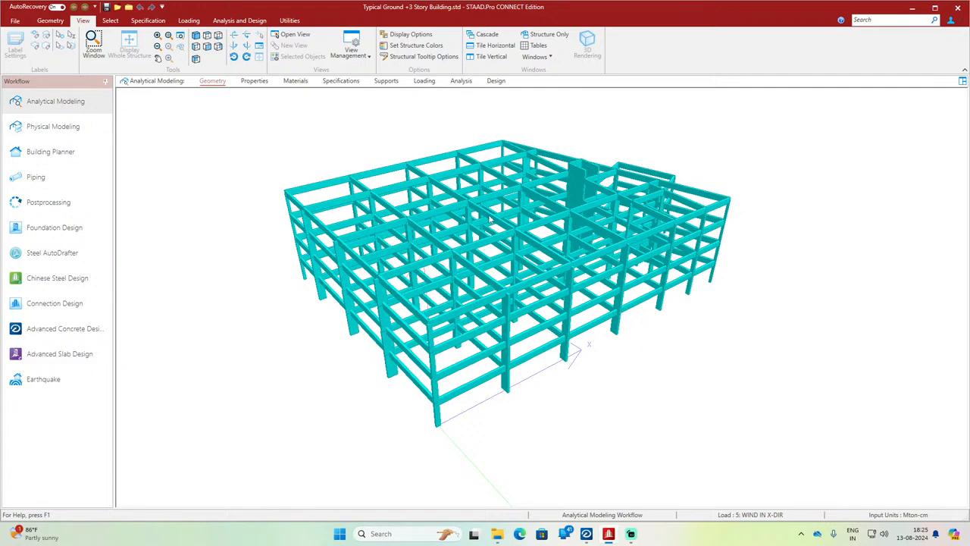
# Step: Display the building's member properties and highlight the members assigned to sections Rect 9.06x21.65, Rect 23.62x23.62 and Rect 19.68x19.68
pyautogui.click(216, 82)
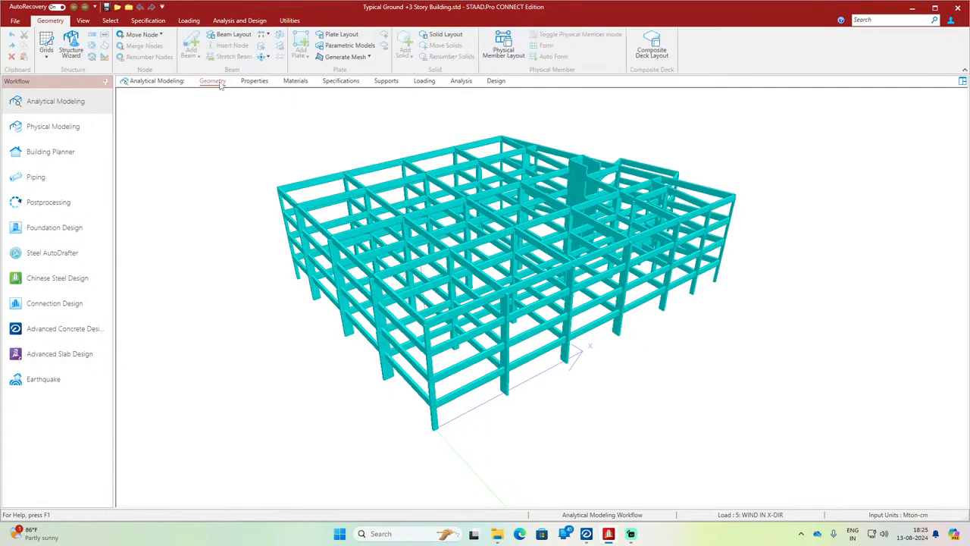
pyautogui.click(53, 112)
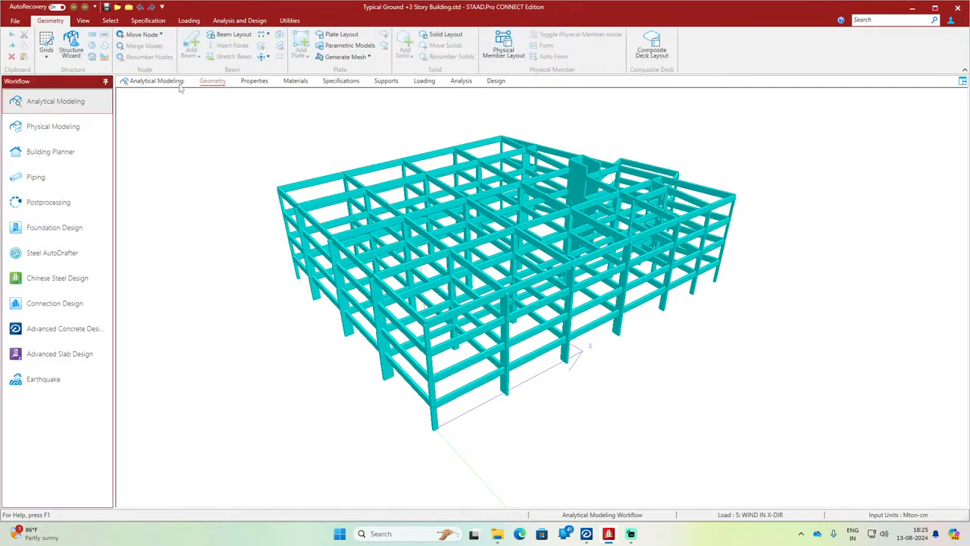
pyautogui.click(254, 81)
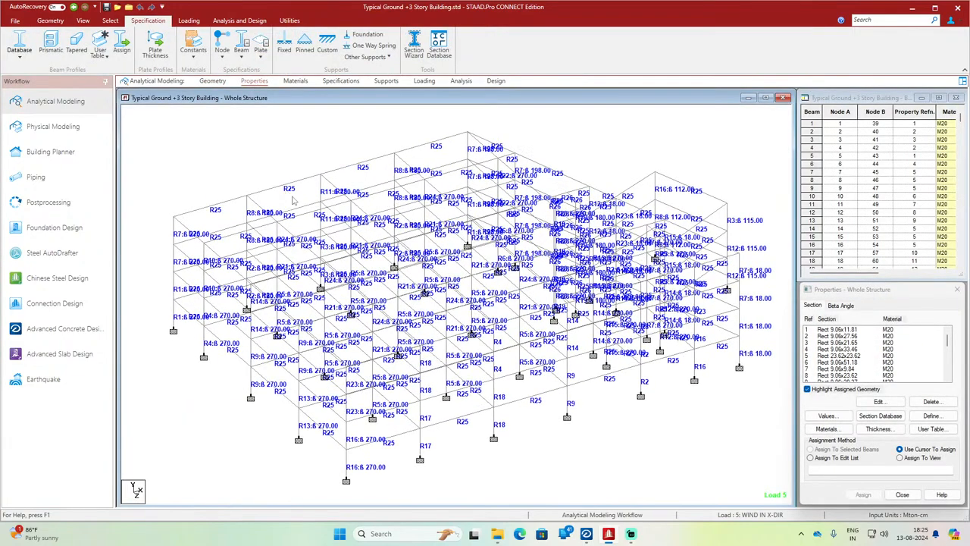
pyautogui.scroll(-2, 489, 317)
pyautogui.click(848, 331)
pyautogui.click(845, 342)
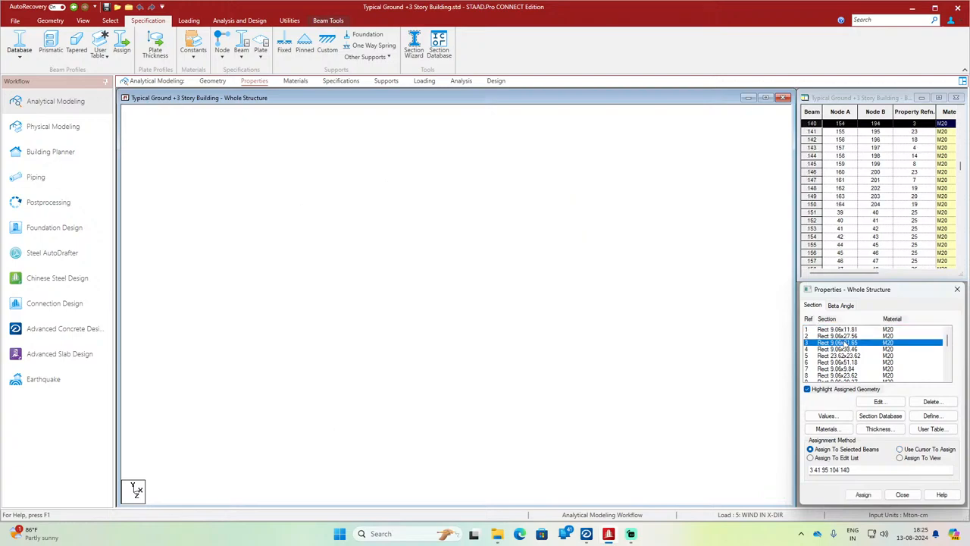
pyautogui.click(846, 356)
pyautogui.scroll(-1, 848, 360)
pyautogui.scroll(-6, 872, 352)
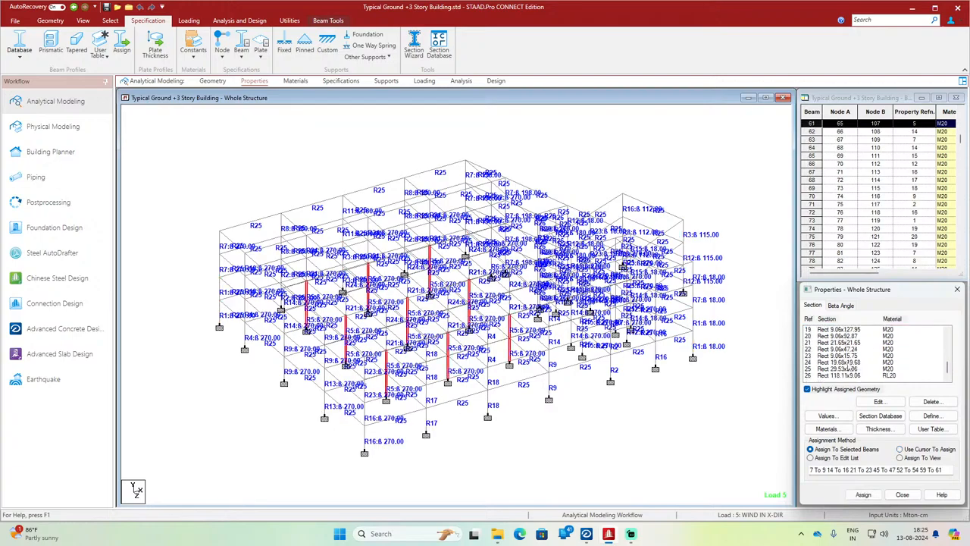
pyautogui.click(841, 361)
pyautogui.click(584, 418)
pyautogui.scroll(1, 370, 205)
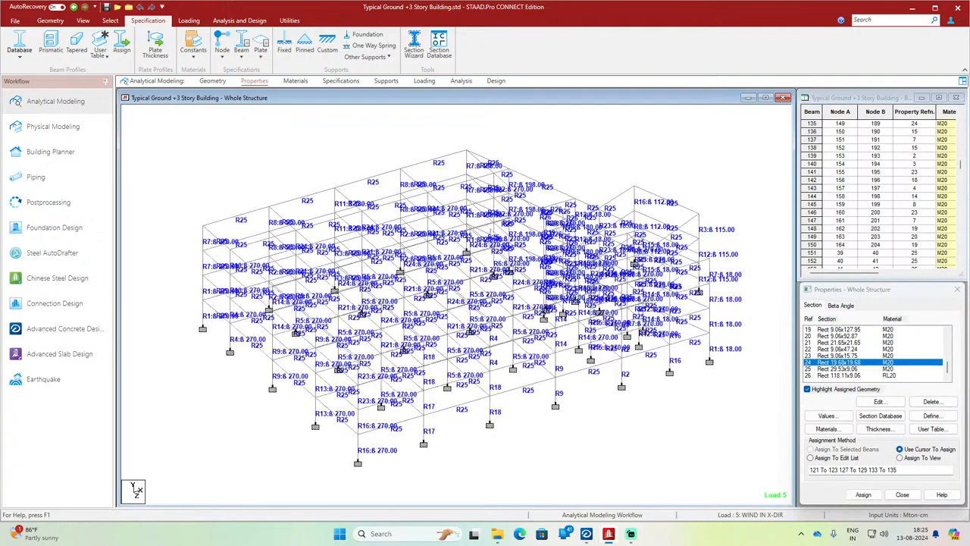
# Step: View the whole structure in a 3D rendering, inspect it from different angles and close the rendered view
pyautogui.moveTo(396, 130); pyautogui.dragTo(325, 129, button='middle')
pyautogui.scroll(-1, 325, 128)
pyautogui.click(82, 21)
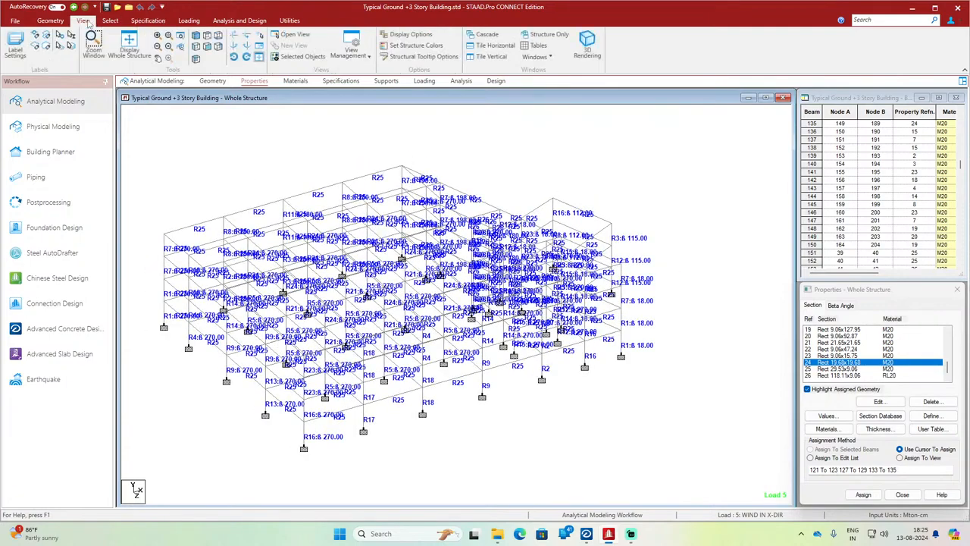
pyautogui.click(585, 53)
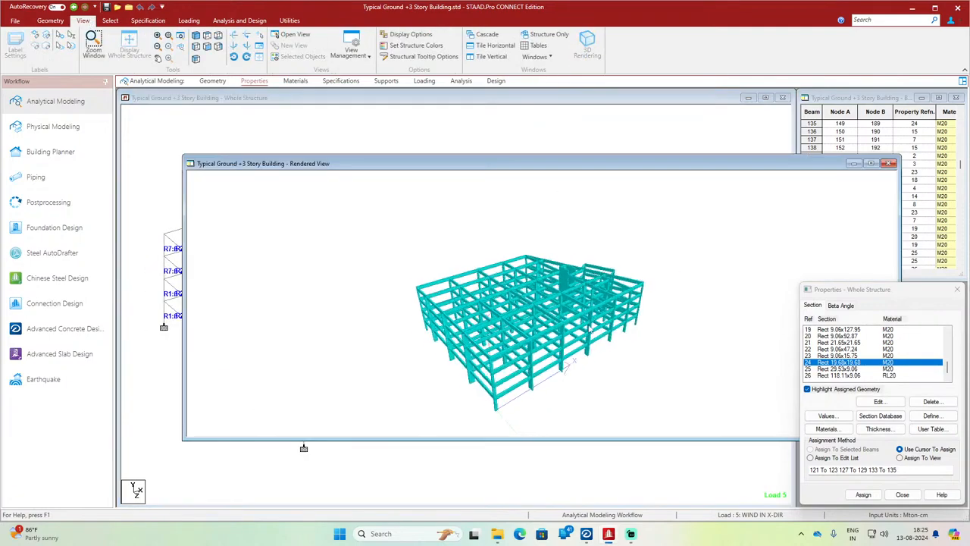
pyautogui.moveTo(601, 351); pyautogui.dragTo(458, 381)
pyautogui.moveTo(640, 372); pyautogui.dragTo(604, 368)
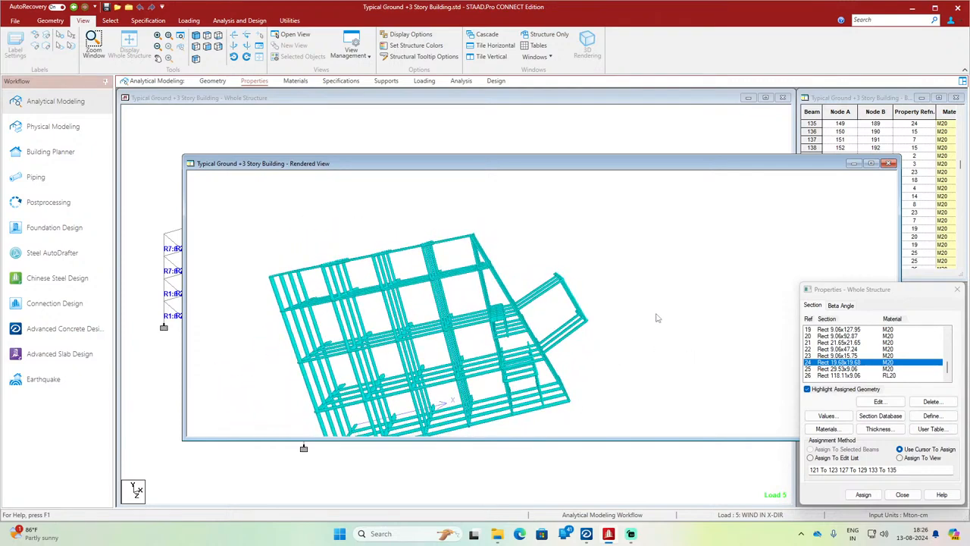
pyautogui.click(889, 164)
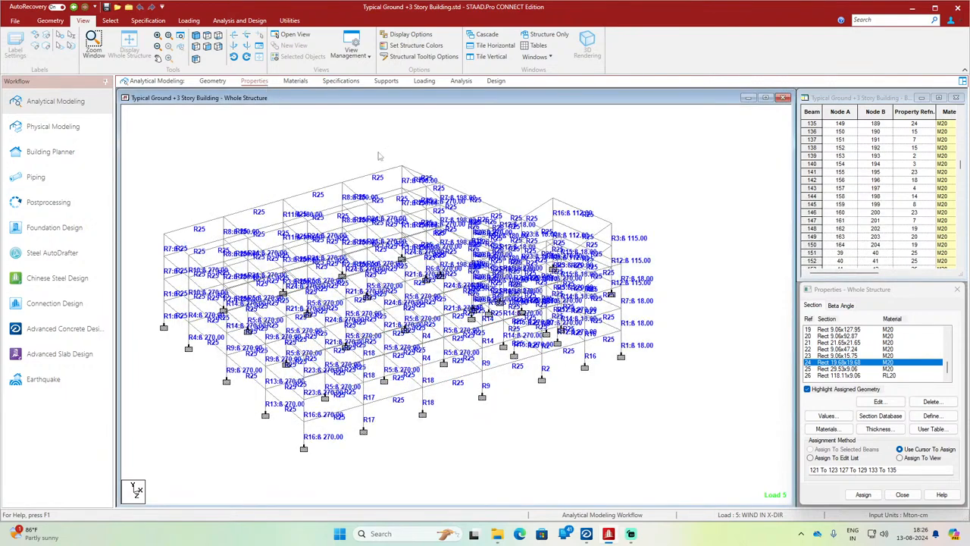
# Step: Highlight the members with section Rect 9.06x127.95 and bring up the materials and specifications data of the model
pyautogui.click(846, 330)
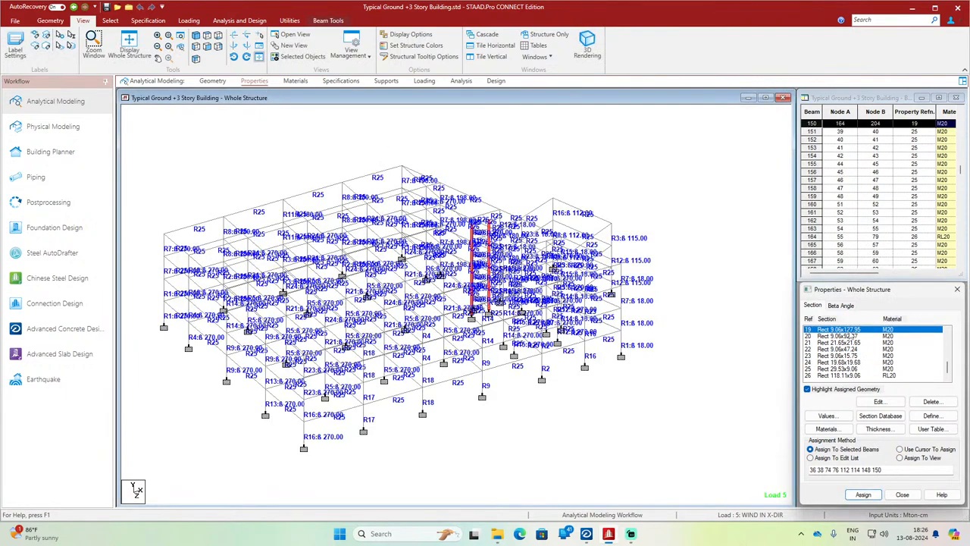
pyautogui.click(698, 375)
pyautogui.click(296, 80)
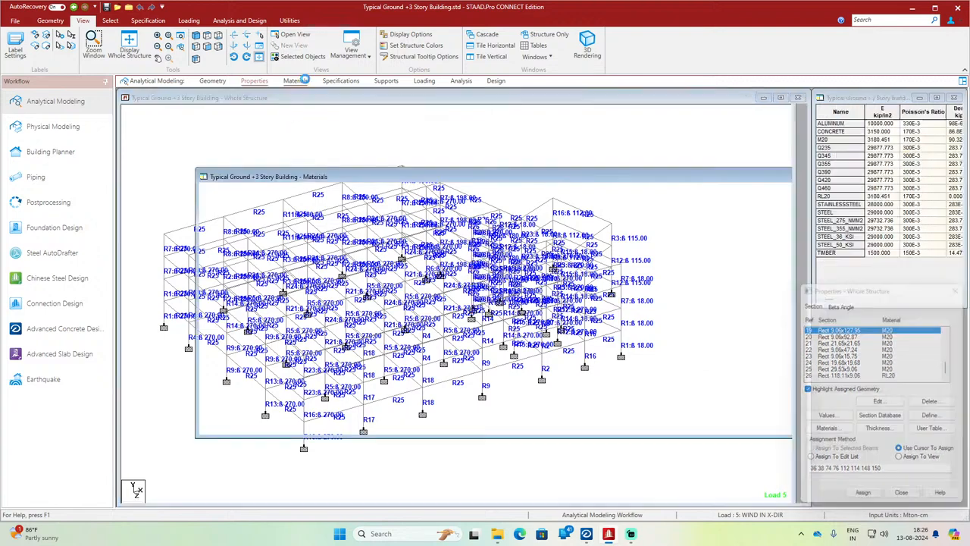
pyautogui.click(340, 80)
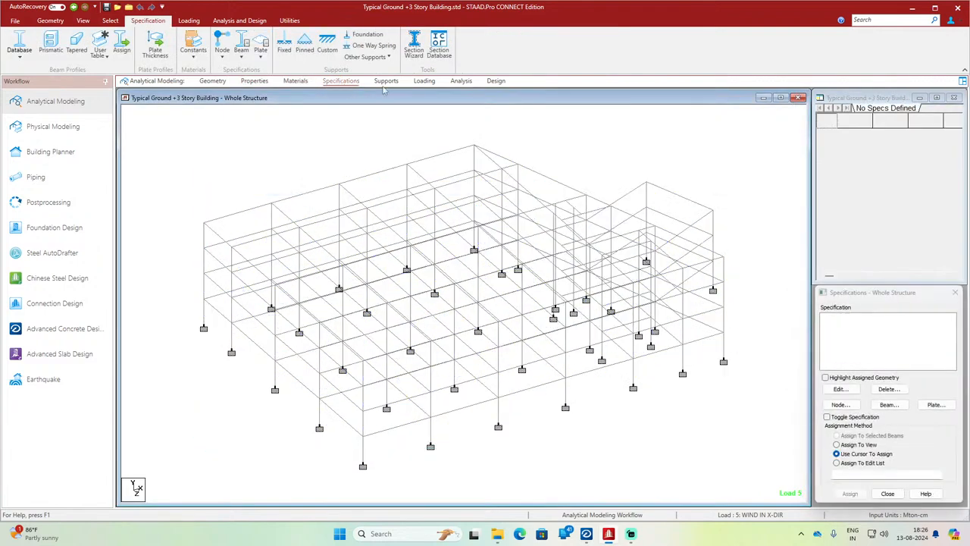
# Step: Examine the list of load cases and the analysis commands defined for the structure
pyautogui.click(424, 80)
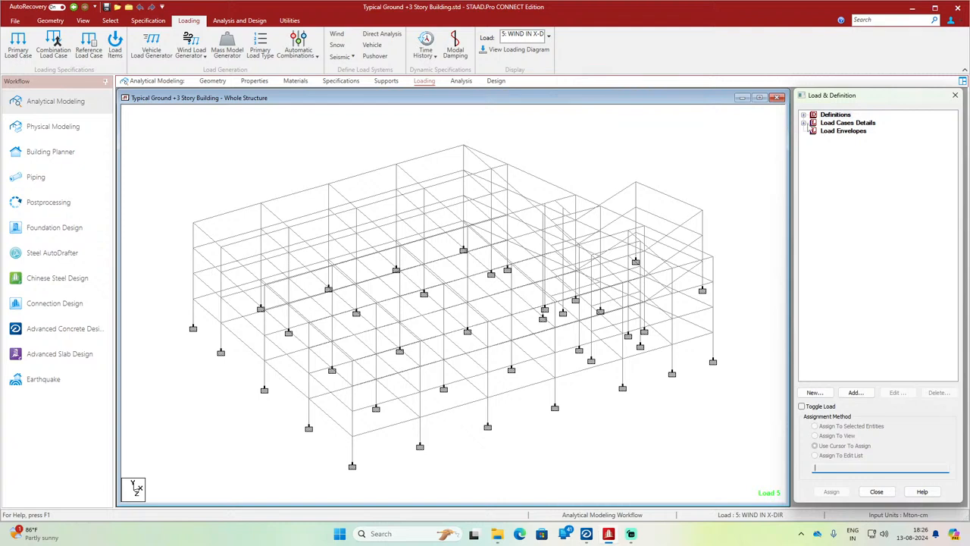
pyautogui.click(803, 123)
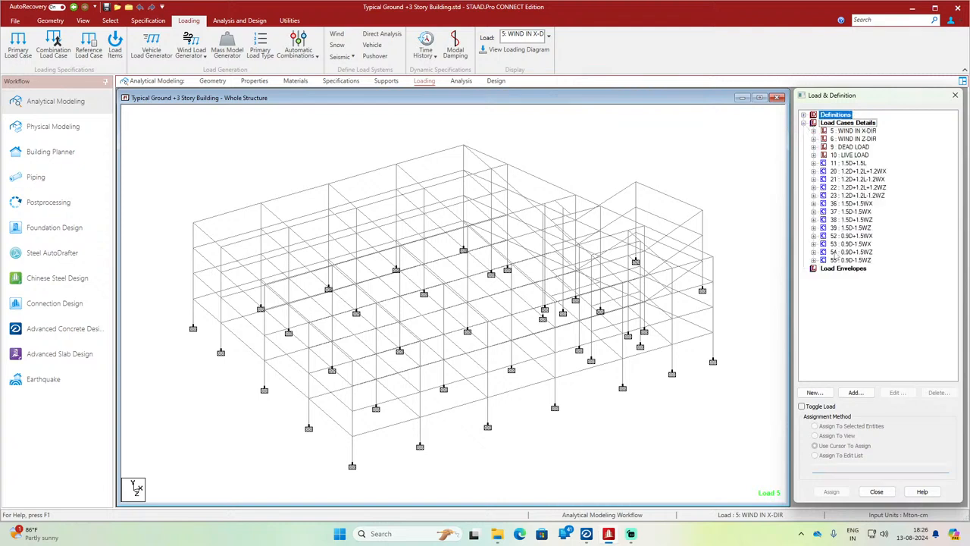
pyautogui.click(460, 82)
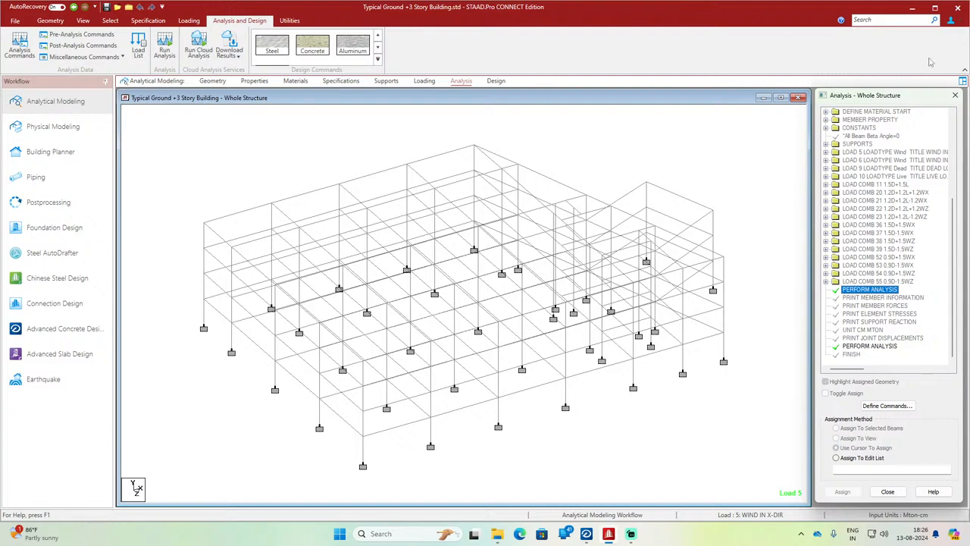
# Step: Close STAAD.Pro and switch to the new project page of RCDC CONNECT Edition
pyautogui.click(957, 7)
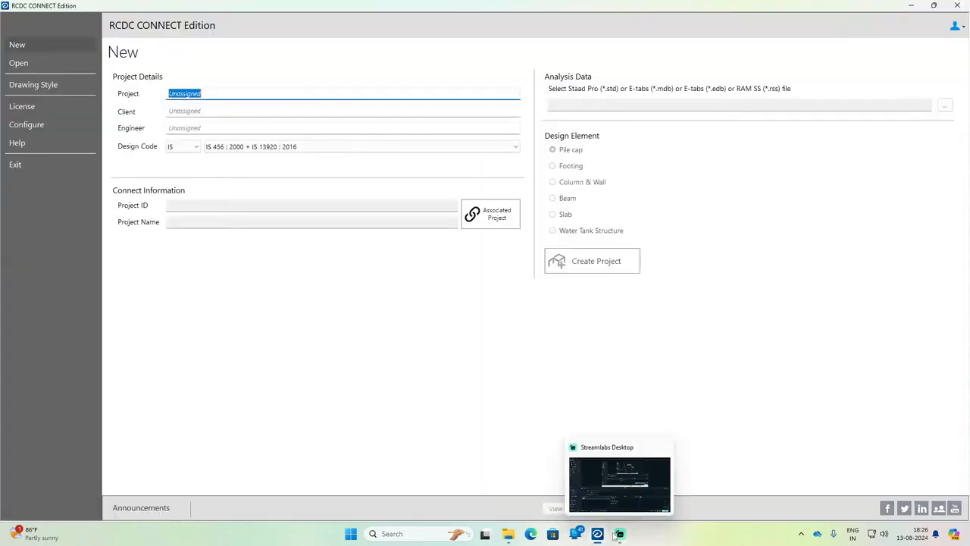
pyautogui.click(599, 535)
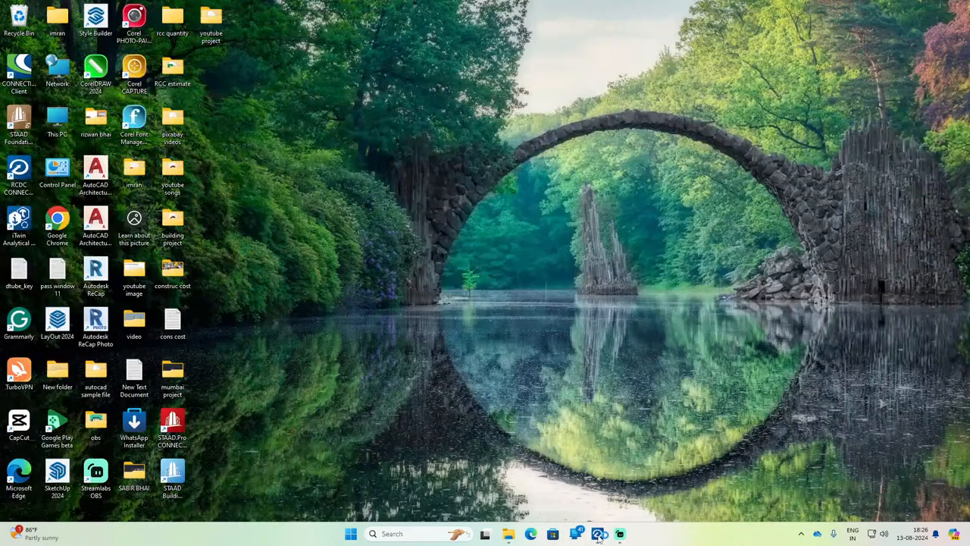
pyautogui.click(599, 535)
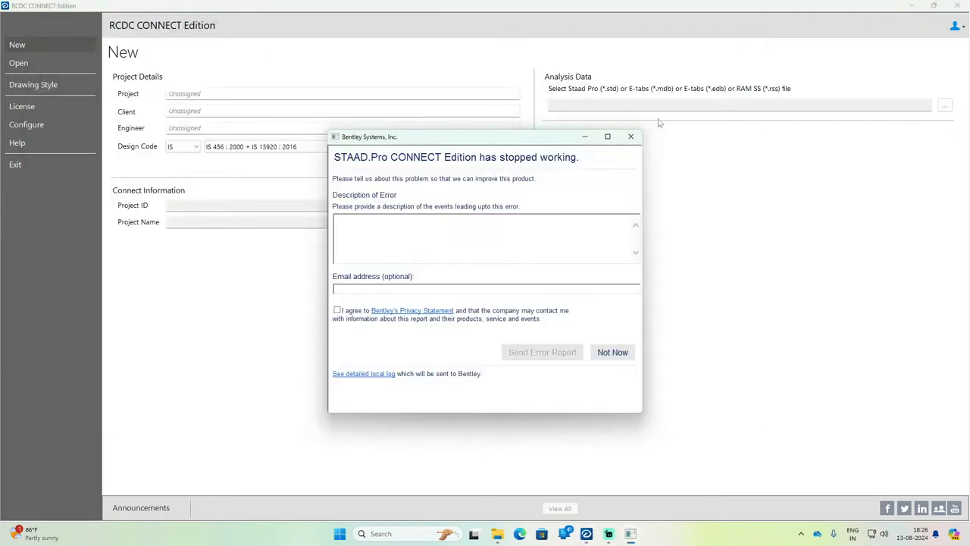
pyautogui.click(631, 136)
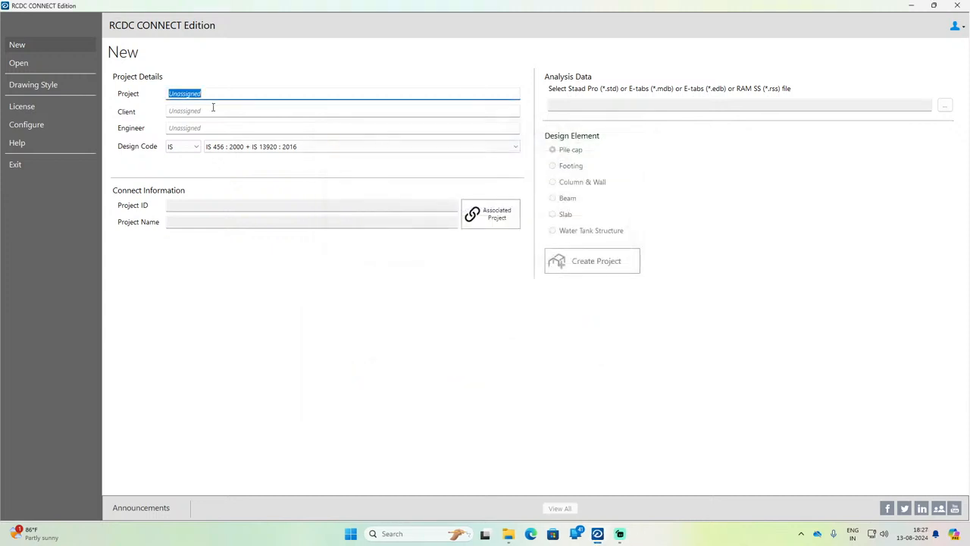
# Step: Enter project DESIGN, client YT and the engineer's name, with design code IS 456 : 2000 + IS 13920 : 2016
pyautogui.write('K')
pyautogui.click(209, 112)
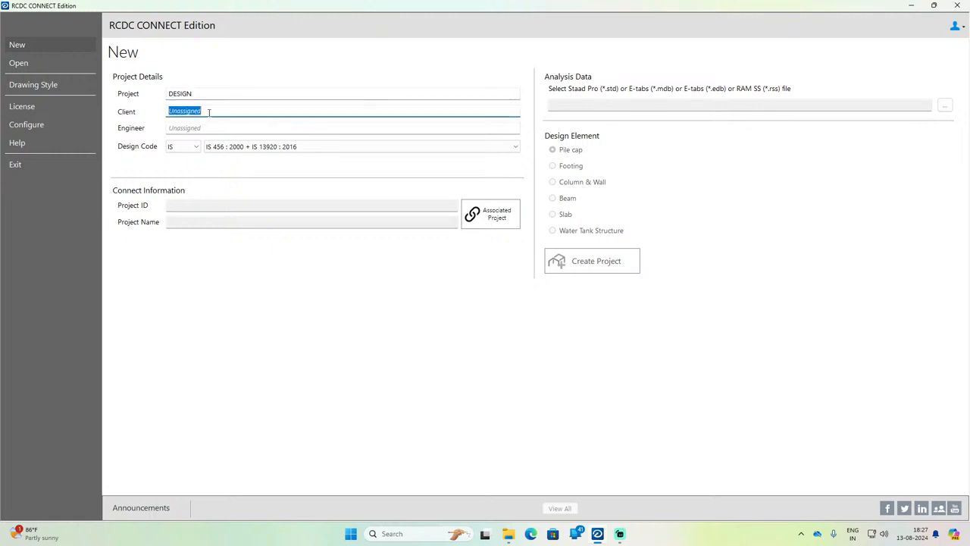
pyautogui.write('T')
pyautogui.click(194, 129)
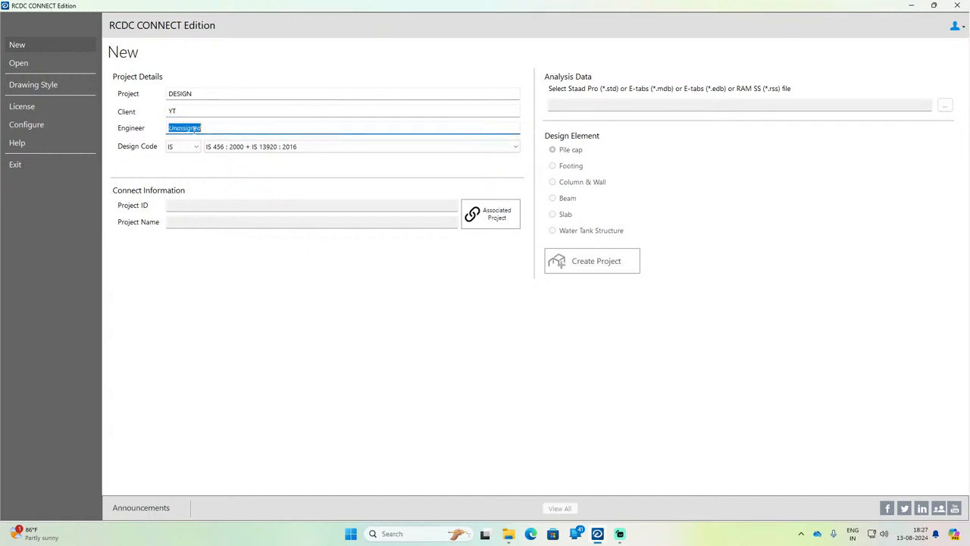
pyautogui.write('IMRAN')
pyautogui.click(316, 149)
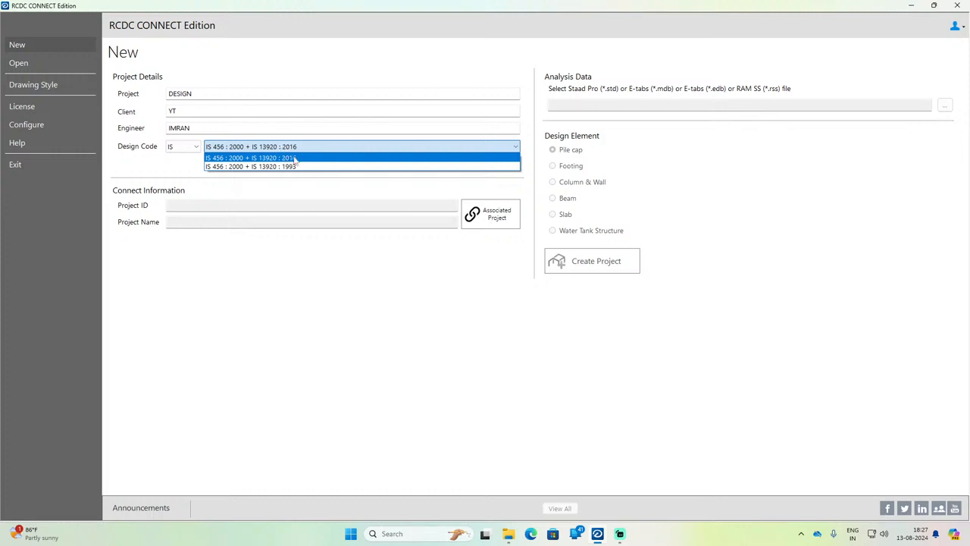
pyautogui.click(231, 158)
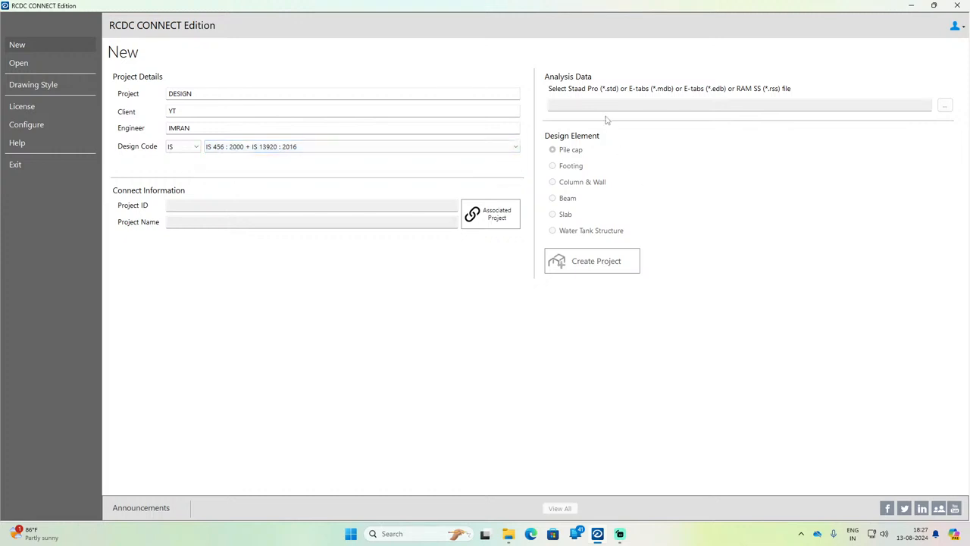
# Step: Load the STAAD model "Typical Ground +3 Story Building" from the youtube project folder as the analysis data
pyautogui.click(945, 105)
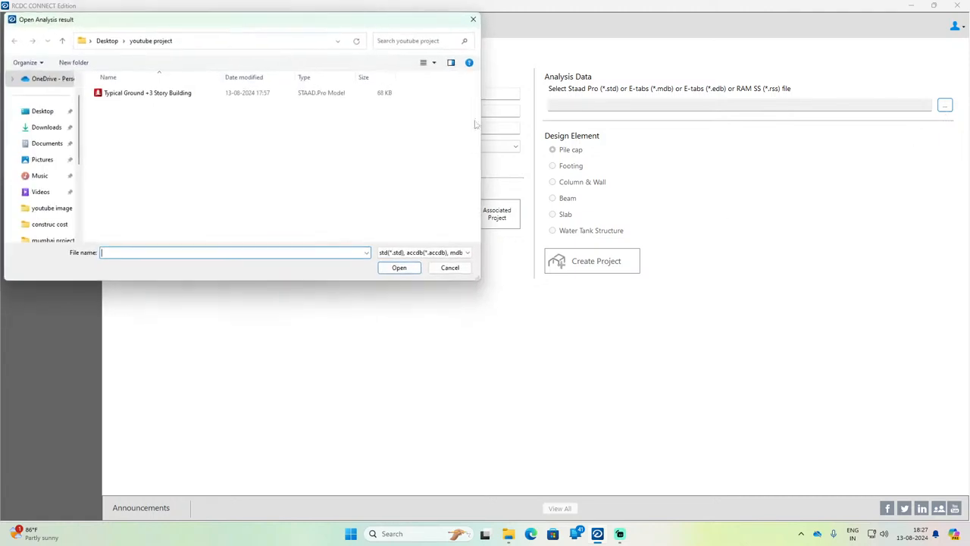
pyautogui.click(145, 94)
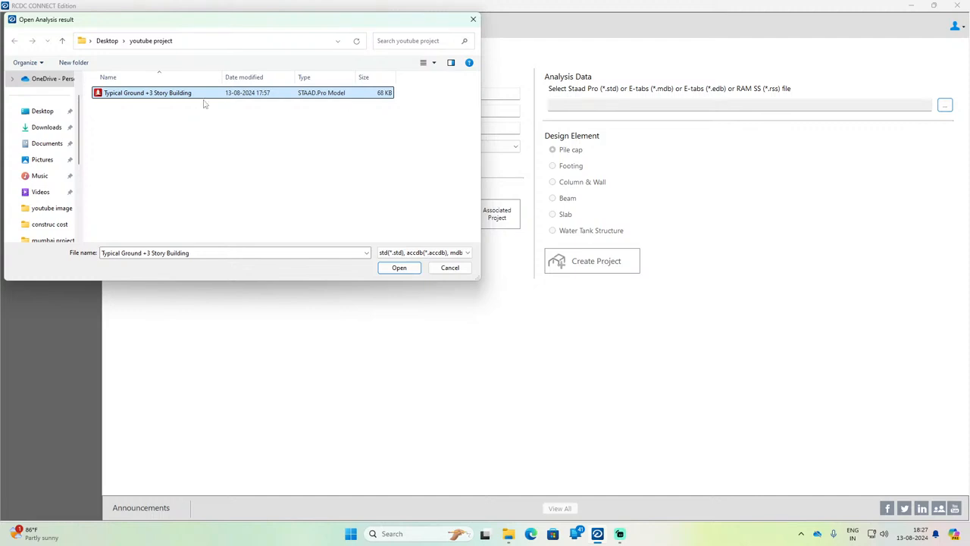
pyautogui.click(399, 268)
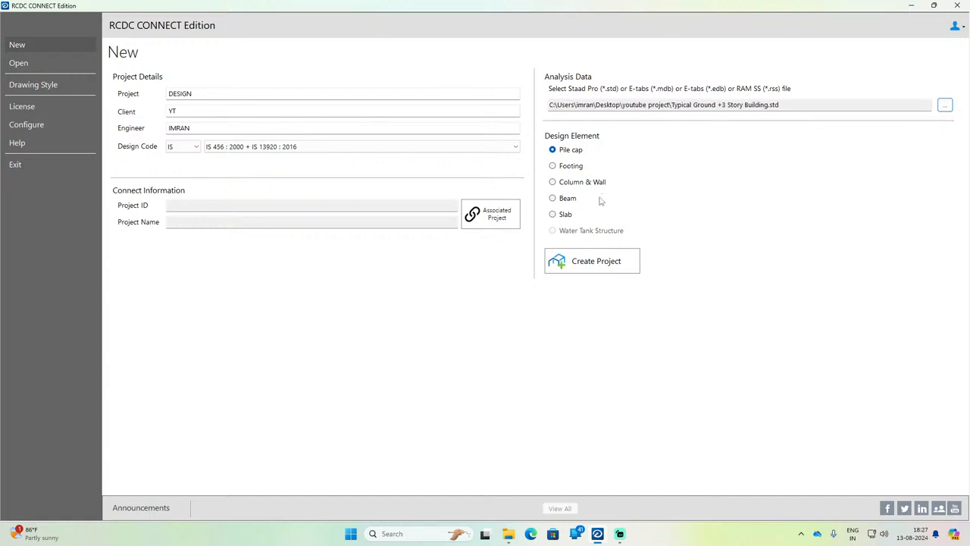
# Step: Choose Column & Wall as the design element and create the project
pyautogui.click(572, 168)
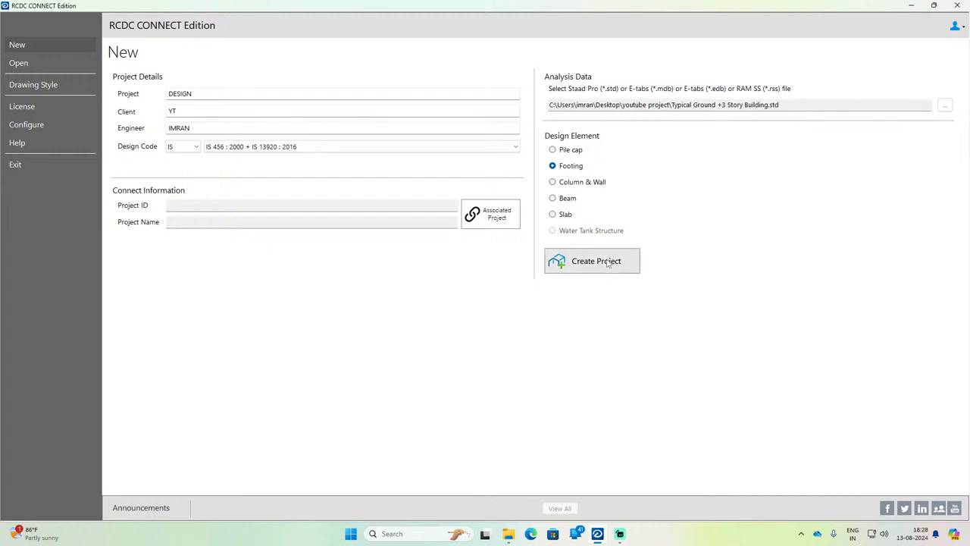
pyautogui.click(584, 151)
pyautogui.click(574, 171)
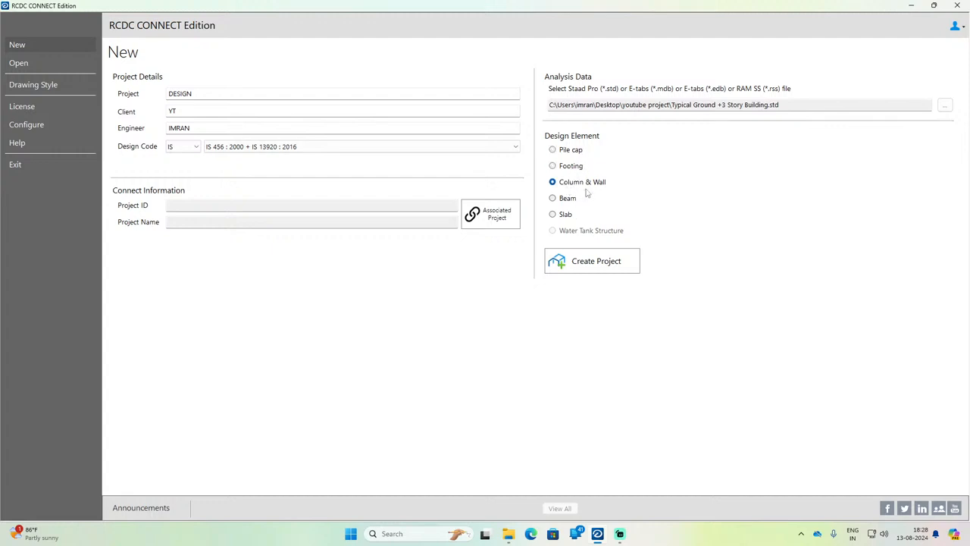
pyautogui.click(598, 267)
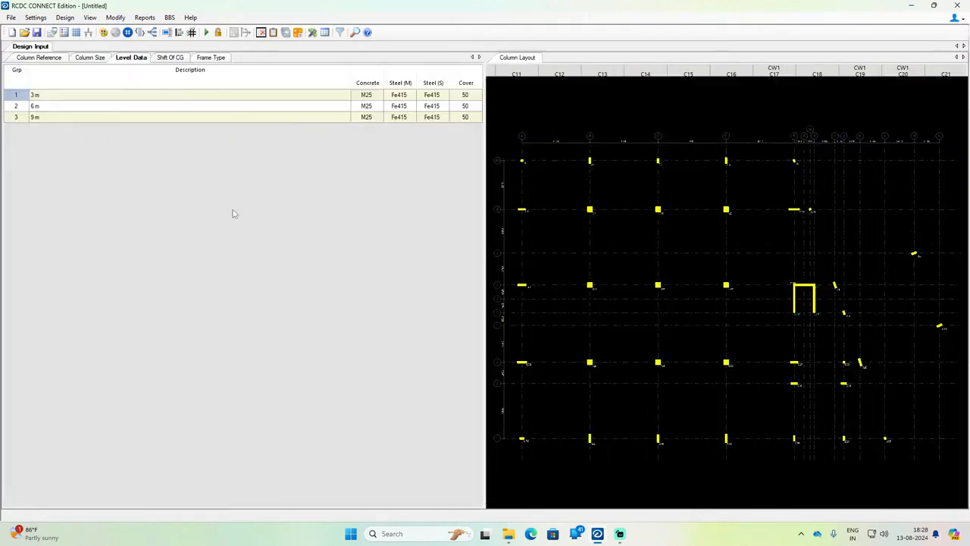
# Step: Review the design input tables for column size, column reference, level data, shift of CG and frame type
pyautogui.click(89, 58)
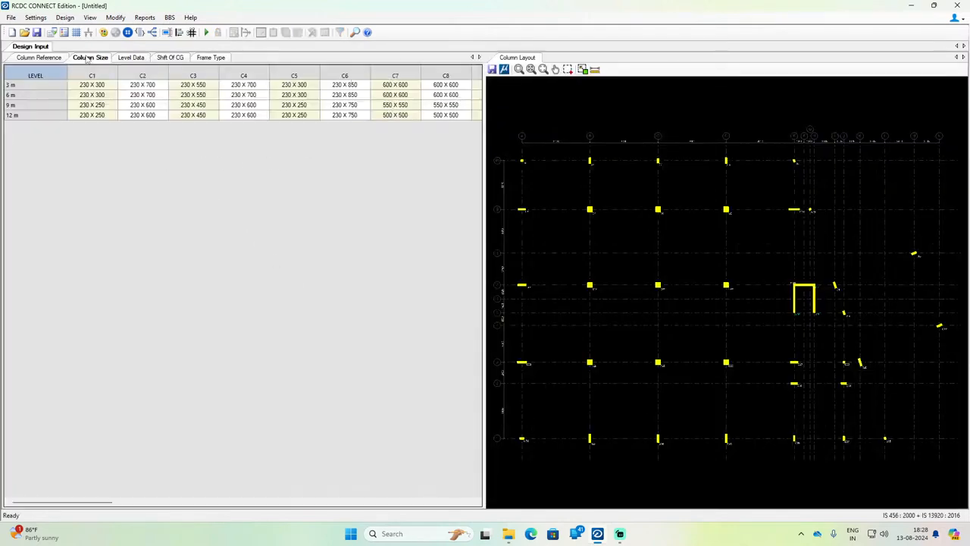
pyautogui.click(30, 61)
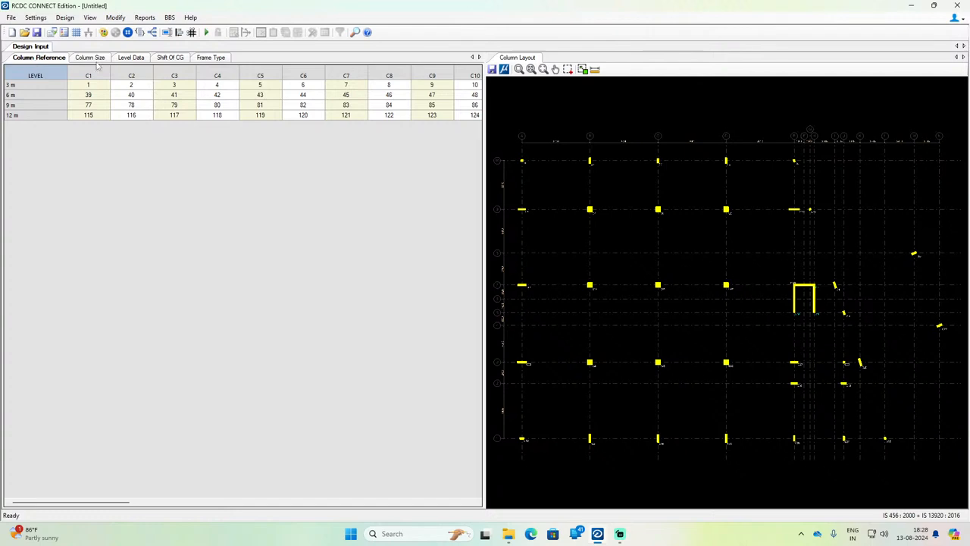
pyautogui.click(123, 58)
pyautogui.click(182, 58)
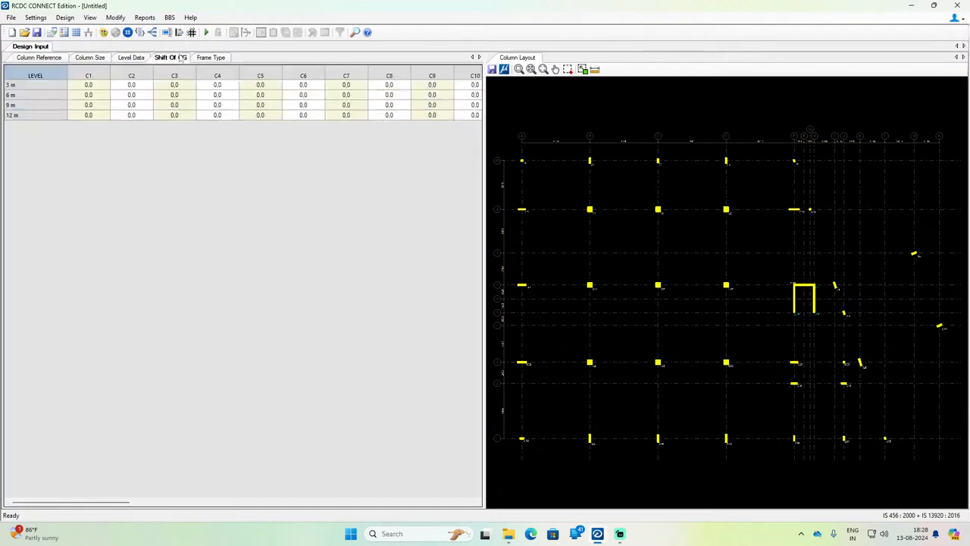
pyautogui.click(198, 59)
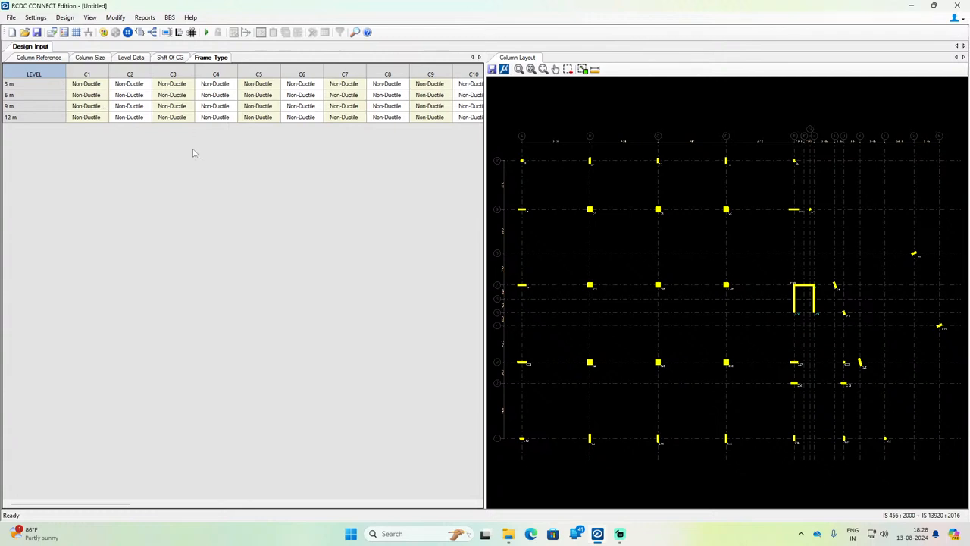
pyautogui.click(38, 58)
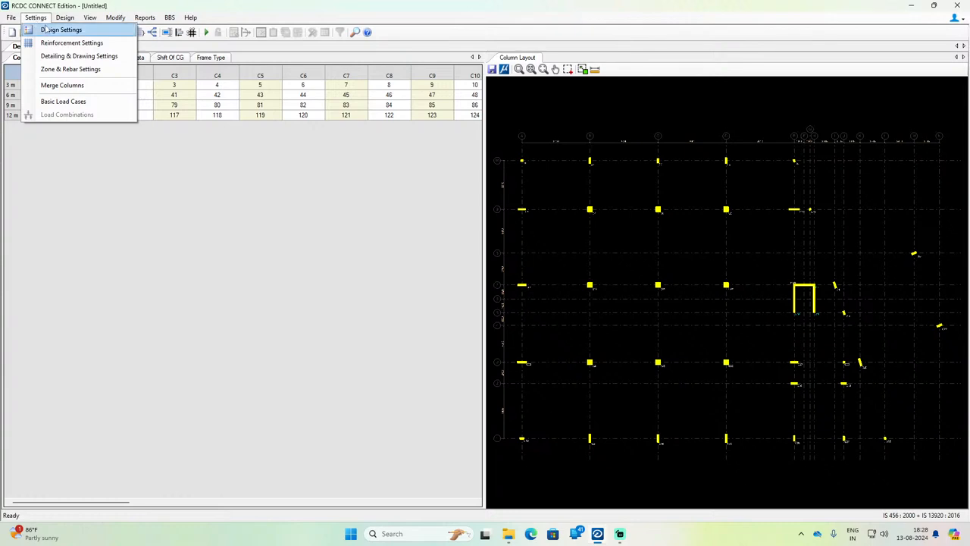
# Step: Set the response reduction factor for ductile design to 5 in the design settings
pyautogui.click(51, 33)
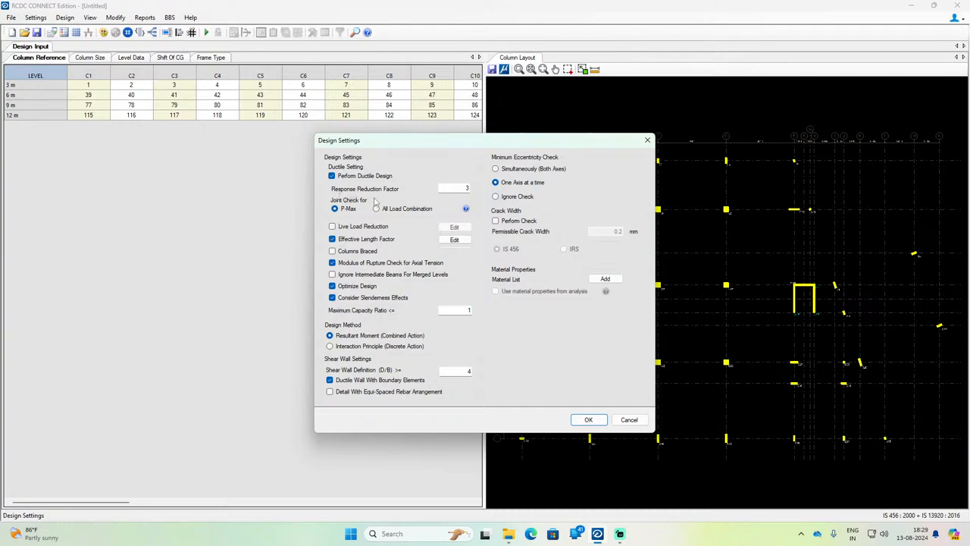
pyautogui.doubleClick(467, 188)
# Step: Examine the live load reduction percentages per supported level and the effective length factors of the columns
pyautogui.click(333, 227)
pyautogui.click(334, 227)
pyautogui.click(333, 228)
pyautogui.click(455, 228)
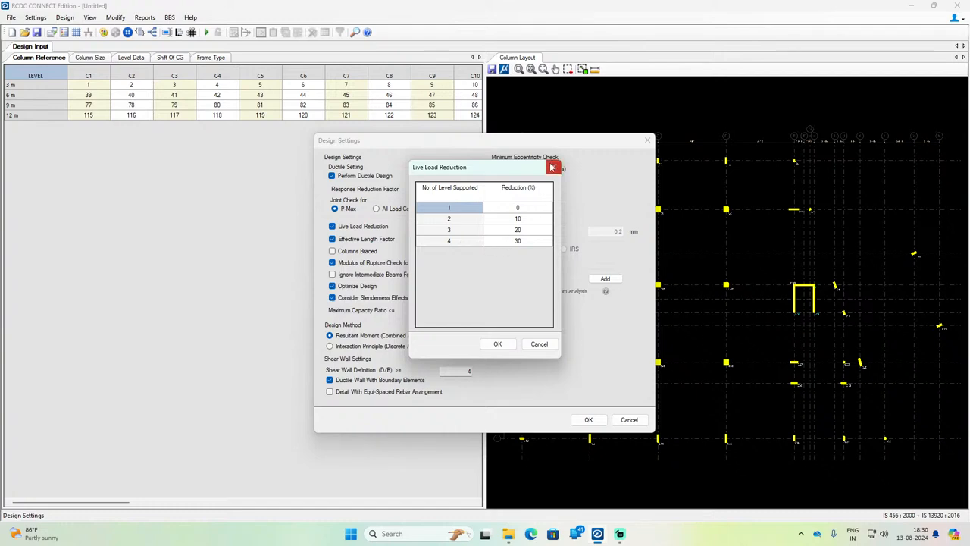
pyautogui.click(553, 166)
pyautogui.click(332, 226)
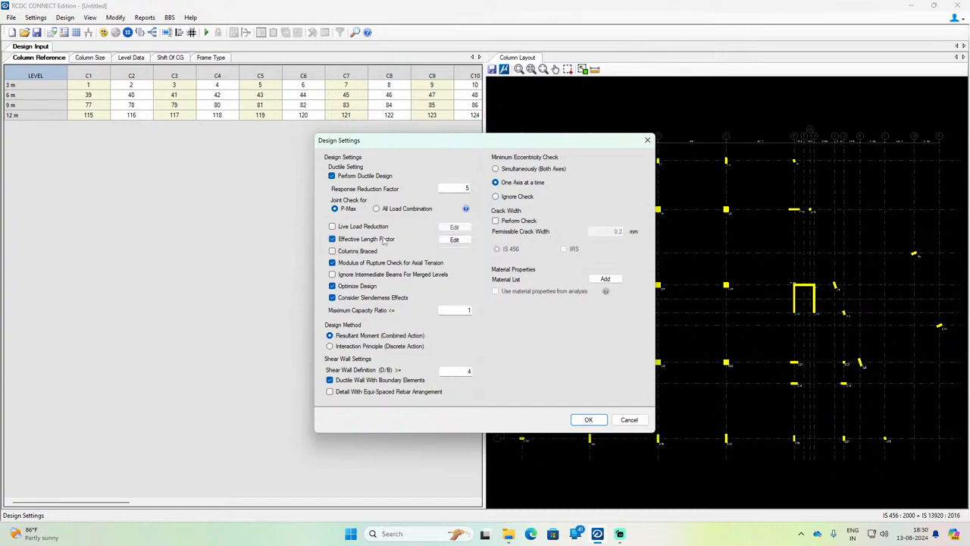
pyautogui.click(454, 240)
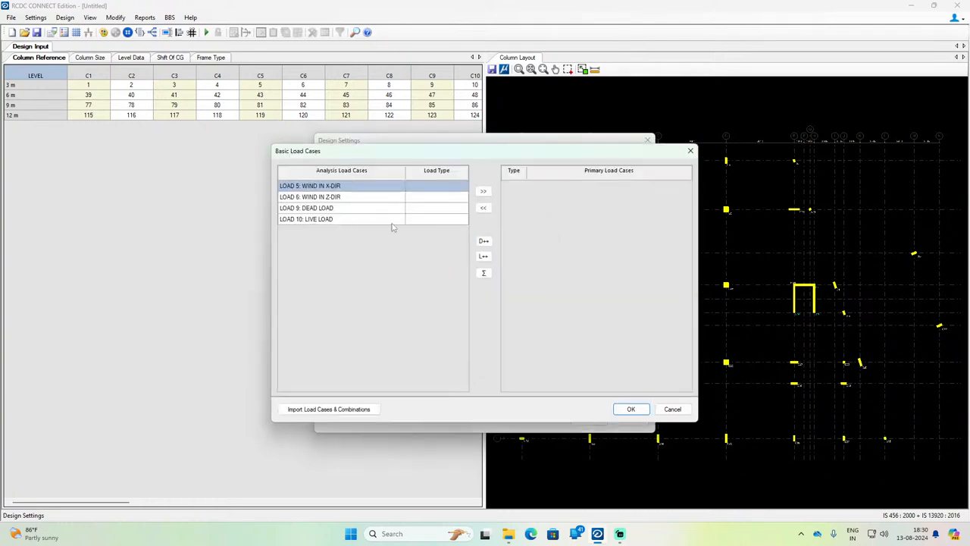
pyautogui.click(690, 150)
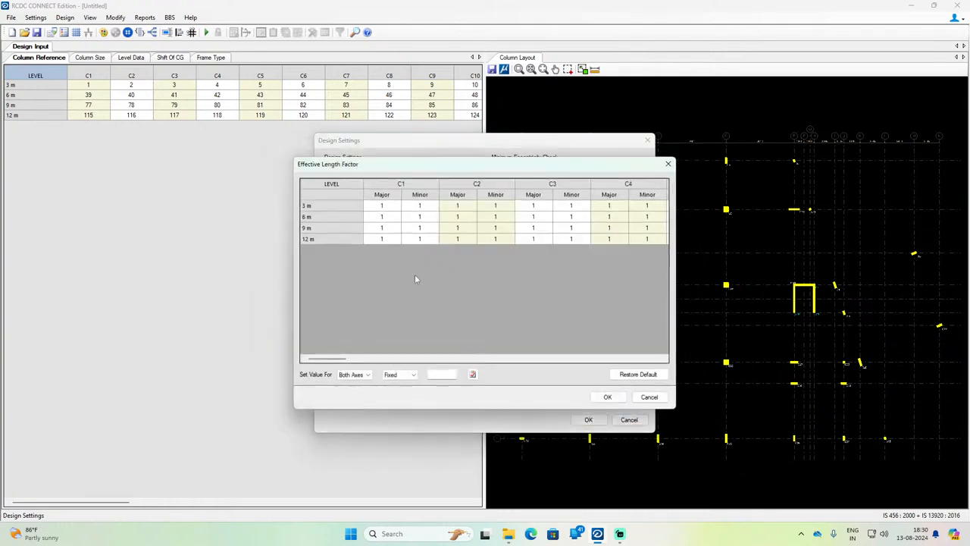
pyautogui.click(668, 166)
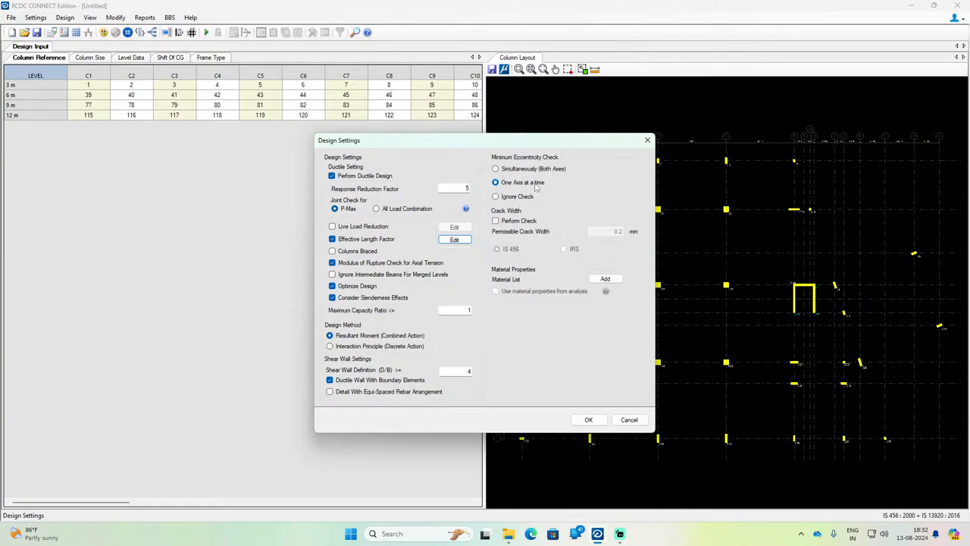
# Step: Enable the crack width check to IS 456 and accept the design settings
pyautogui.click(495, 221)
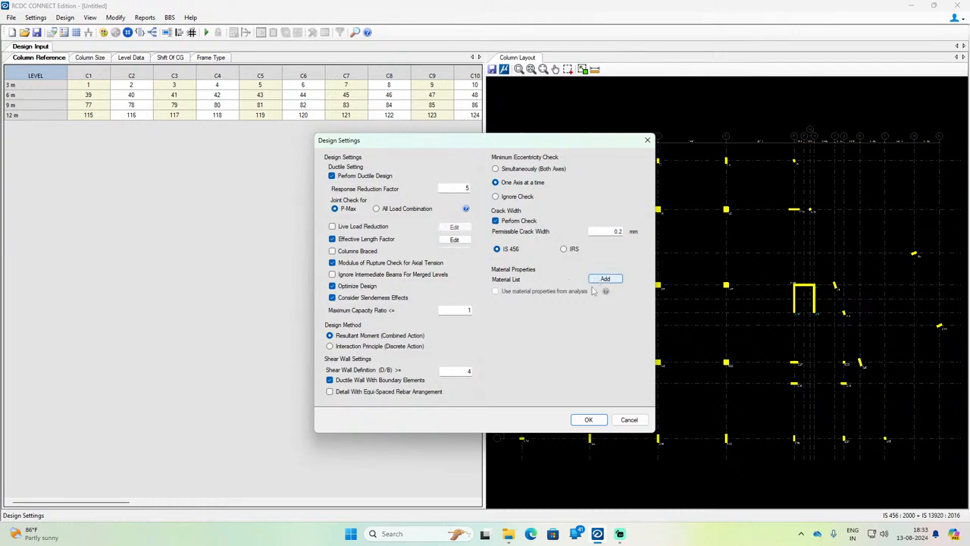
pyautogui.click(588, 420)
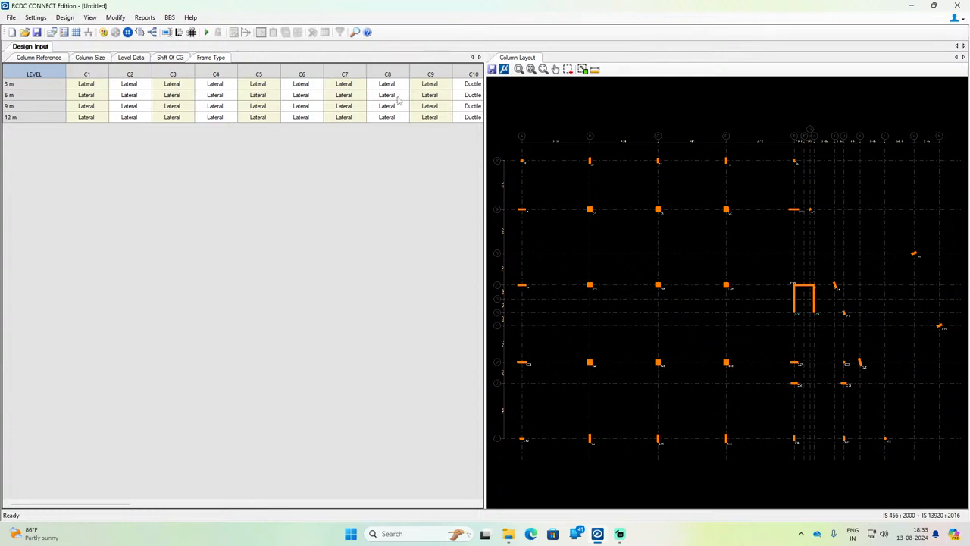
# Step: Review the reinforcement settings for steel percentages, rebar diameters, spacing and links, and accept them
pyautogui.click(35, 18)
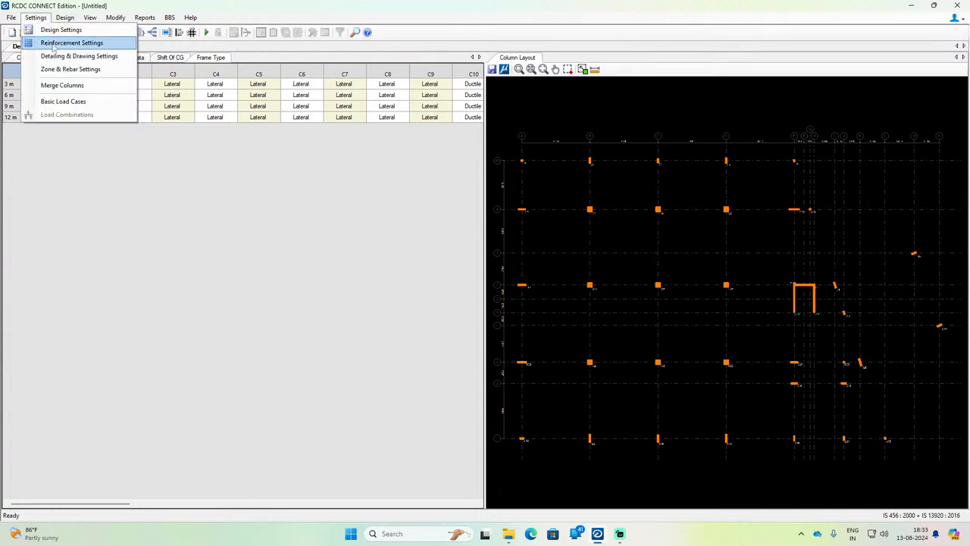
pyautogui.click(49, 41)
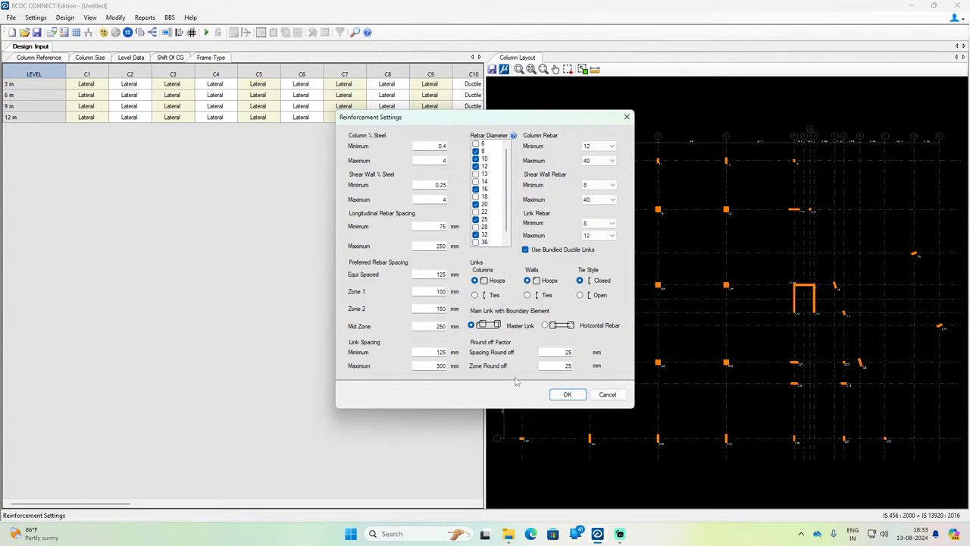
pyautogui.click(568, 397)
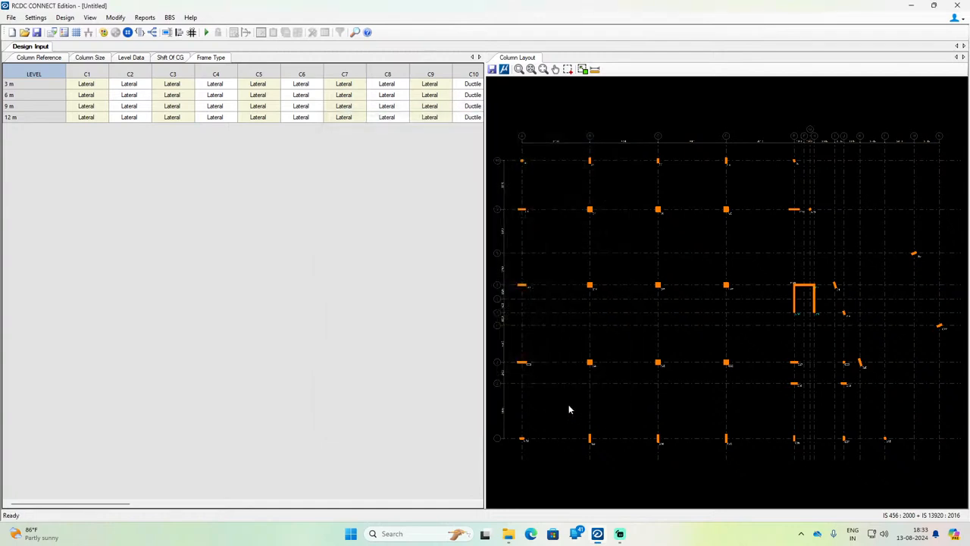
# Step: Look at the column merging options, then the column size and column reference tables
pyautogui.click(42, 18)
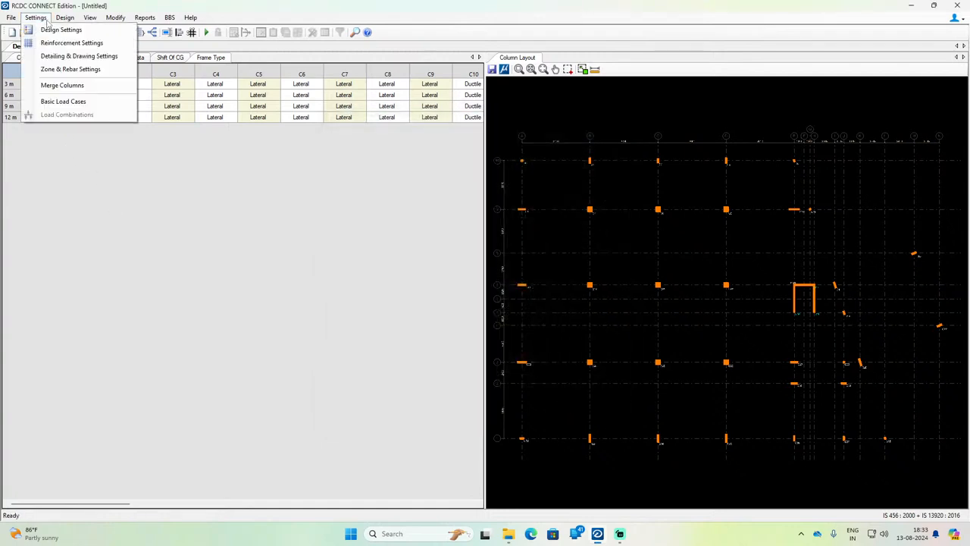
pyautogui.click(63, 85)
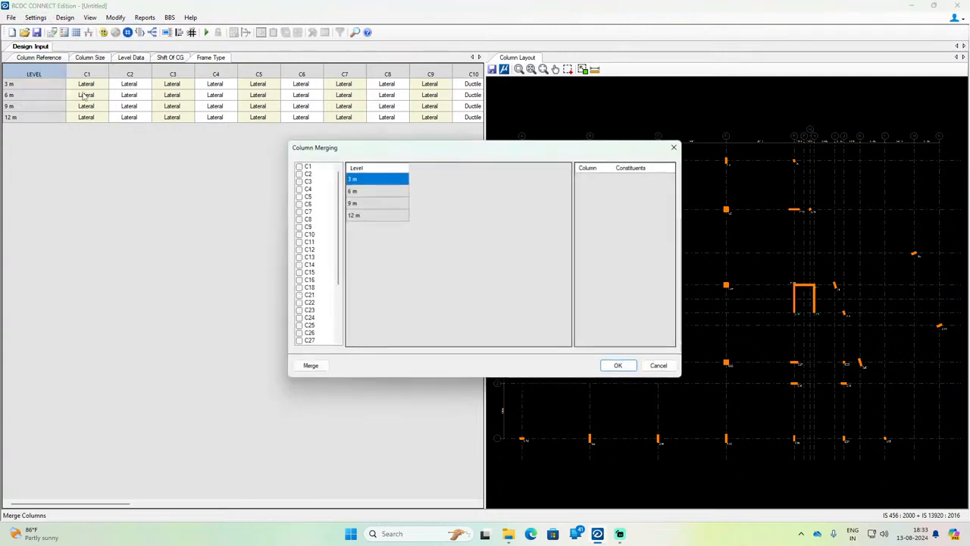
pyautogui.click(673, 147)
pyautogui.click(83, 59)
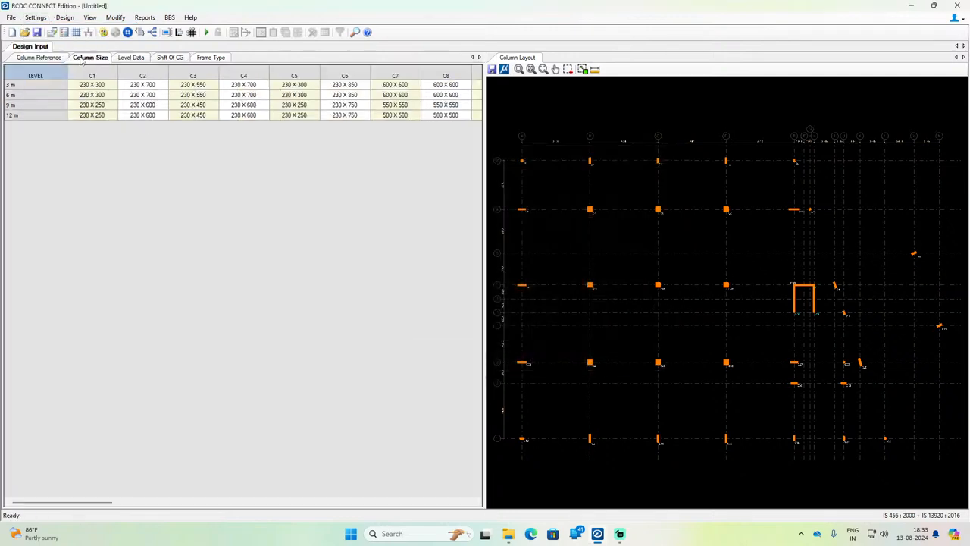
pyautogui.click(64, 59)
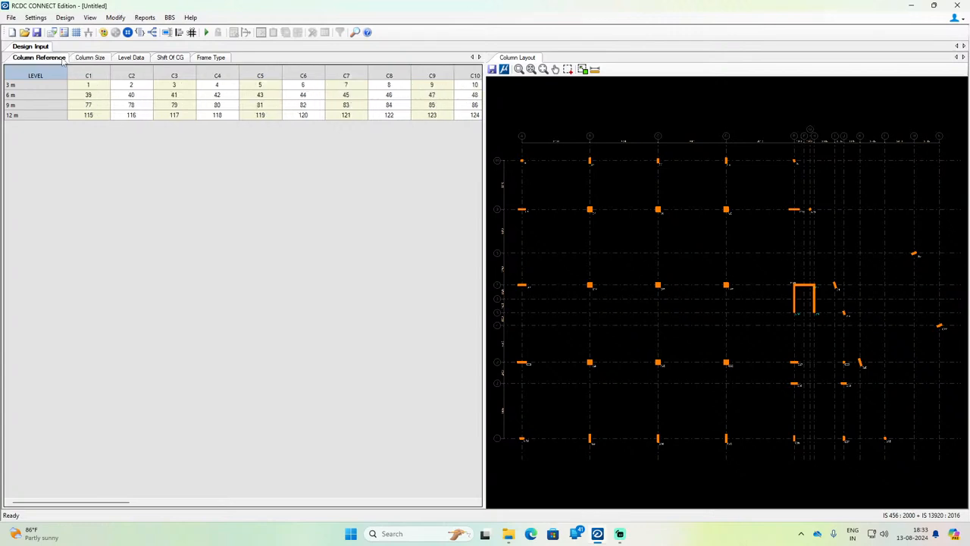
# Step: Set the column/wall main and shear steel grades of the 3 m level to Fe550 in the level data
pyautogui.click(129, 59)
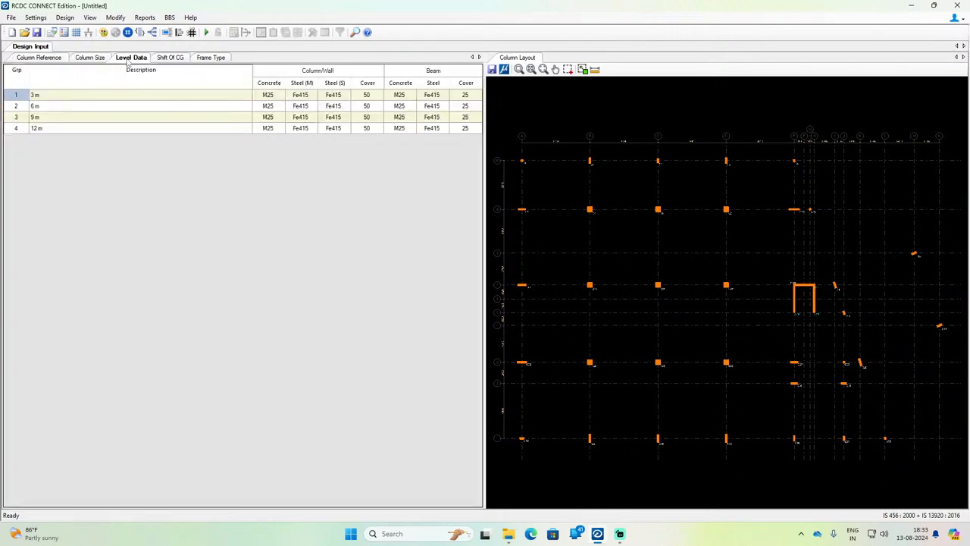
pyautogui.click(277, 97)
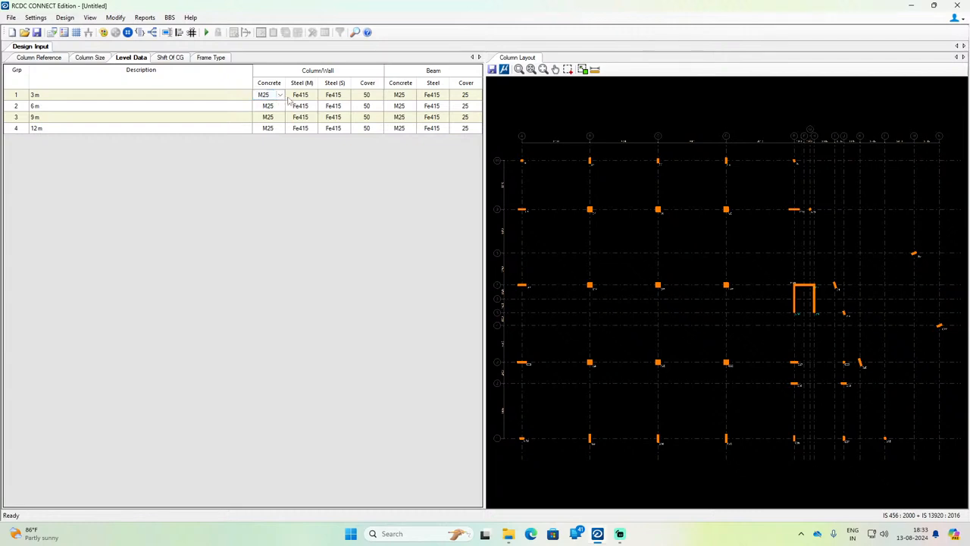
pyautogui.click(294, 97)
pyautogui.click(312, 94)
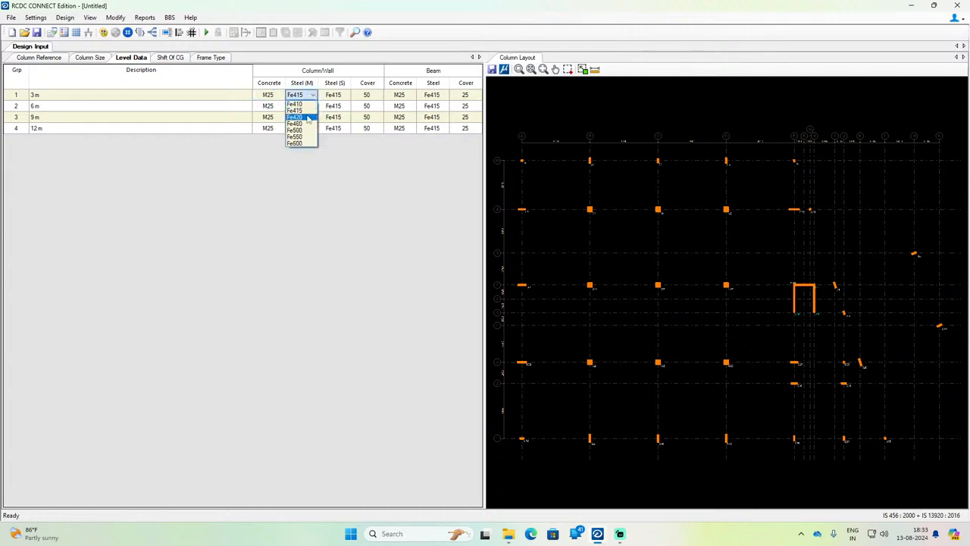
pyautogui.click(306, 137)
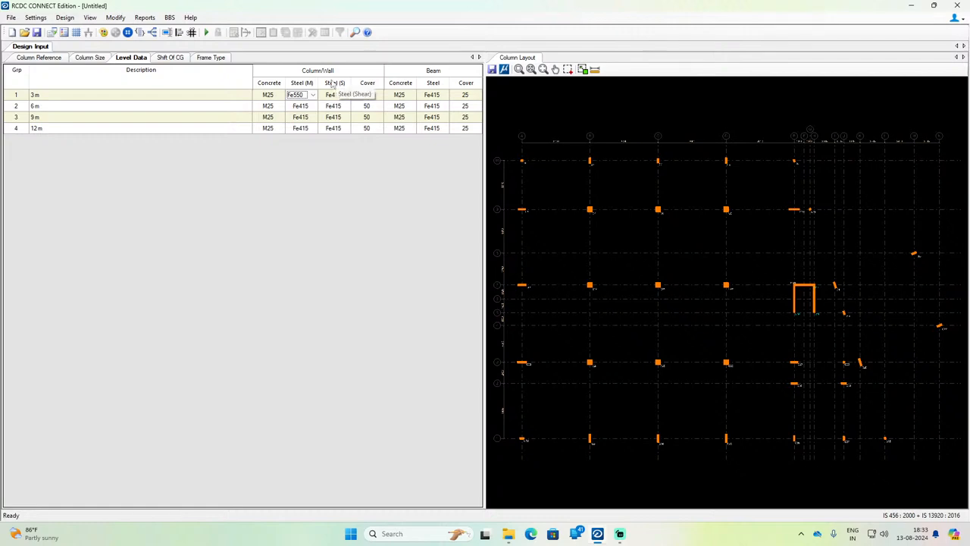
pyautogui.click(337, 94)
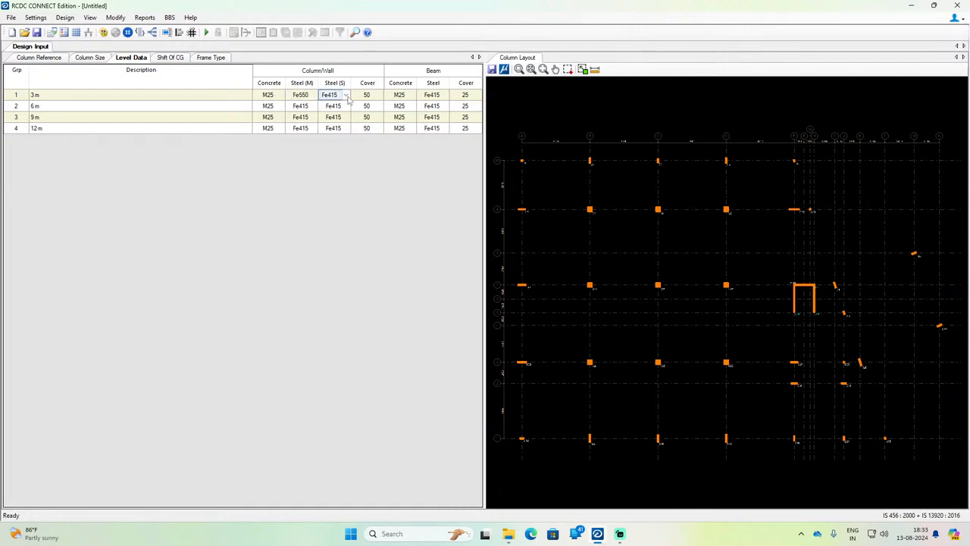
pyautogui.click(345, 94)
pyautogui.click(331, 134)
# Step: Copy the Fe550 main and shear steel grades for columns and walls to the 6 m, 9 m and 12 m levels
pyautogui.click(301, 96)
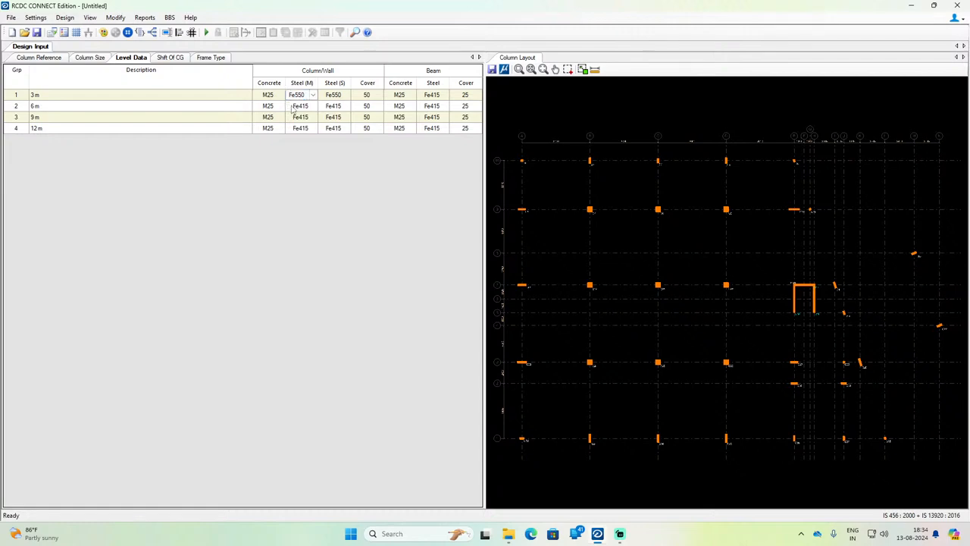
pyautogui.moveTo(293, 108); pyautogui.dragTo(298, 132)
pyautogui.write('Fe550 Fe550 Fe550')
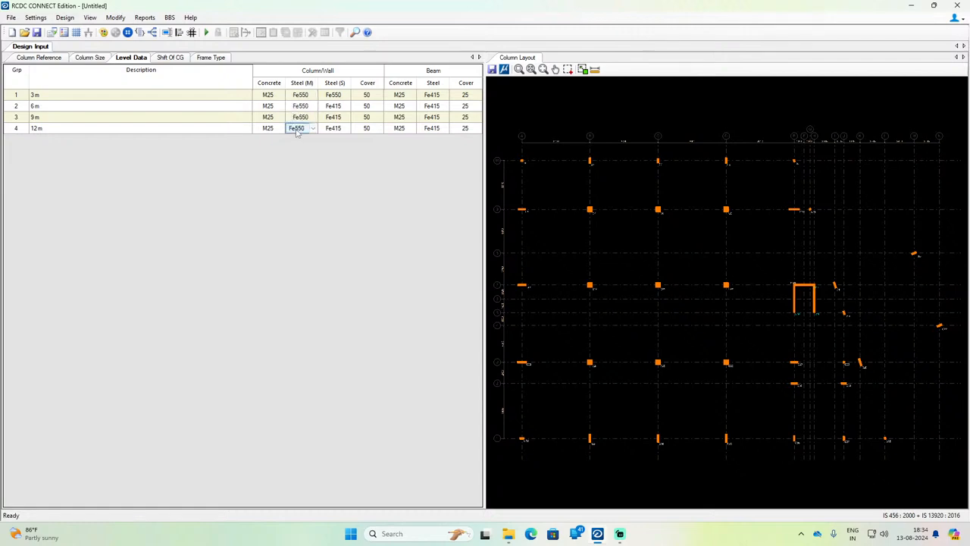
pyautogui.click(337, 98)
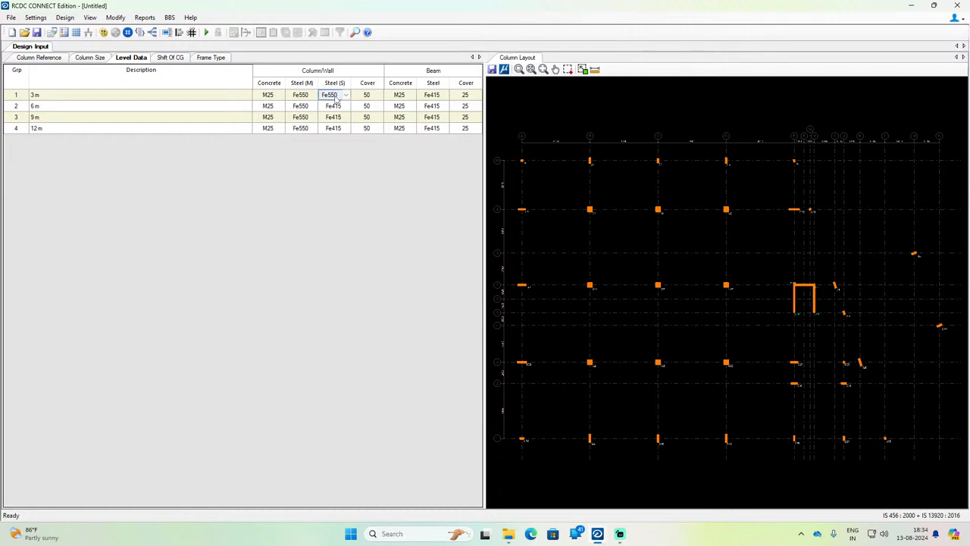
pyautogui.moveTo(331, 105); pyautogui.dragTo(330, 127)
pyautogui.write('Fe550 Fe550 Fe550')
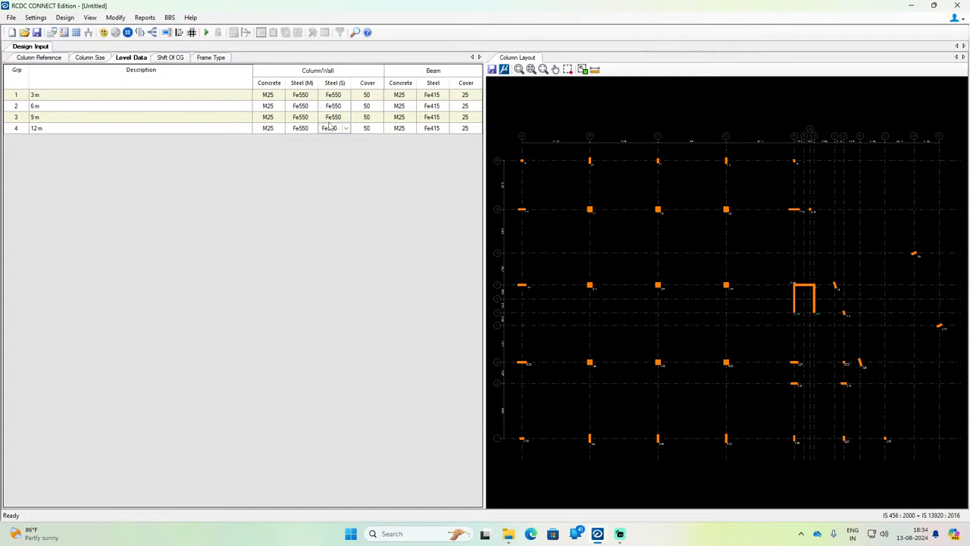
# Step: Set the beam steel grade to Fe550 at the 3 m level and copy it to the 6 m, 9 m and 12 m levels
pyautogui.click(437, 96)
pyautogui.click(443, 96)
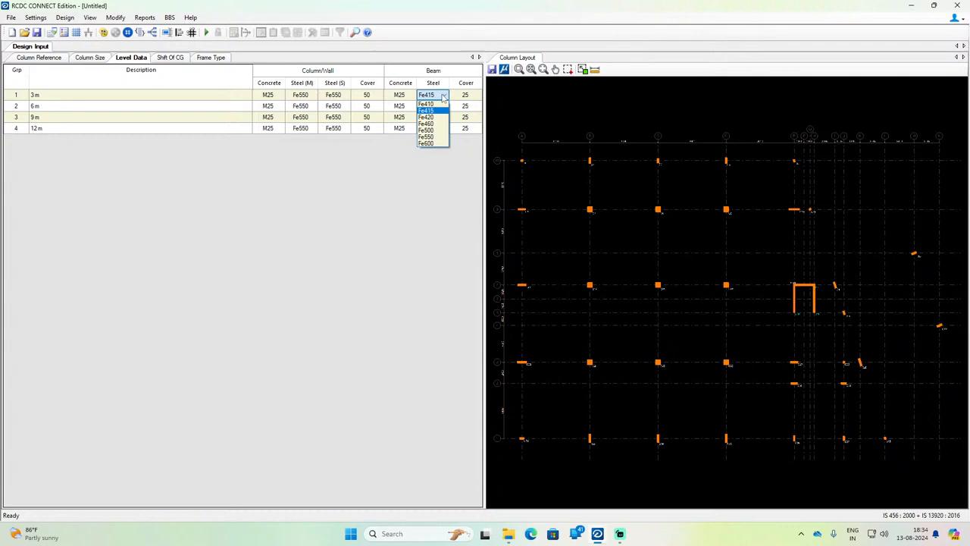
pyautogui.click(432, 137)
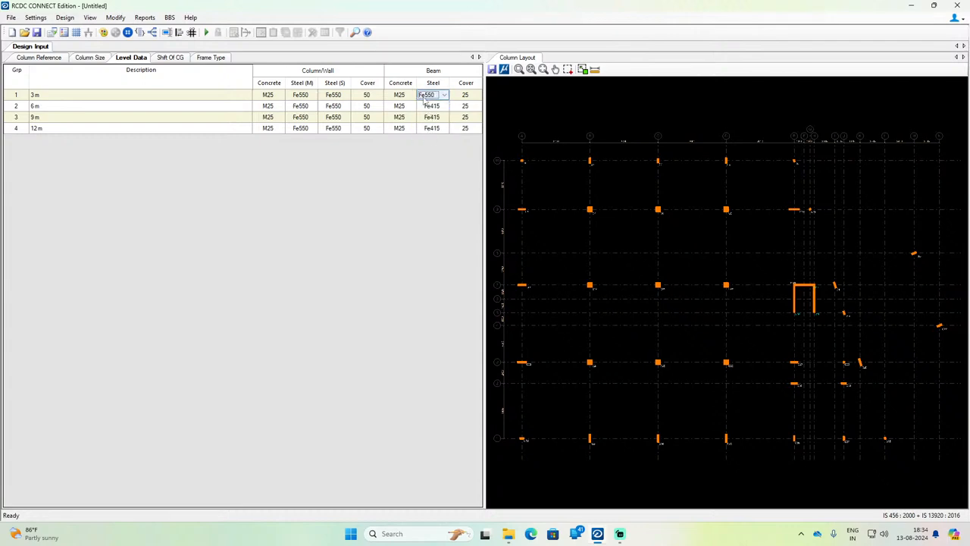
pyautogui.click(422, 97)
pyautogui.hotkey('ctrl', 'c')
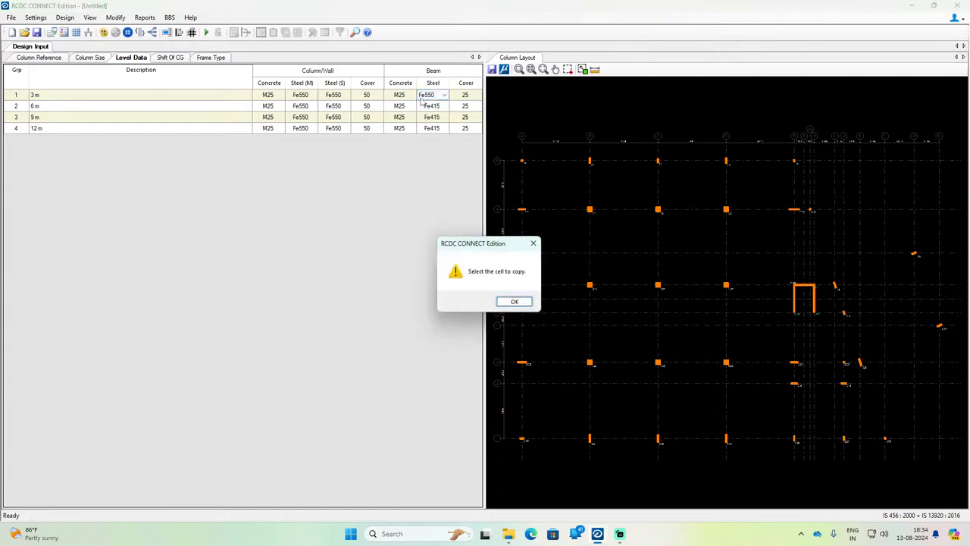
pyautogui.click(513, 302)
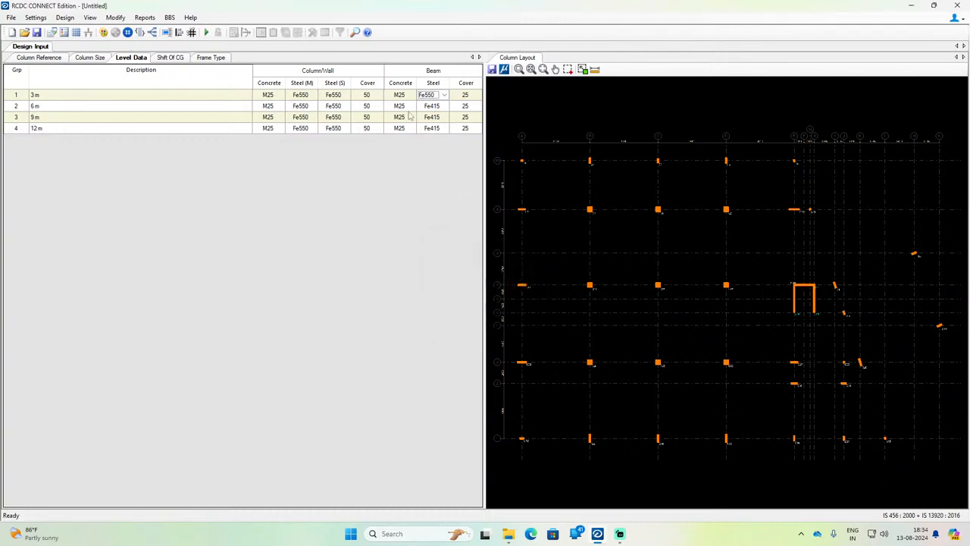
pyautogui.moveTo(426, 107); pyautogui.dragTo(427, 139)
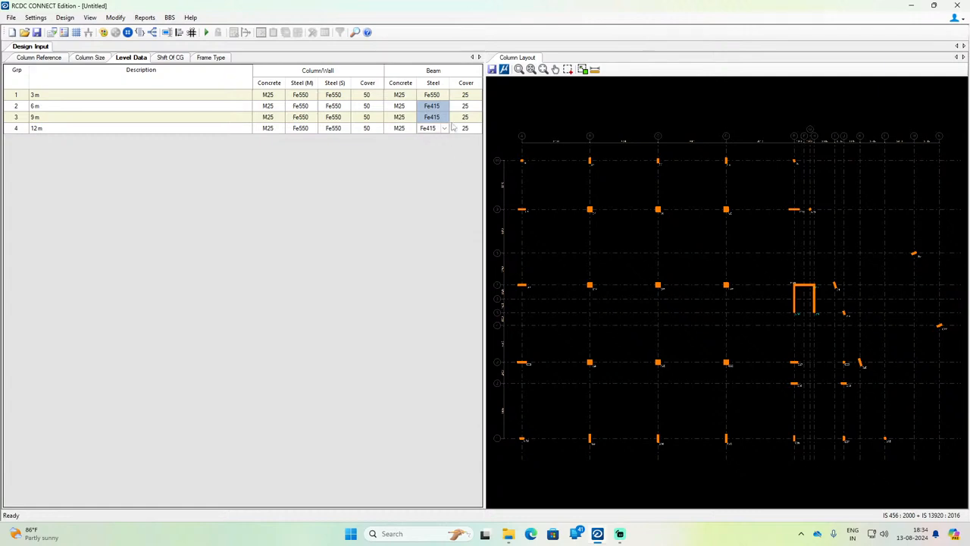
pyautogui.click(429, 95)
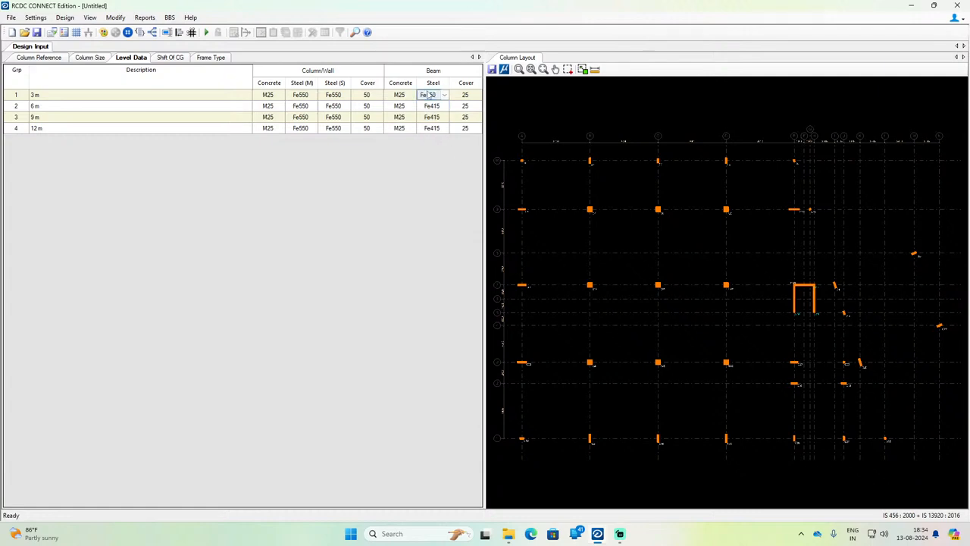
pyautogui.moveTo(426, 106); pyautogui.dragTo(428, 130)
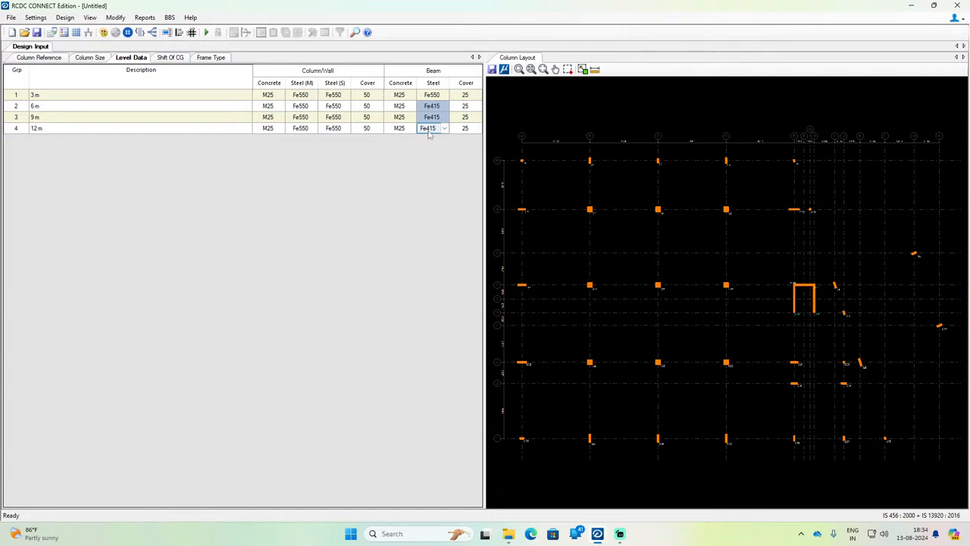
pyautogui.hotkey('ctrl', 'v')
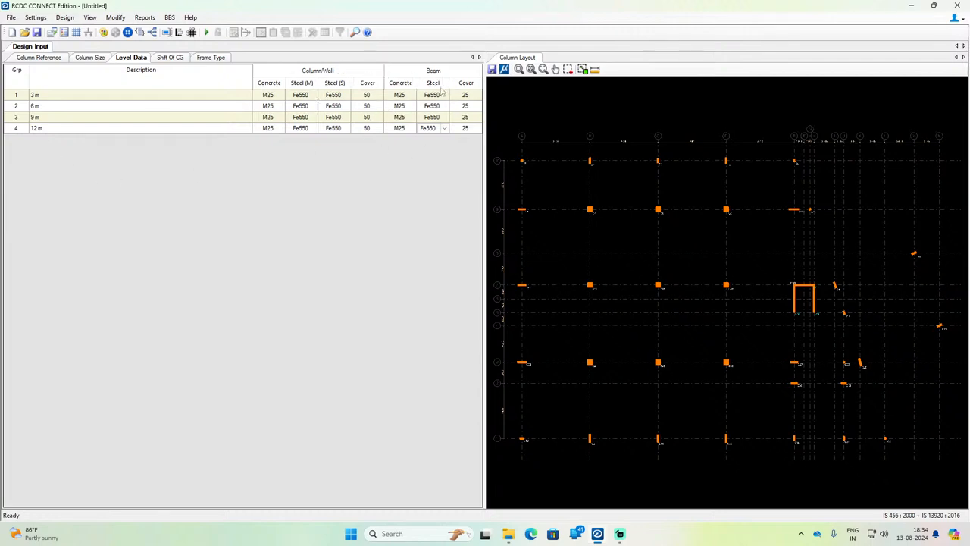
# Step: Recheck the design input tables for shift of CG, level data, column size, column reference and frame type
pyautogui.click(171, 59)
pyautogui.click(125, 59)
pyautogui.click(94, 59)
pyautogui.click(53, 59)
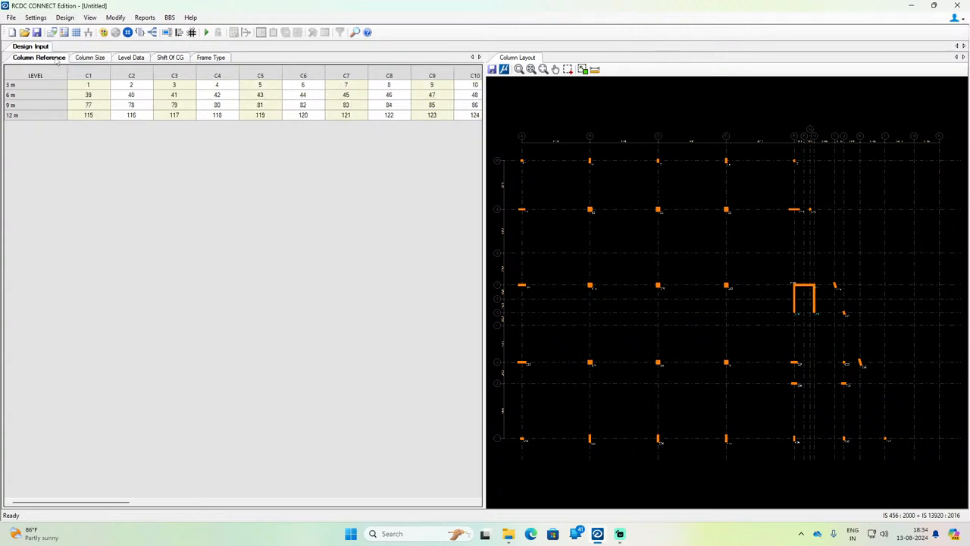
pyautogui.click(195, 59)
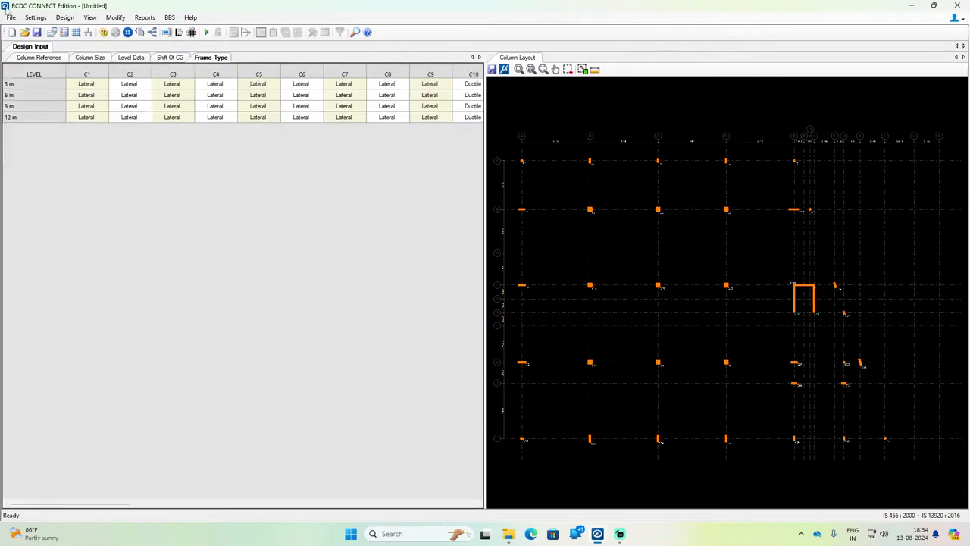
# Step: In the basic load cases, set the load type of LOAD 5 to Wind X and of LOAD 6 to Wind Z
pyautogui.click(30, 18)
pyautogui.click(75, 101)
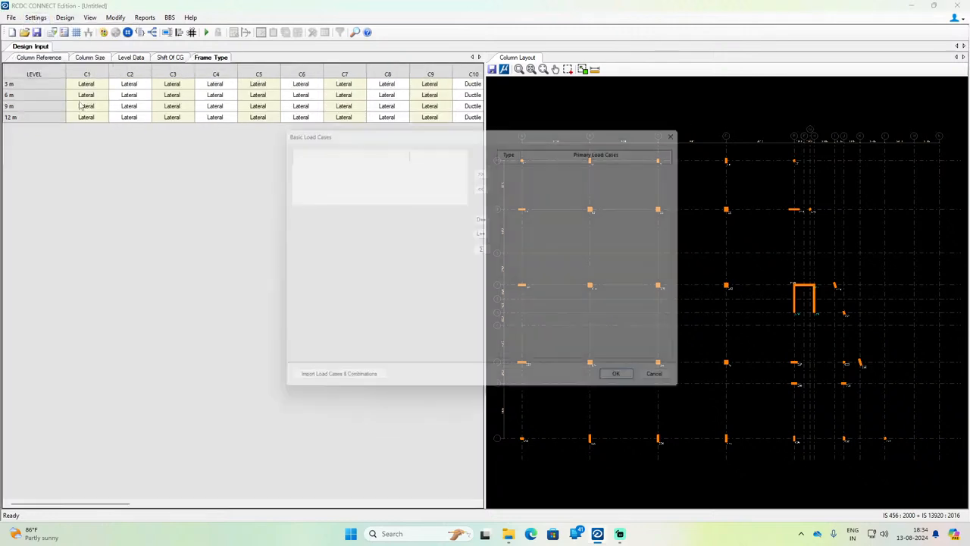
pyautogui.click(377, 185)
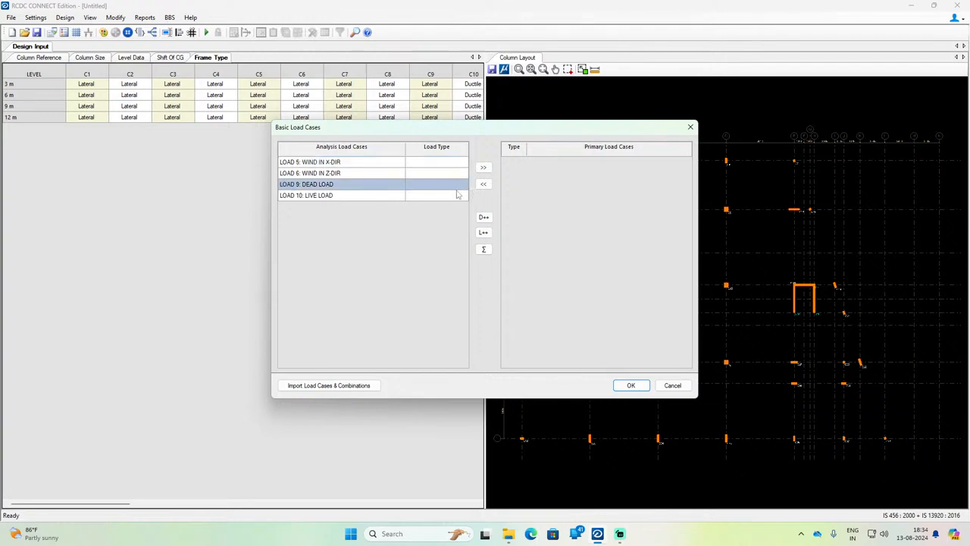
pyautogui.click(438, 164)
pyautogui.click(464, 163)
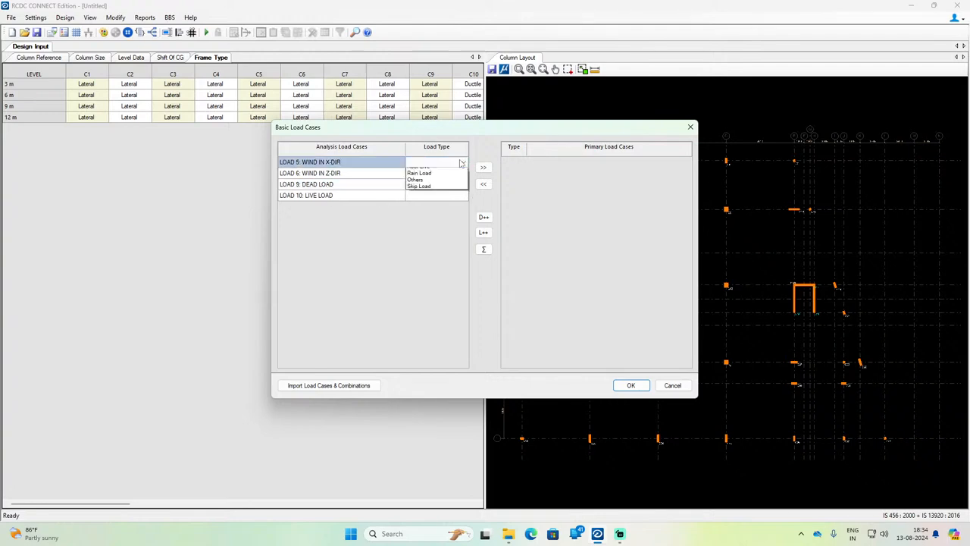
pyautogui.click(464, 163)
pyautogui.click(464, 163)
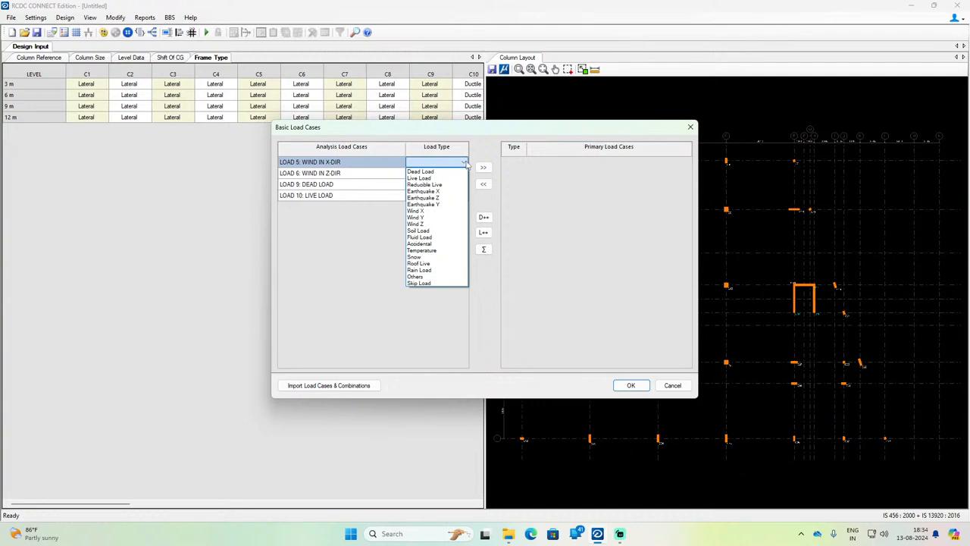
pyautogui.click(437, 211)
pyautogui.click(455, 175)
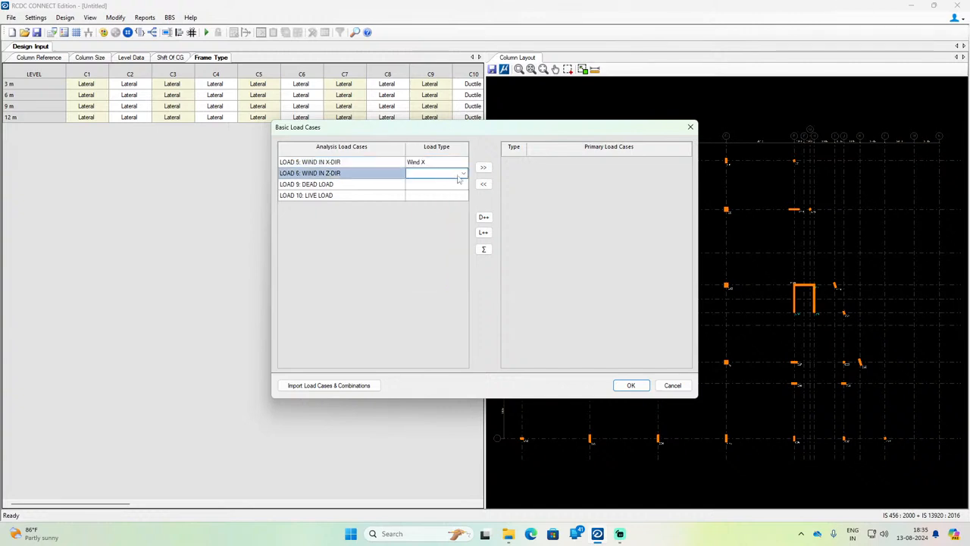
pyautogui.click(459, 175)
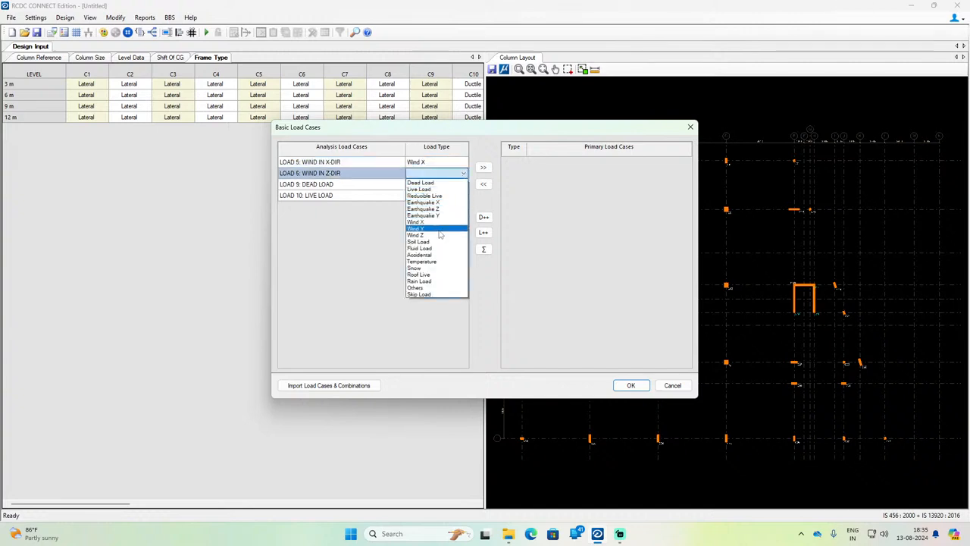
pyautogui.click(439, 235)
# Step: Set the load type of LOAD 9 to Dead Load and of LOAD 10 to Live Load
pyautogui.click(448, 188)
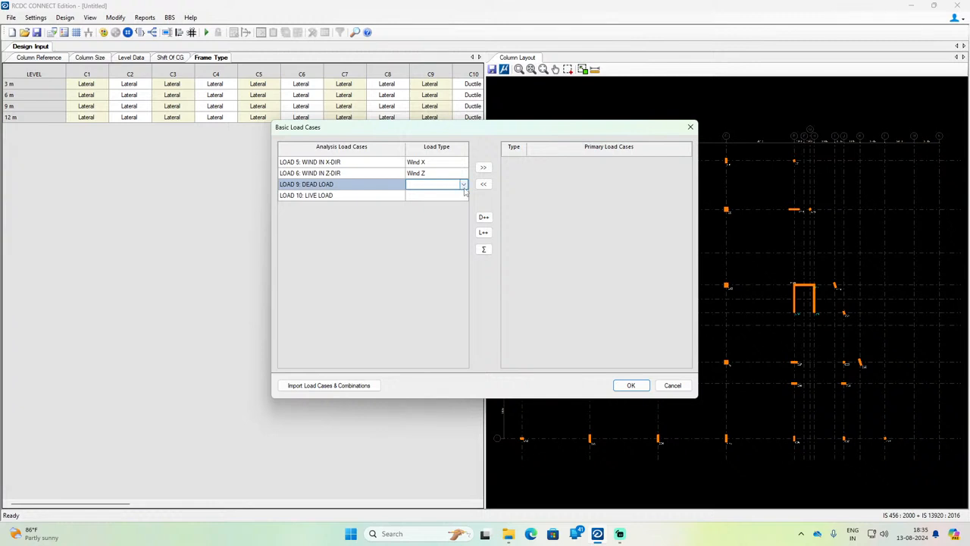
pyautogui.click(463, 186)
pyautogui.click(454, 194)
pyautogui.click(458, 197)
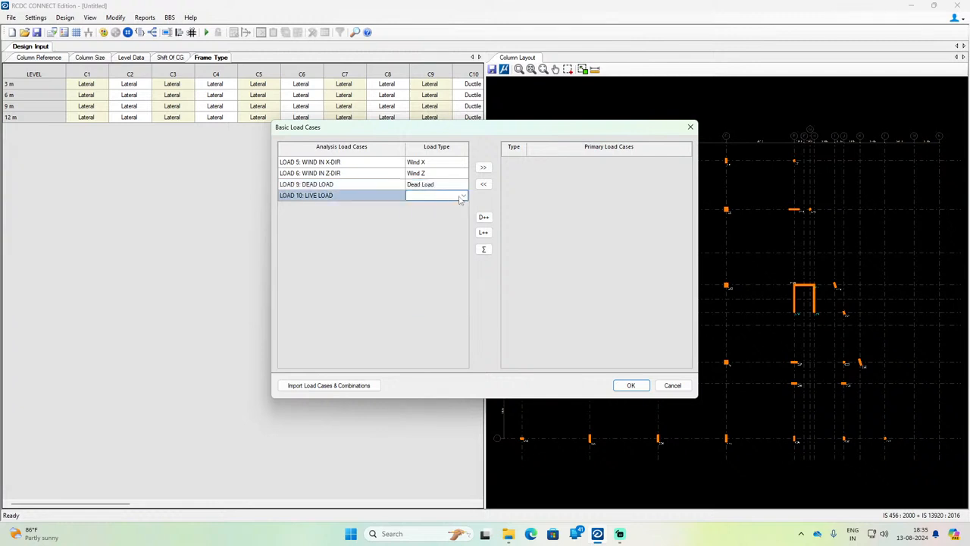
pyautogui.click(460, 199)
pyautogui.click(438, 213)
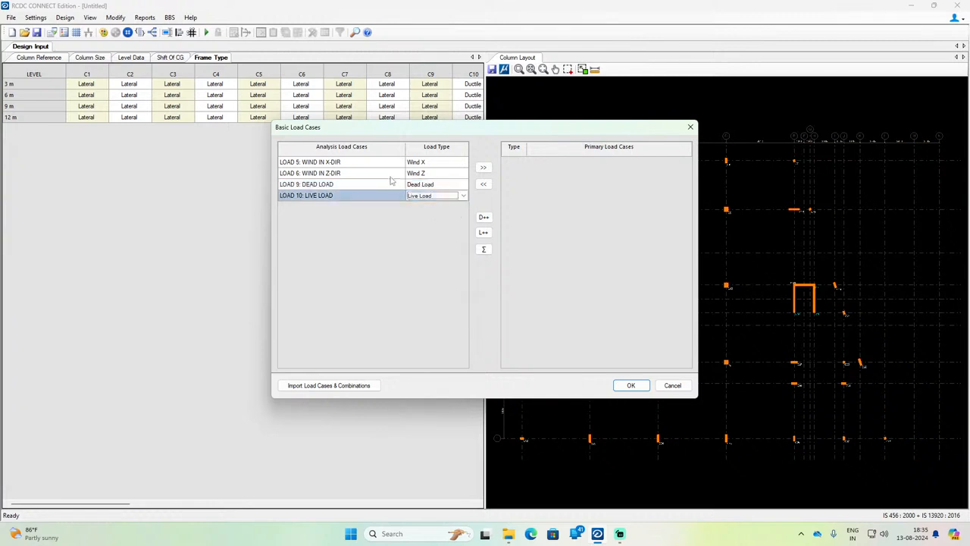
# Step: Add all four analysis load cases, LOAD 5, 6, 9 and 10, to the primary load cases
pyautogui.moveTo(390, 164); pyautogui.dragTo(381, 196)
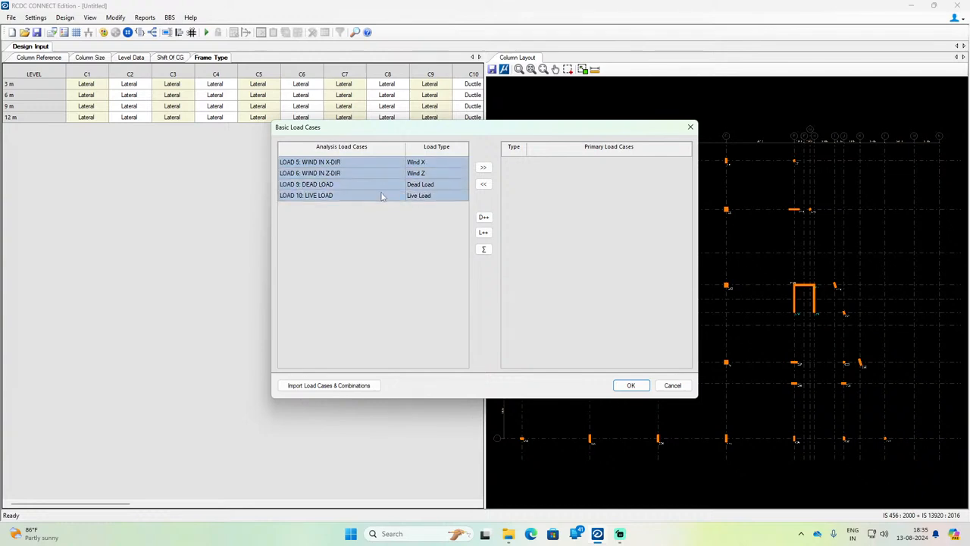
pyautogui.click(483, 167)
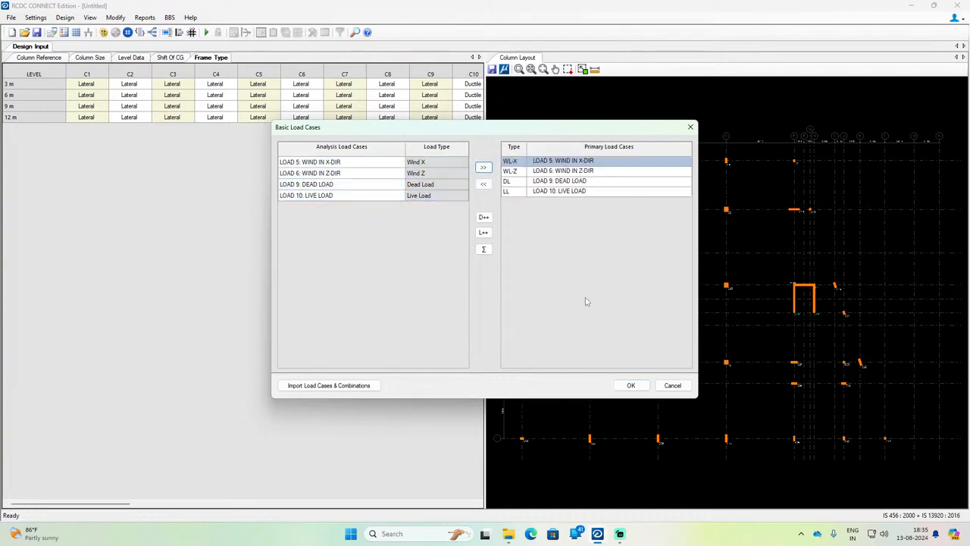
pyautogui.click(347, 385)
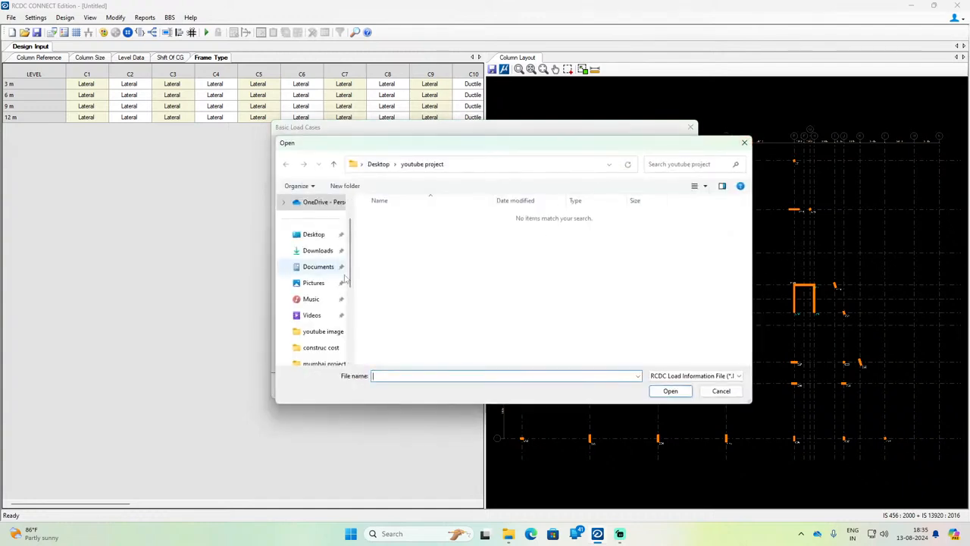
pyautogui.scroll(-1, 315, 285)
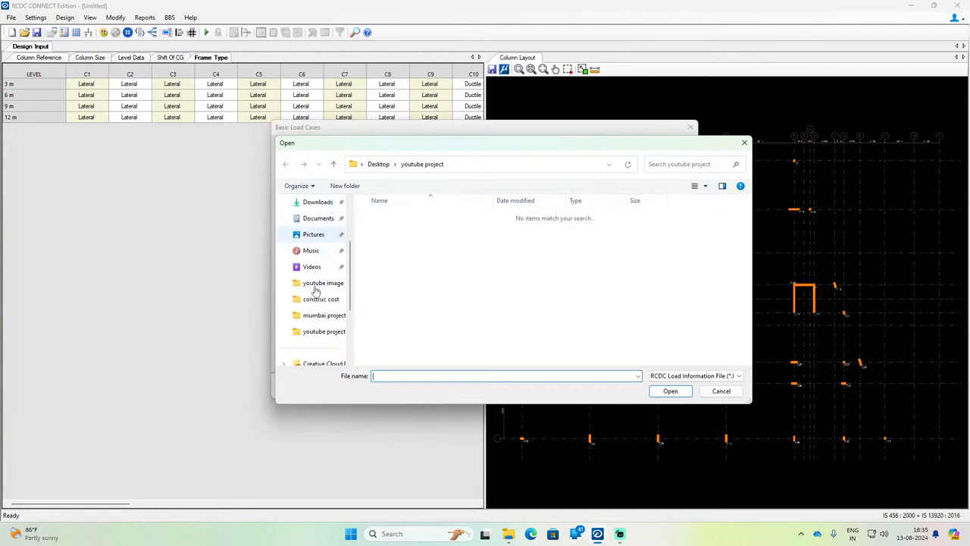
pyautogui.click(335, 339)
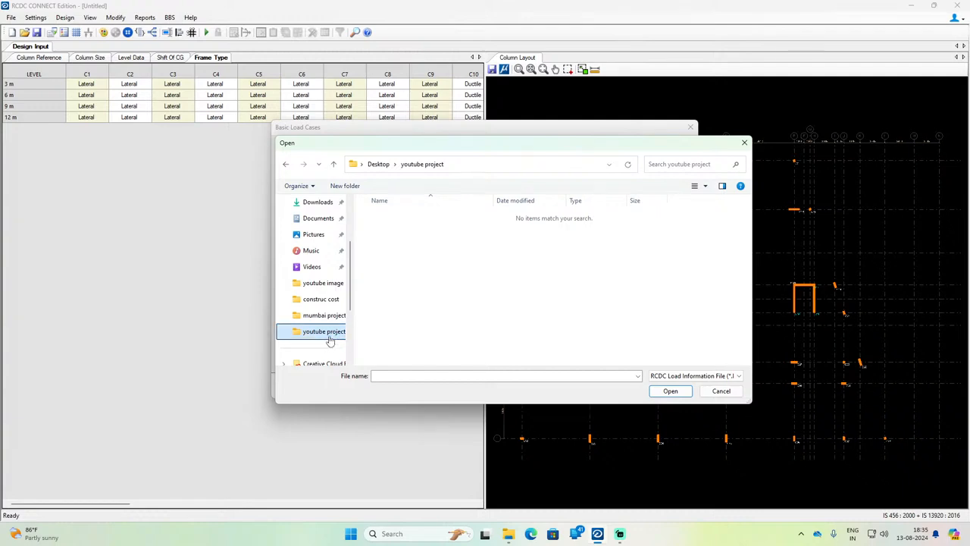
pyautogui.click(426, 372)
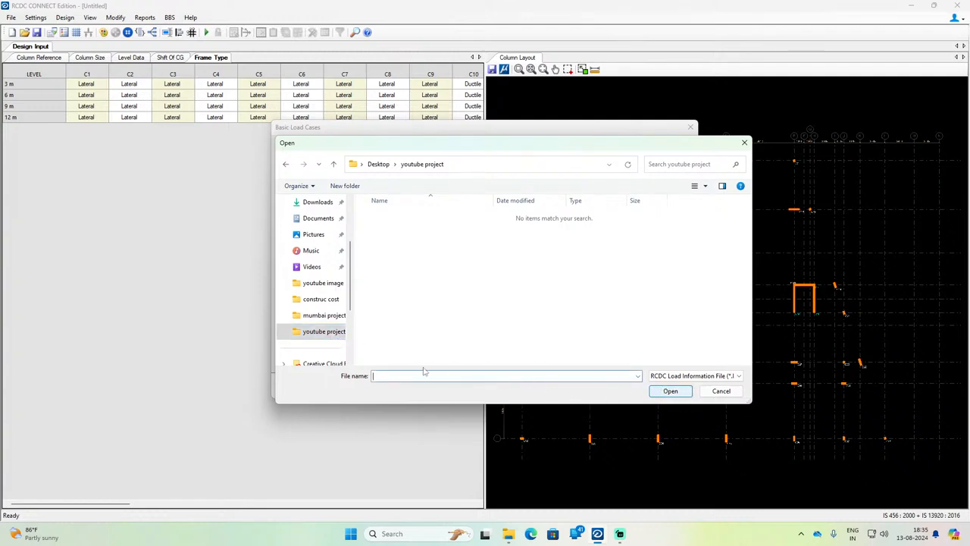
pyautogui.scroll(-2, 336, 341)
pyautogui.scroll(4, 322, 331)
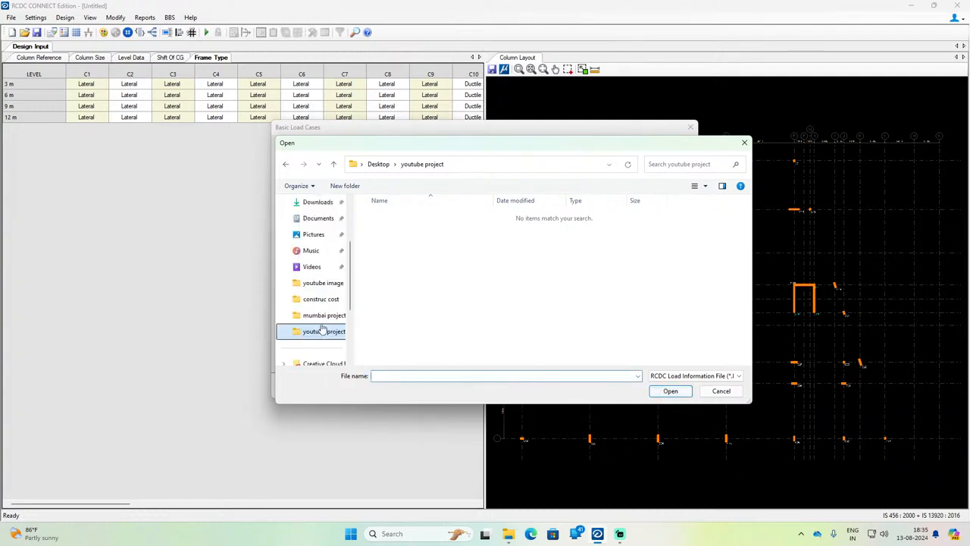
pyautogui.click(306, 270)
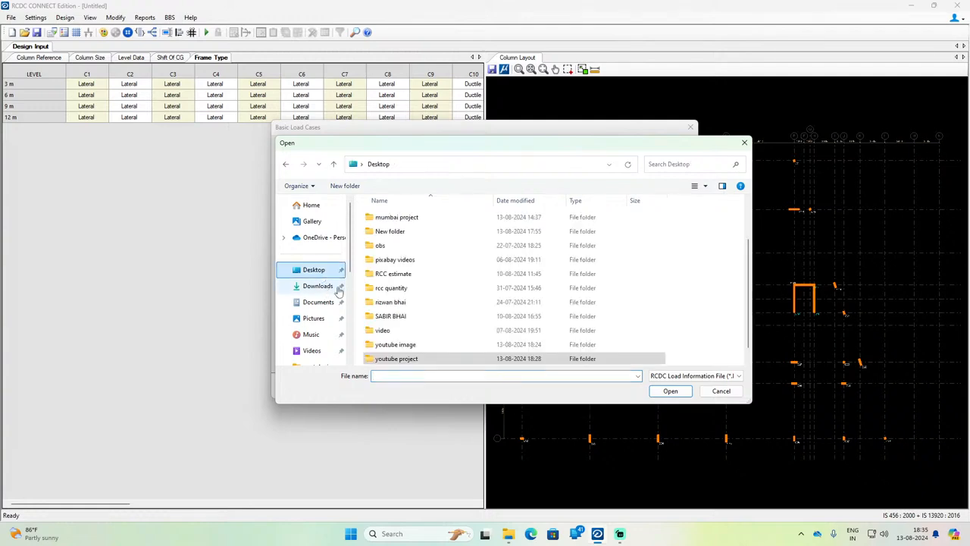
pyautogui.doubleClick(401, 343)
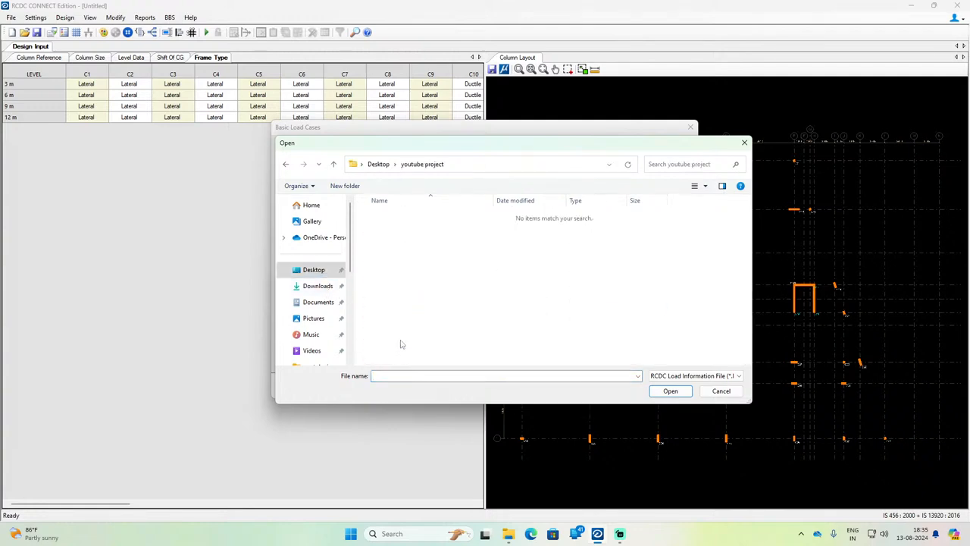
pyautogui.click(731, 377)
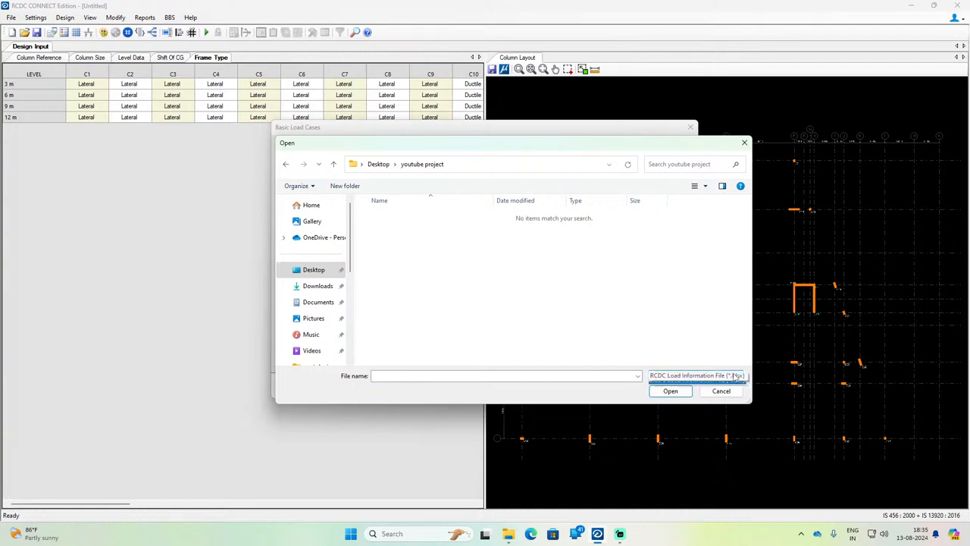
pyautogui.click(743, 150)
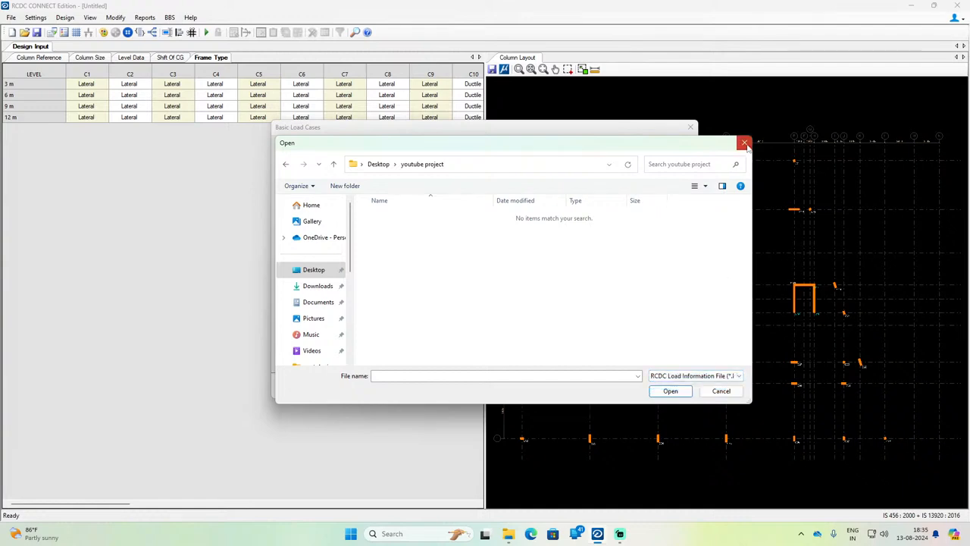
# Step: Accept the primary load cases and add the design load combinations from the template for a regular structure
pyautogui.click(629, 386)
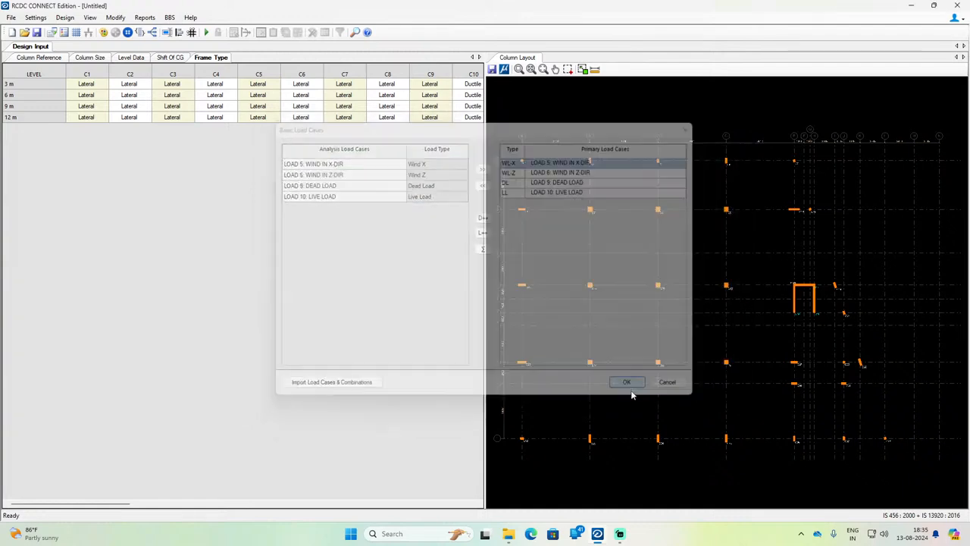
pyautogui.click(595, 363)
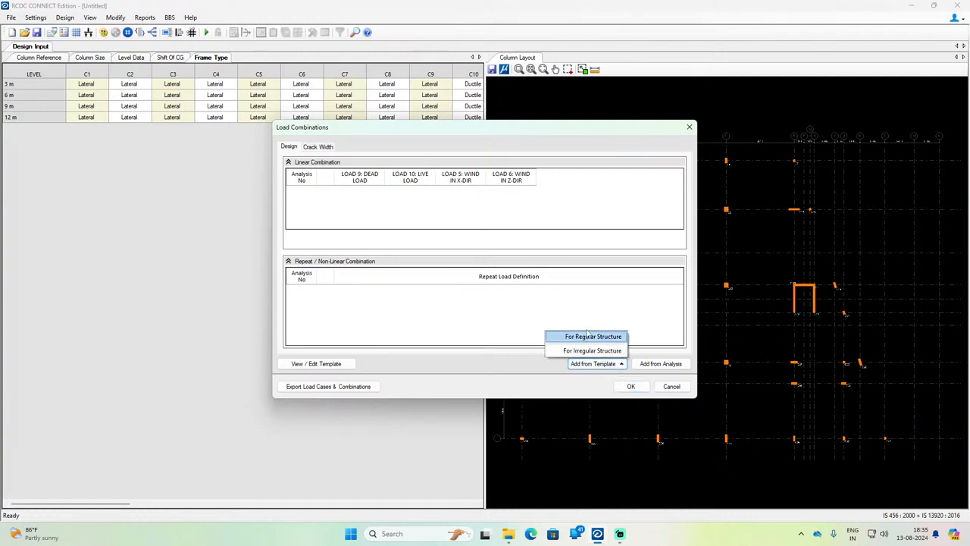
pyautogui.click(584, 336)
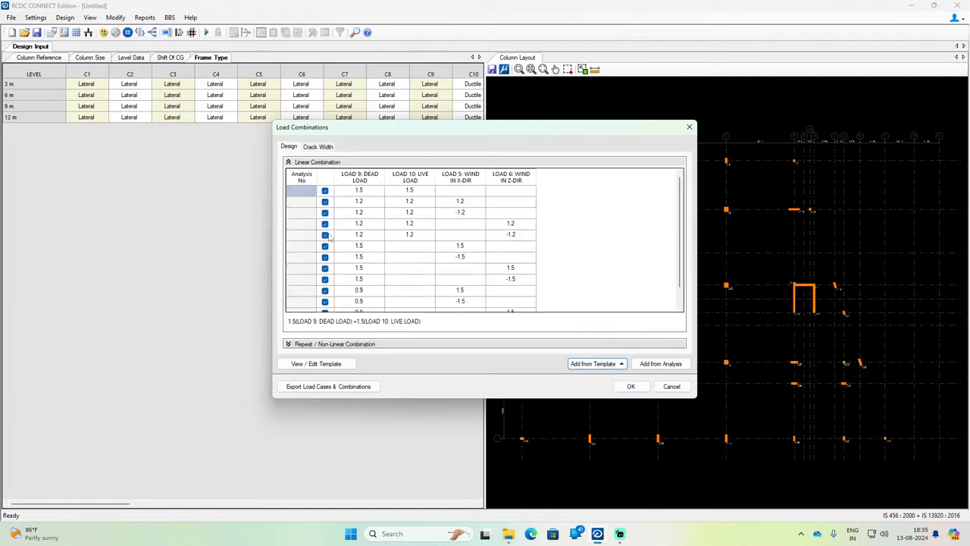
pyautogui.scroll(-1, 451, 287)
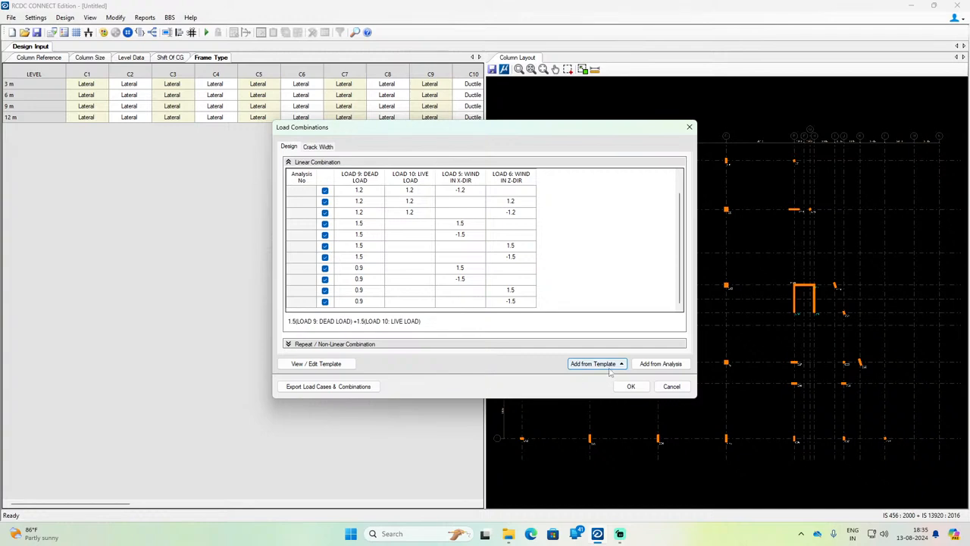
pyautogui.click(631, 385)
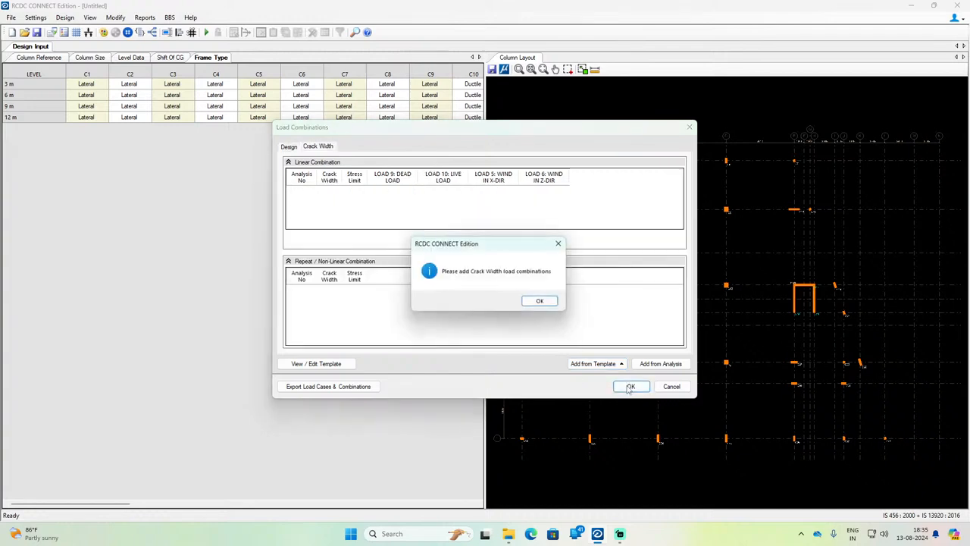
# Step: Add the crack width load combinations from the template for a regular structure
pyautogui.click(541, 303)
pyautogui.click(589, 364)
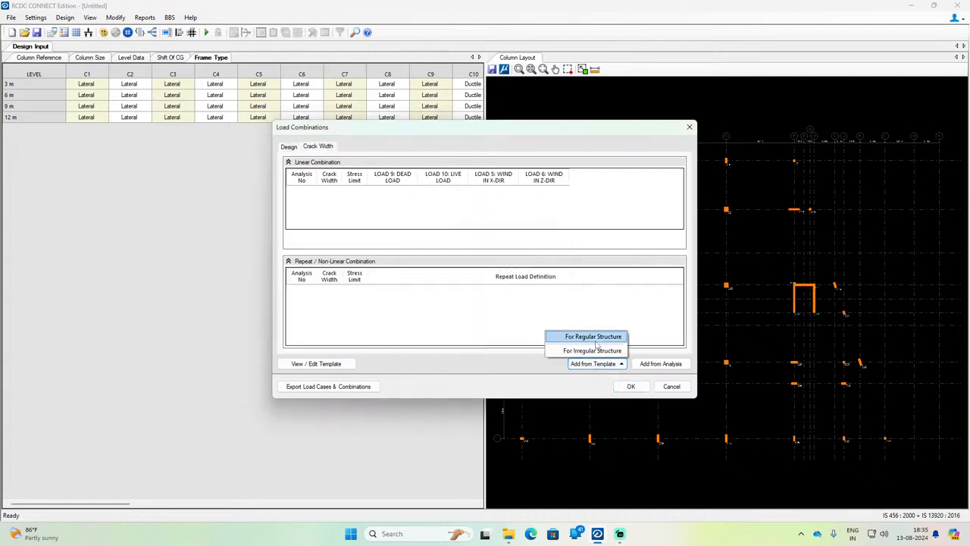
pyautogui.click(596, 340)
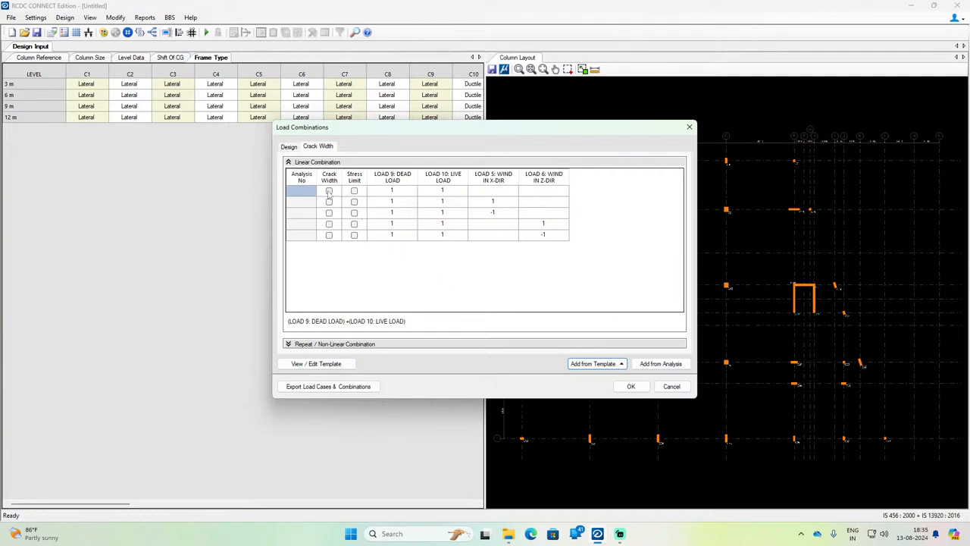
# Step: Enable the crack width check for all five linear combinations of dead, live and wind load
pyautogui.moveTo(329, 192); pyautogui.dragTo(330, 235)
pyautogui.click(329, 190)
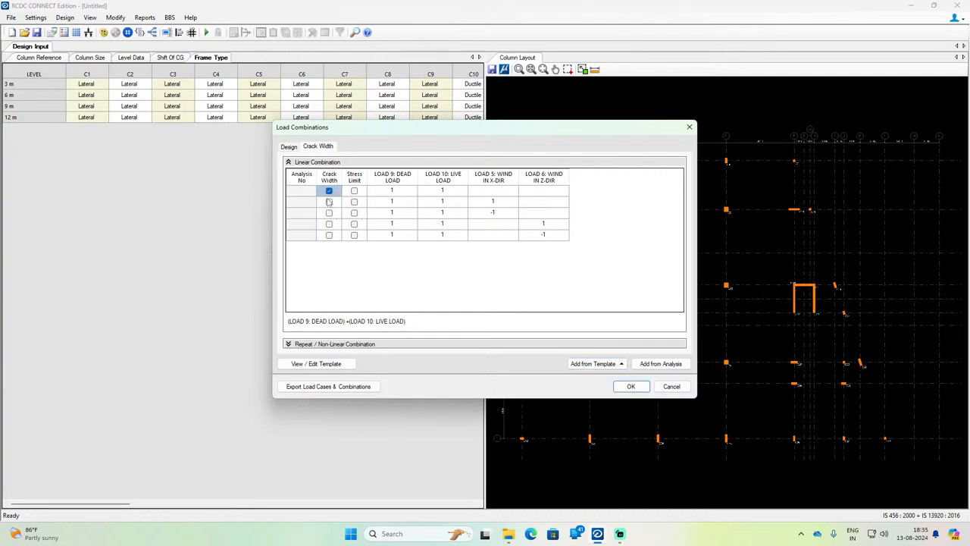
pyautogui.click(329, 202)
pyautogui.click(329, 212)
pyautogui.click(329, 224)
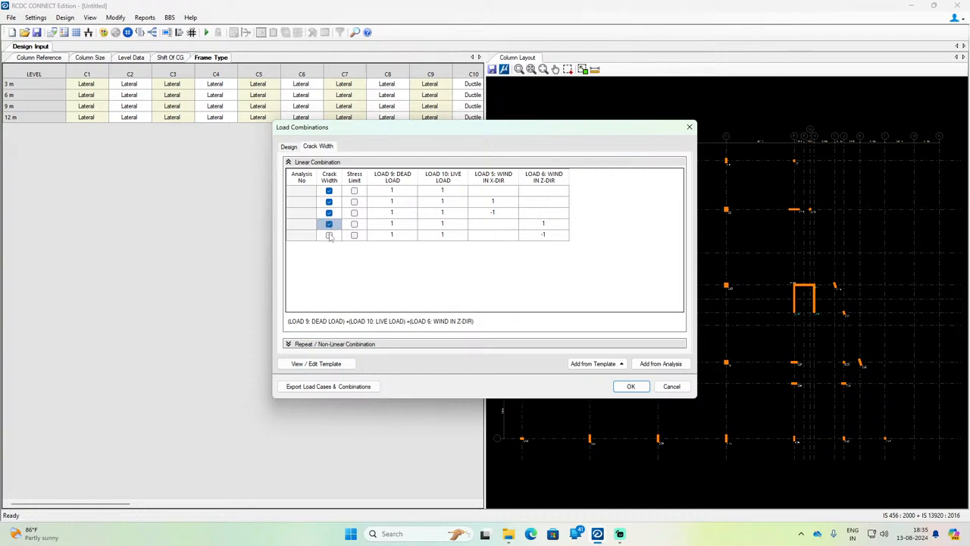
pyautogui.click(329, 235)
# Step: Enable the stress limit check for all five crack width combinations and accept the load combinations
pyautogui.click(354, 190)
pyautogui.click(354, 202)
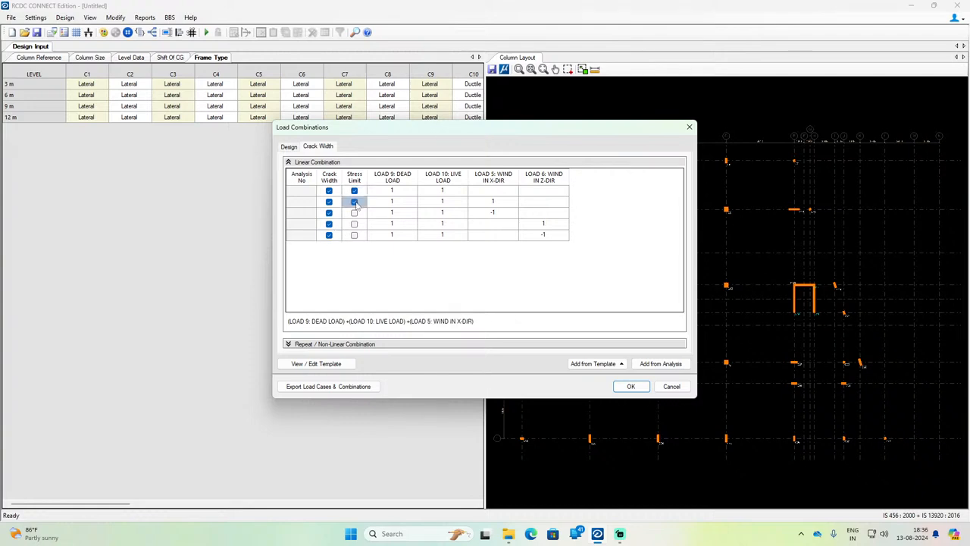
pyautogui.click(354, 213)
pyautogui.click(354, 223)
pyautogui.click(354, 235)
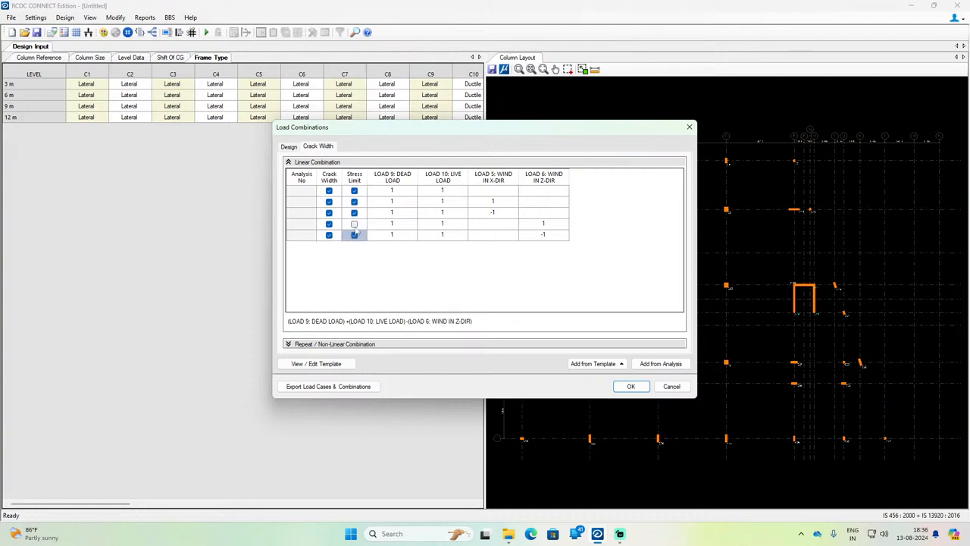
pyautogui.click(354, 223)
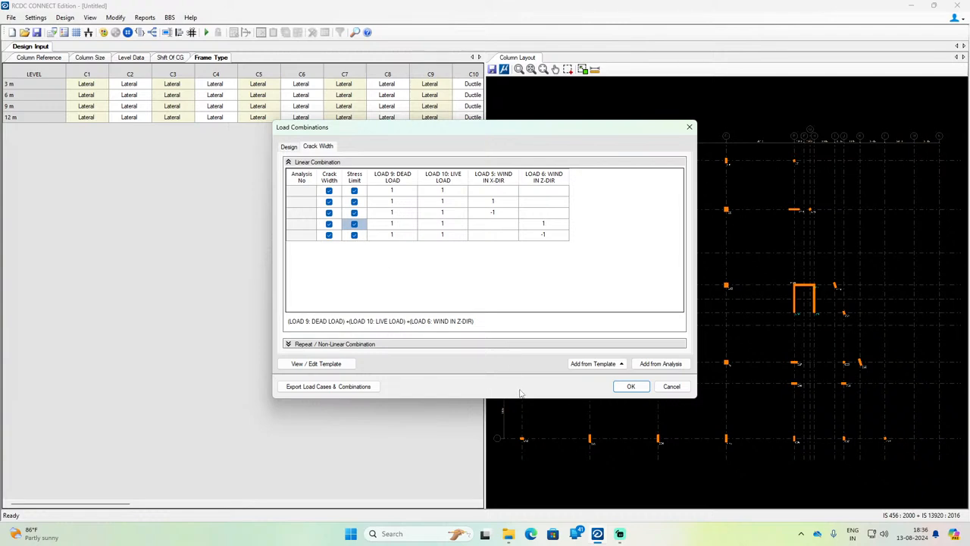
pyautogui.click(631, 387)
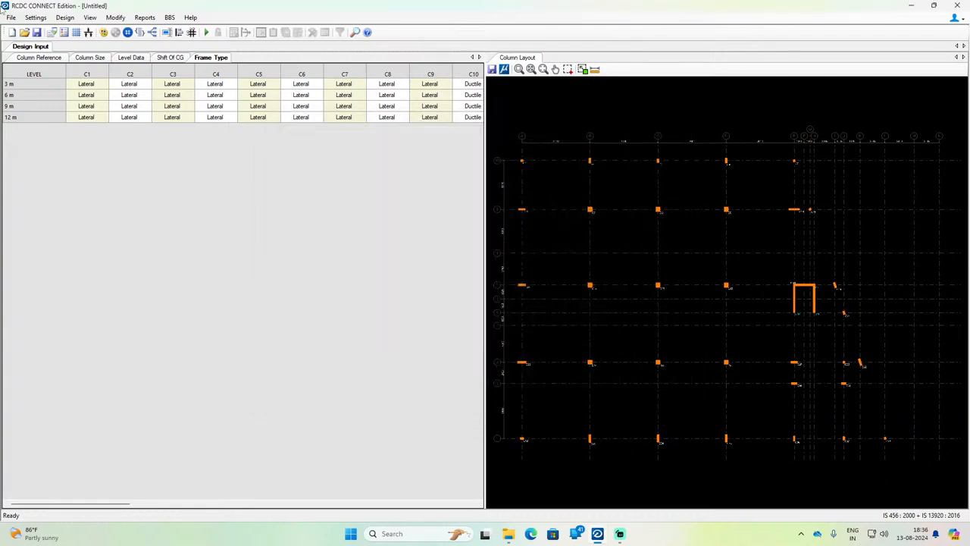
pyautogui.click(36, 18)
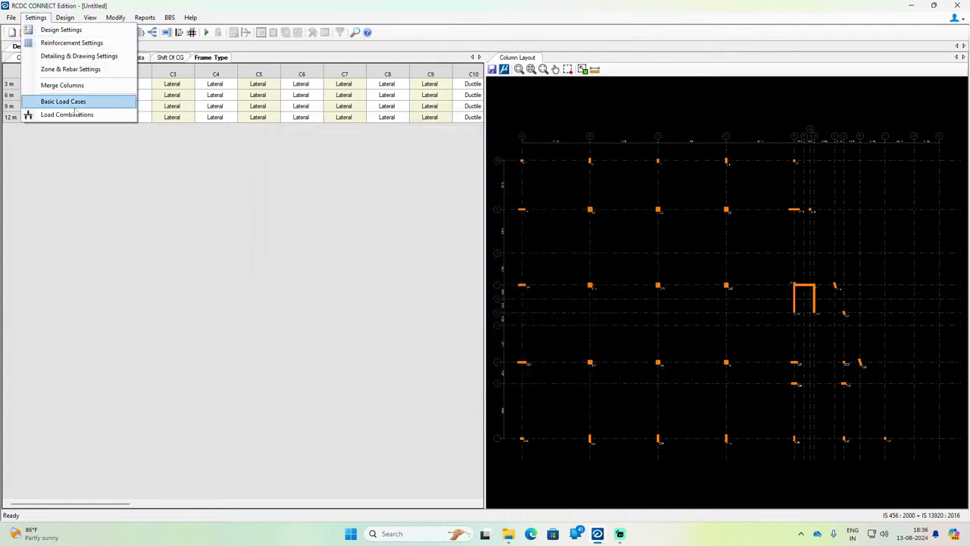
pyautogui.moveTo(65, 22)
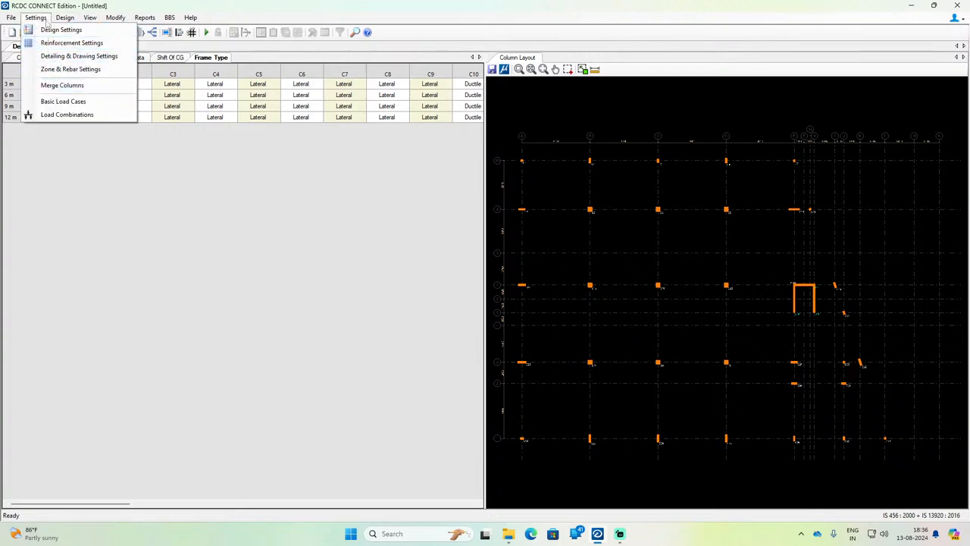
# Step: Run the design of all columns and walls, review the list of failed columns by level and close it
pyautogui.click(66, 34)
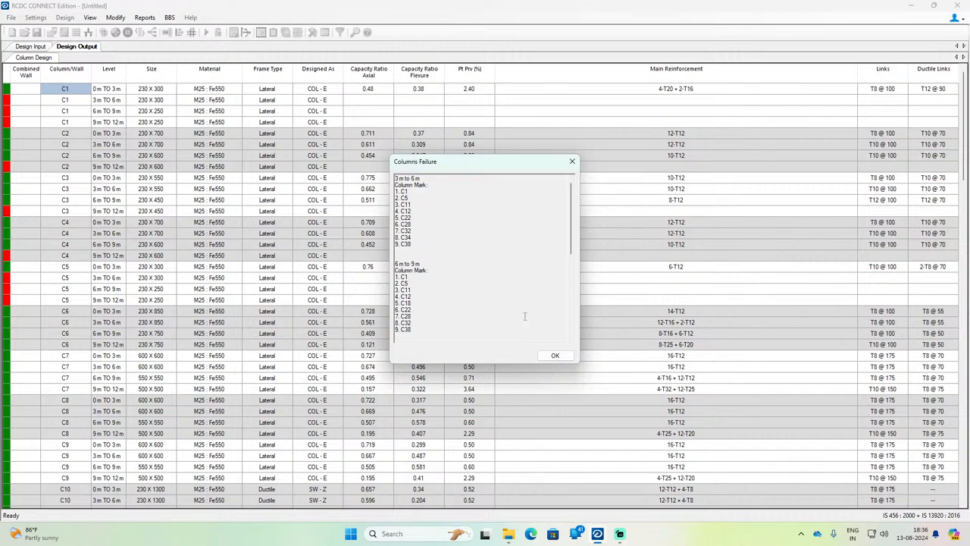
pyautogui.moveTo(423, 197); pyautogui.dragTo(414, 324)
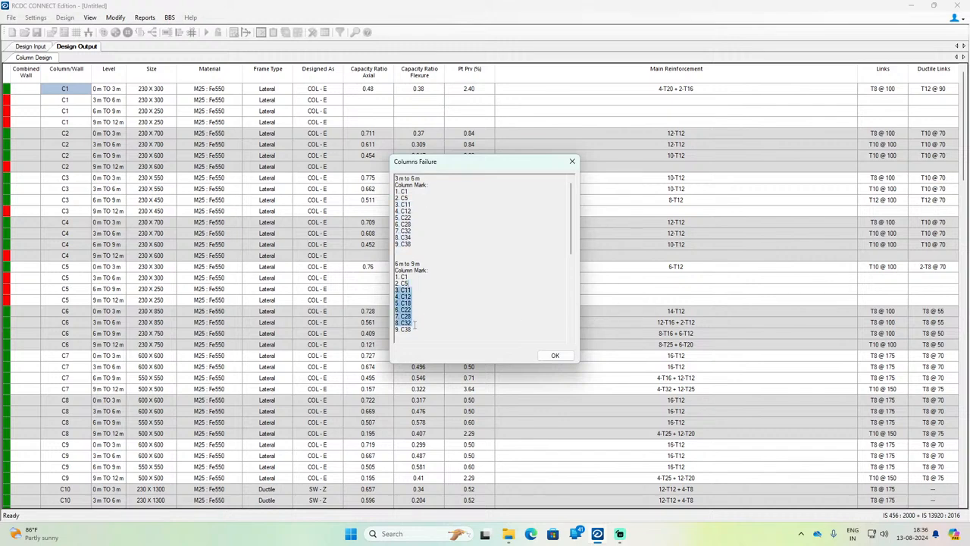
pyautogui.click(572, 161)
# Step: Examine the column design output for failed levels, section sizes, reinforcement and the combined wall CW1
pyautogui.scroll(-20, 76, 245)
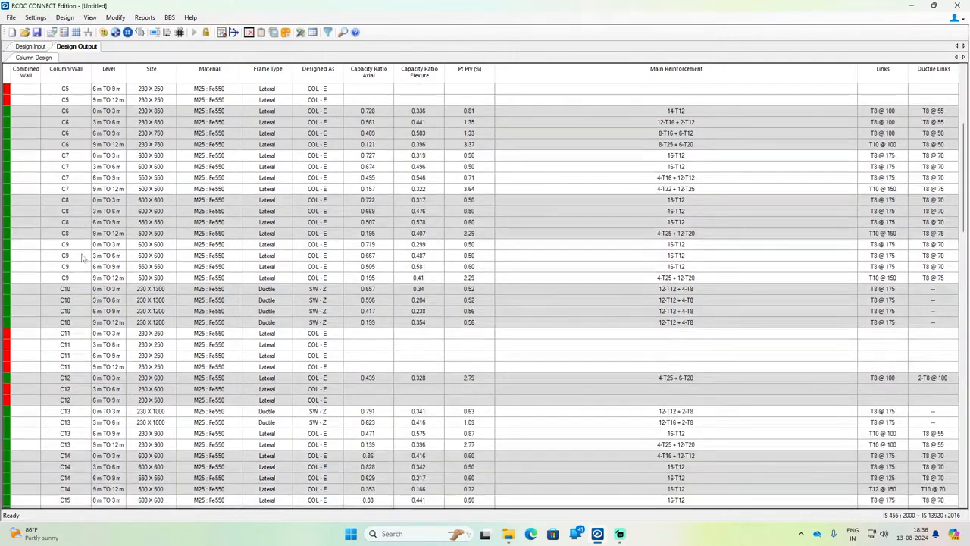
pyautogui.scroll(4, 85, 263)
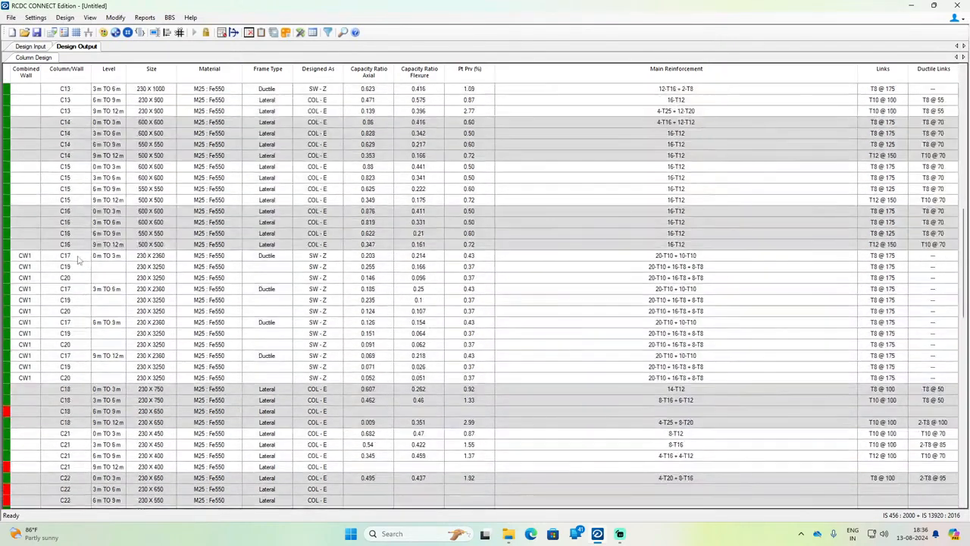
pyautogui.click(25, 259)
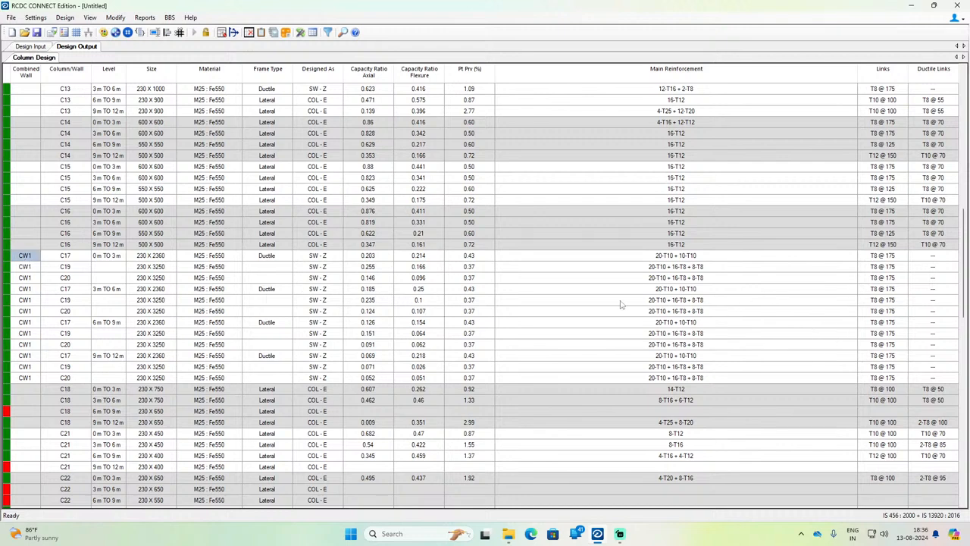
pyautogui.scroll(-20, 149, 373)
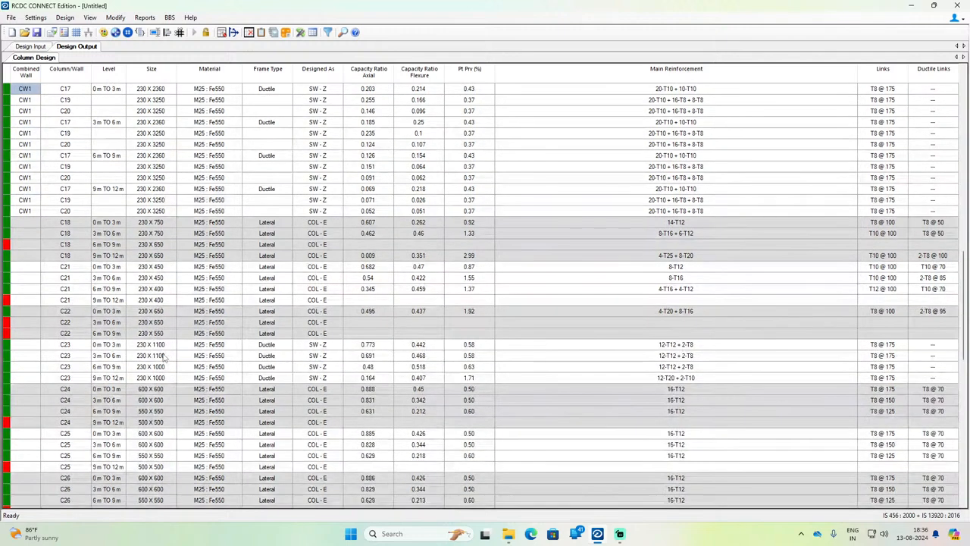
pyautogui.scroll(20, 157, 322)
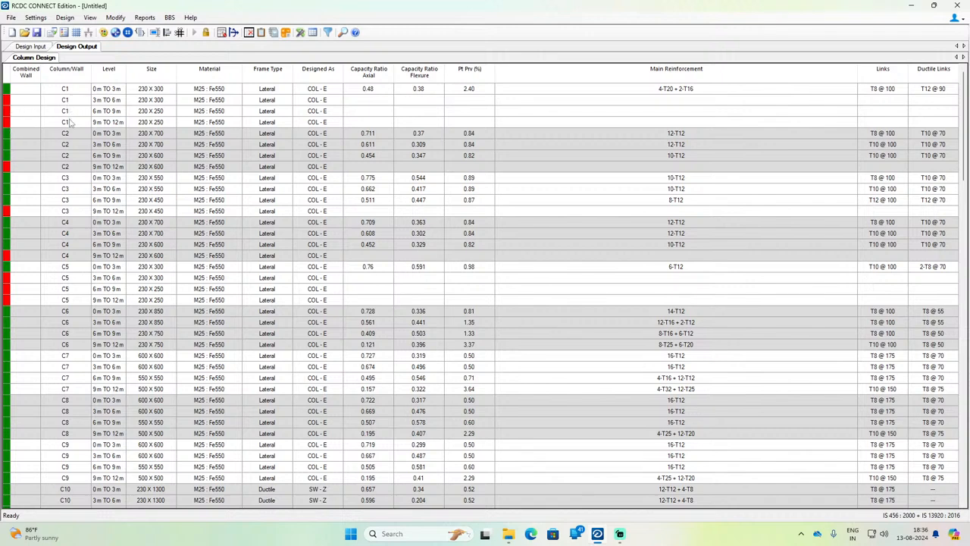
# Step: Open the whole column C1 for redesign and set its 0 m to 3 m section to B 230 and D 380 mm
pyautogui.click(140, 102)
pyautogui.rightClick(139, 104)
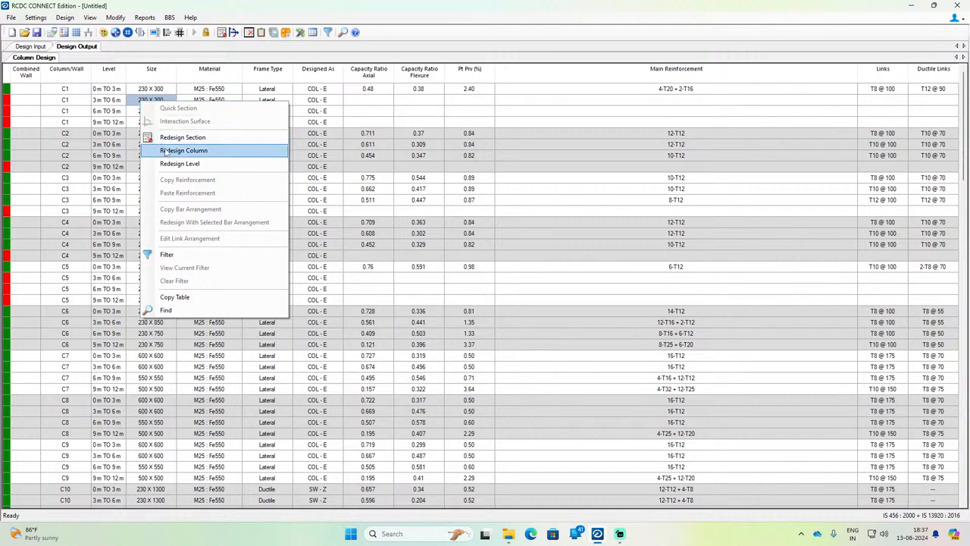
pyautogui.click(167, 151)
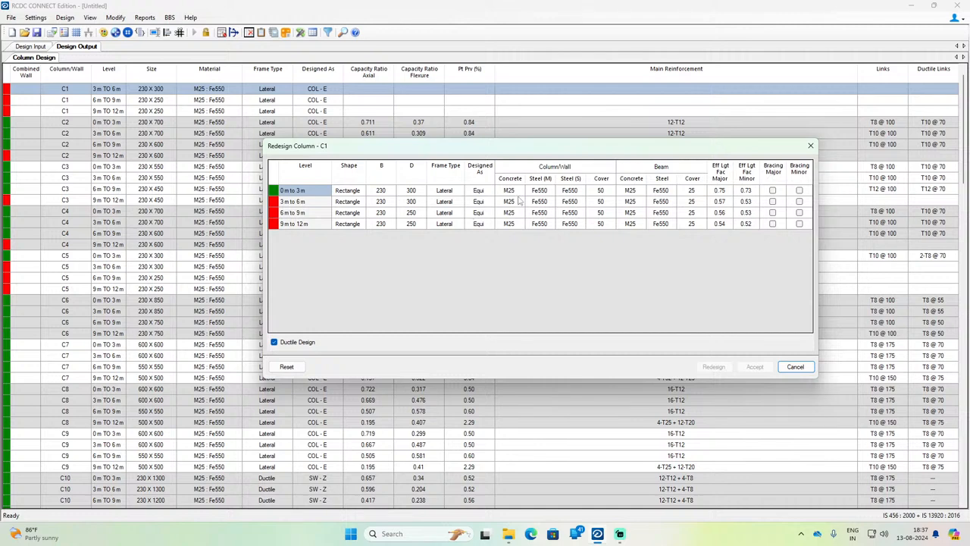
pyautogui.click(375, 192)
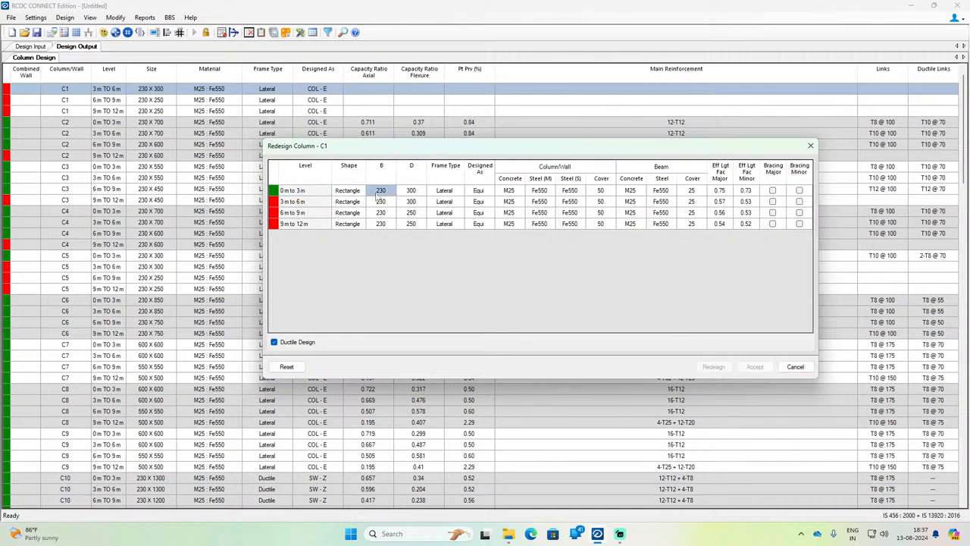
pyautogui.write('2')
pyautogui.click(421, 192)
pyautogui.write('38')
# Step: Set column C1's sections at 3 m to 6 m and 6 m to 9 m to B 230 and D 380 mm
pyautogui.click(387, 203)
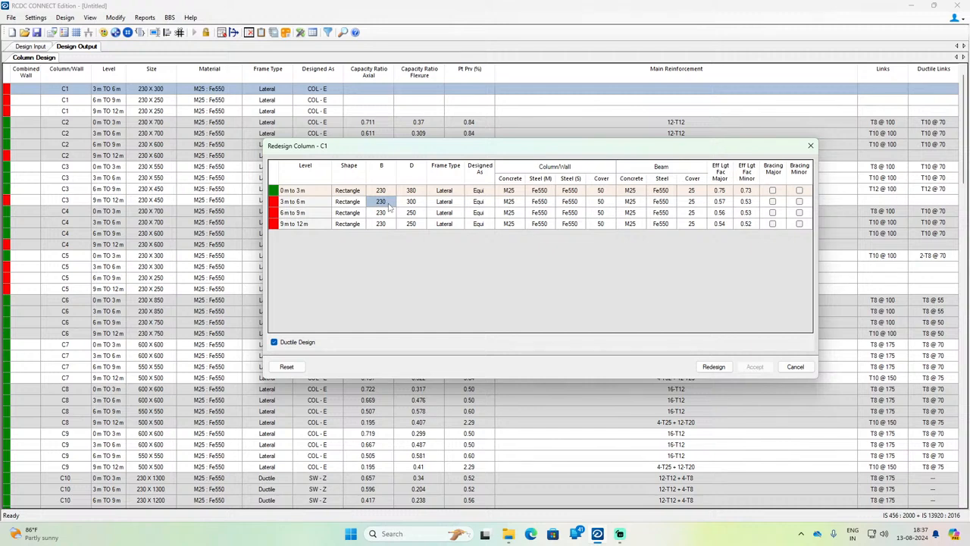
pyautogui.click(389, 204)
pyautogui.click(409, 205)
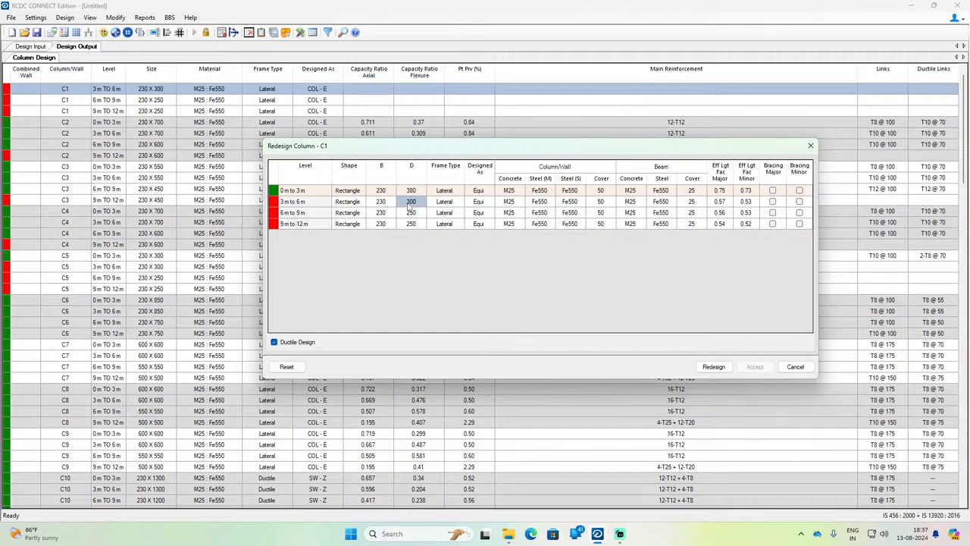
pyautogui.write('38')
pyautogui.click(386, 215)
pyautogui.write('2')
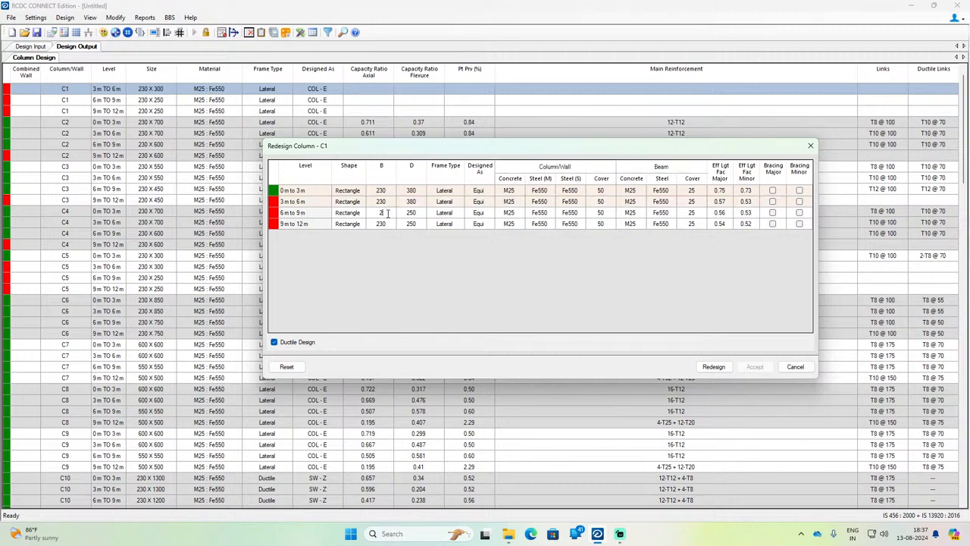
pyautogui.click(404, 216)
pyautogui.write('380')
# Step: Redesign column C1 with its 9 m to 12 m section set to B 230 and D 380 mm, and accept the result
pyautogui.click(392, 225)
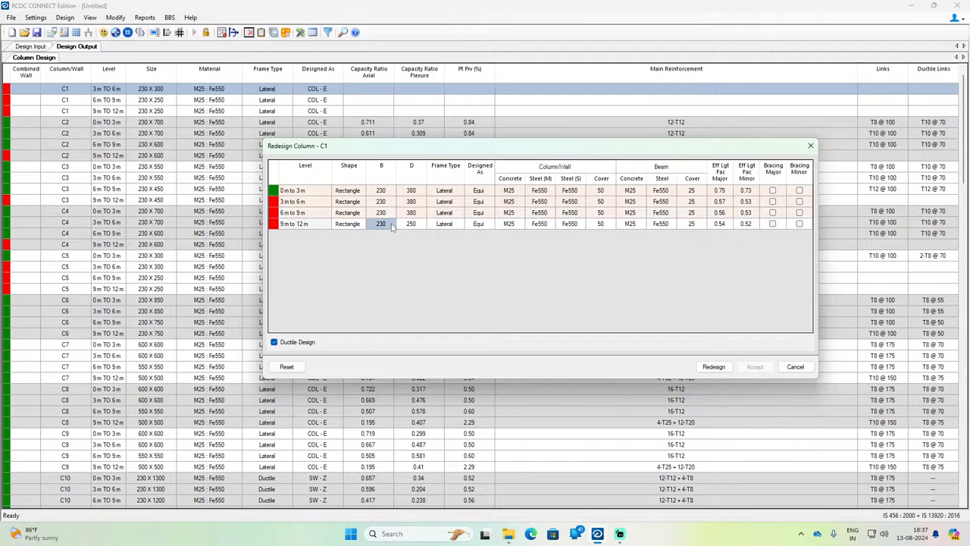
pyautogui.click(407, 225)
pyautogui.write('380')
pyautogui.click(718, 366)
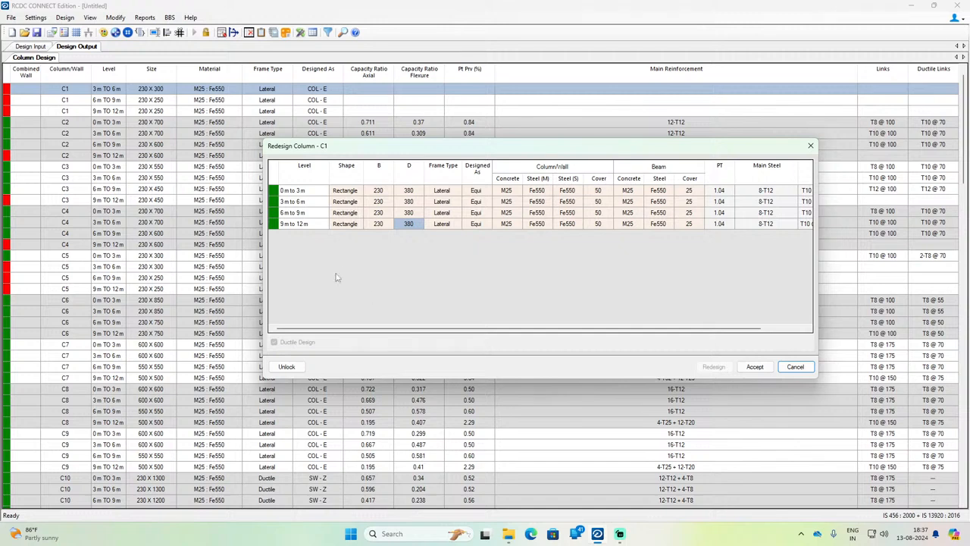
pyautogui.click(755, 366)
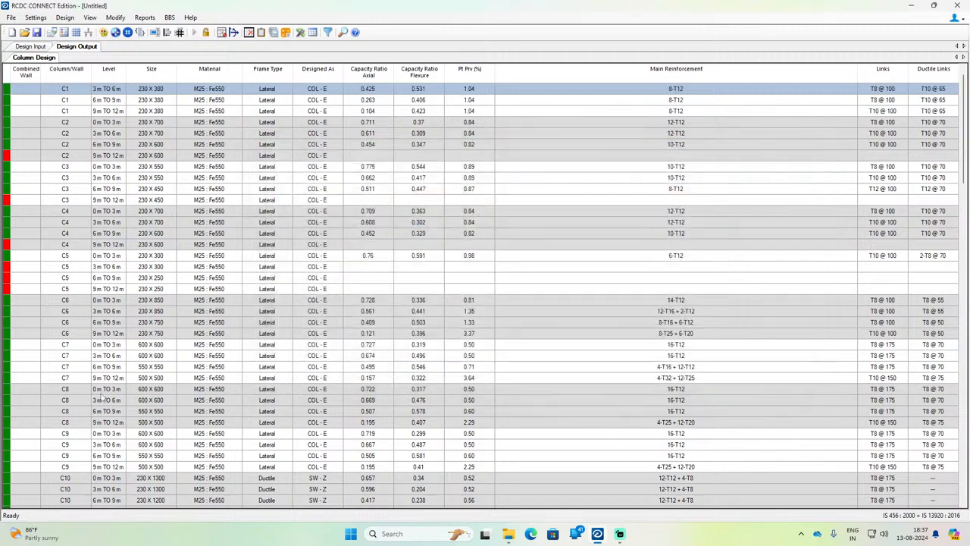
# Step: Open only the 9 m to 12 m section of column C2 for redesign
pyautogui.scroll(-1, 107, 311)
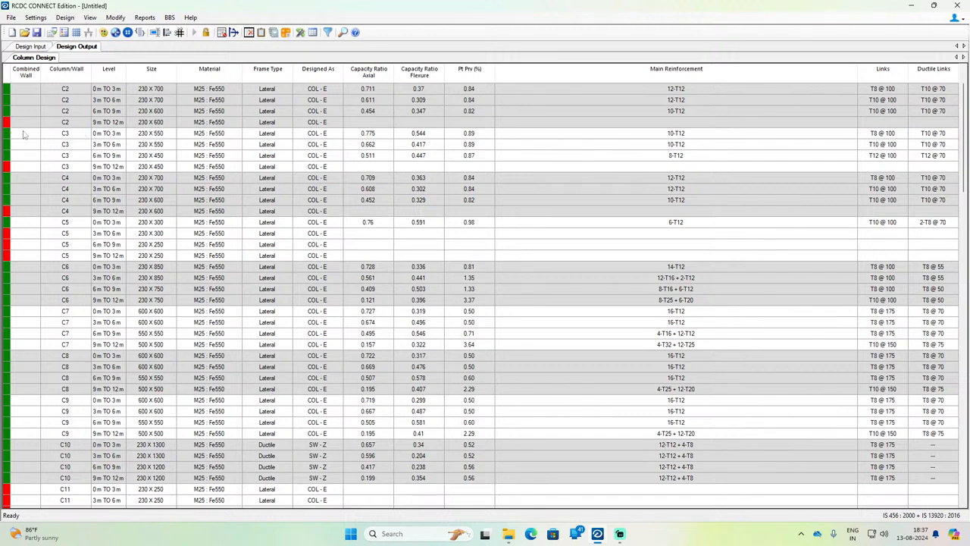
pyautogui.scroll(2, 101, 154)
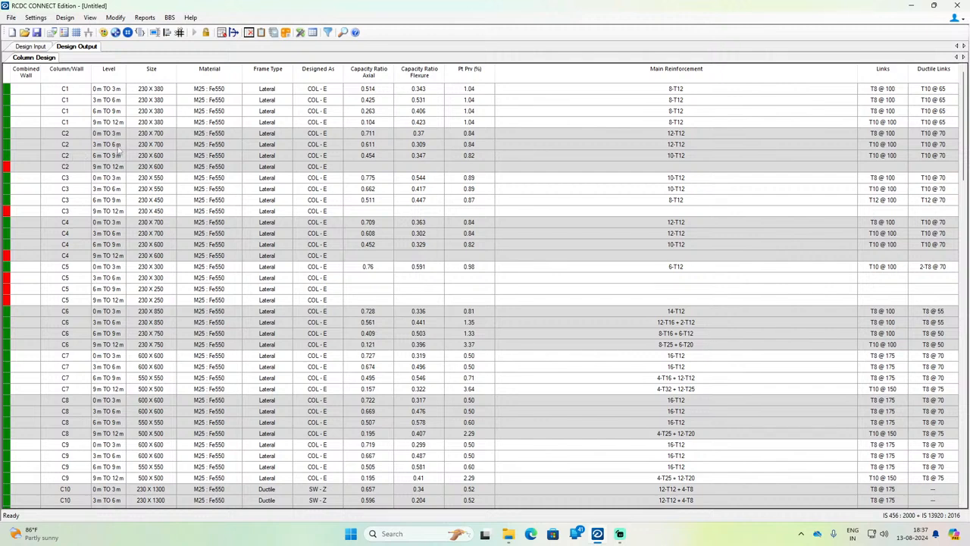
pyautogui.click(13, 168)
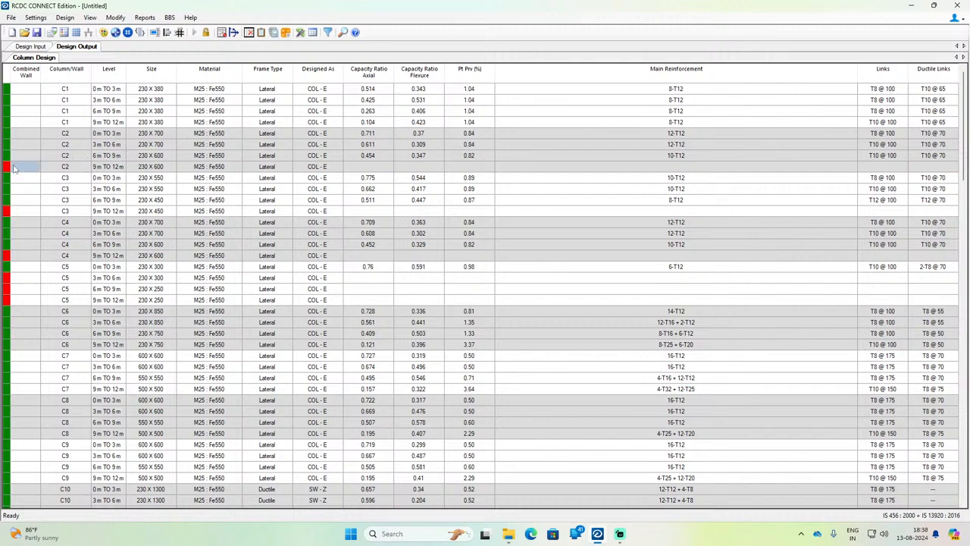
pyautogui.click(118, 170)
pyautogui.click(143, 169)
pyautogui.rightClick(140, 168)
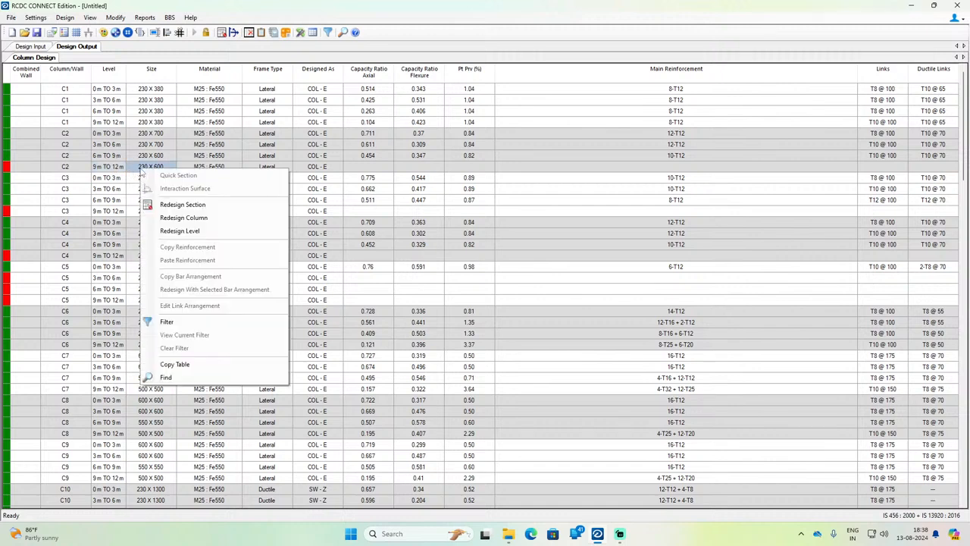
pyautogui.click(171, 206)
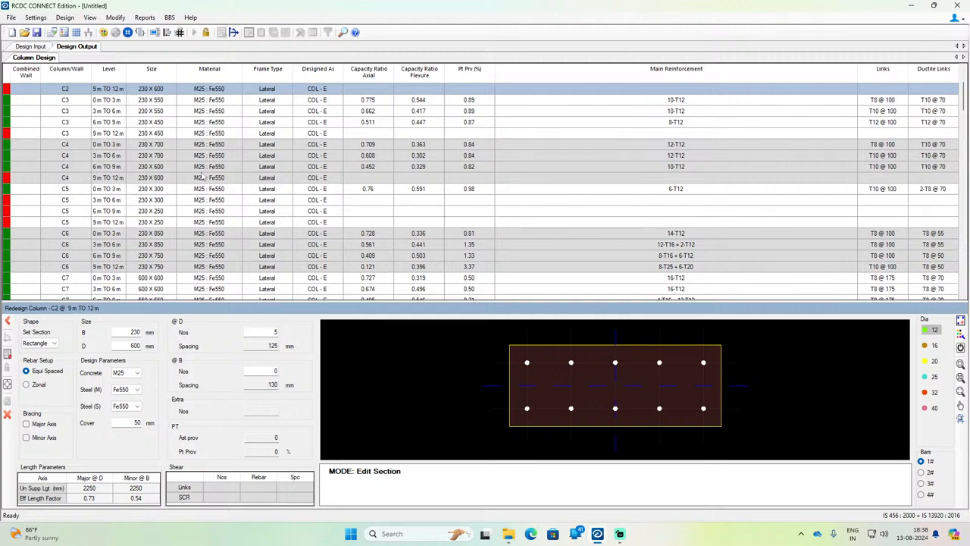
# Step: Redesign C2's 9 m to 12 m section with M30 concrete and Fe600 main and shear steel, and accept the result
pyautogui.moveTo(129, 346); pyautogui.dragTo(155, 345)
pyautogui.write('1')
pyautogui.click(129, 373)
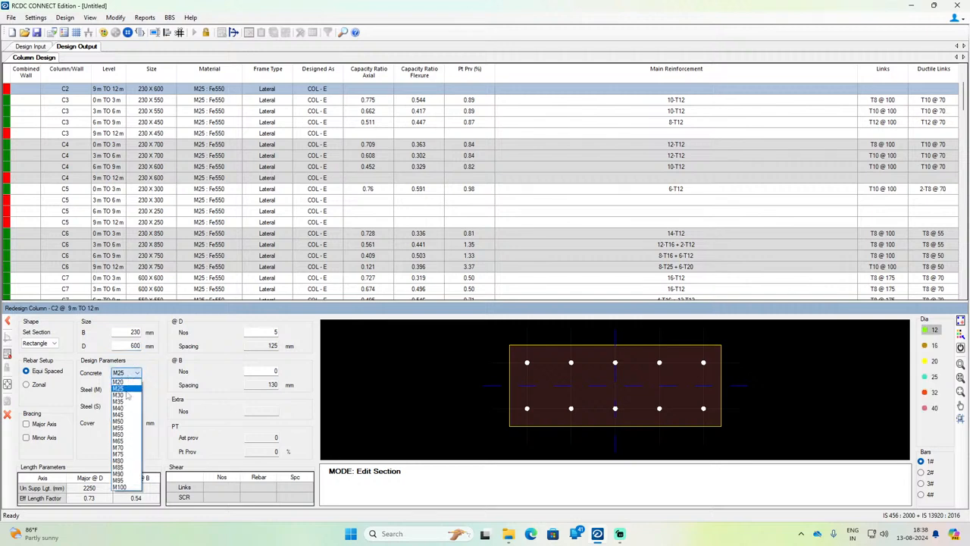
pyautogui.click(119, 394)
pyautogui.click(136, 388)
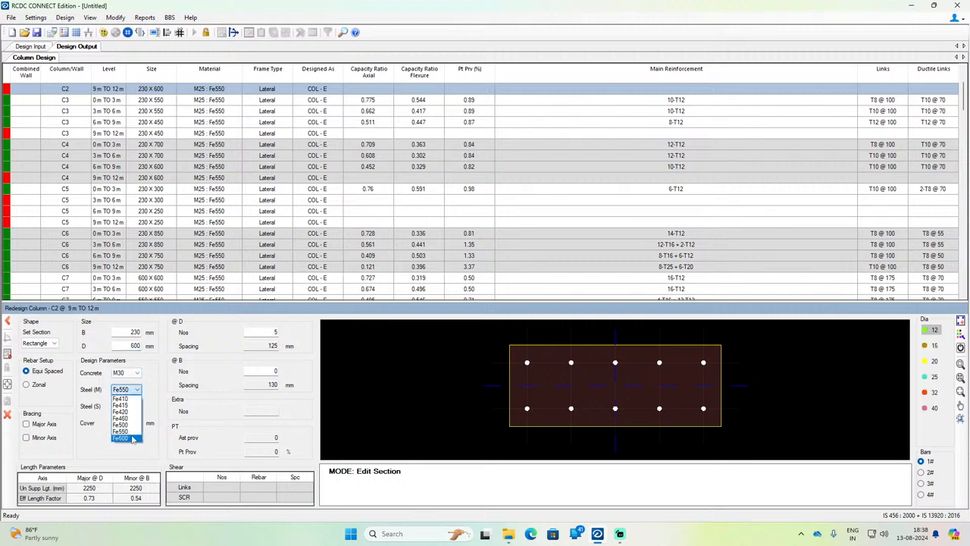
pyautogui.click(125, 421)
pyautogui.click(130, 406)
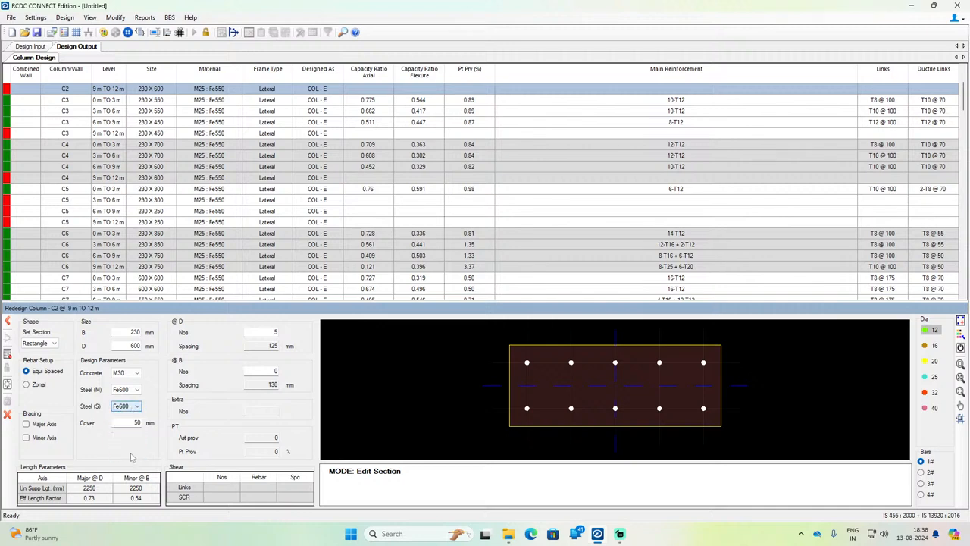
pyautogui.click(131, 457)
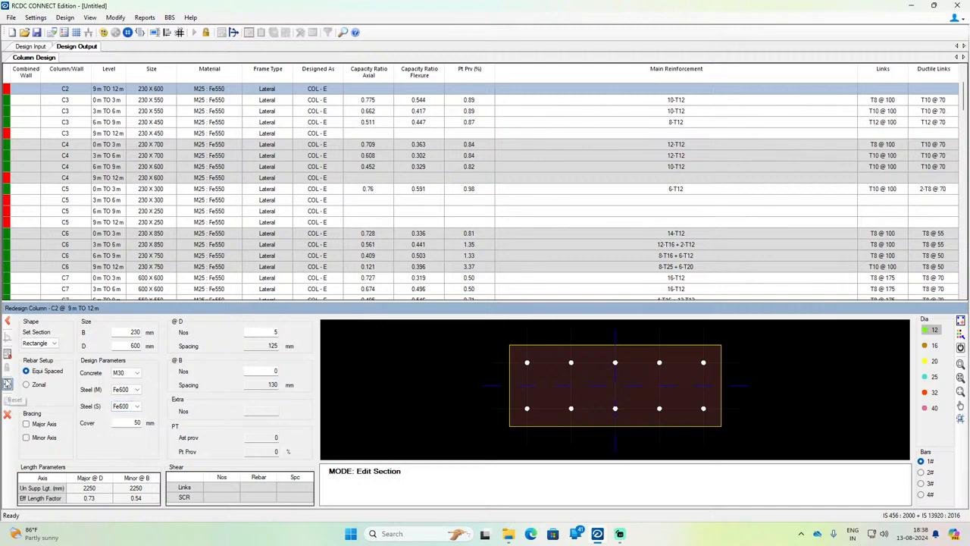
pyautogui.click(7, 355)
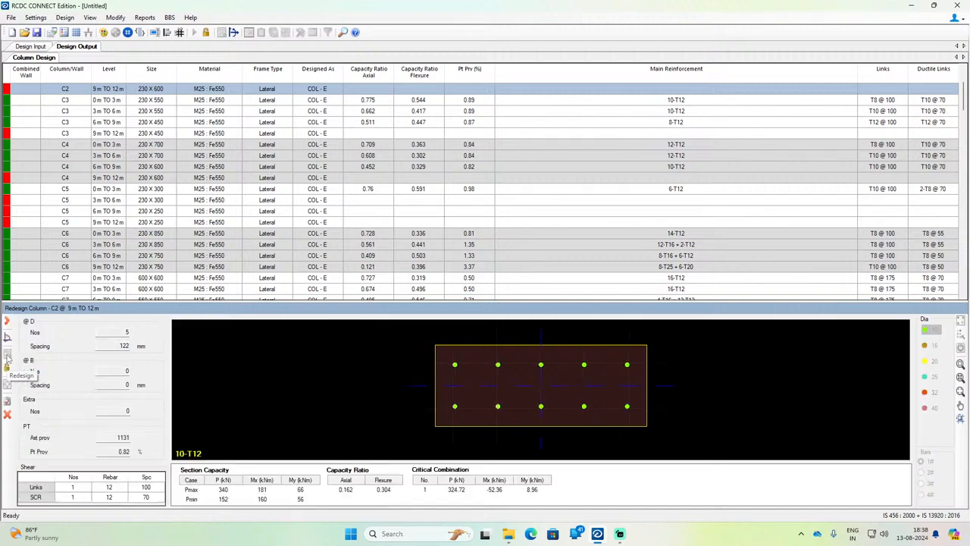
pyautogui.click(11, 407)
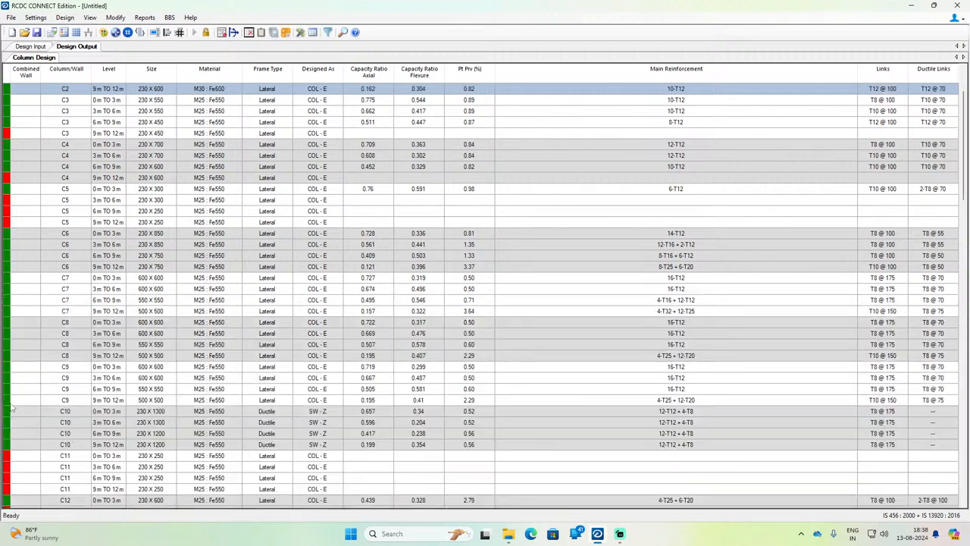
# Step: Compare column C3's section sizes between its levels and open the whole column for redesign
pyautogui.click(123, 133)
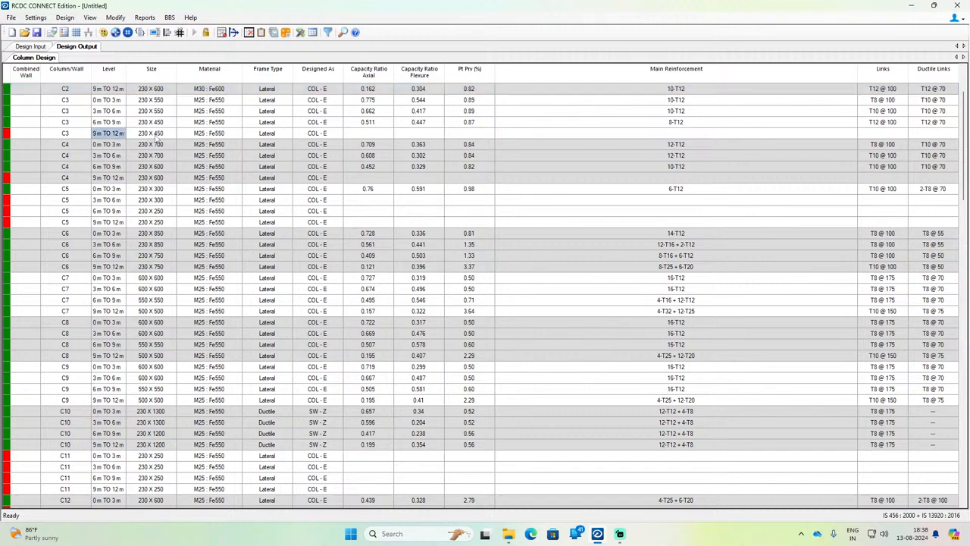
pyautogui.click(156, 134)
pyautogui.scroll(3, 155, 136)
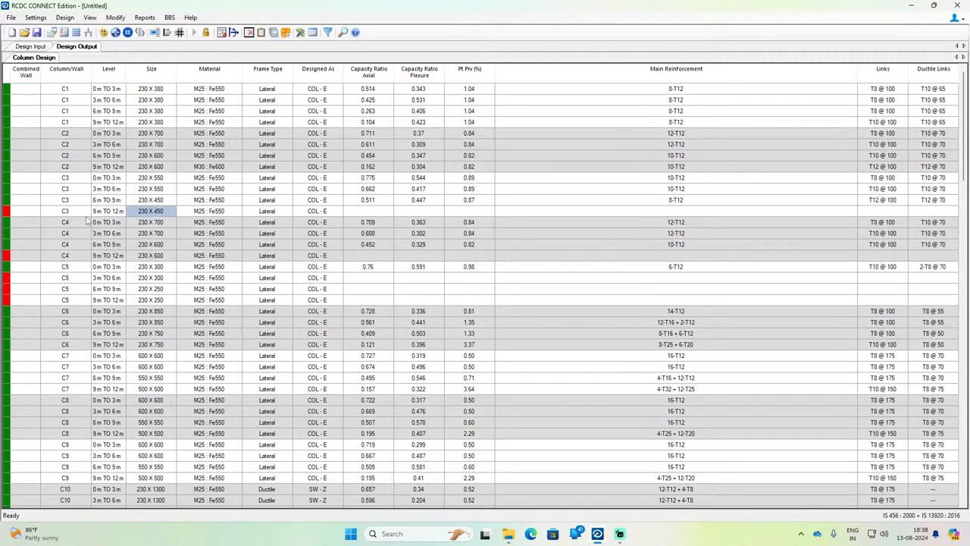
pyautogui.click(159, 178)
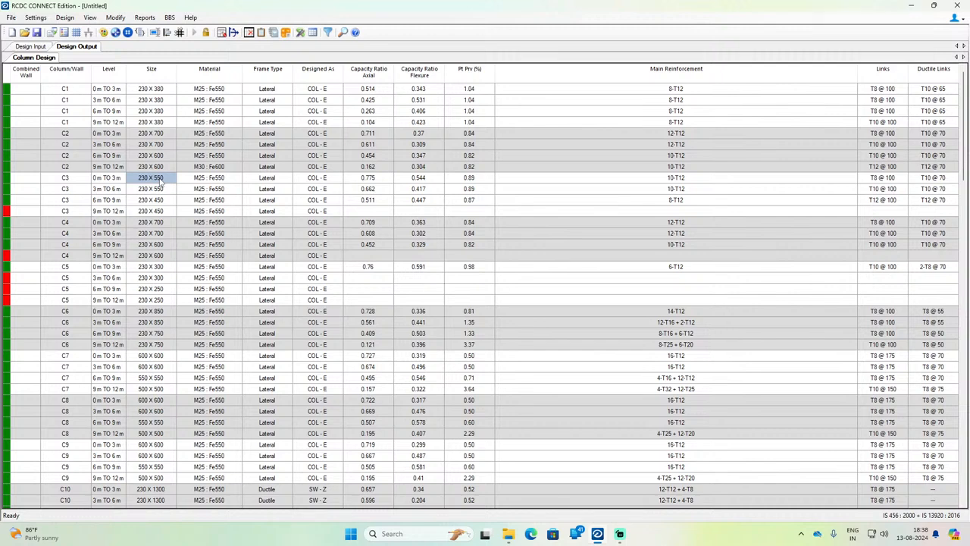
pyautogui.click(138, 212)
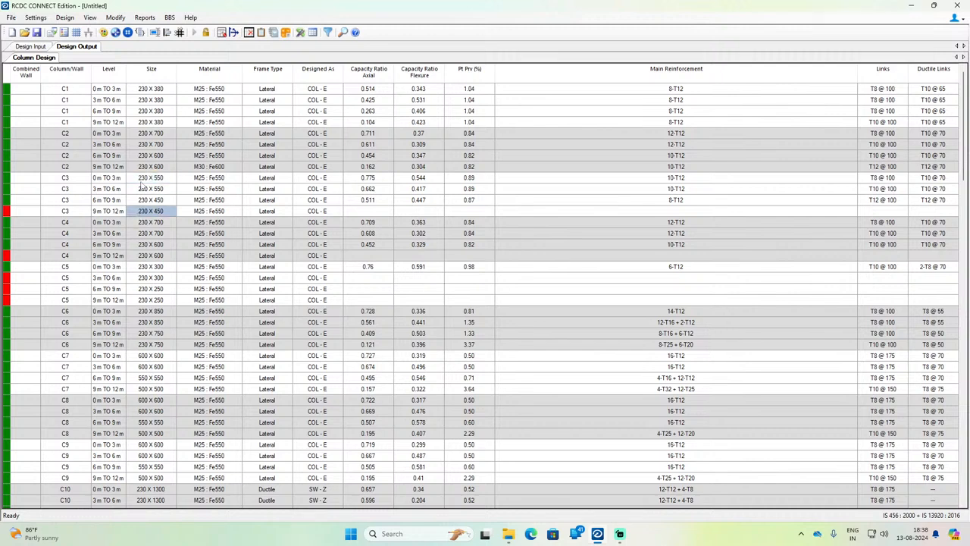
pyautogui.click(140, 182)
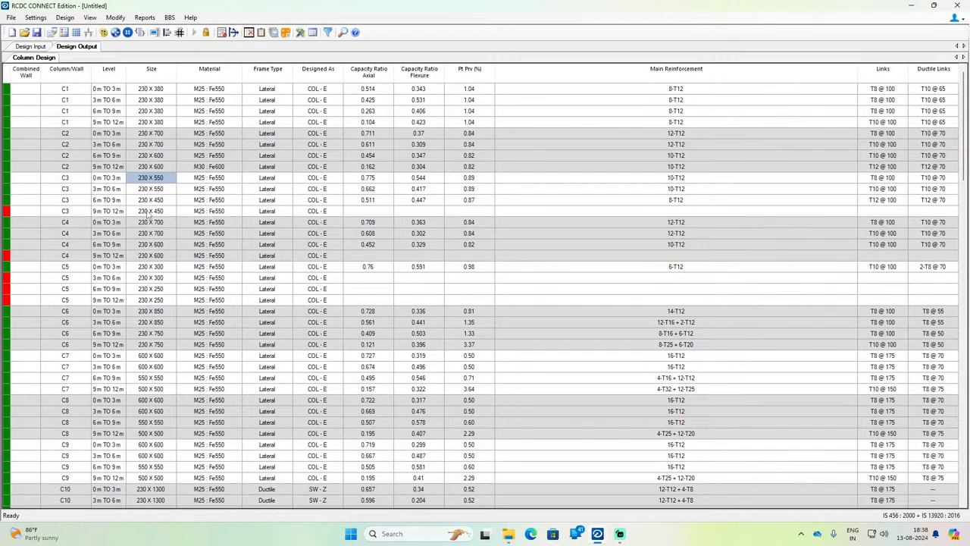
pyautogui.click(149, 213)
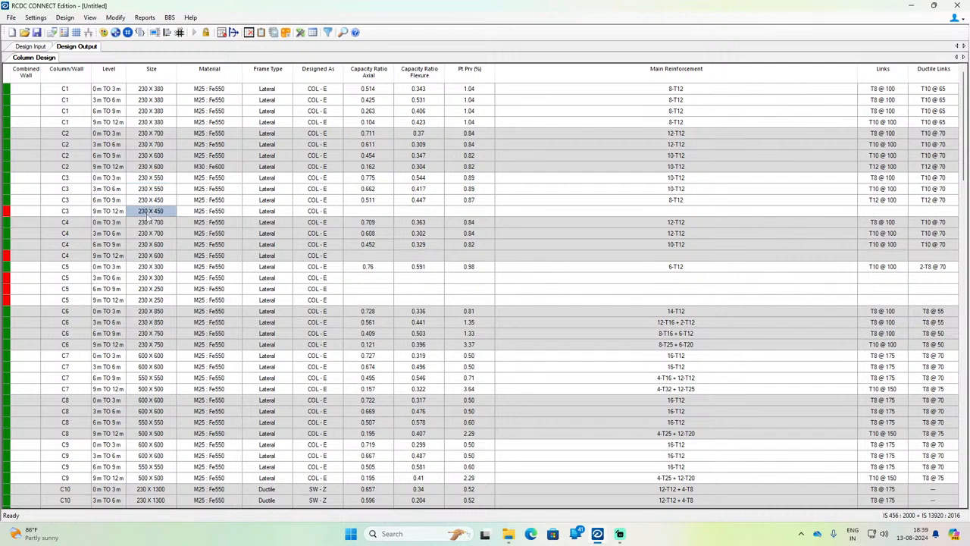
pyautogui.click(150, 202)
pyautogui.click(150, 212)
pyautogui.rightClick(151, 212)
pyautogui.click(182, 259)
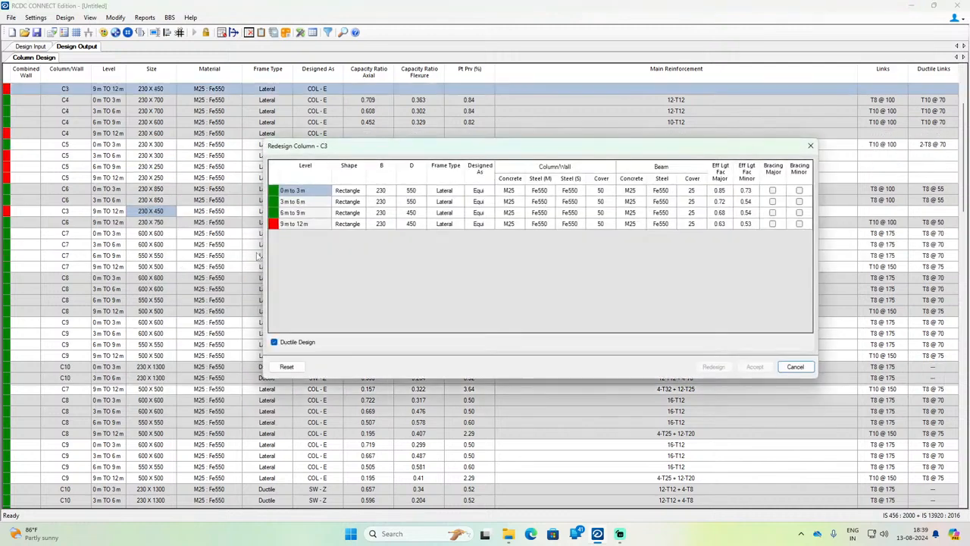
# Step: Redesign column C3 with D set to 550 mm at 6 m to 9 m and 9 m to 12 m, and accept the result
pyautogui.click(413, 212)
pyautogui.write('5')
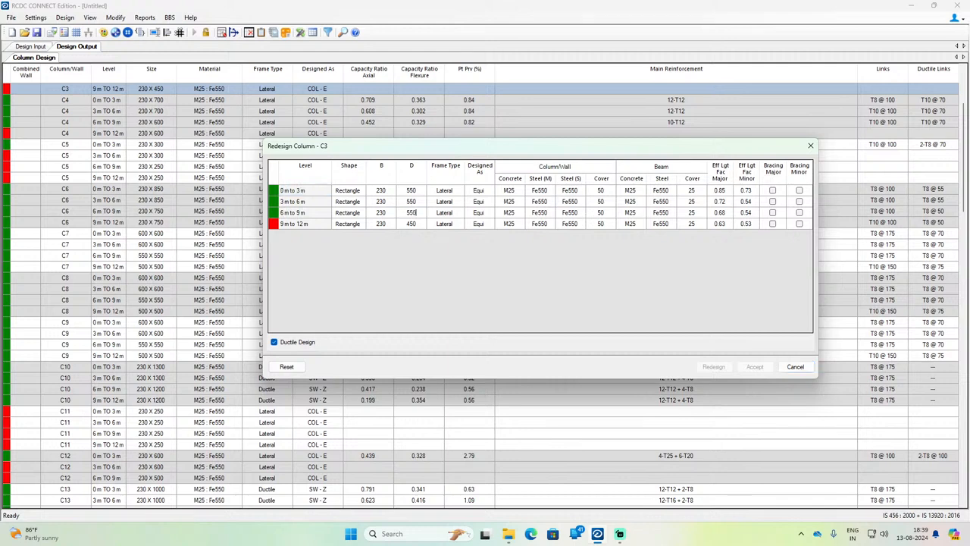
pyautogui.click(413, 224)
pyautogui.write('55')
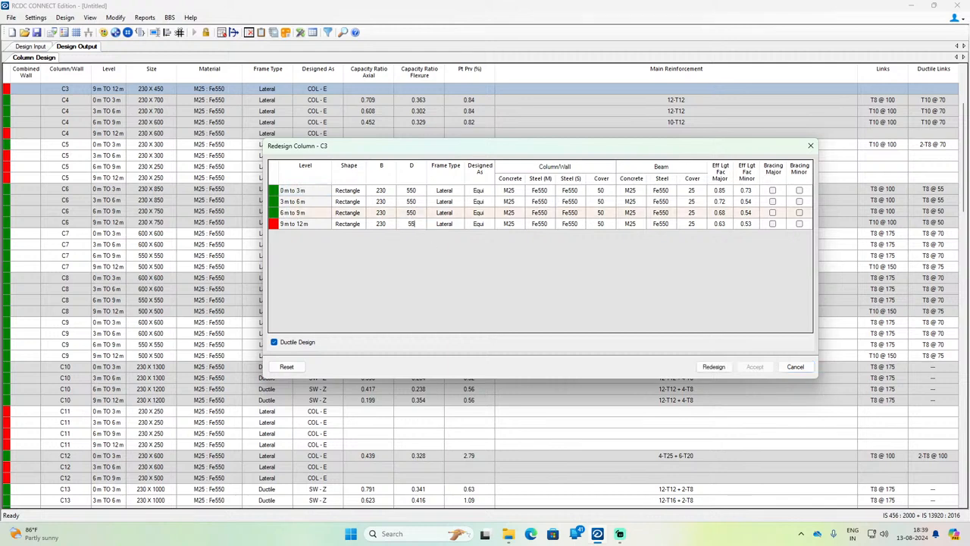
pyautogui.click(714, 367)
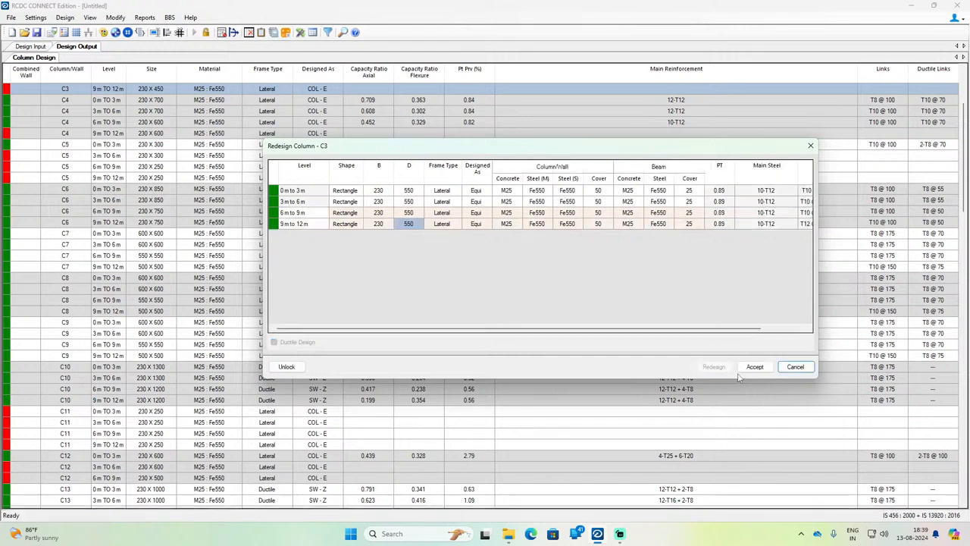
pyautogui.click(750, 367)
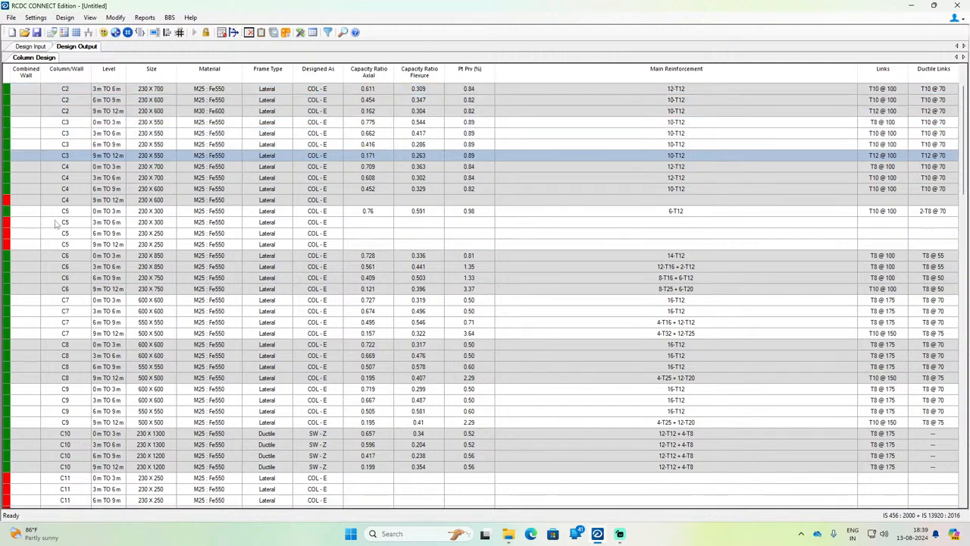
# Step: Redesign the whole column C4 with D set to 650 mm at all four levels, and accept the result
pyautogui.click(69, 202)
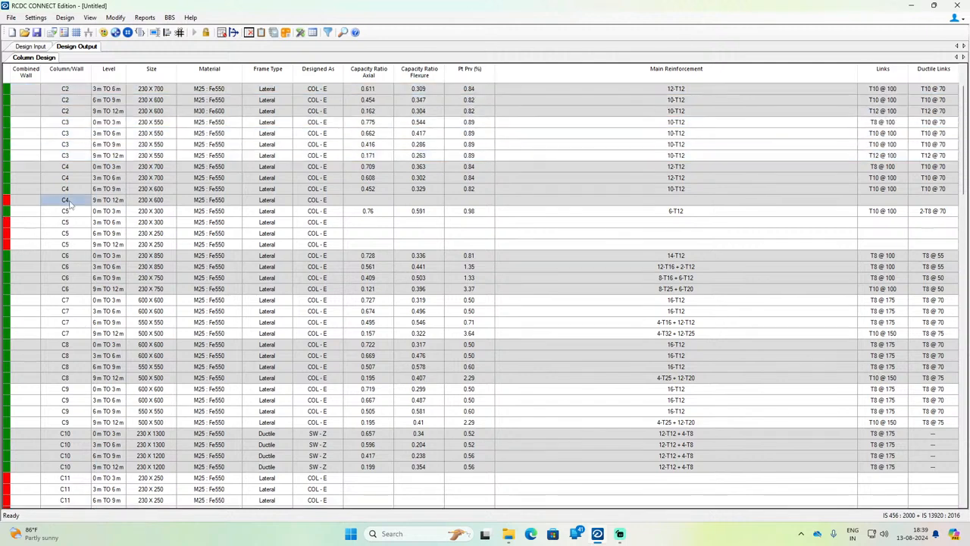
pyautogui.rightClick(149, 201)
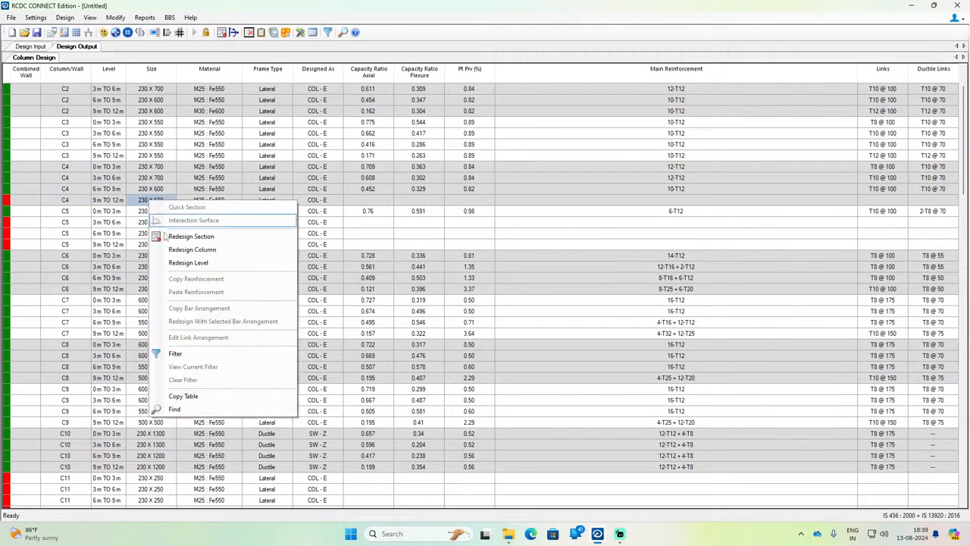
pyautogui.click(177, 253)
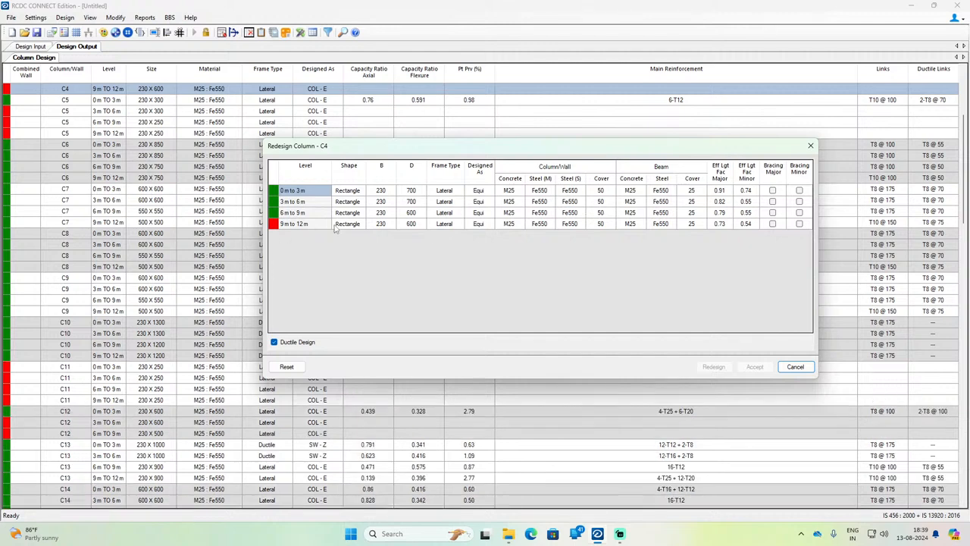
pyautogui.click(417, 192)
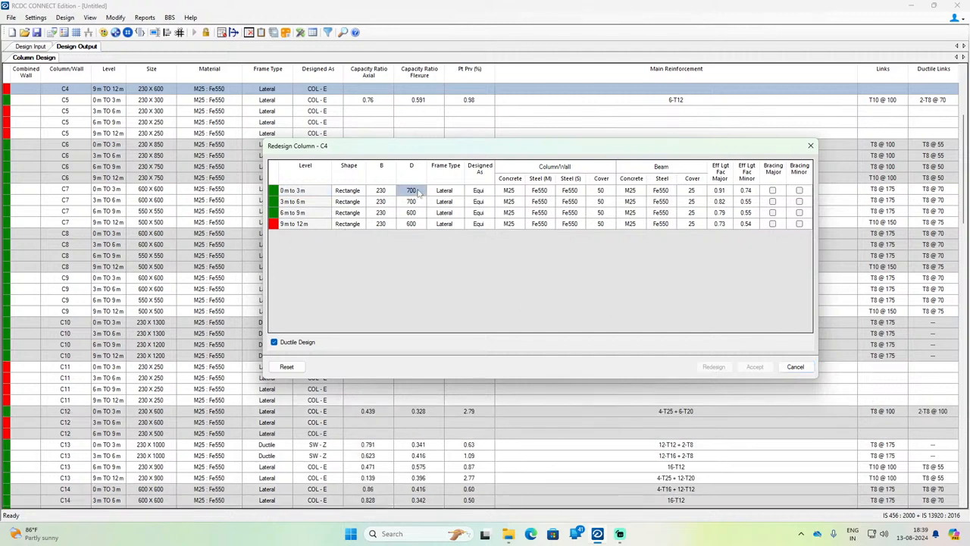
pyautogui.write('650')
pyautogui.press('Return')
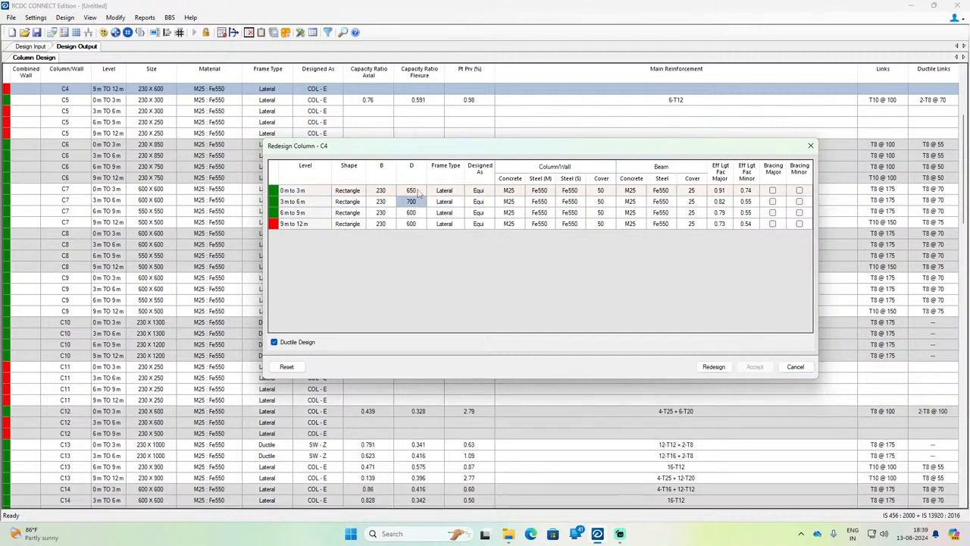
pyautogui.write('650')
pyautogui.press('Return')
pyautogui.write('650')
pyautogui.press('Return')
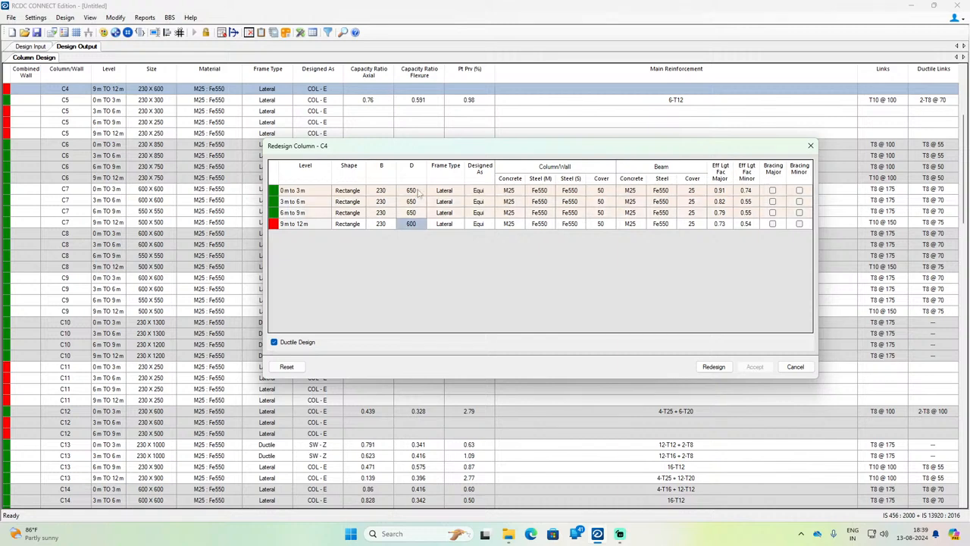
pyautogui.write('650')
pyautogui.click(709, 366)
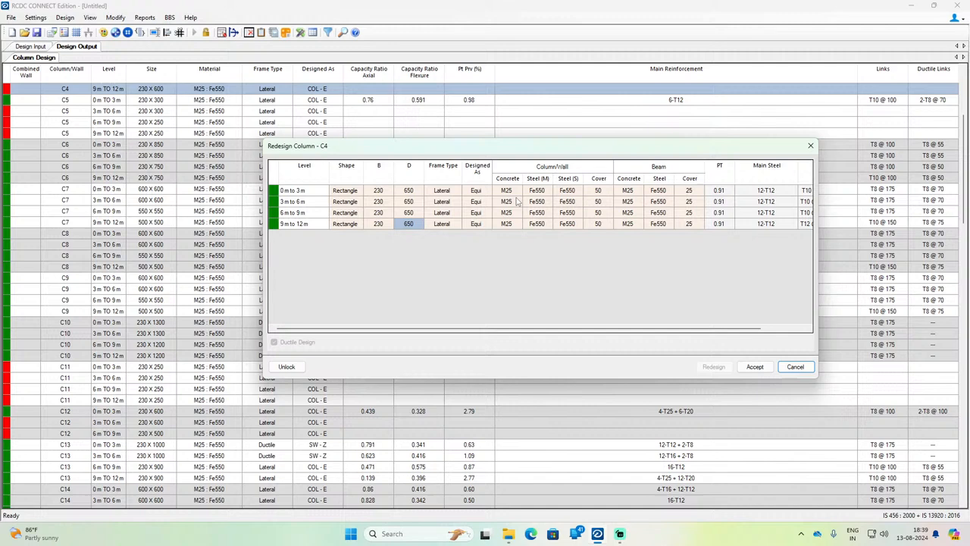
pyautogui.click(754, 366)
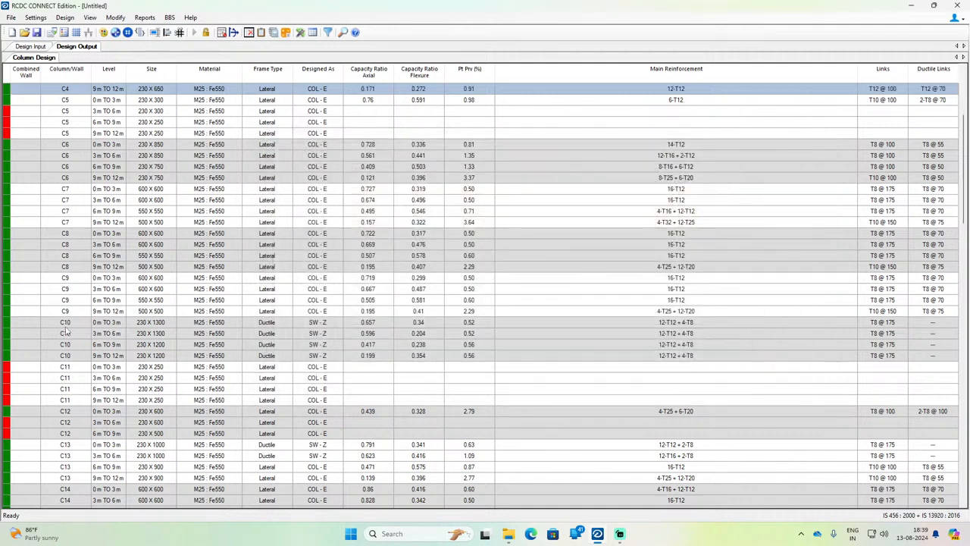
# Step: Open the whole column C5 for redesign and set D to 380 mm at all four levels
pyautogui.scroll(2, 97, 233)
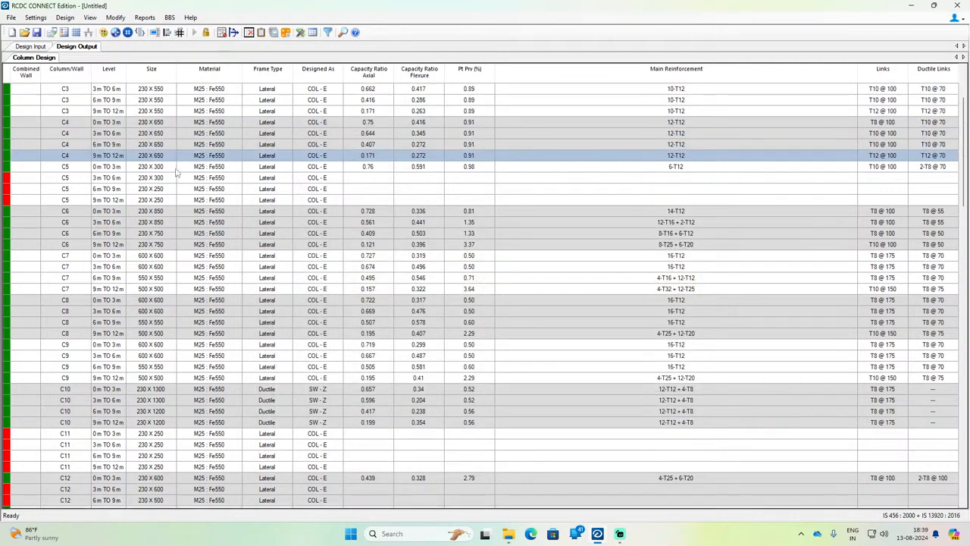
pyautogui.rightClick(147, 169)
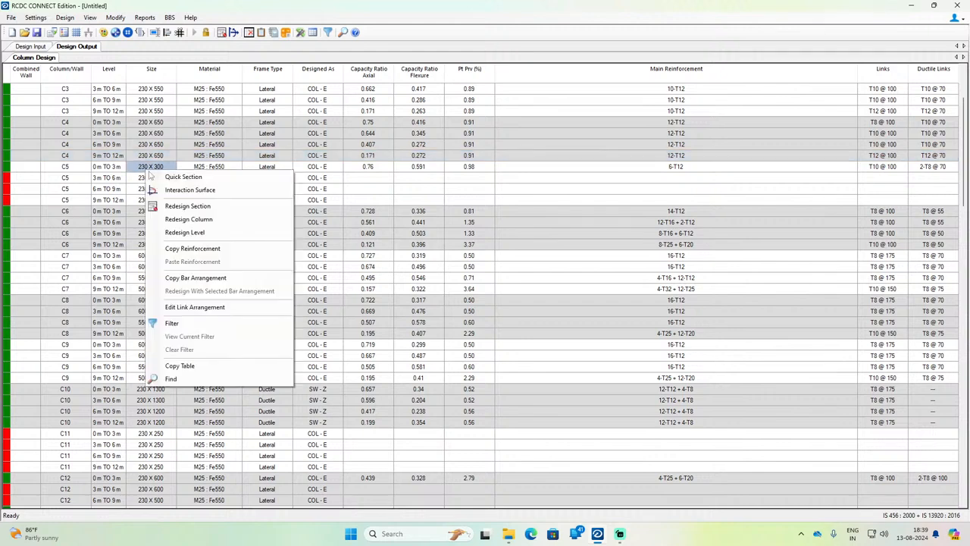
pyautogui.click(189, 219)
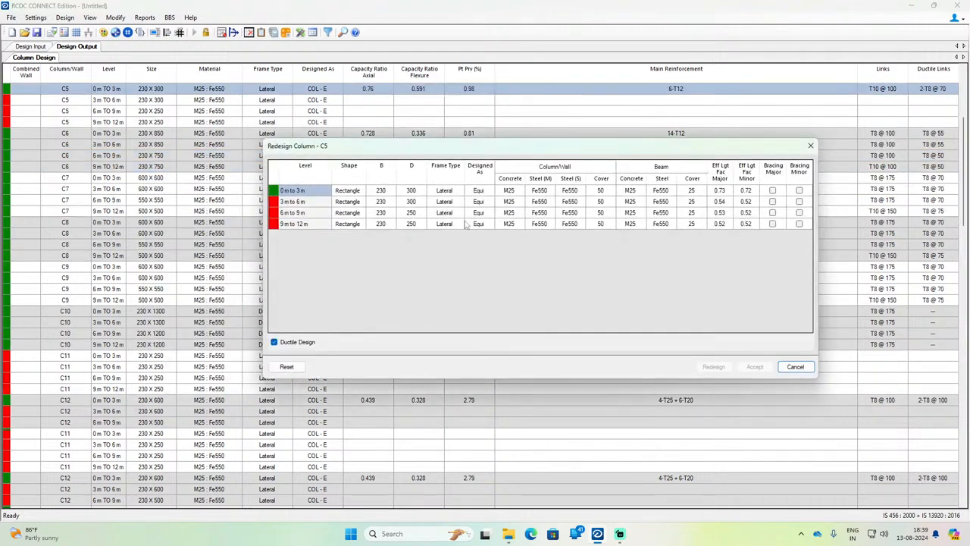
pyautogui.click(408, 191)
pyautogui.write('3')
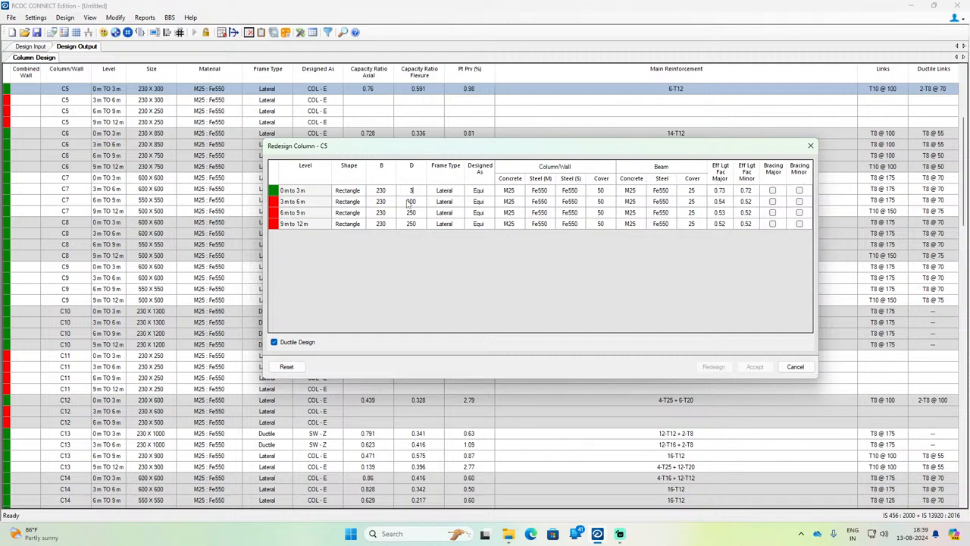
pyautogui.write('80')
pyautogui.click(407, 202)
pyautogui.write('380')
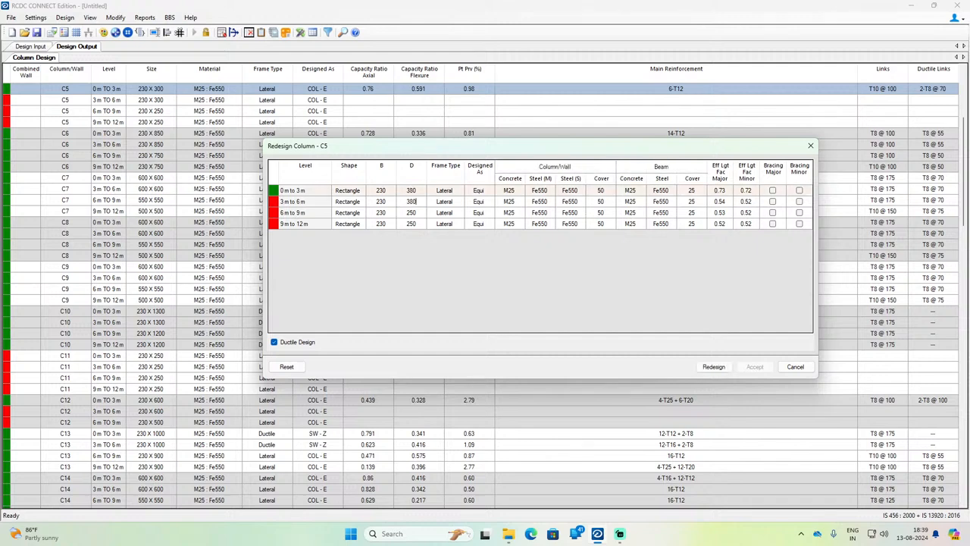
pyautogui.press('Down')
pyautogui.write('380')
pyautogui.press('Down')
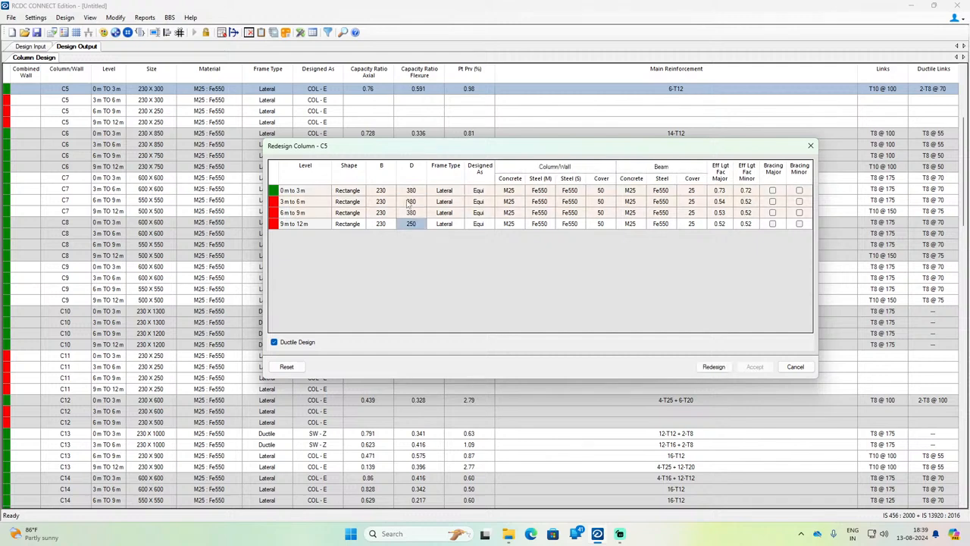
pyautogui.write('380')
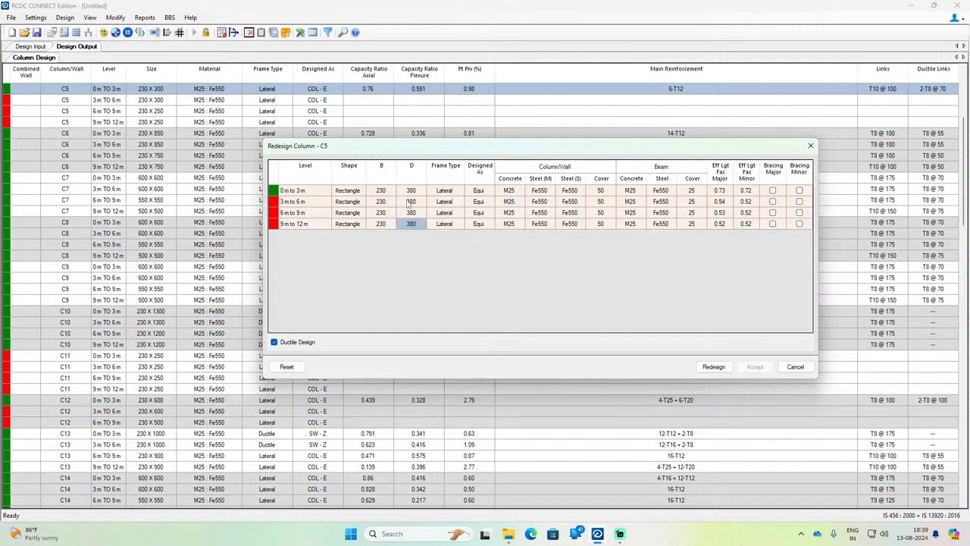
# Step: Run the redesign of column C5 with the new sizes and accept the result
pyautogui.click(713, 367)
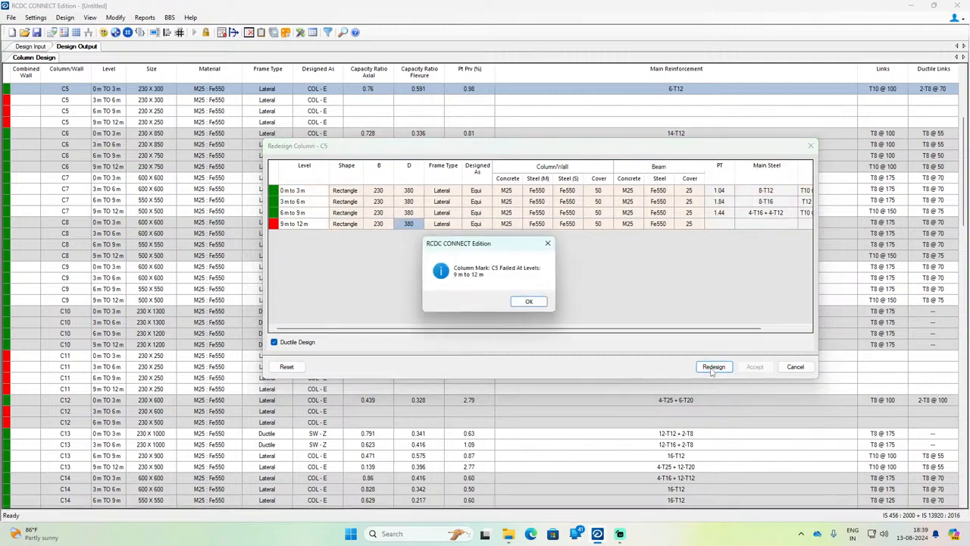
pyautogui.click(522, 301)
pyautogui.click(416, 193)
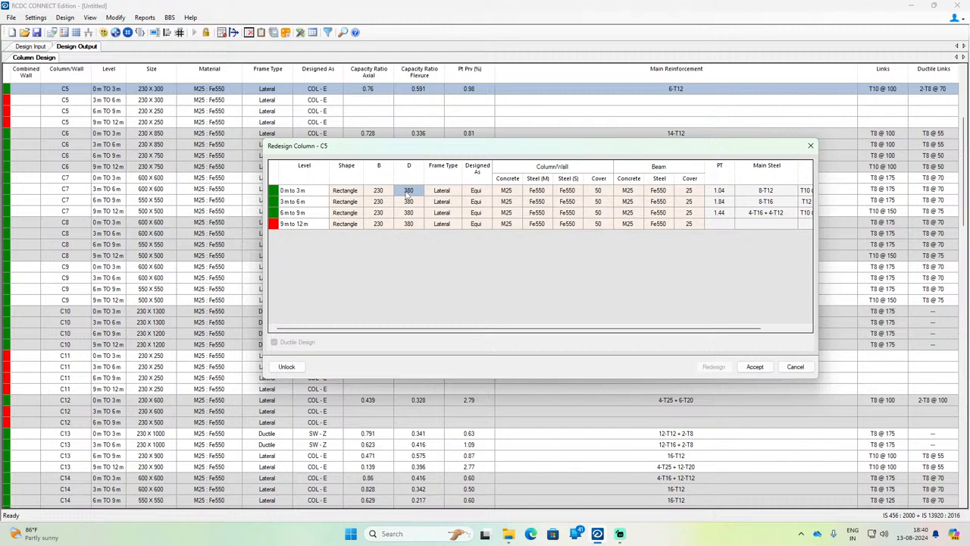
pyautogui.click(414, 220)
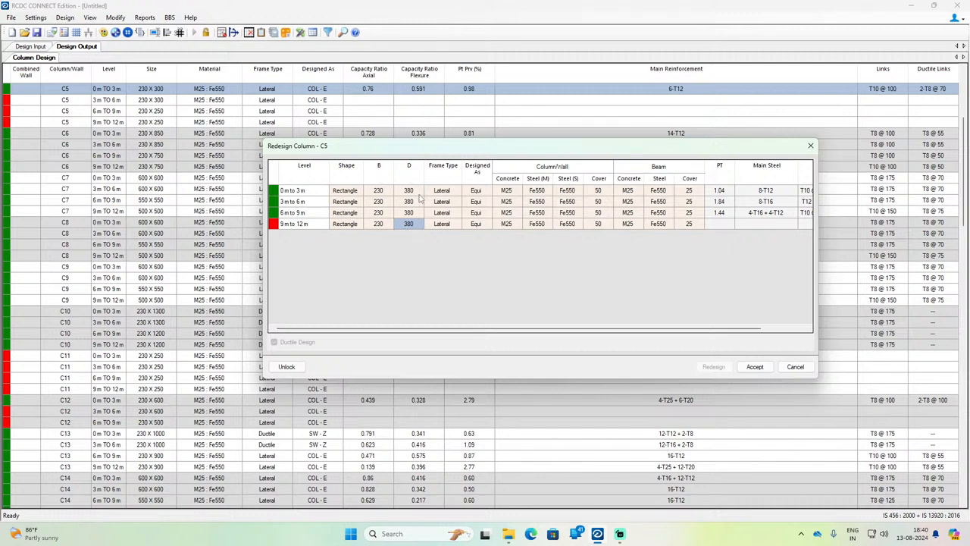
pyautogui.click(418, 194)
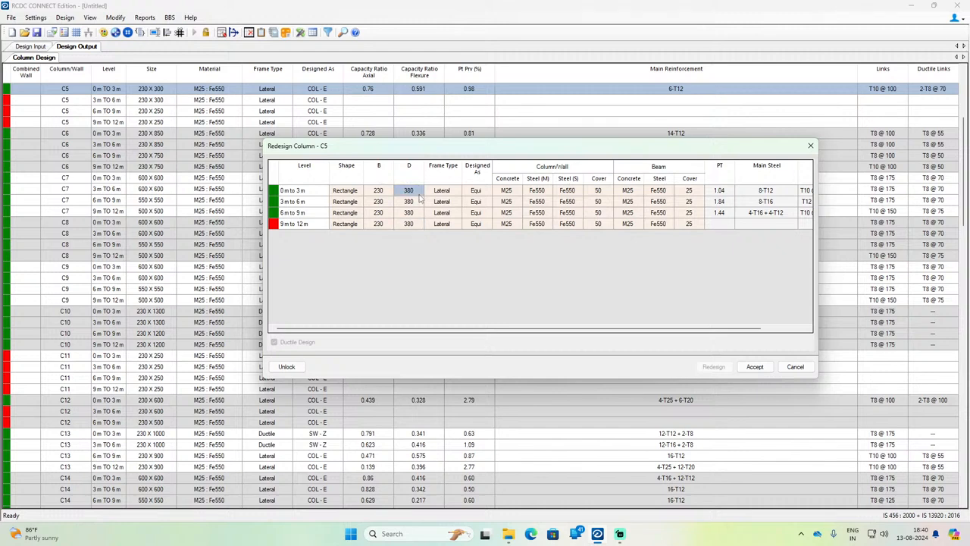
pyautogui.click(754, 366)
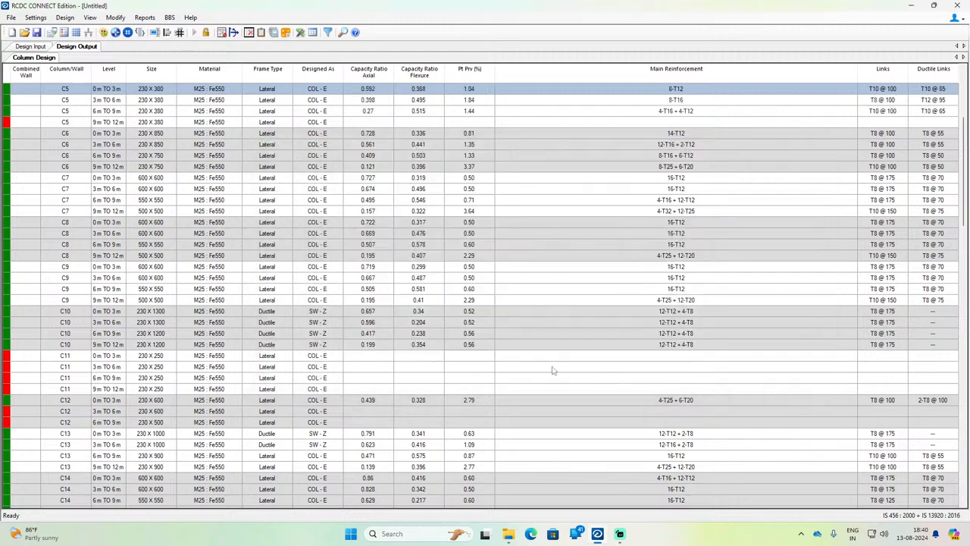
# Step: Reopen the whole column C5 for redesign and set D to 430 mm at all four levels
pyautogui.scroll(2, 59, 203)
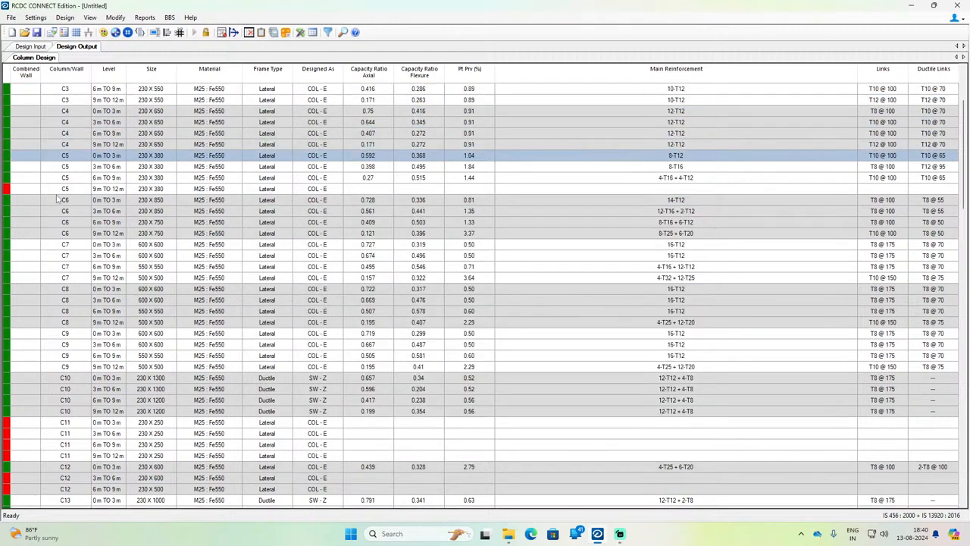
pyautogui.click(162, 189)
pyautogui.click(169, 157)
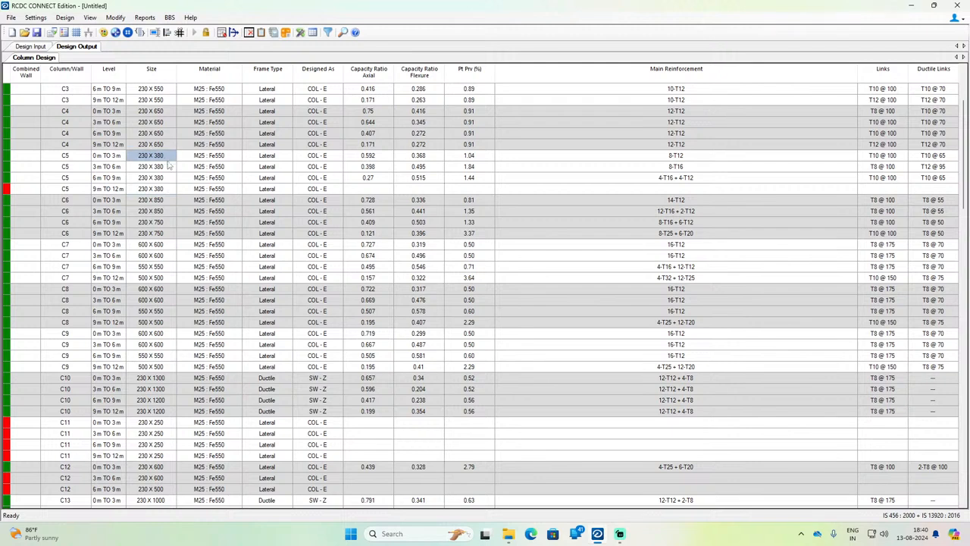
pyautogui.rightClick(174, 164)
pyautogui.click(220, 208)
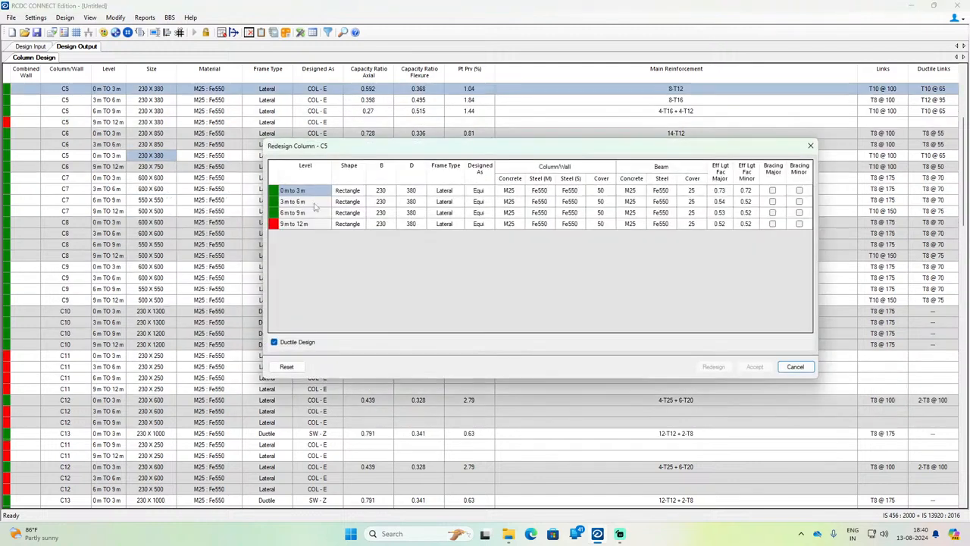
pyautogui.click(414, 191)
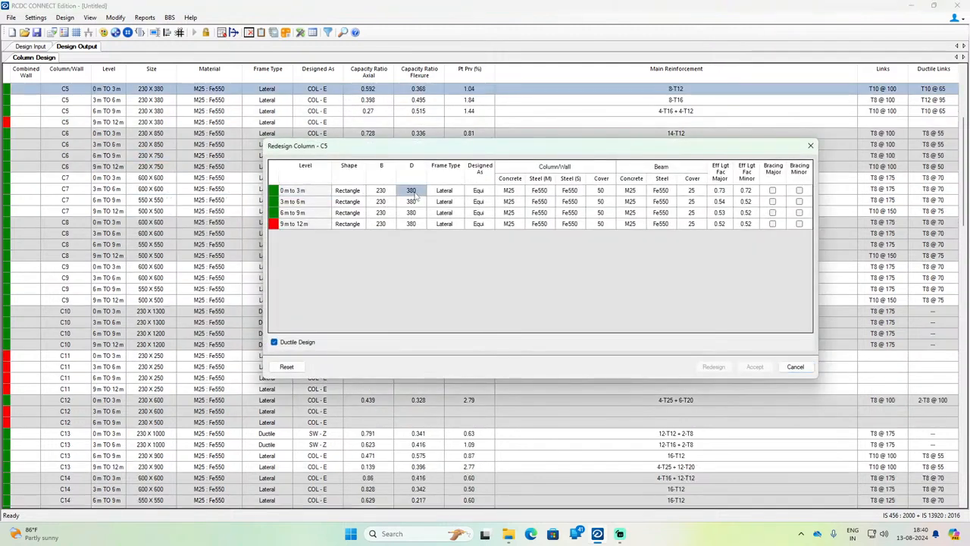
pyautogui.write('4')
pyautogui.press('Return')
pyautogui.write('430')
pyautogui.press('Return')
pyautogui.write('430')
pyautogui.press('Return')
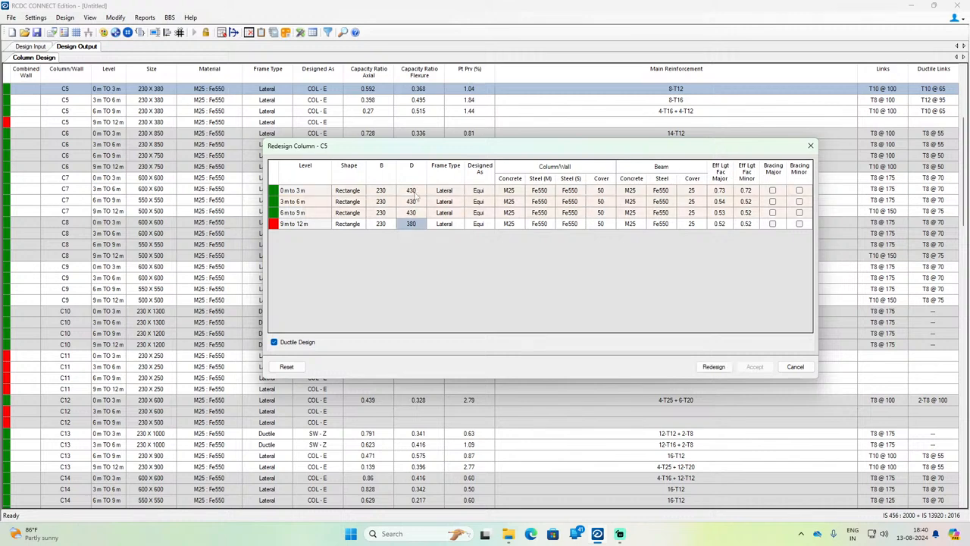
pyautogui.write('430')
# Step: Try the redesign of C5 with the 430 mm depth and close the dialog without accepting
pyautogui.click(713, 366)
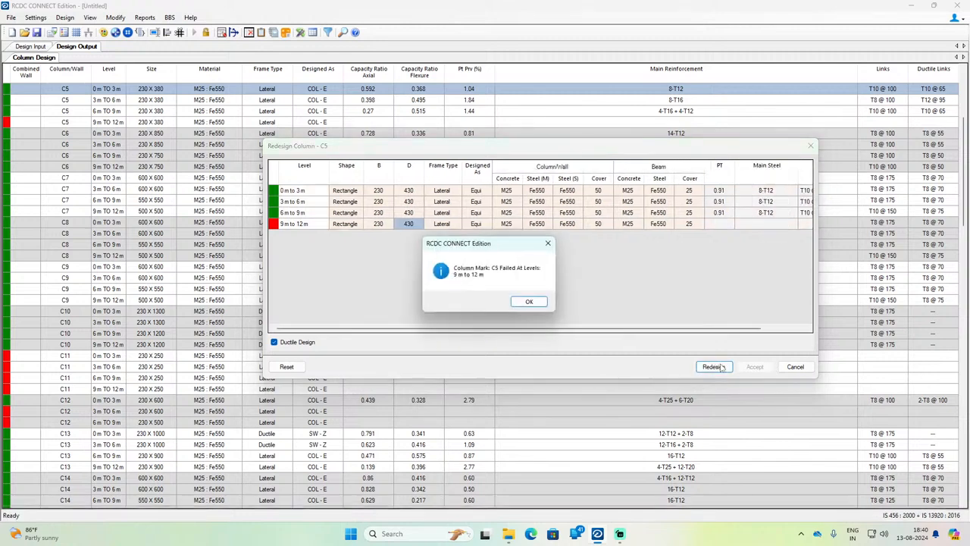
pyautogui.click(529, 301)
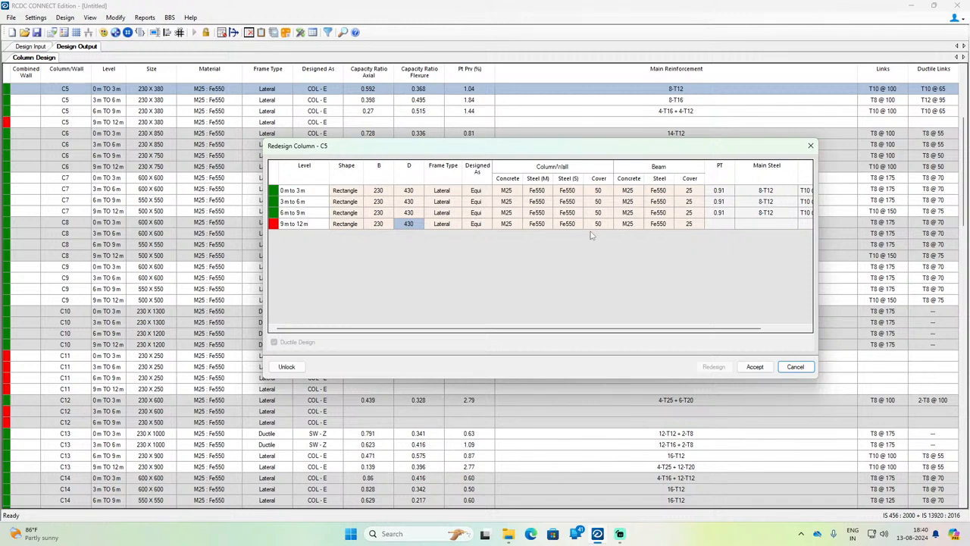
pyautogui.click(542, 224)
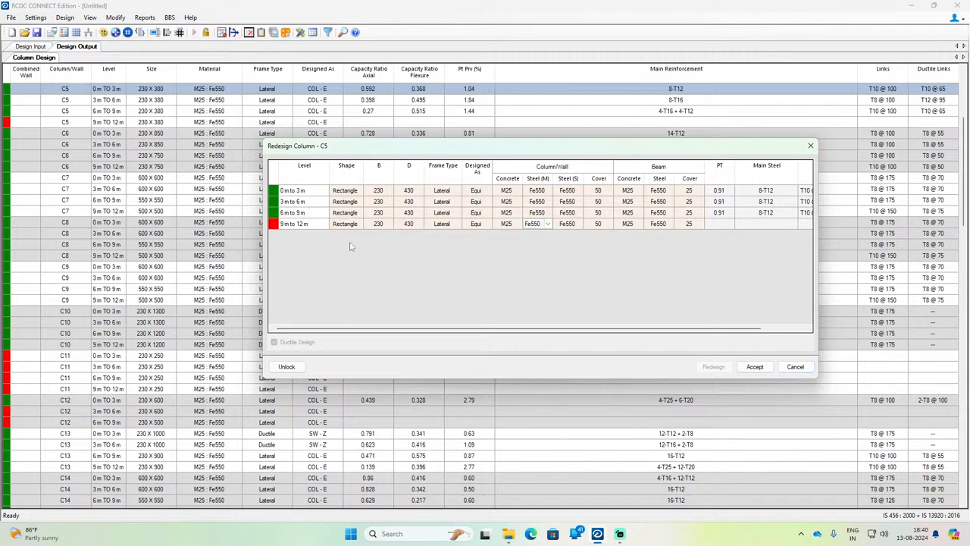
pyautogui.click(810, 146)
# Step: Open only the 9 m to 12 m section of column C5 for redesign
pyautogui.click(40, 126)
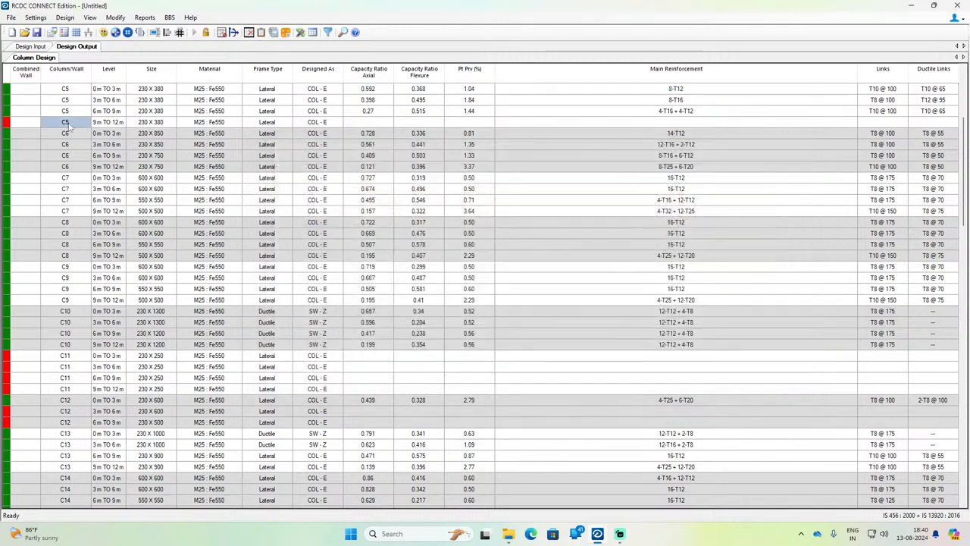
pyautogui.rightClick(68, 124)
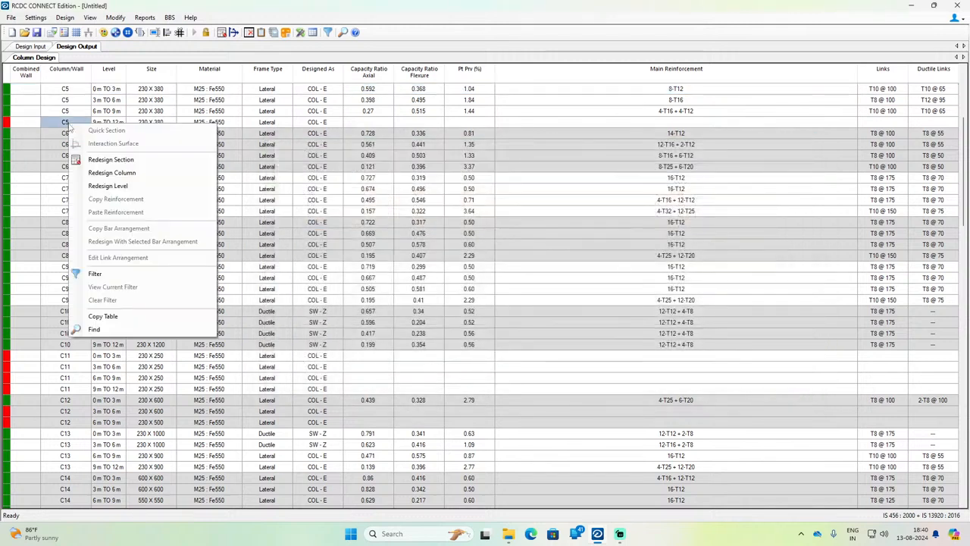
pyautogui.click(112, 173)
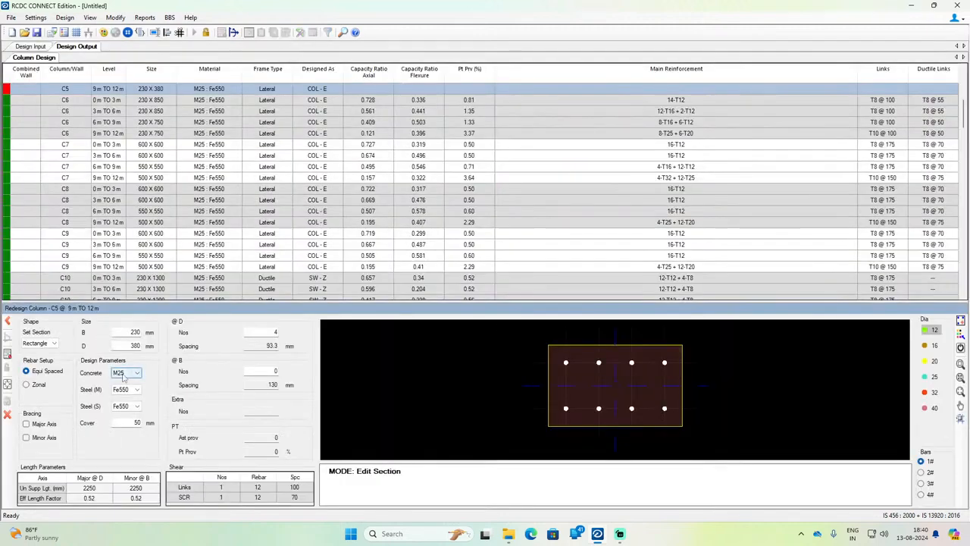
# Step: Try redesigning the 9 m to 12 m section of C5 with M30 concrete and Fe600 for both steel grades, and close the section editor
pyautogui.click(127, 372)
pyautogui.click(119, 394)
pyautogui.click(127, 389)
pyautogui.click(125, 438)
pyautogui.click(127, 405)
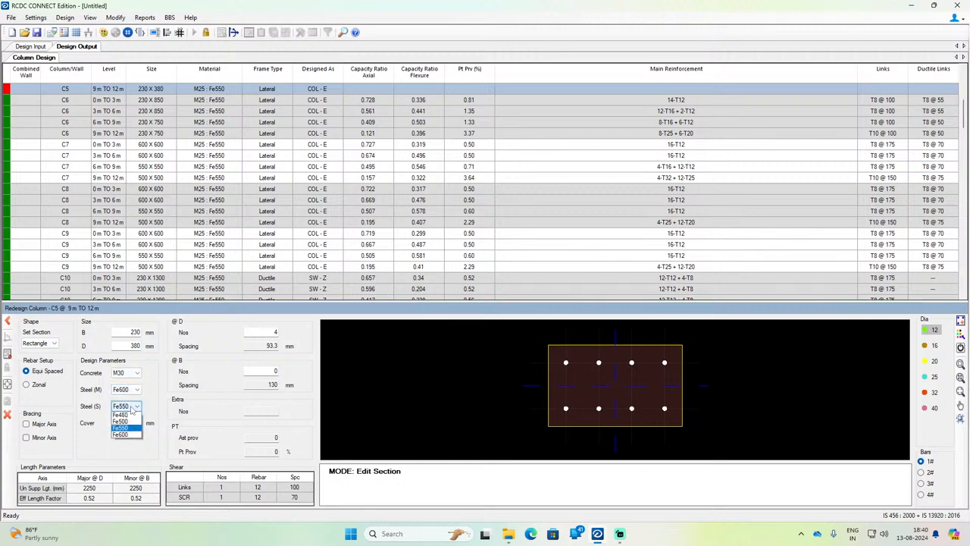
pyautogui.click(129, 455)
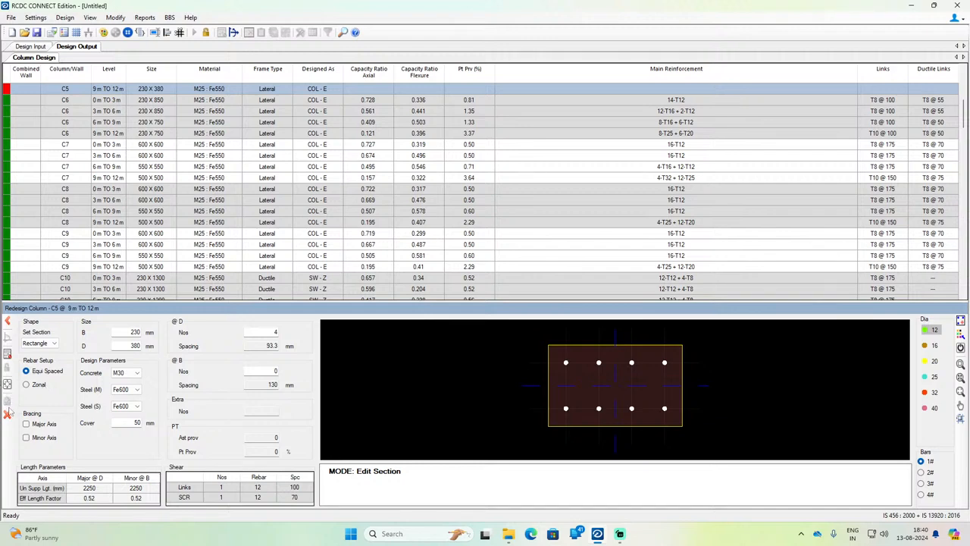
pyautogui.click(6, 353)
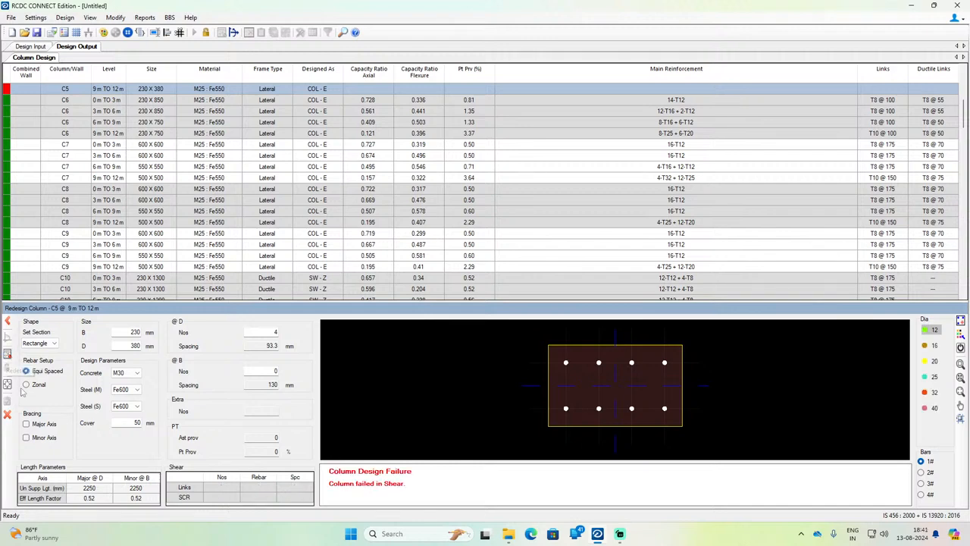
pyautogui.click(7, 407)
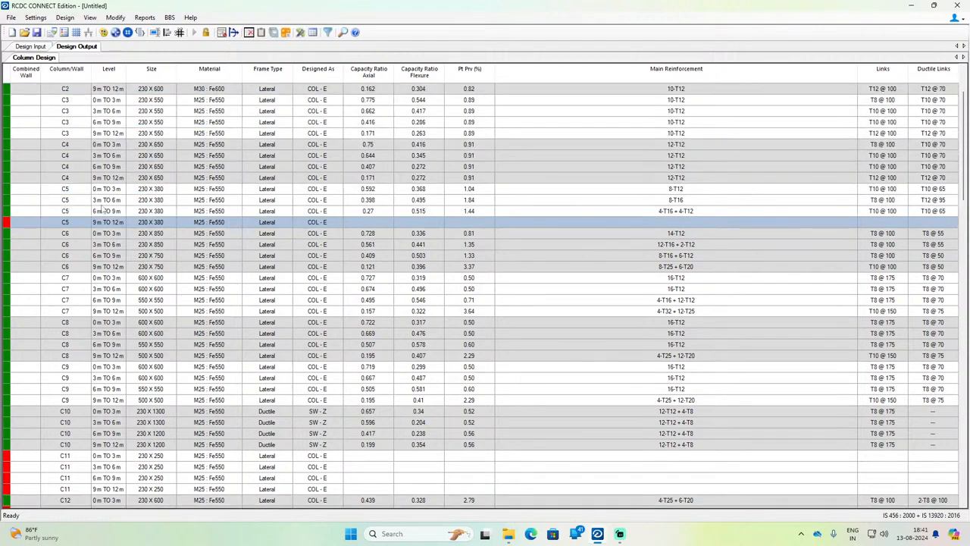
# Step: Open the whole column C5 for redesign and set D to 450 mm at all four levels
pyautogui.click(101, 202)
pyautogui.rightClick(155, 200)
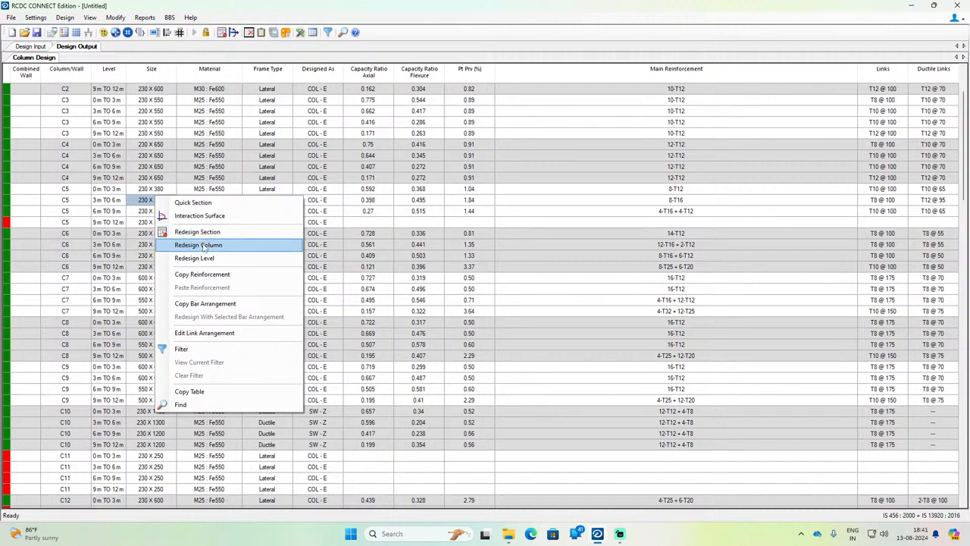
pyautogui.click(198, 245)
pyautogui.click(413, 193)
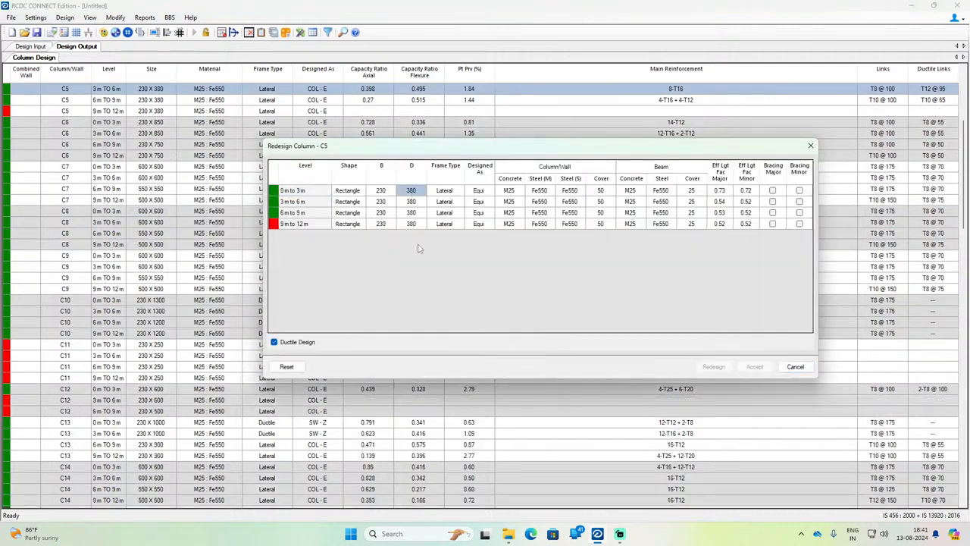
pyautogui.write('350')
pyautogui.press('Return')
pyautogui.write('3')
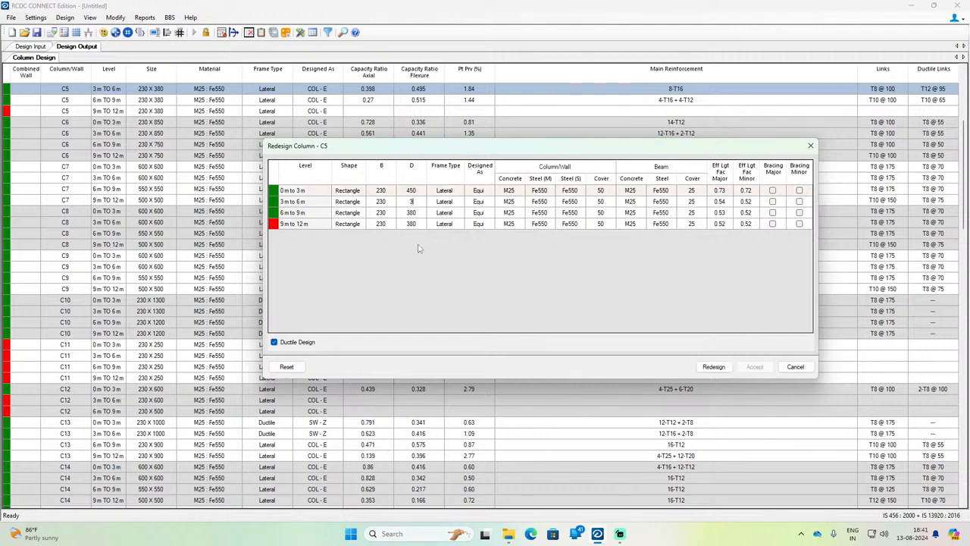
pyautogui.write('50')
pyautogui.press('Return')
pyautogui.write('450')
pyautogui.press('Return')
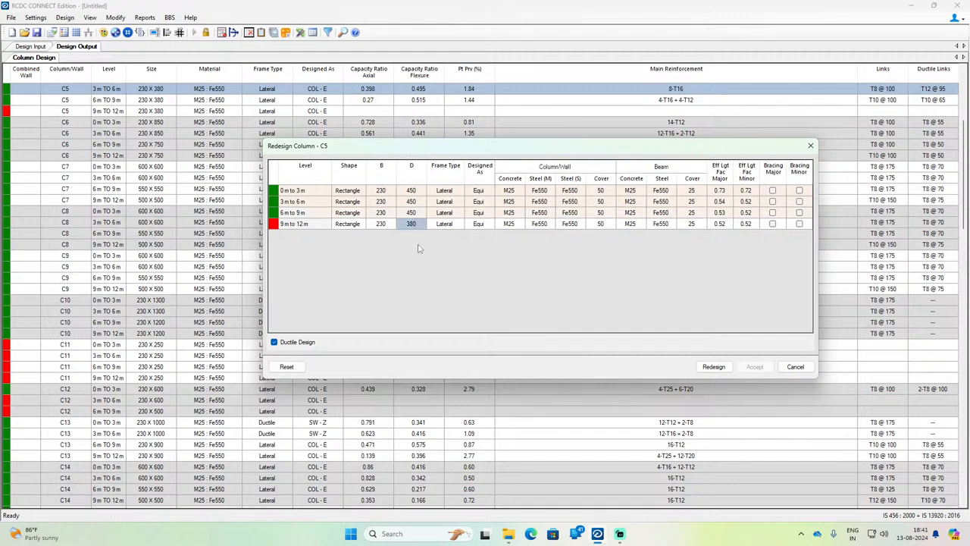
pyautogui.write('450')
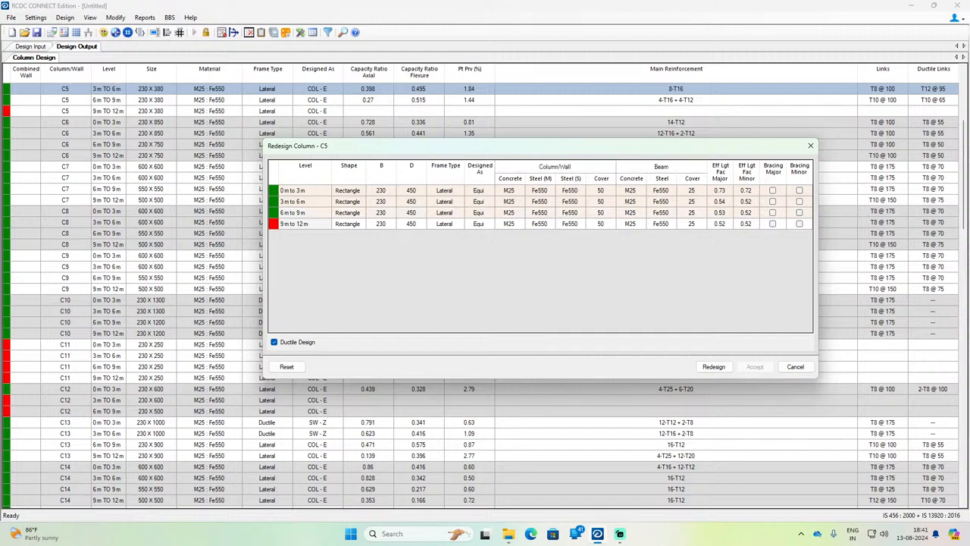
# Step: Run the redesign of C5 with the 450 mm depth and accept the result
pyautogui.click(714, 366)
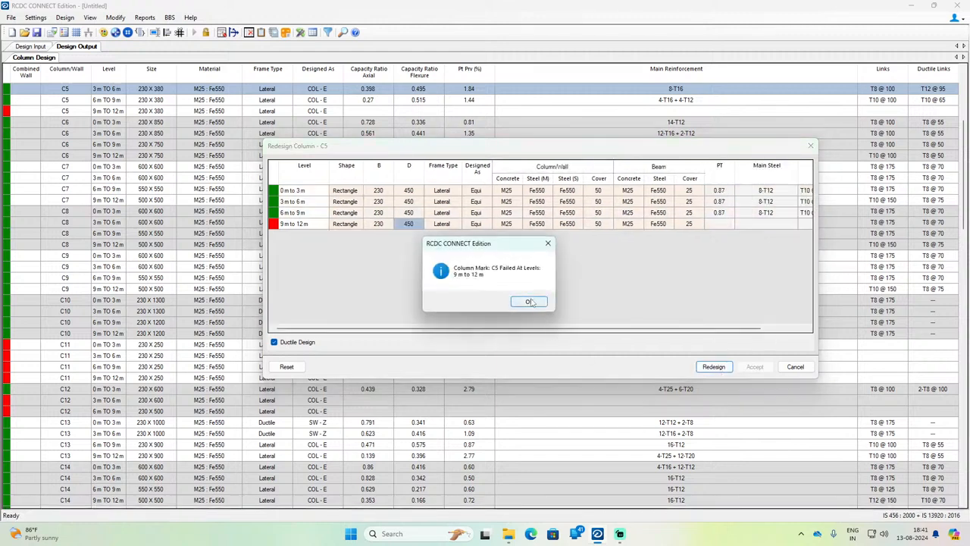
pyautogui.click(531, 301)
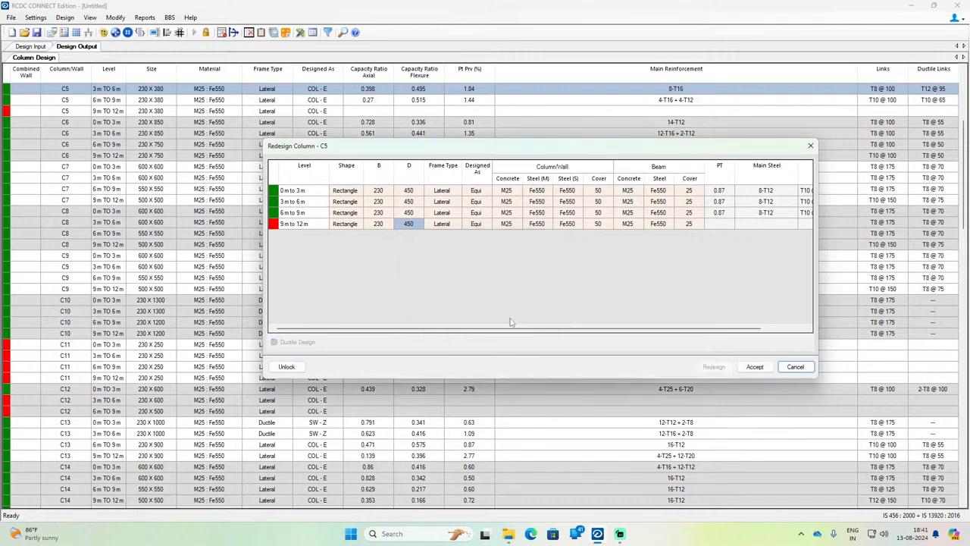
pyautogui.click(755, 366)
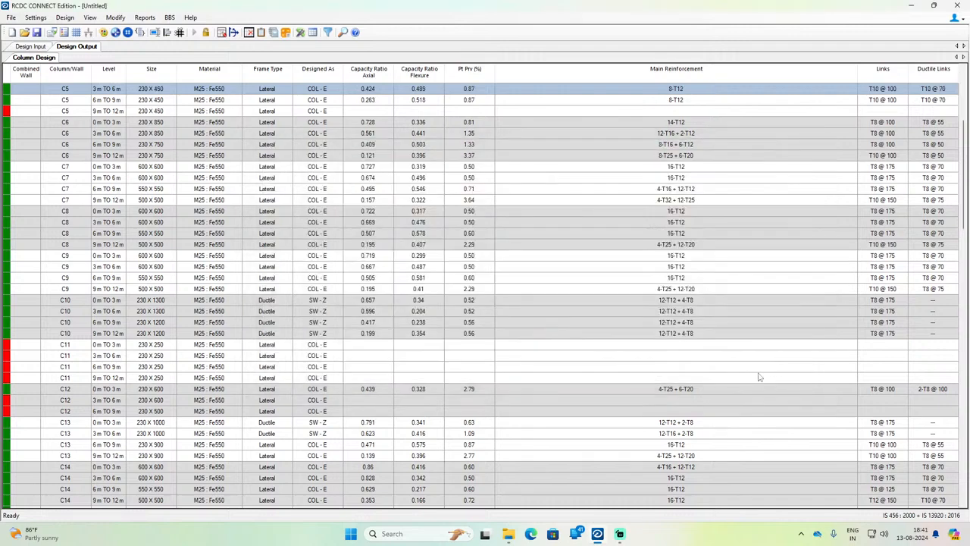
# Step: Locate column C11 in the design results and open the whole column for redesign
pyautogui.scroll(-16, 416, 386)
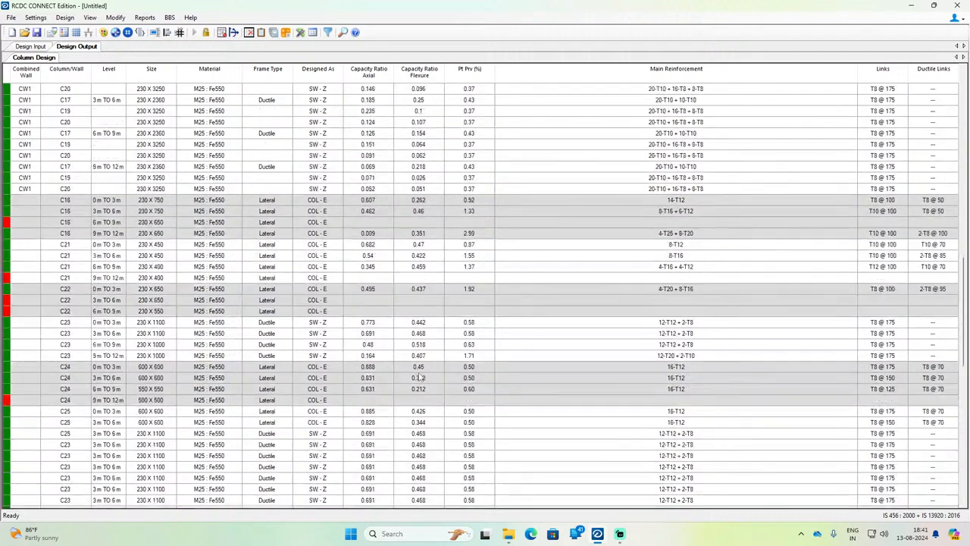
pyautogui.scroll(6, 422, 373)
pyautogui.scroll(6, 422, 373)
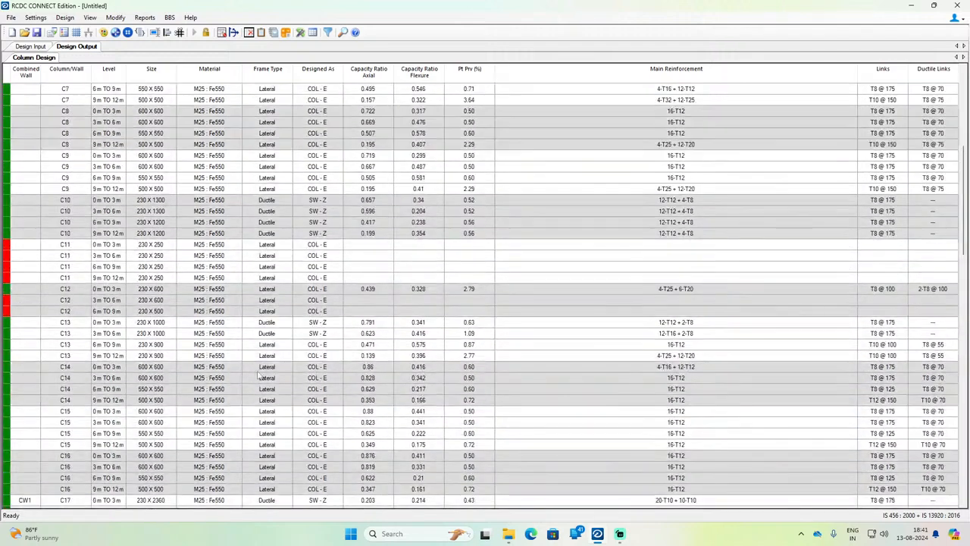
pyautogui.click(138, 245)
pyautogui.rightClick(139, 245)
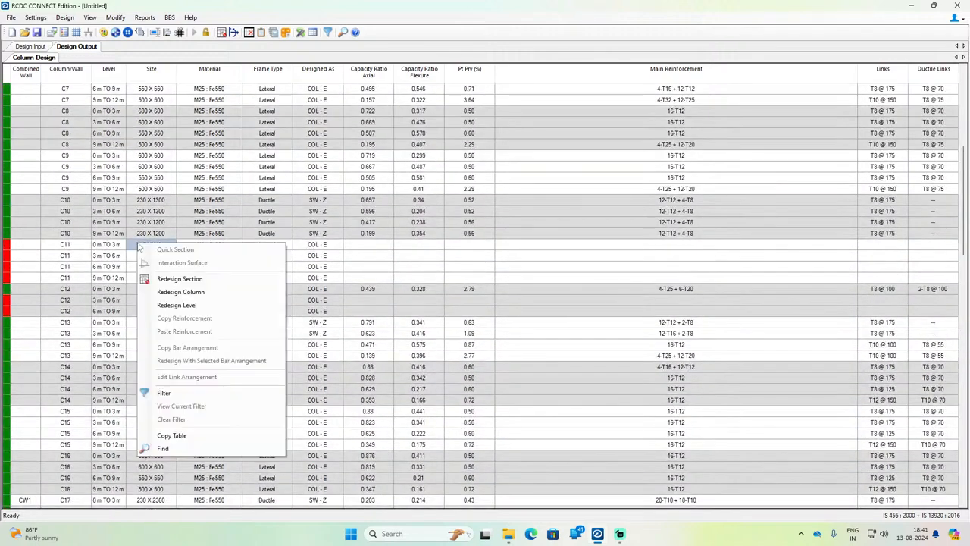
pyautogui.click(179, 292)
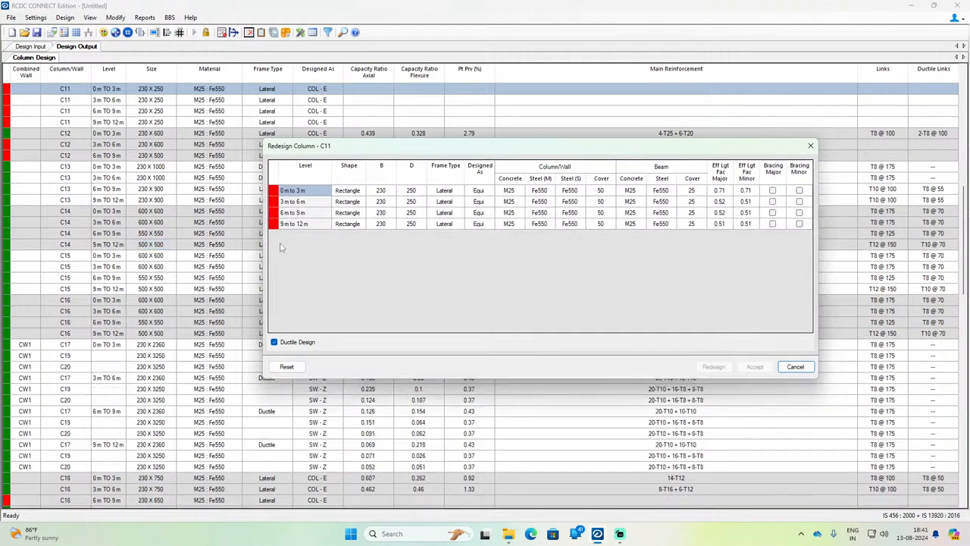
# Step: Set D of column C11 to 380 mm at all four levels
pyautogui.click(422, 192)
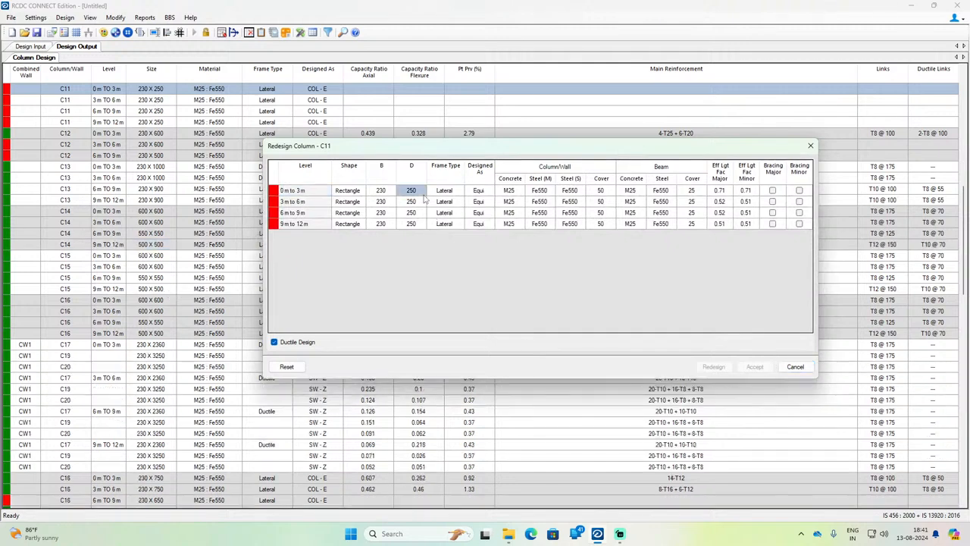
pyautogui.write('380')
pyautogui.press('Return')
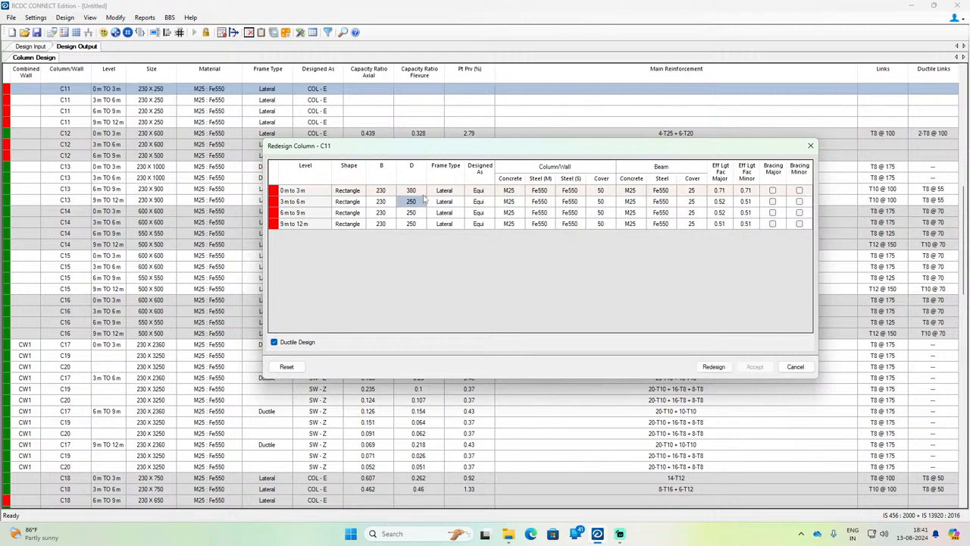
pyautogui.write('380')
pyautogui.press('Return')
pyautogui.write('380')
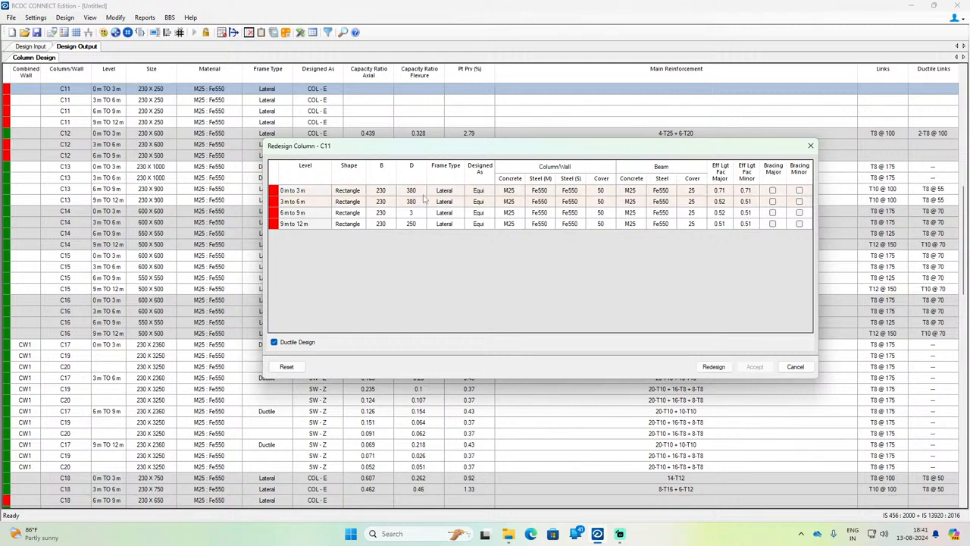
pyautogui.press('Return')
pyautogui.write('3')
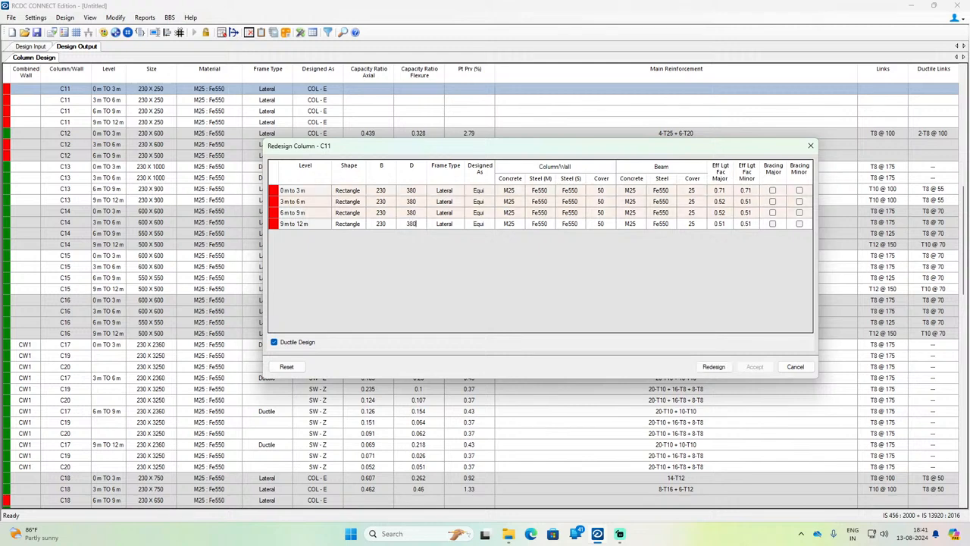
pyautogui.write('80')
pyautogui.press('Return')
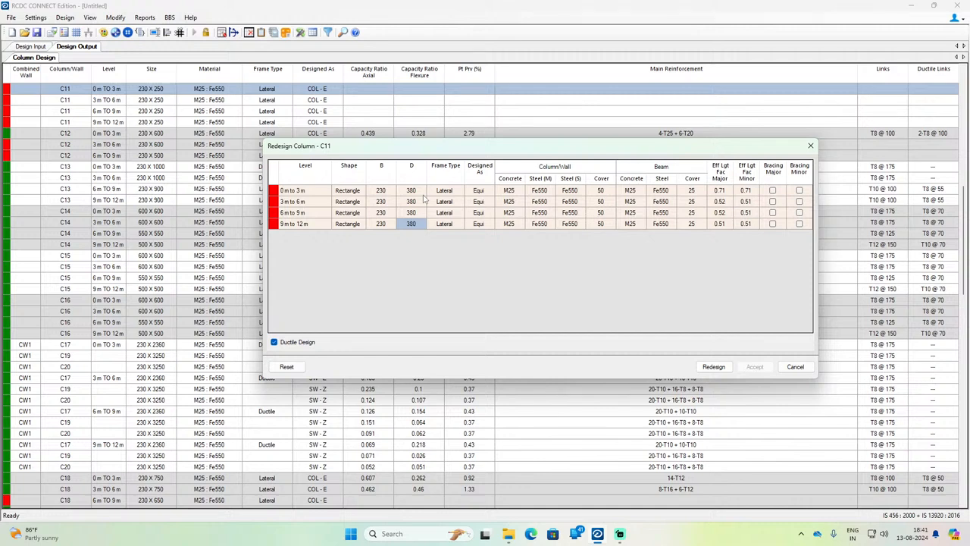
# Step: Run the redesign of C11 with the 380 mm depth and accept the result
pyautogui.click(720, 368)
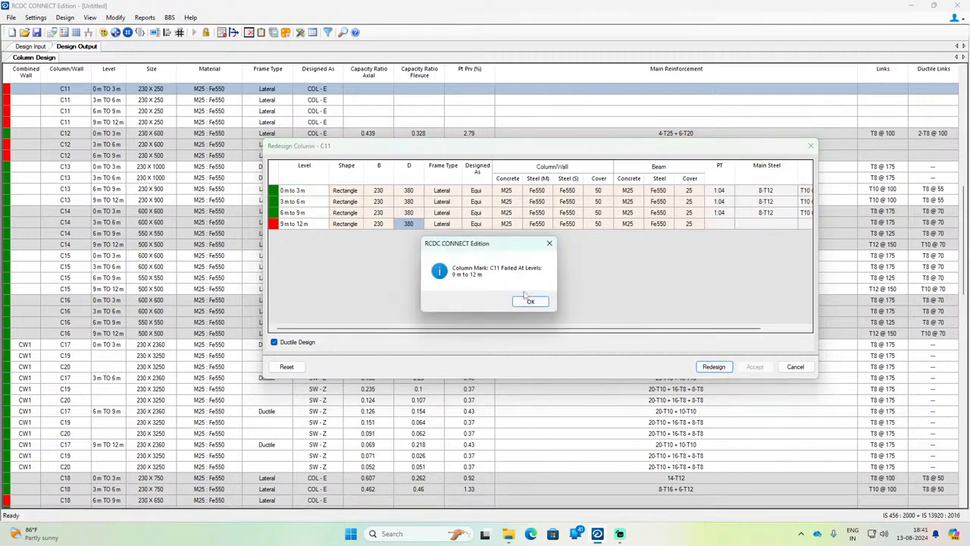
pyautogui.click(531, 301)
pyautogui.click(755, 366)
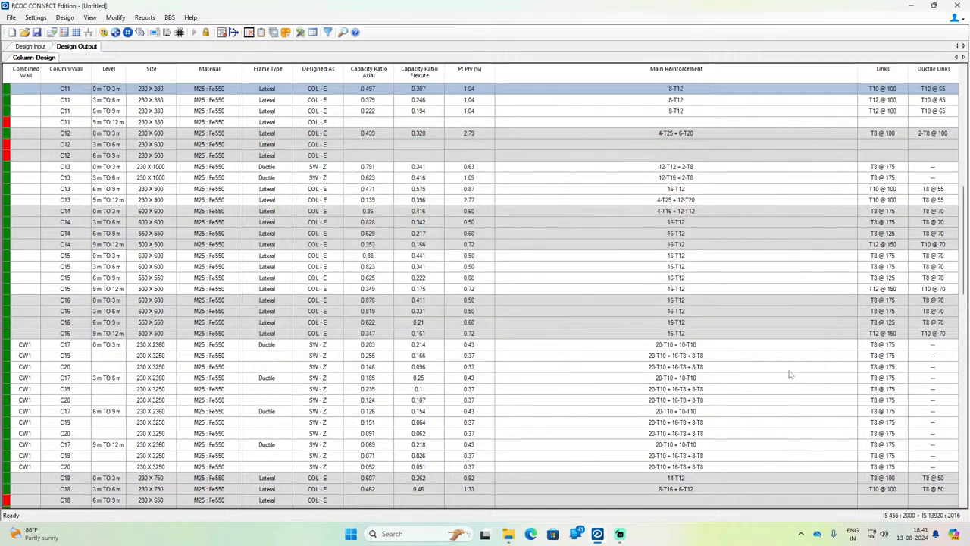
# Step: Reopen the whole column C11 for redesign from its 9 m to 12 m row
pyautogui.scroll(3, 114, 168)
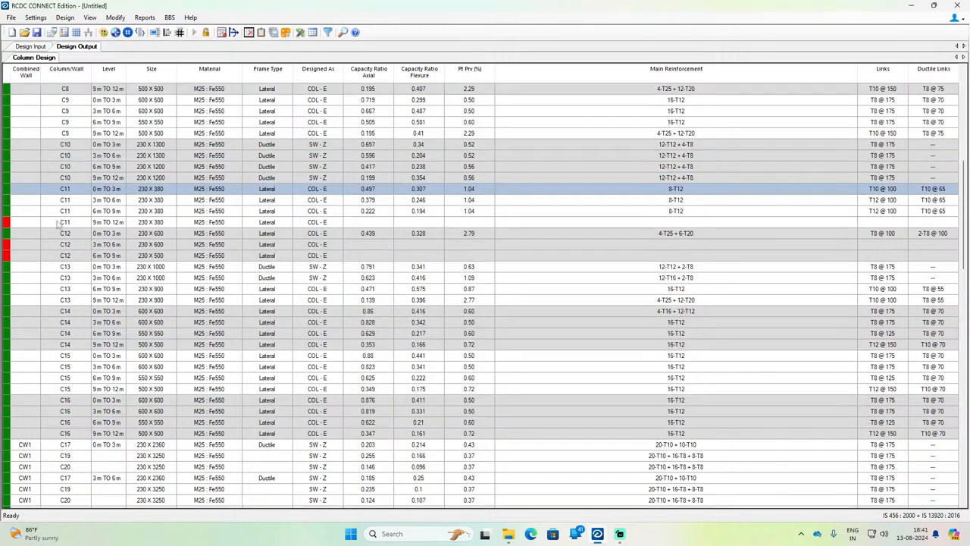
pyautogui.click(32, 224)
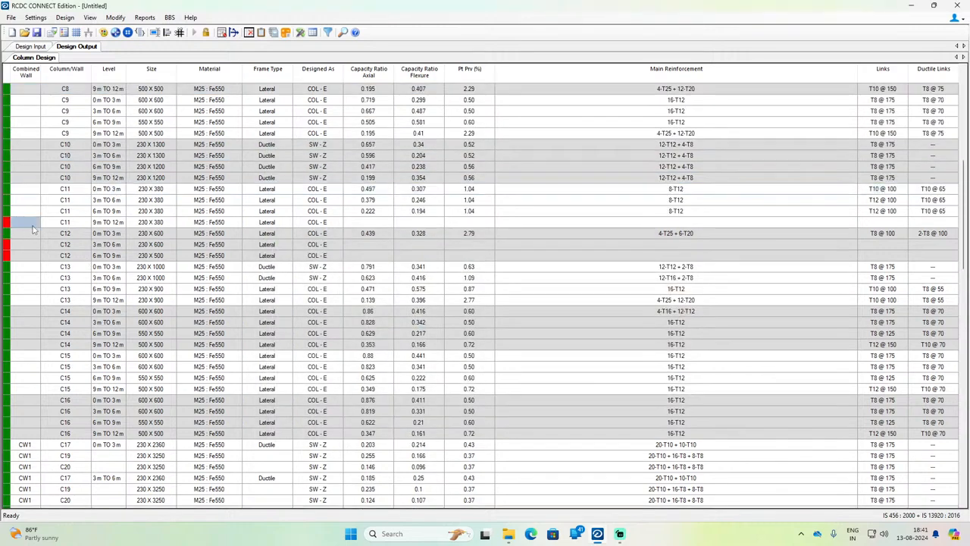
pyautogui.click(159, 223)
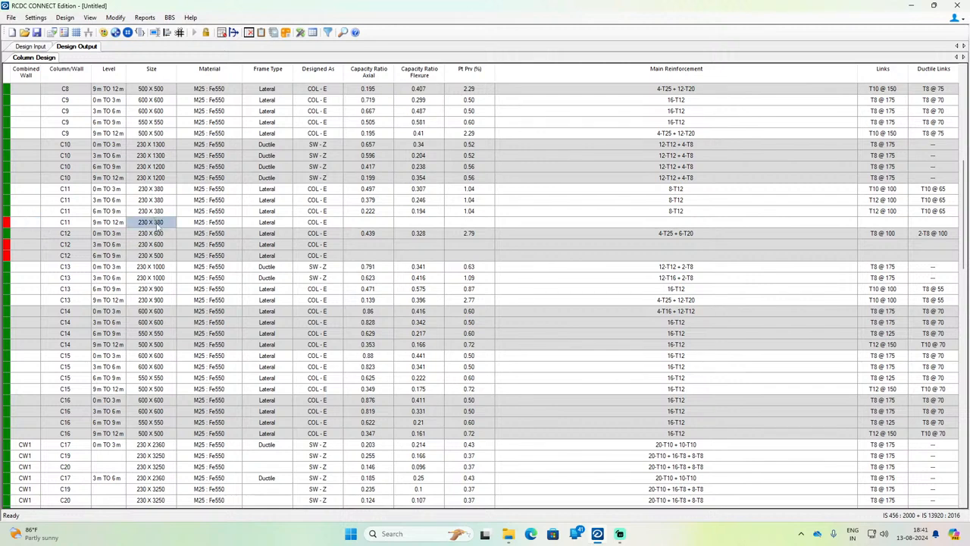
pyautogui.rightClick(161, 225)
pyautogui.click(201, 270)
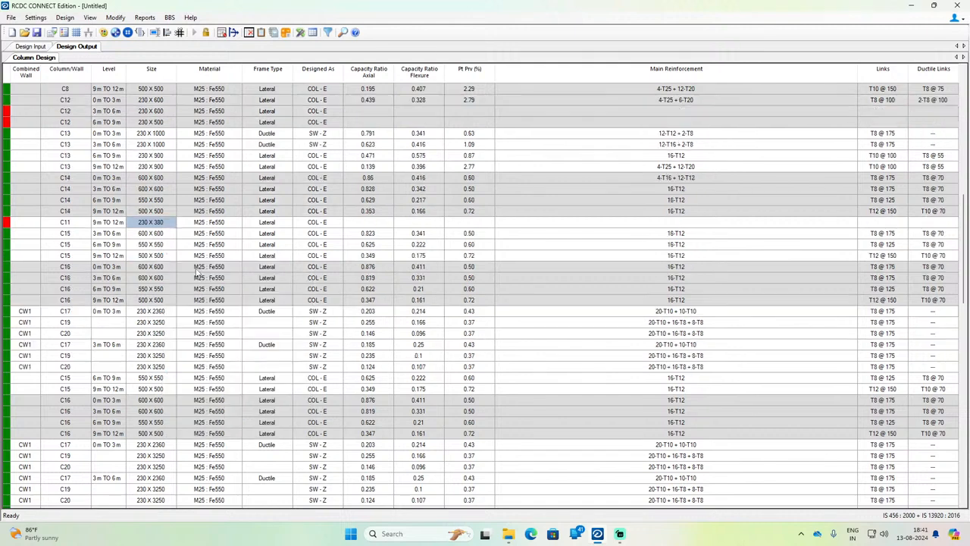
# Step: Set D of column C11 to 450 mm at all four levels
pyautogui.click(415, 191)
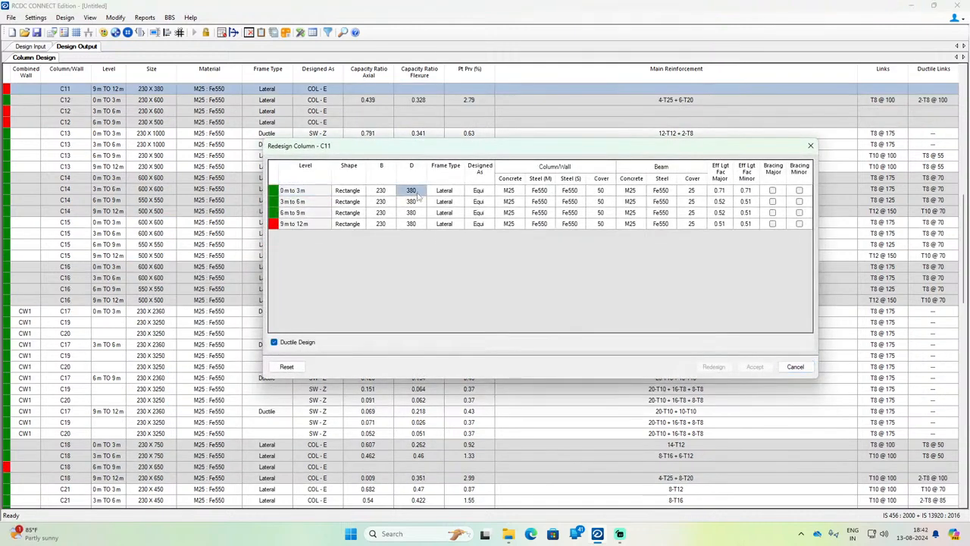
pyautogui.write('4')
pyautogui.press('Return')
pyautogui.write('450')
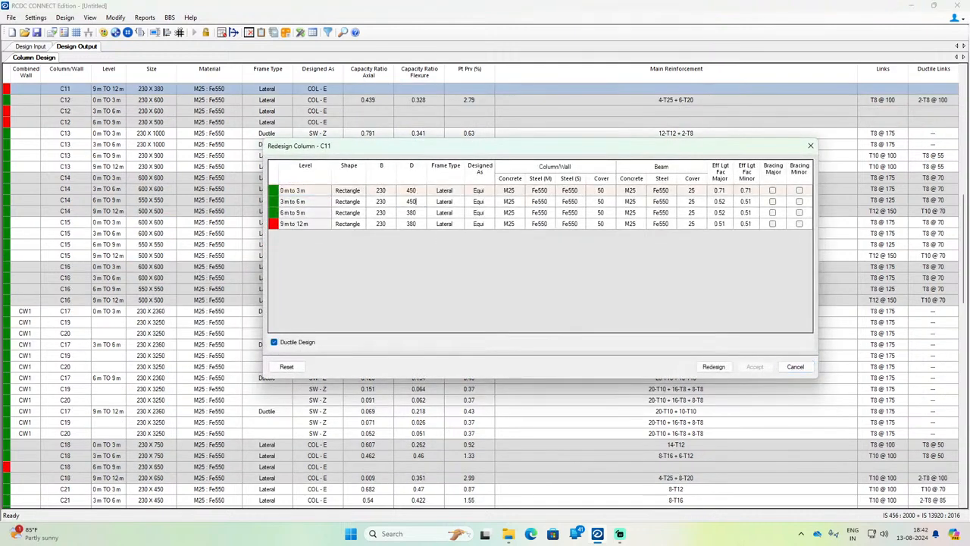
pyautogui.press('Return')
pyautogui.write('4')
pyautogui.press('Return')
pyautogui.write('4')
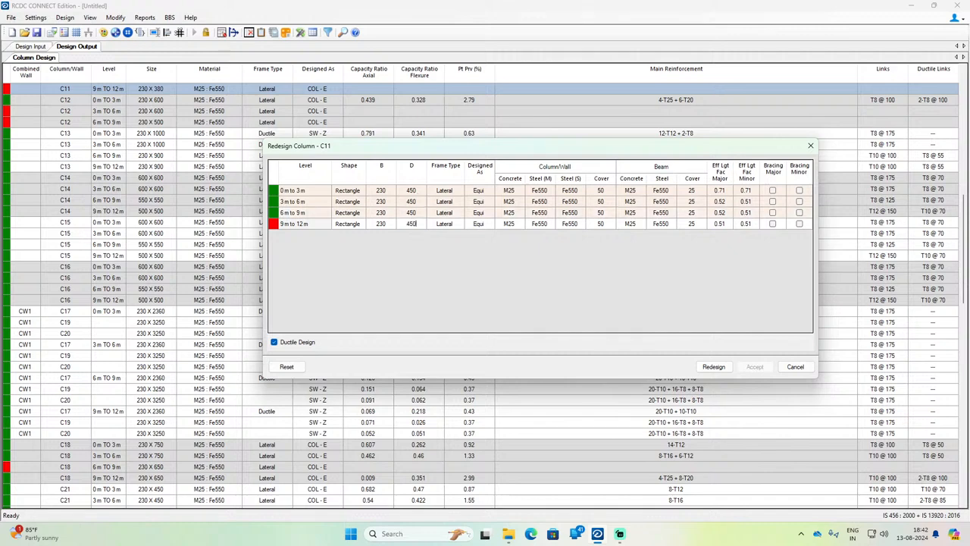
pyautogui.write('50')
pyautogui.press('Return')
# Step: Try the redesign of C11 with the 450 mm depth and close the dialog without accepting
pyautogui.click(715, 367)
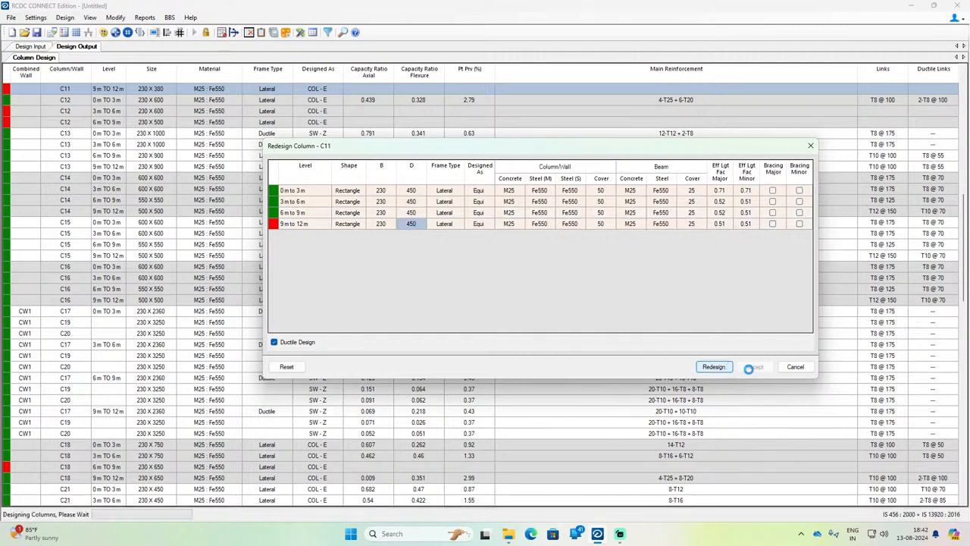
pyautogui.click(530, 301)
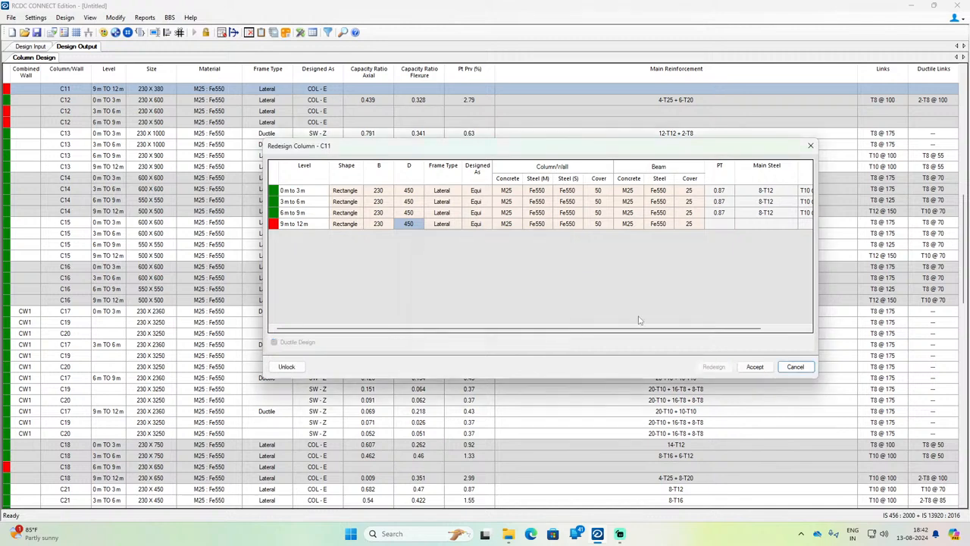
pyautogui.click(795, 367)
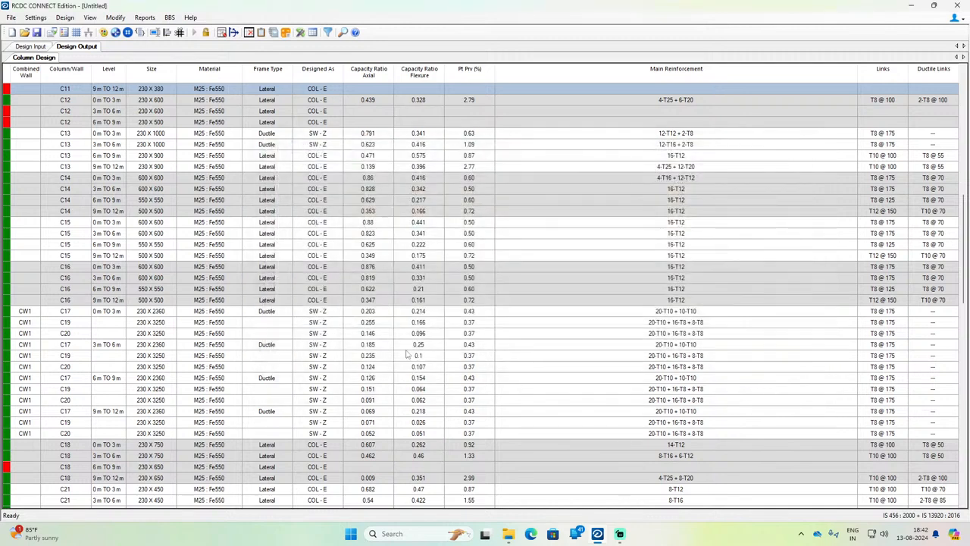
# Step: Open the whole column C12 for redesign from its 6 m to 9 m row
pyautogui.scroll(1, 299, 339)
pyautogui.click(71, 156)
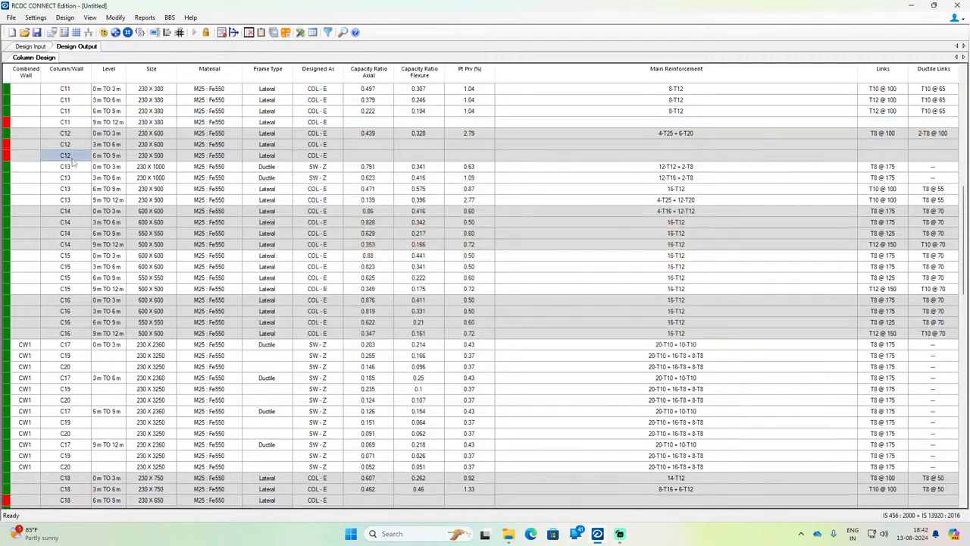
pyautogui.rightClick(72, 160)
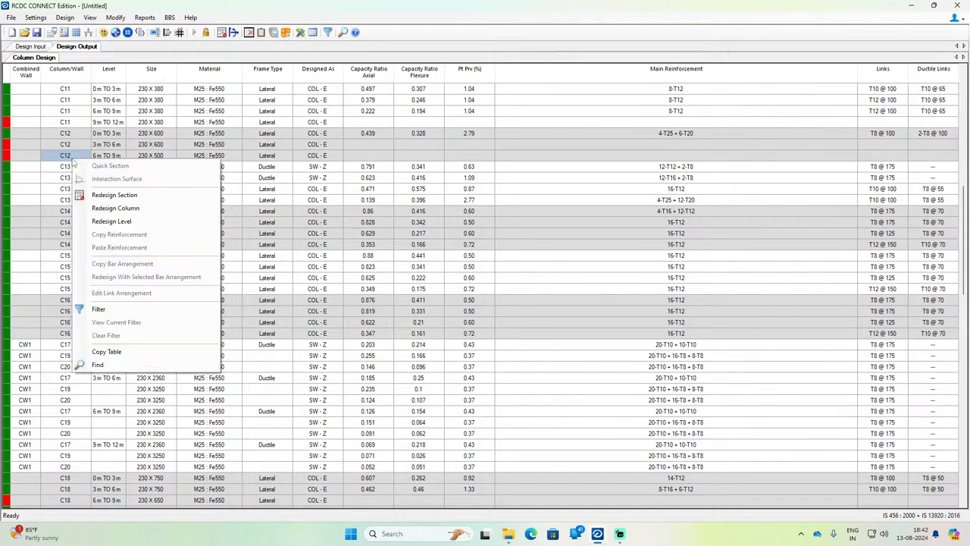
pyautogui.click(99, 208)
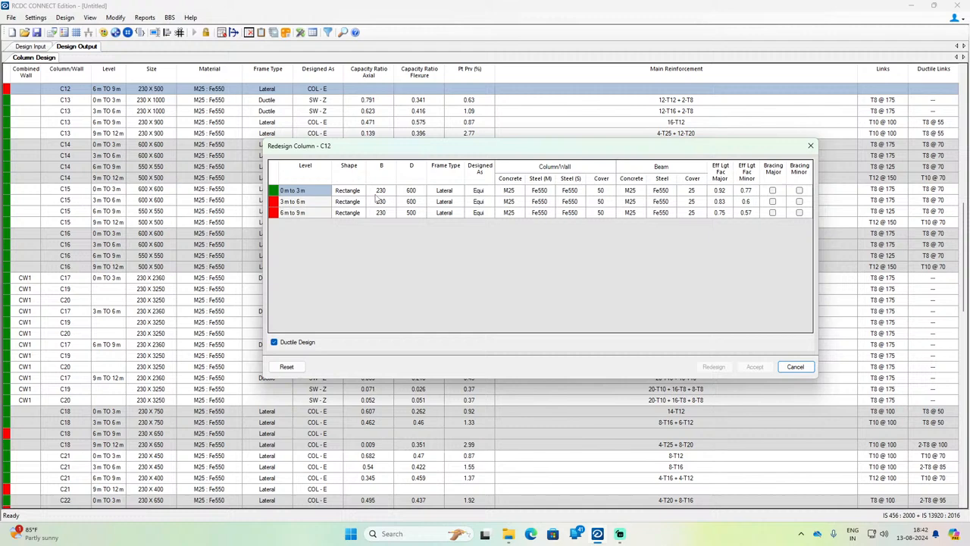
# Step: Set D of column C12 to 650 mm at all three levels
pyautogui.click(411, 190)
pyautogui.write('650')
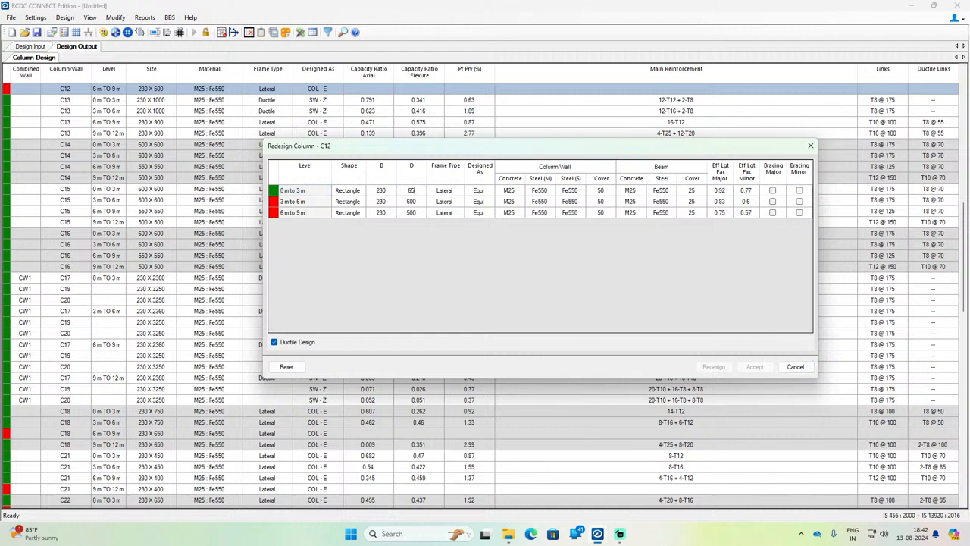
pyautogui.press('Down')
pyautogui.write('650')
pyautogui.press('Down')
pyautogui.write('65')
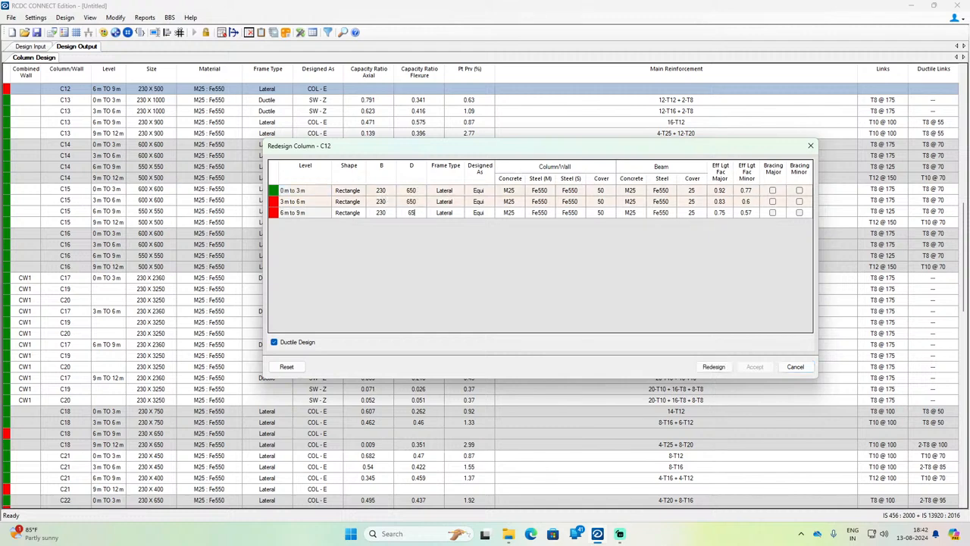
# Step: Run the redesign of C12 with the 650 mm depth and accept the result
pyautogui.click(721, 368)
pyautogui.click(540, 304)
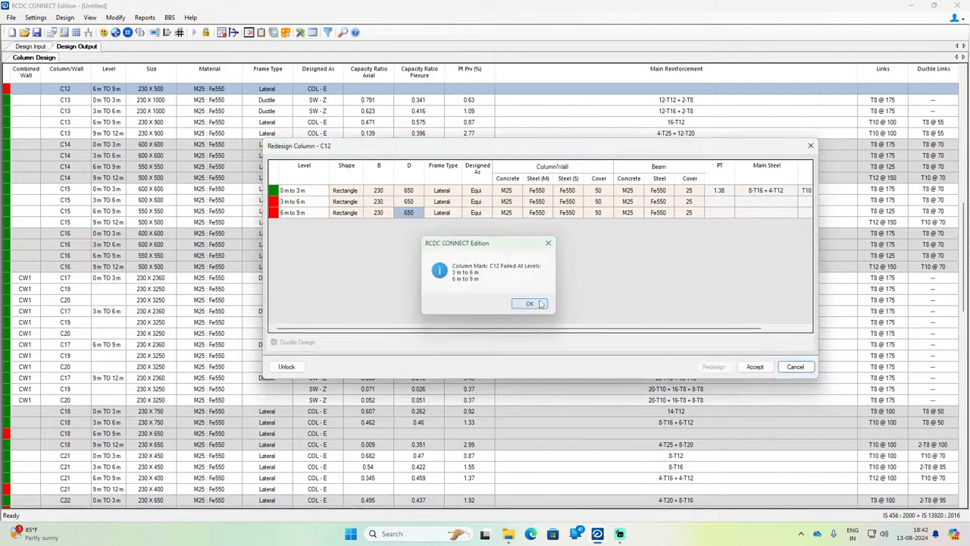
pyautogui.click(385, 193)
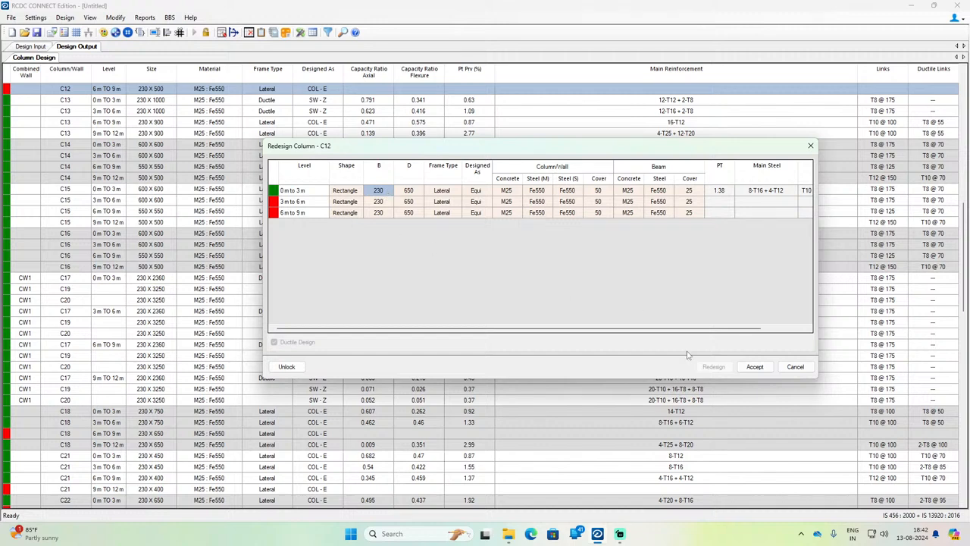
pyautogui.click(755, 367)
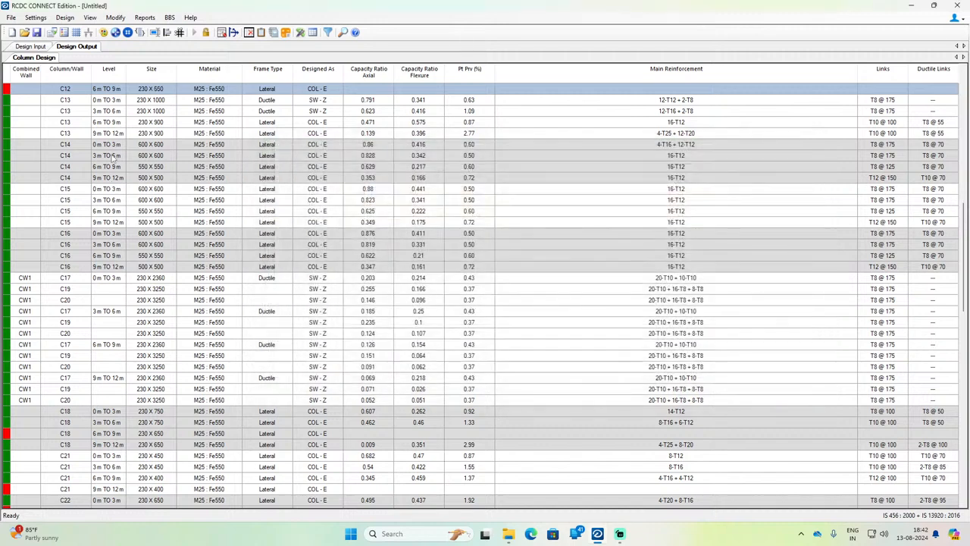
# Step: Reopen the whole column C12 for redesign to change its section size again
pyautogui.scroll(3, 115, 159)
pyautogui.click(108, 177)
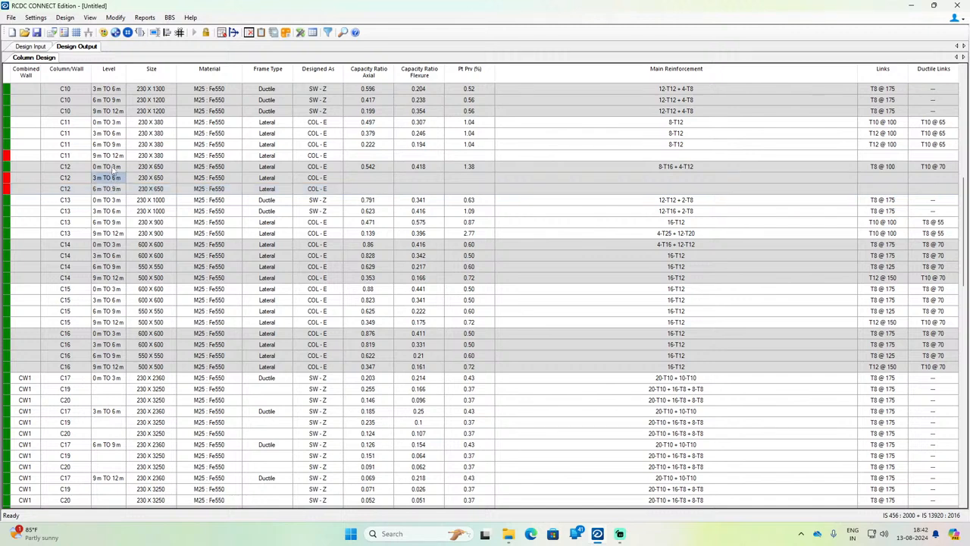
pyautogui.rightClick(115, 188)
pyautogui.click(151, 233)
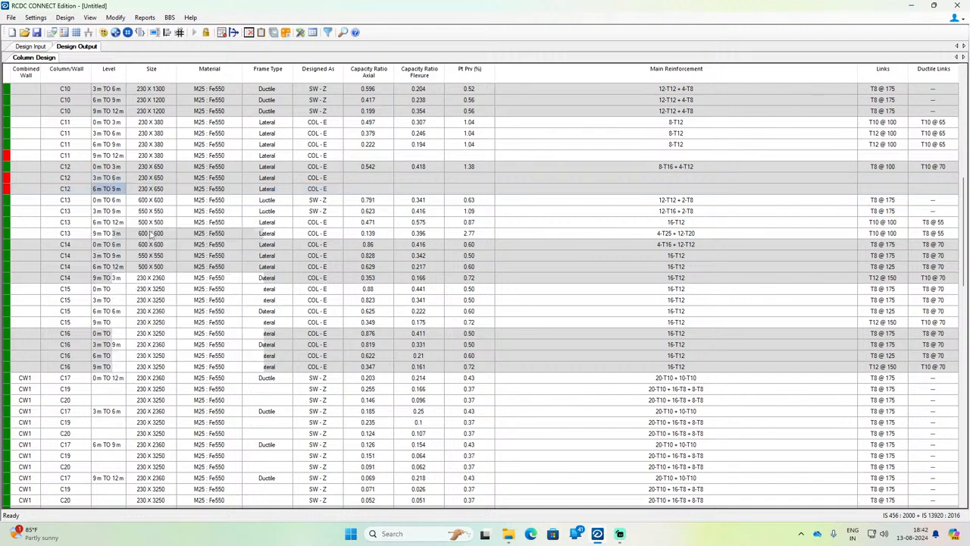
# Step: Set B of column C12 to 300 mm at all three levels
pyautogui.click(379, 191)
pyautogui.write('3')
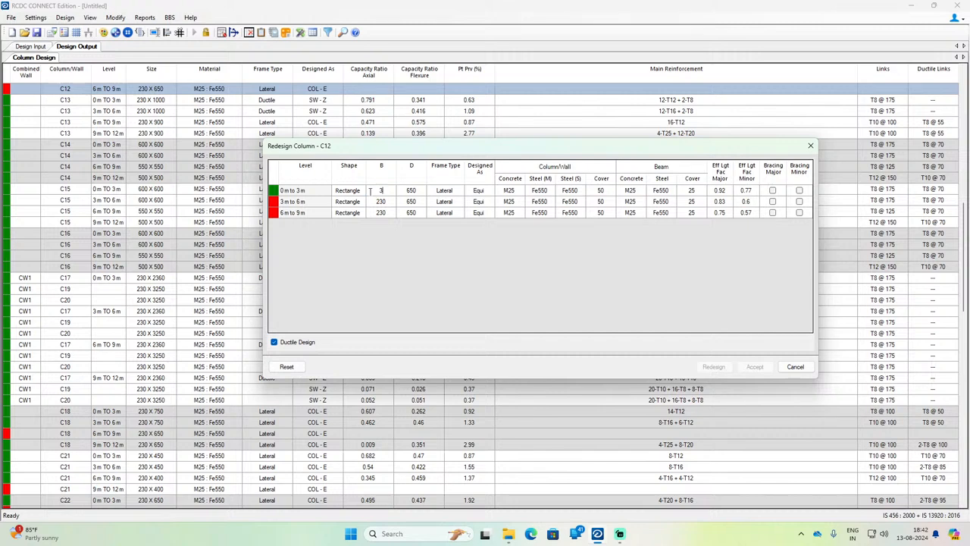
pyautogui.write('00')
pyautogui.press('Return')
pyautogui.write('300')
pyautogui.press('Return')
pyautogui.write('3')
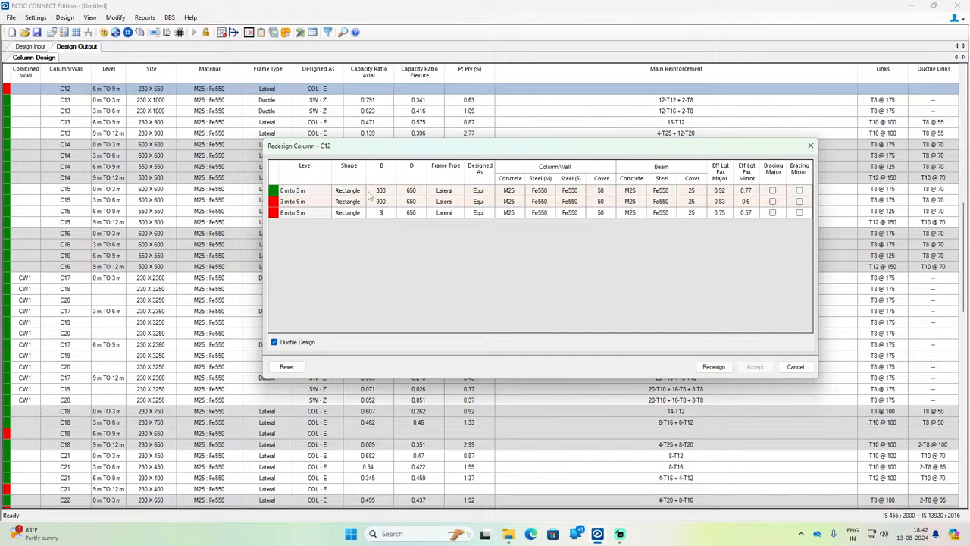
pyautogui.write('00')
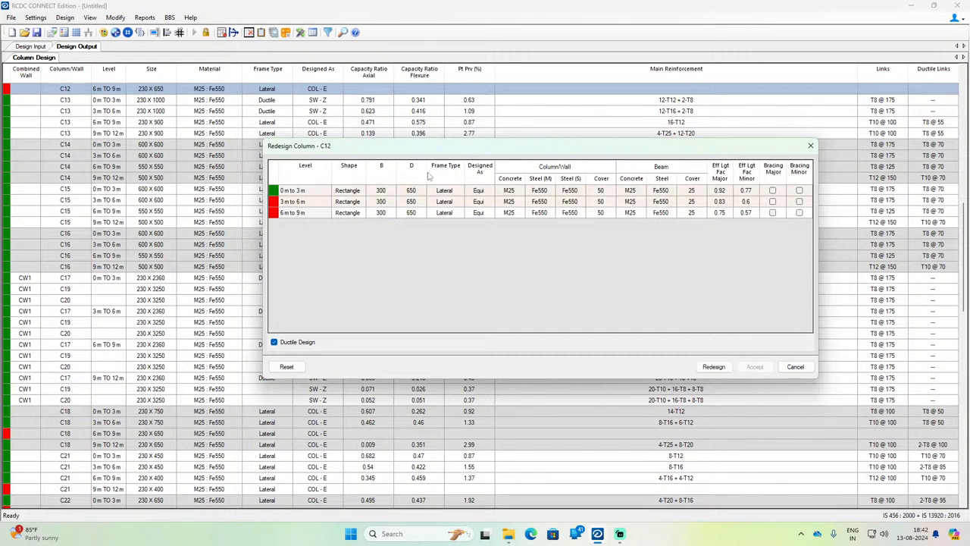
# Step: Try the redesign of C12 as 300 x 650 mm and unlock the sizes for editing
pyautogui.click(716, 366)
pyautogui.click(531, 304)
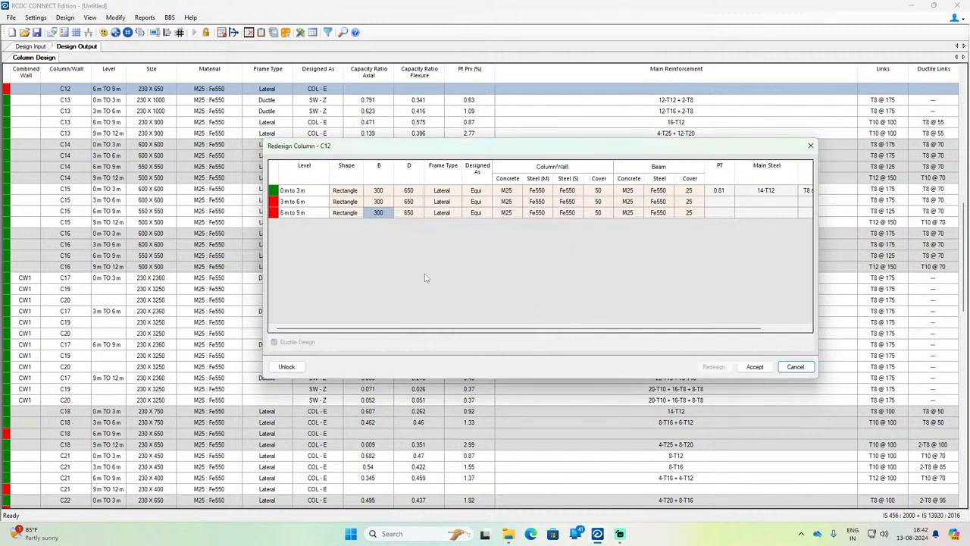
pyautogui.click(287, 367)
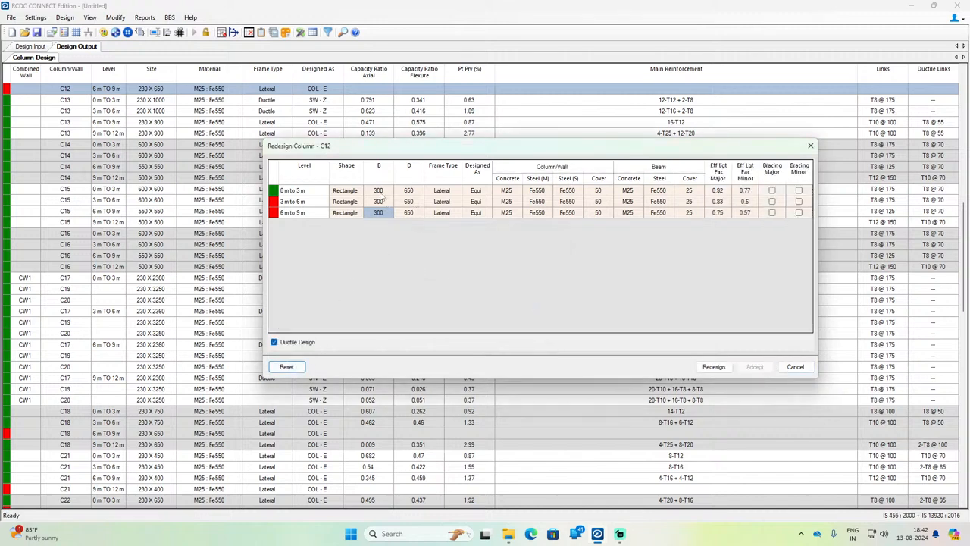
# Step: Set D of column C12 to 700 mm at all three levels
pyautogui.click(381, 192)
pyautogui.click(413, 191)
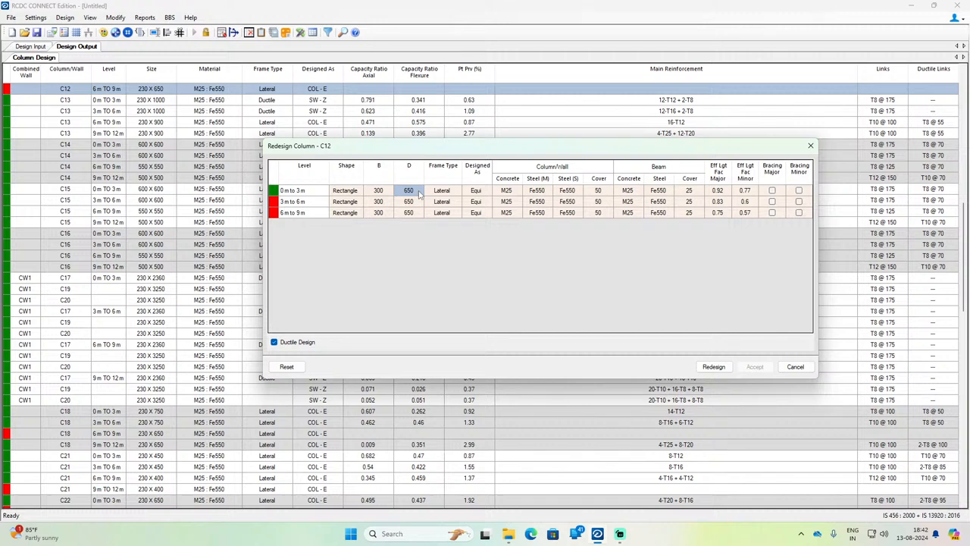
pyautogui.write('700')
pyautogui.click(409, 202)
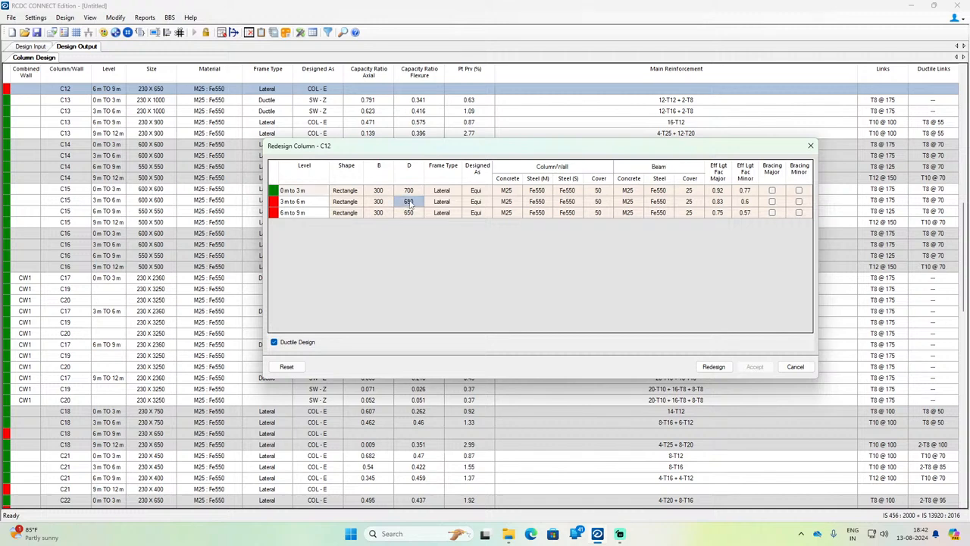
pyautogui.write('700')
pyautogui.press('Return')
pyautogui.write('7')
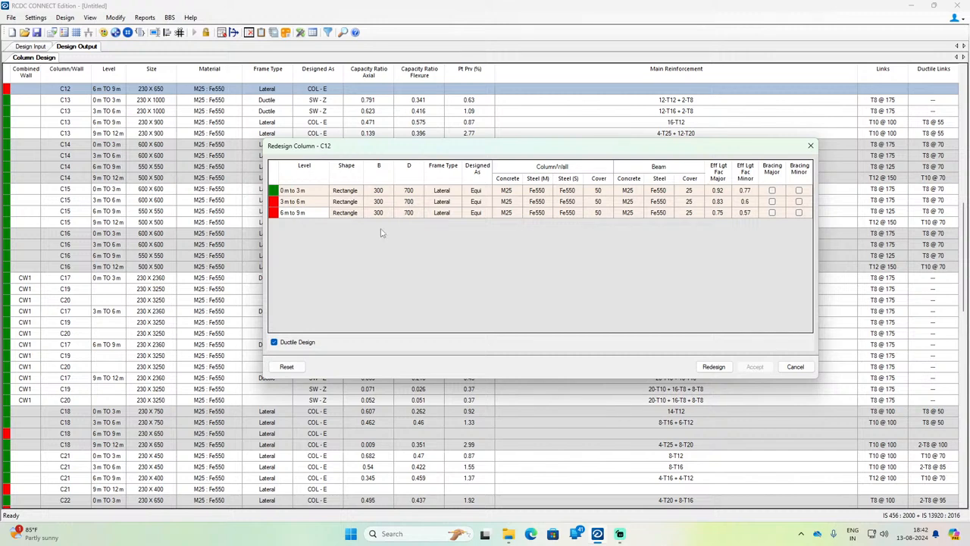
# Step: Try the redesign of C12 as 300 x 700 mm and unlock the sizes for editing
pyautogui.click(712, 367)
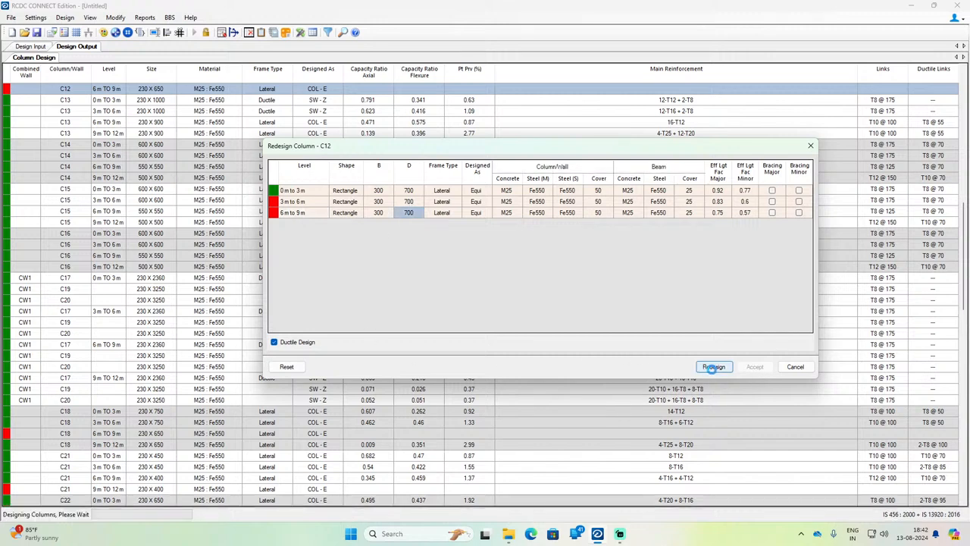
pyautogui.click(539, 305)
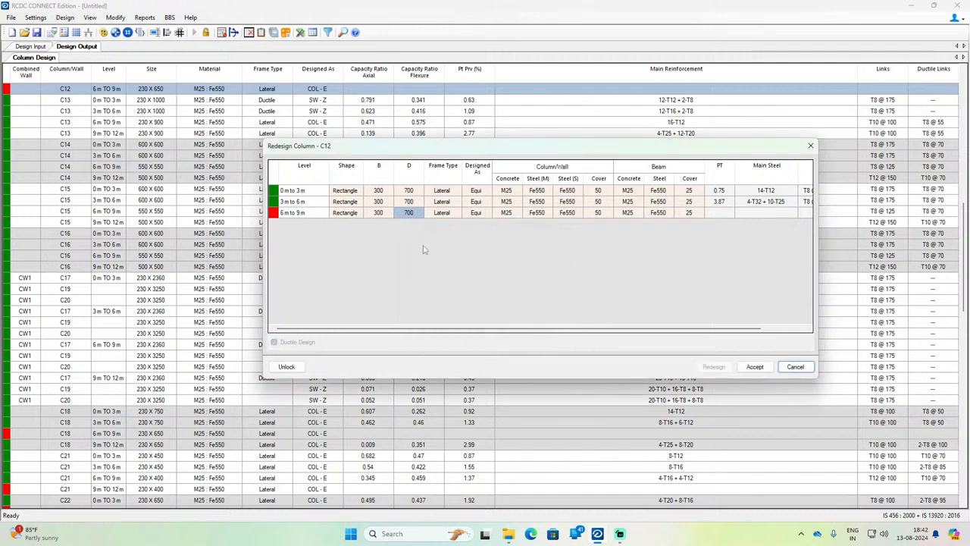
pyautogui.click(384, 194)
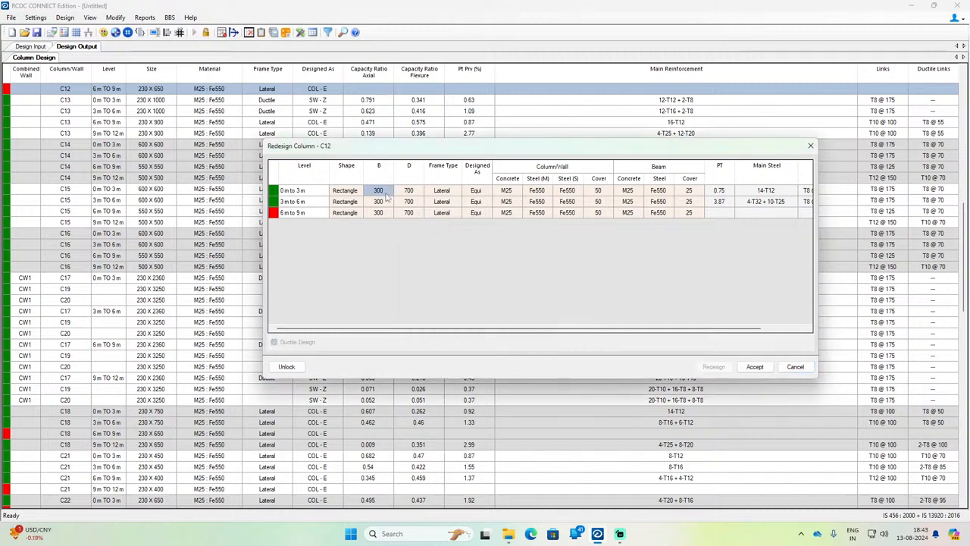
pyautogui.click(412, 216)
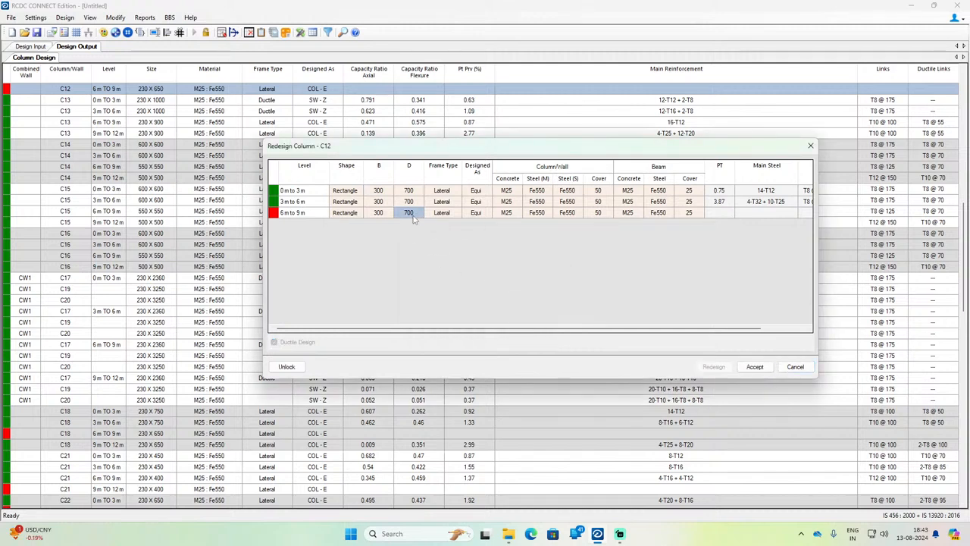
pyautogui.click(374, 194)
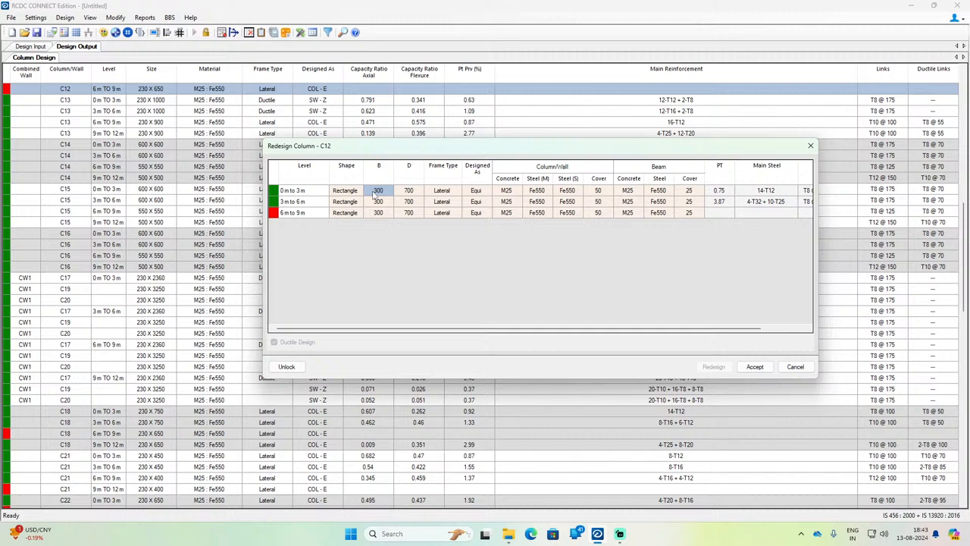
pyautogui.click(286, 366)
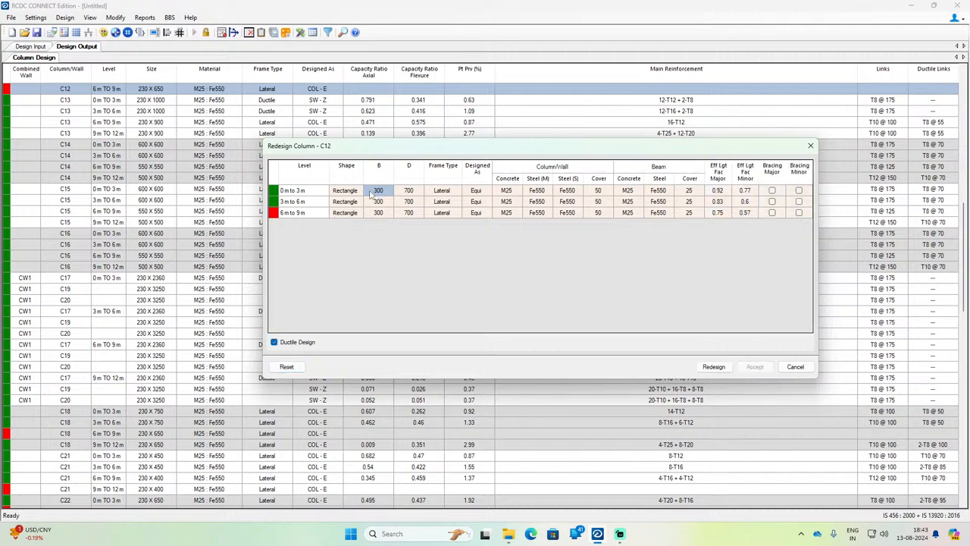
# Step: Redesign column C12 with B set to 380 mm at all three levels and accept the result
pyautogui.write('380')
pyautogui.press('Down')
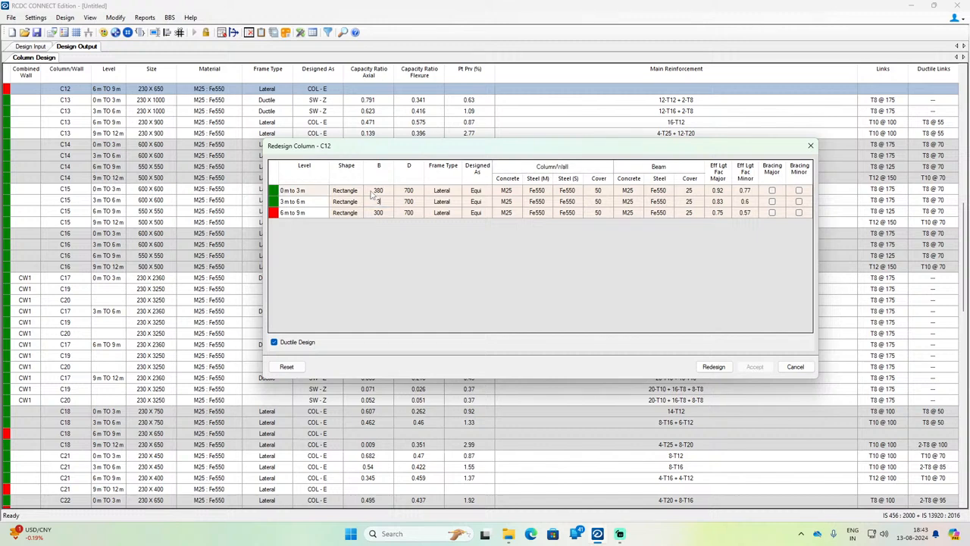
pyautogui.write('380')
pyautogui.press('Down')
pyautogui.write('380')
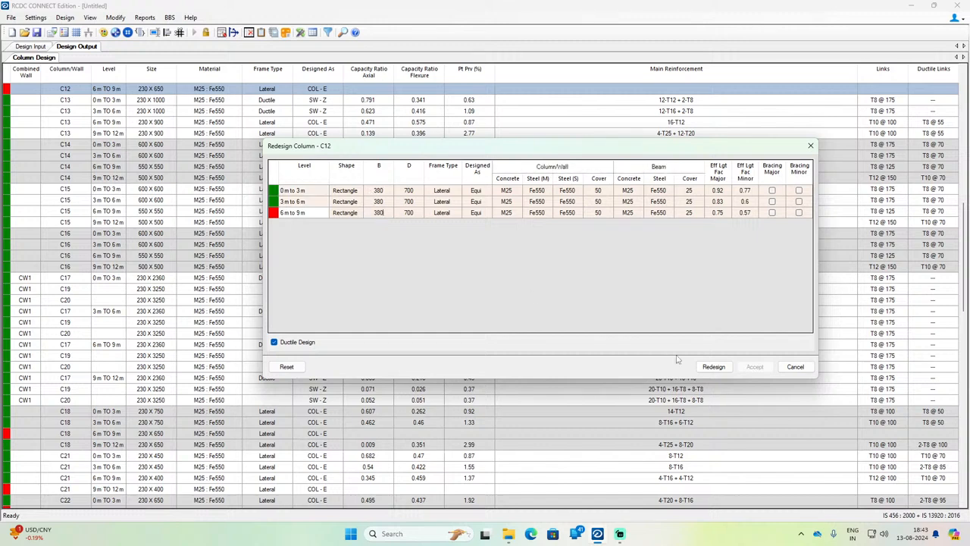
pyautogui.click(716, 367)
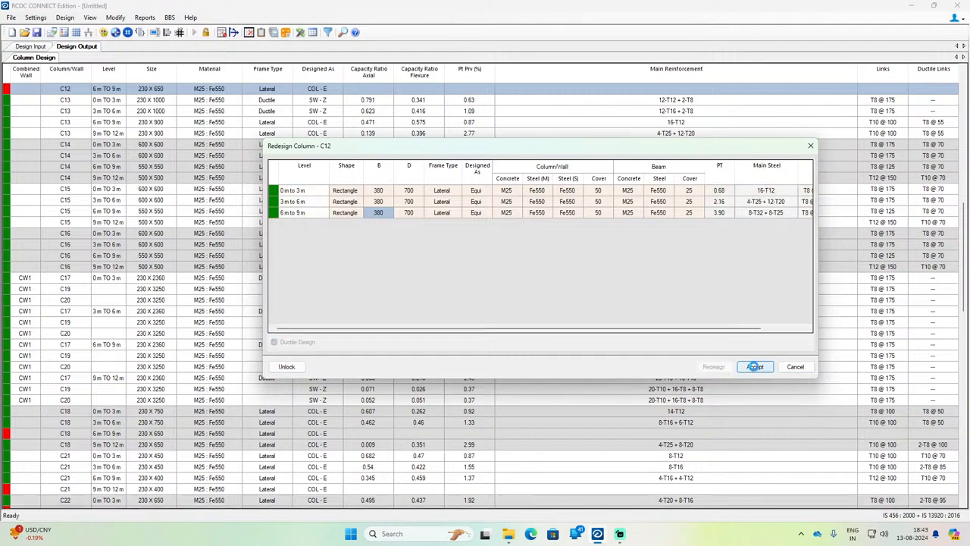
pyautogui.click(754, 366)
# Step: Reopen the whole column C11 for redesign from its failing 9 m to 12 m row
pyautogui.scroll(4, 515, 363)
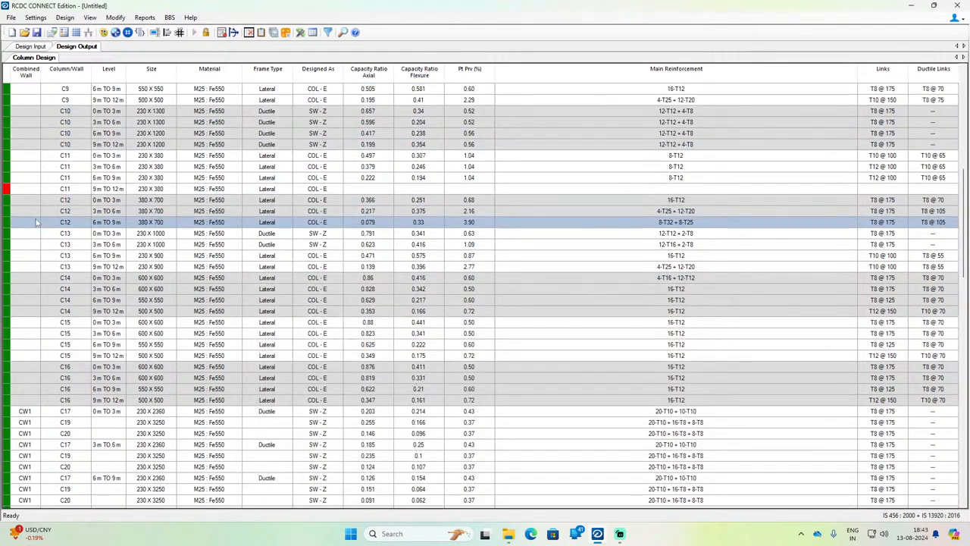
pyautogui.rightClick(131, 191)
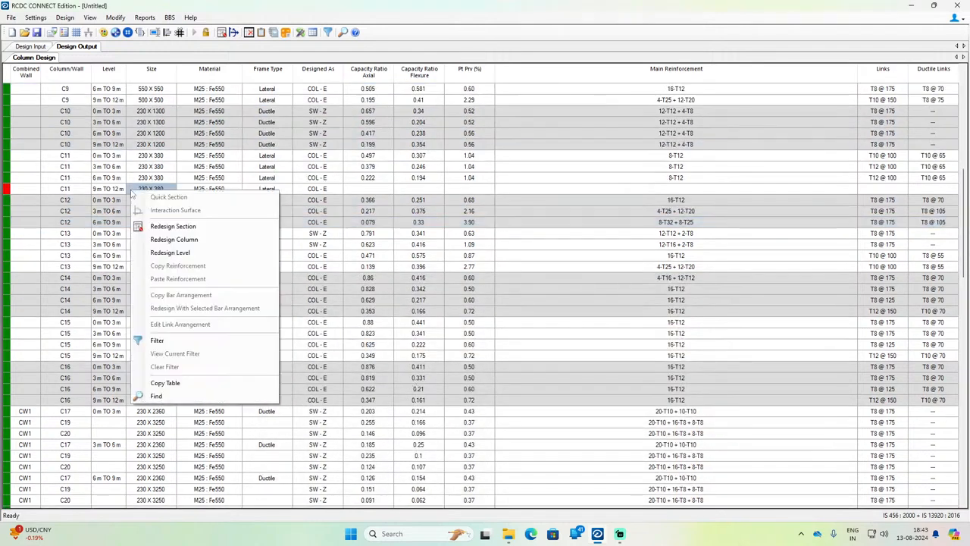
pyautogui.click(193, 240)
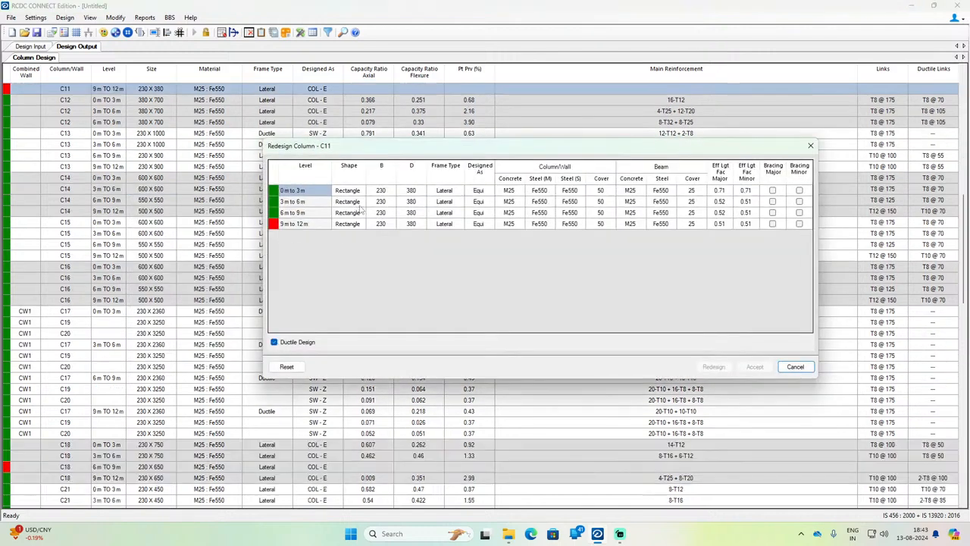
# Step: Redesign column C11 with B set to 380 mm at all four levels and accept the result
pyautogui.click(384, 192)
pyautogui.write('38')
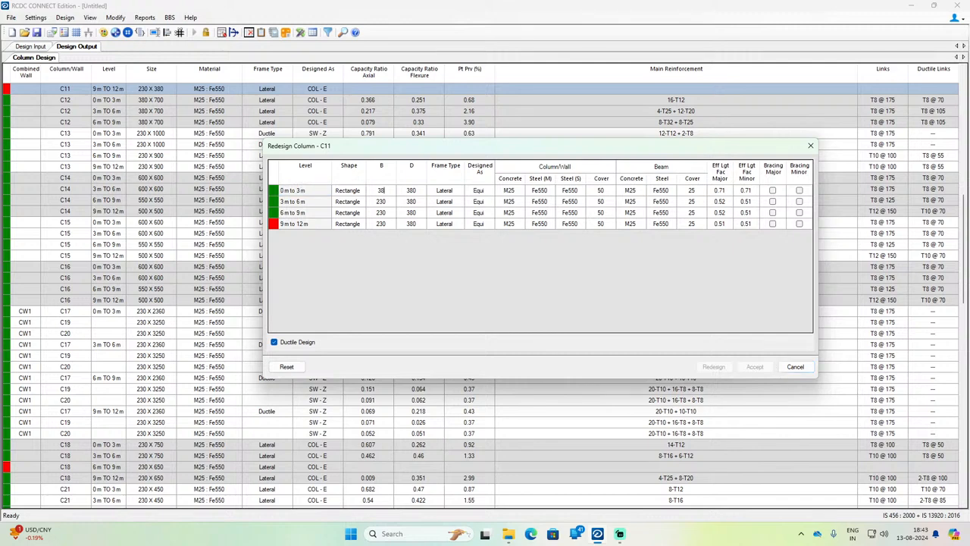
pyautogui.write('0')
pyautogui.press('Return')
pyautogui.write('380')
pyautogui.press('Return')
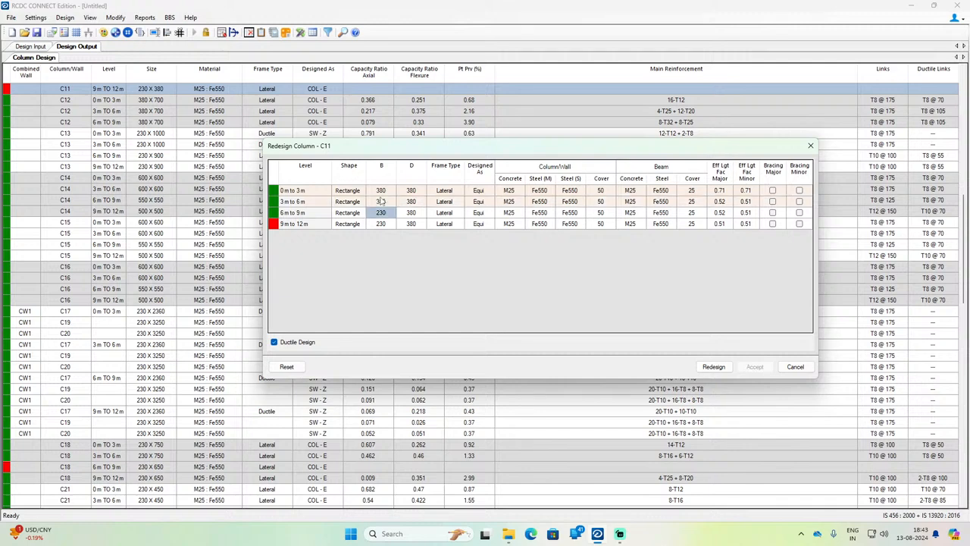
pyautogui.write('380')
pyautogui.press('Return')
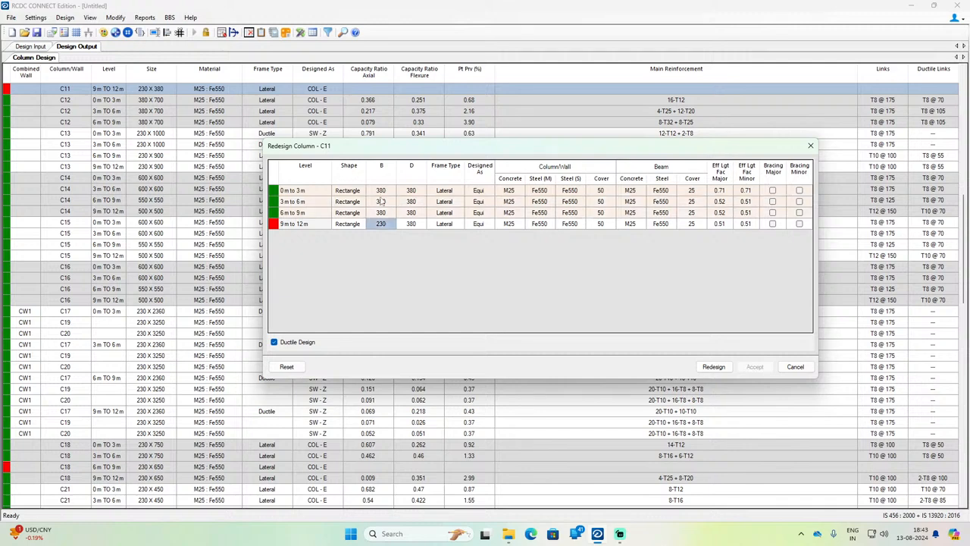
pyautogui.write('380')
pyautogui.press('Return')
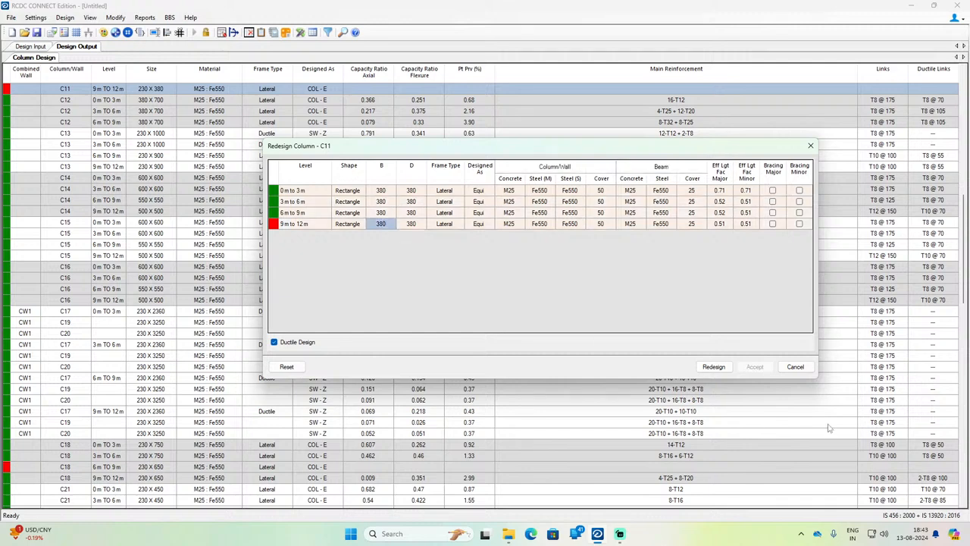
pyautogui.click(714, 366)
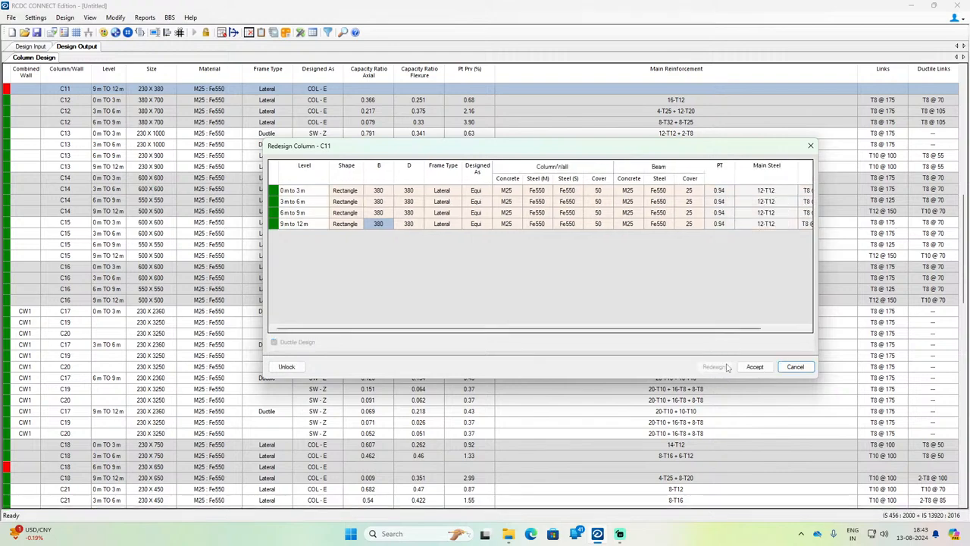
pyautogui.click(755, 366)
# Step: Open the 9 m to 12 m section of column C21 for redesign and its depth D for editing
pyautogui.scroll(-12, 771, 373)
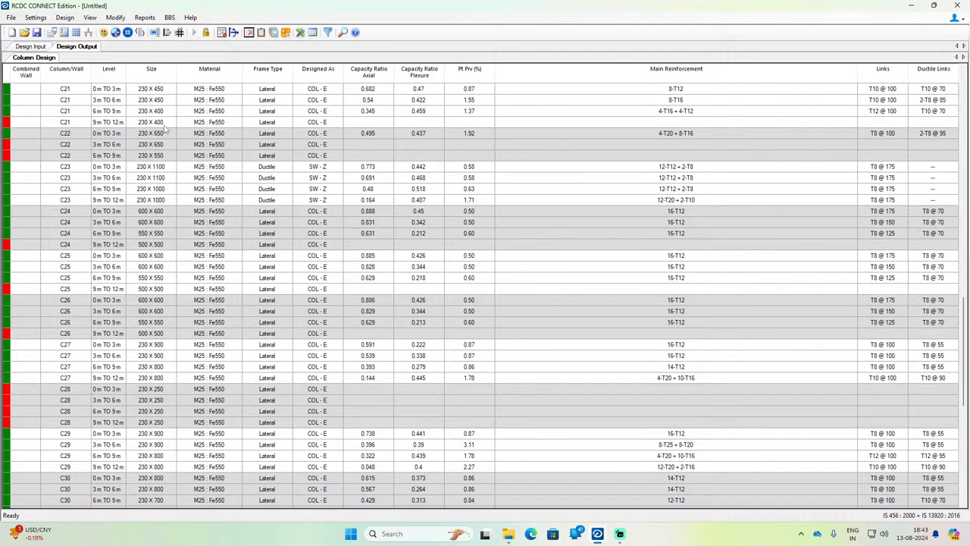
pyautogui.click(162, 125)
pyautogui.rightClick(164, 129)
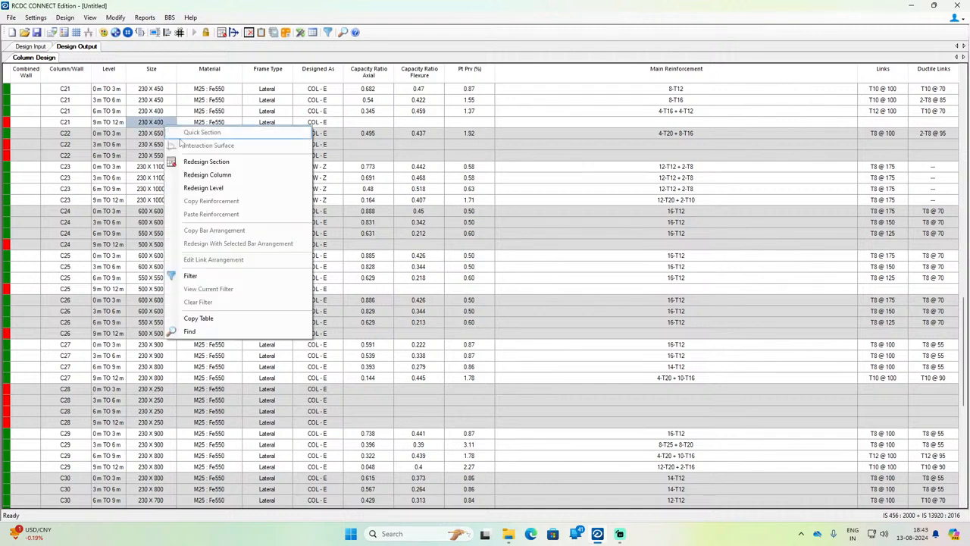
pyautogui.click(208, 175)
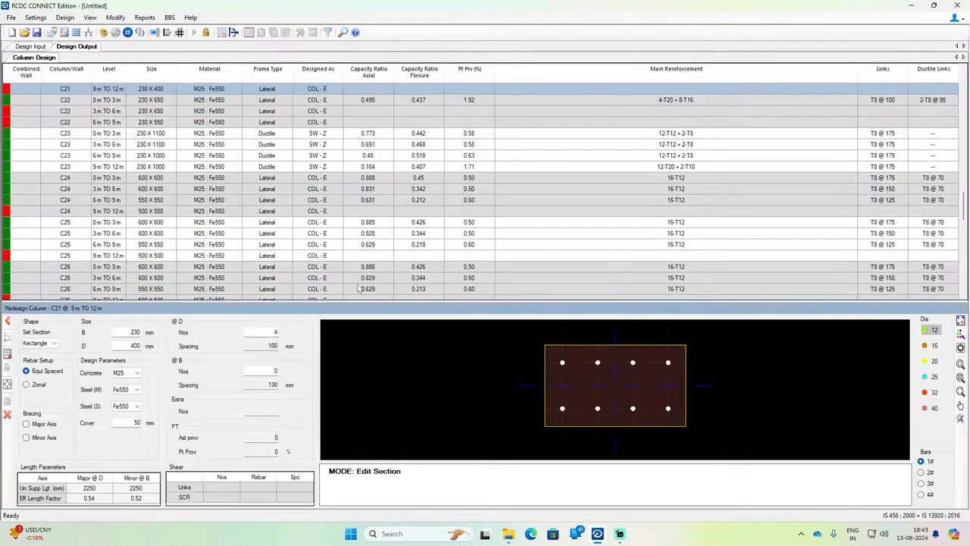
pyautogui.doubleClick(133, 346)
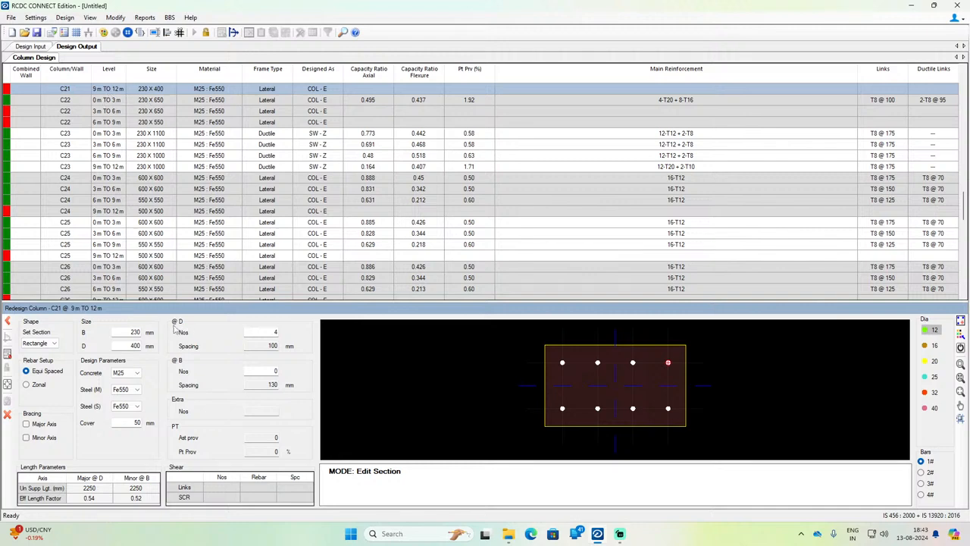
# Step: Close the section redesign of column C21 at 9 m to 12 m without changing it
pyautogui.scroll(1, 217, 228)
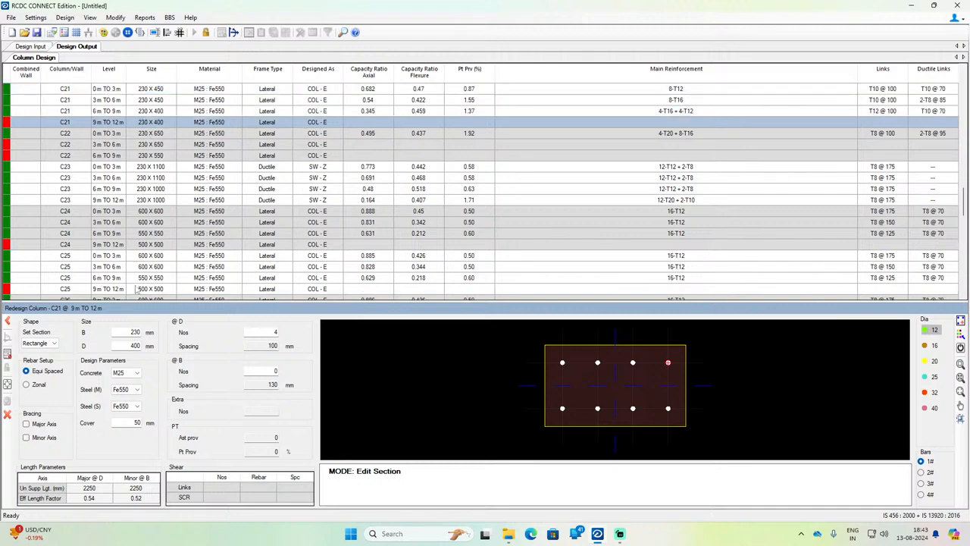
pyautogui.click(7, 321)
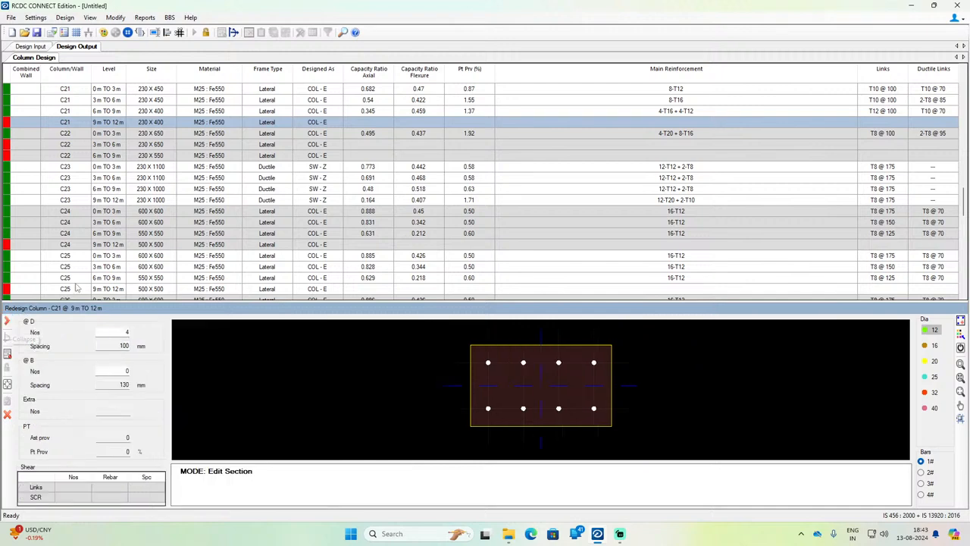
pyautogui.click(7, 413)
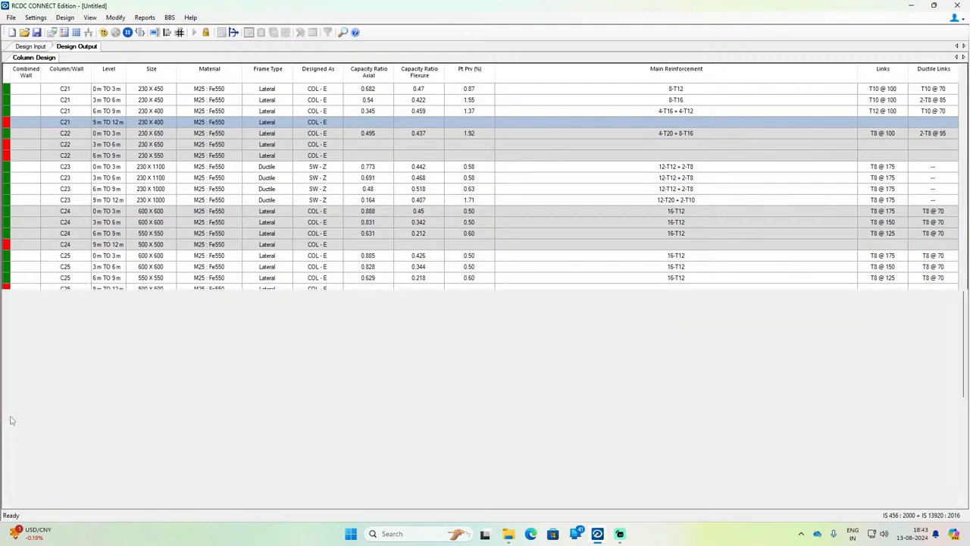
# Step: Open the whole column C18 for redesign from its failing 6 m to 9 m row
pyautogui.scroll(1, 172, 279)
pyautogui.scroll(2, 115, 189)
pyautogui.click(106, 156)
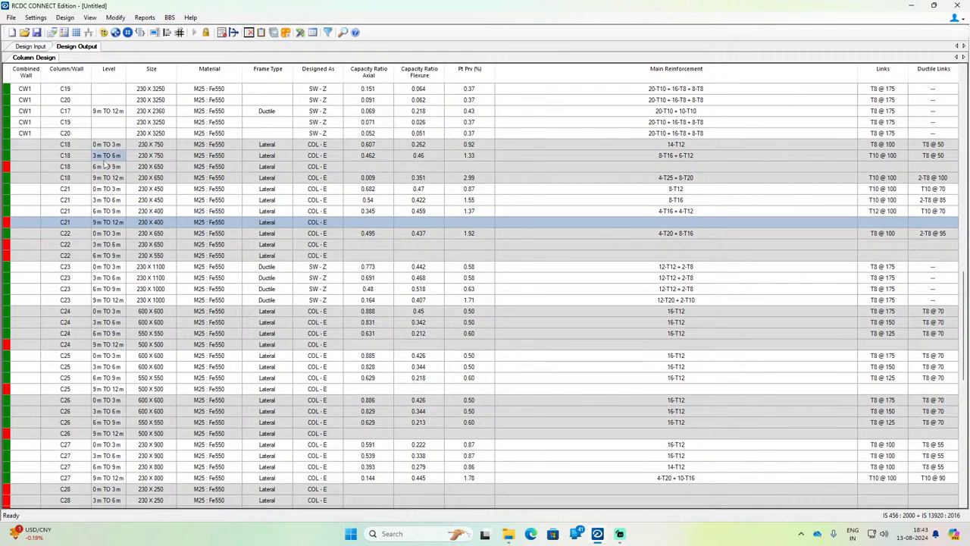
pyautogui.rightClick(104, 168)
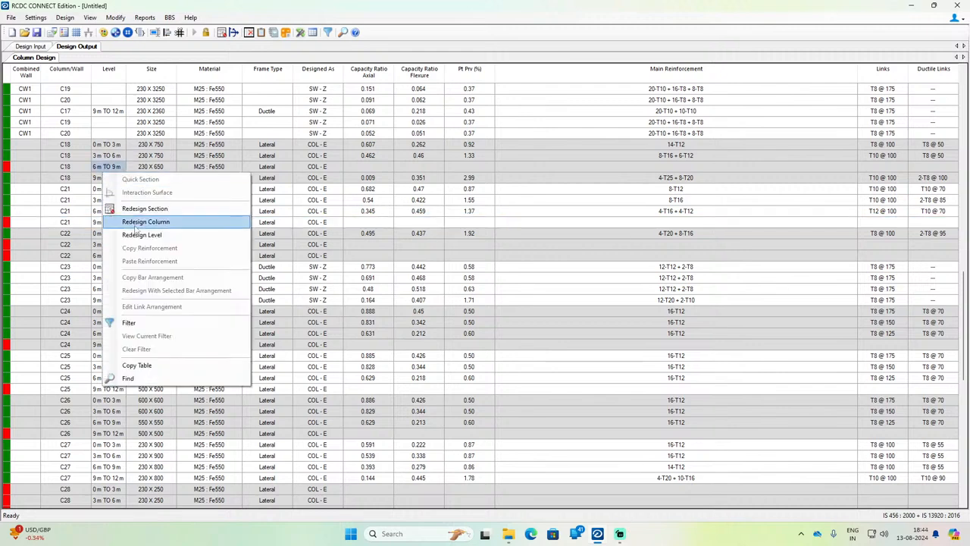
pyautogui.click(136, 219)
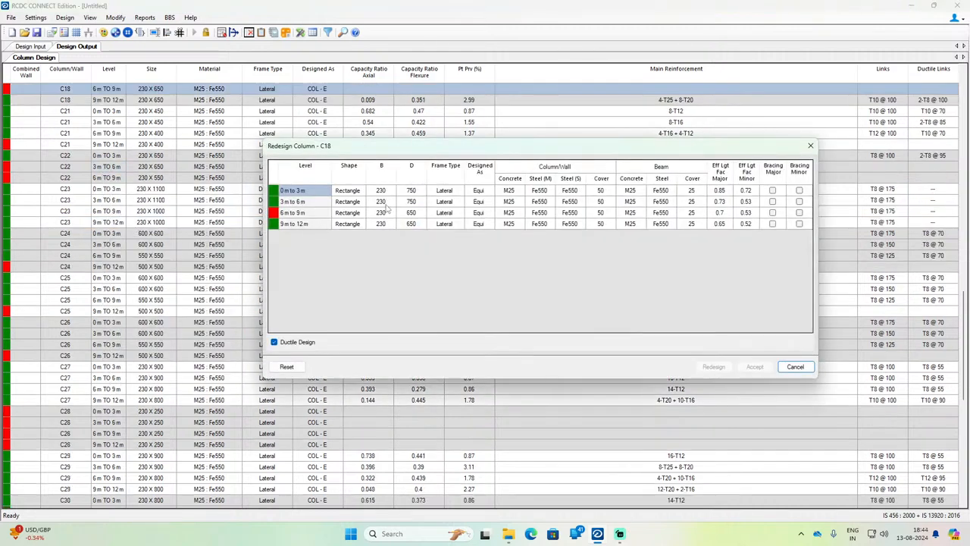
# Step: Redesign column C18 with D set to 750 mm at the 6 m to 9 m and 9 m to 12 m levels and accept the result
pyautogui.click(408, 215)
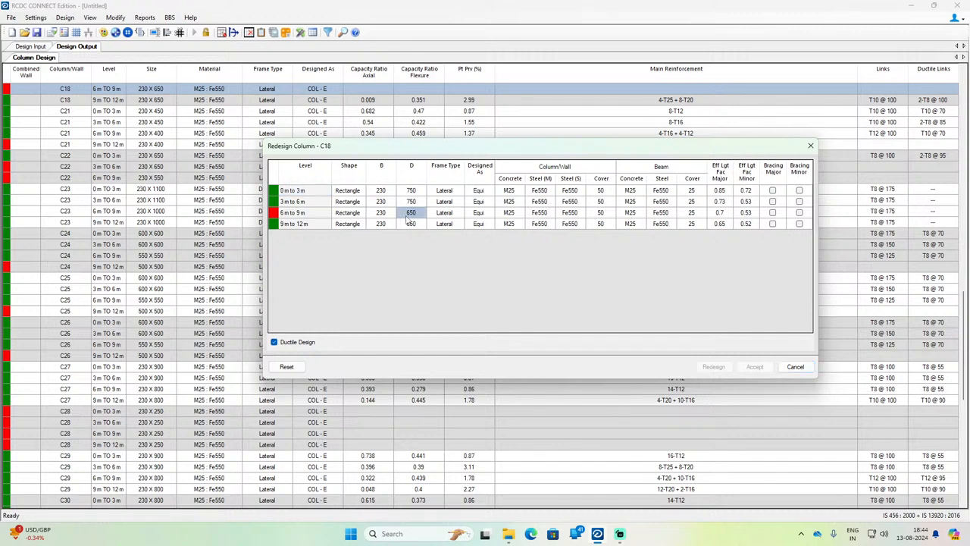
pyautogui.write('750')
pyautogui.press('Return')
pyautogui.write('75')
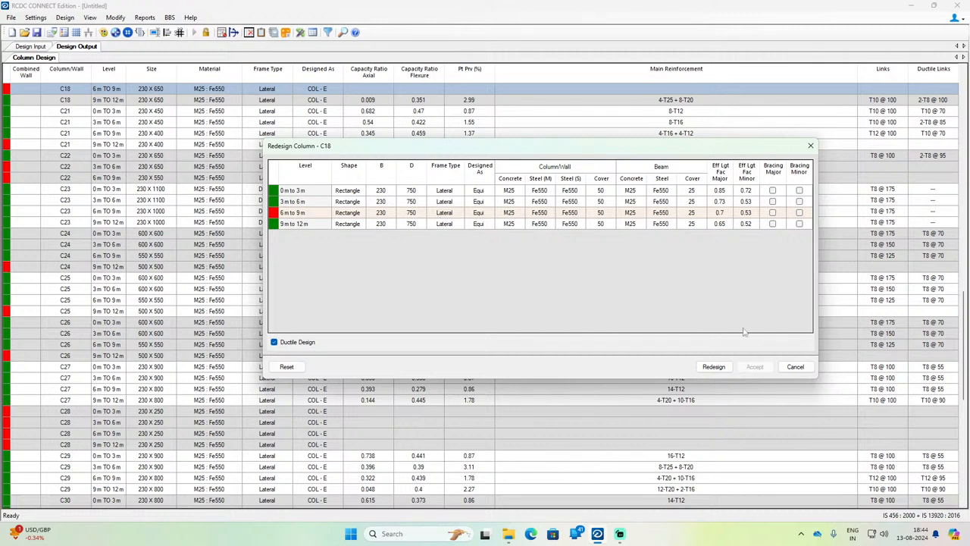
pyautogui.click(713, 366)
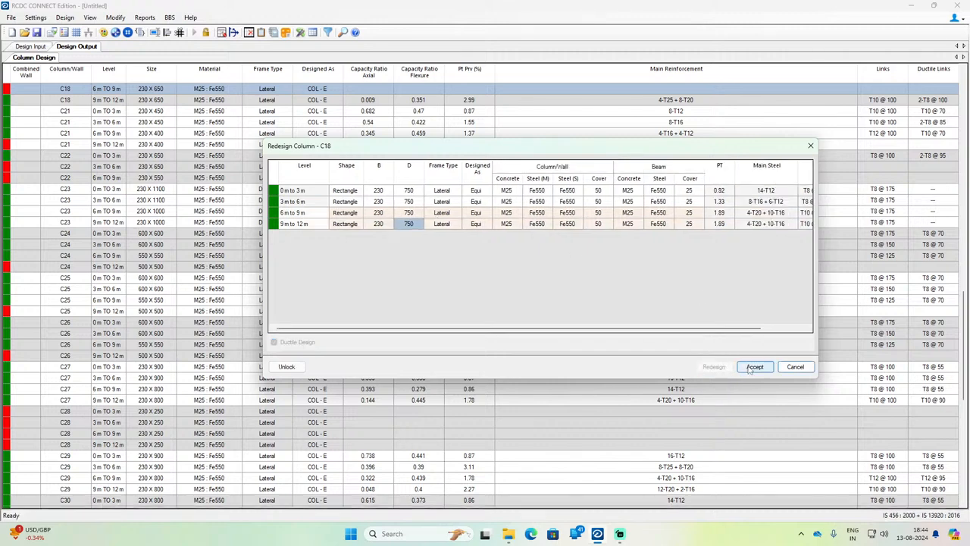
pyautogui.click(752, 366)
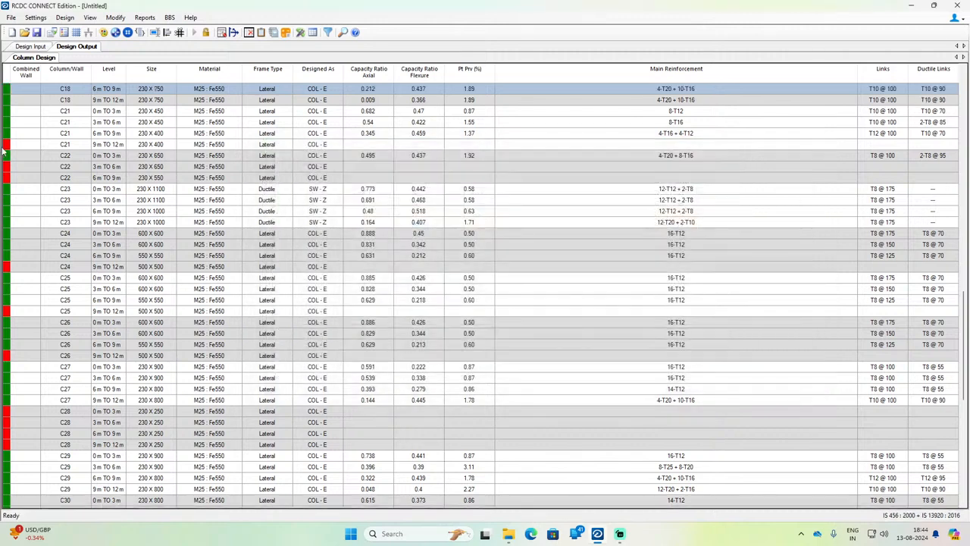
# Step: Open the whole column C22 for redesign from its failing 6 m to 9 m row
pyautogui.click(99, 145)
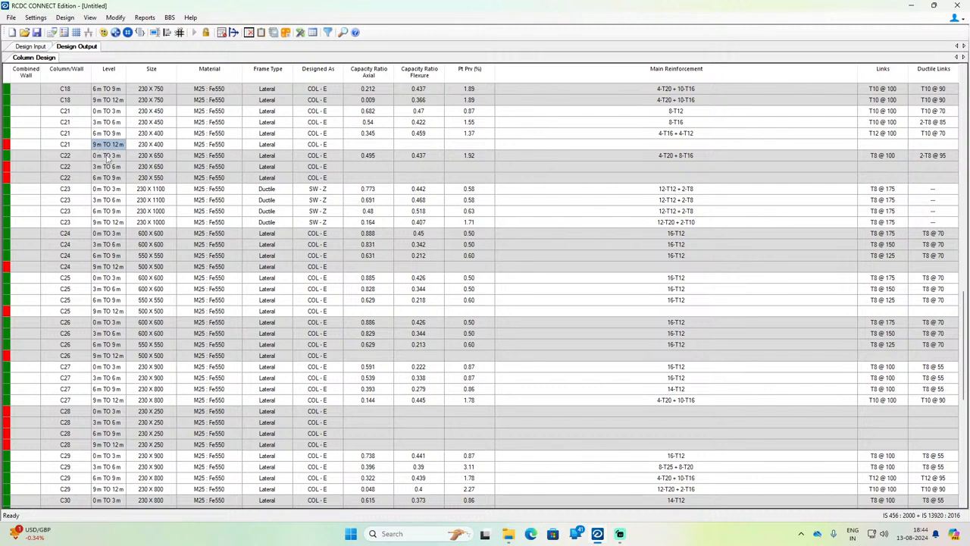
pyautogui.click(106, 167)
pyautogui.click(108, 178)
pyautogui.rightClick(106, 175)
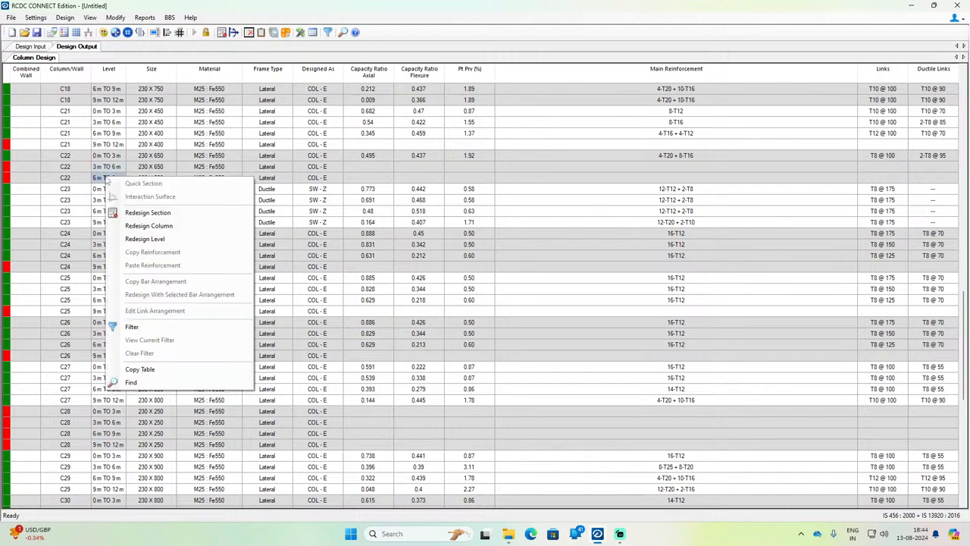
pyautogui.click(140, 228)
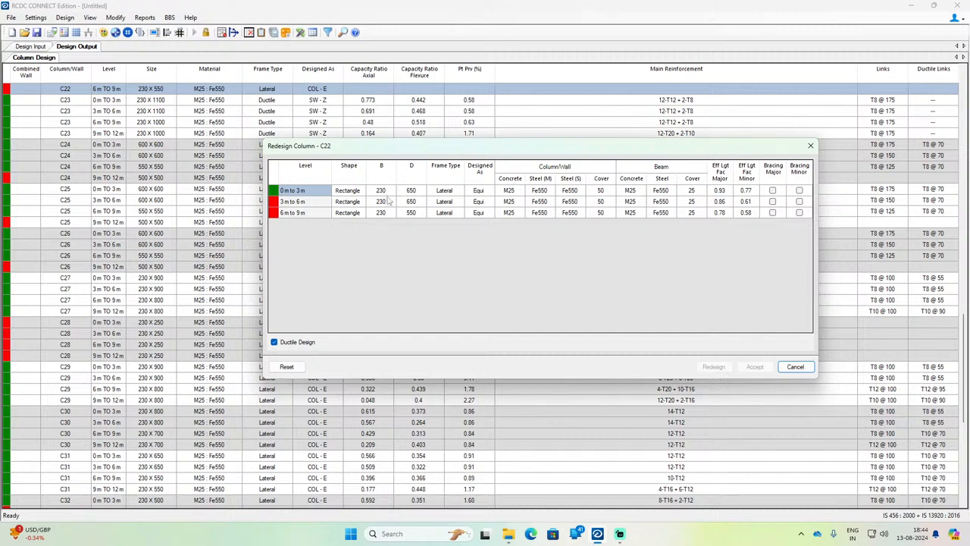
# Step: Set D to 700 mm at all three levels of column C22 and run the redesign
pyautogui.click(409, 193)
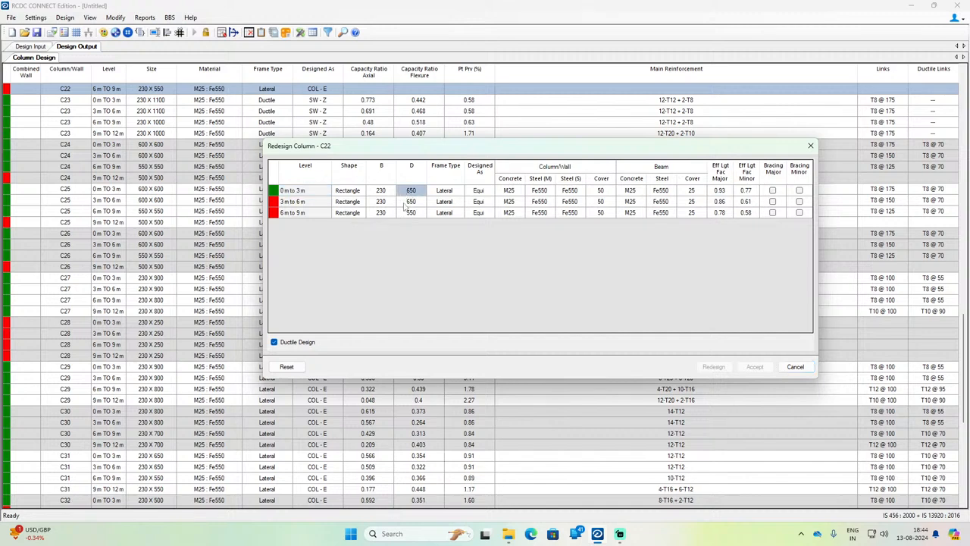
pyautogui.write('700')
pyautogui.press('Down')
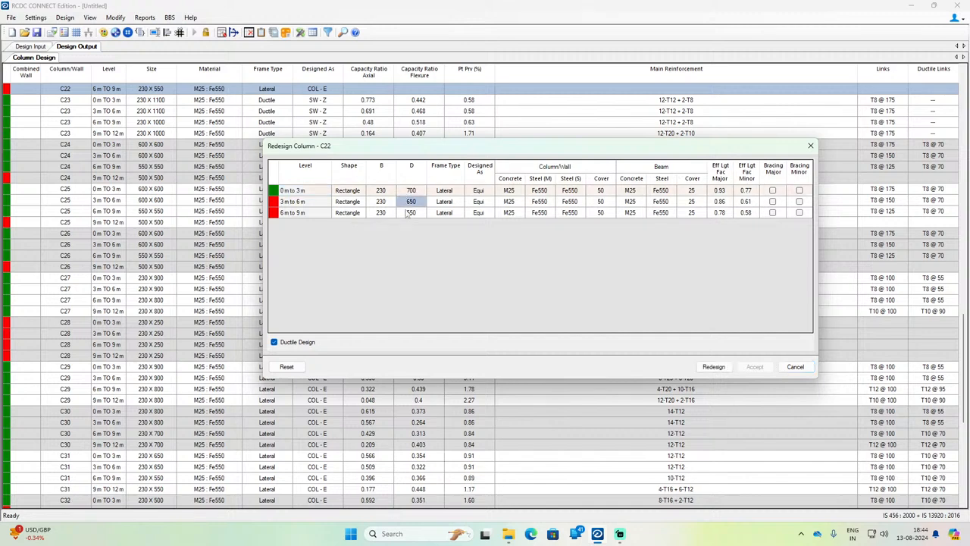
pyautogui.write('77')
pyautogui.write('0')
pyautogui.press('Down')
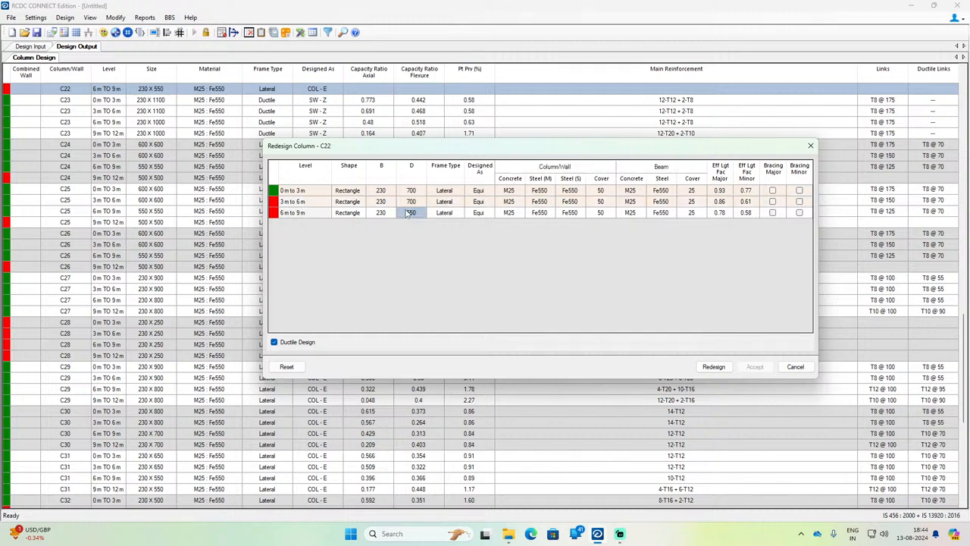
pyautogui.write('700')
pyautogui.press('Return')
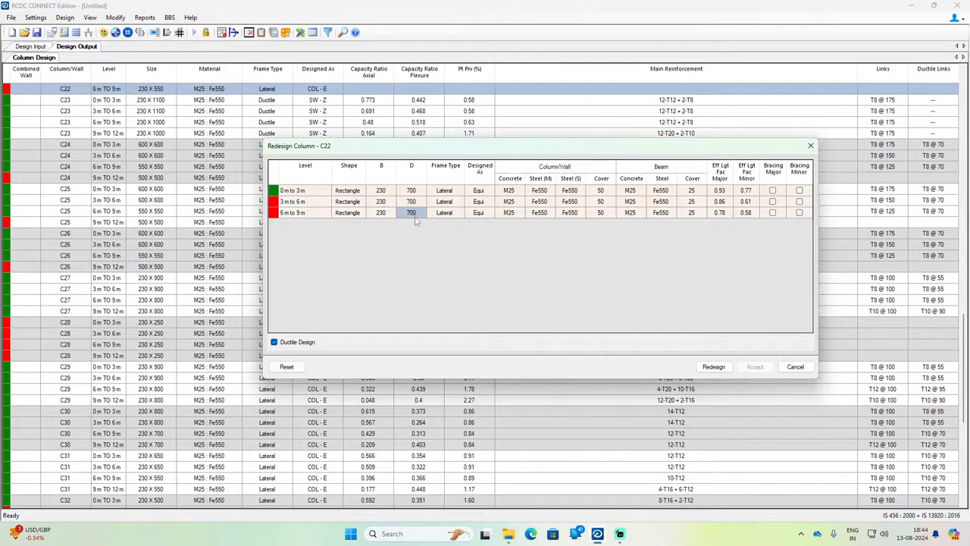
pyautogui.click(713, 367)
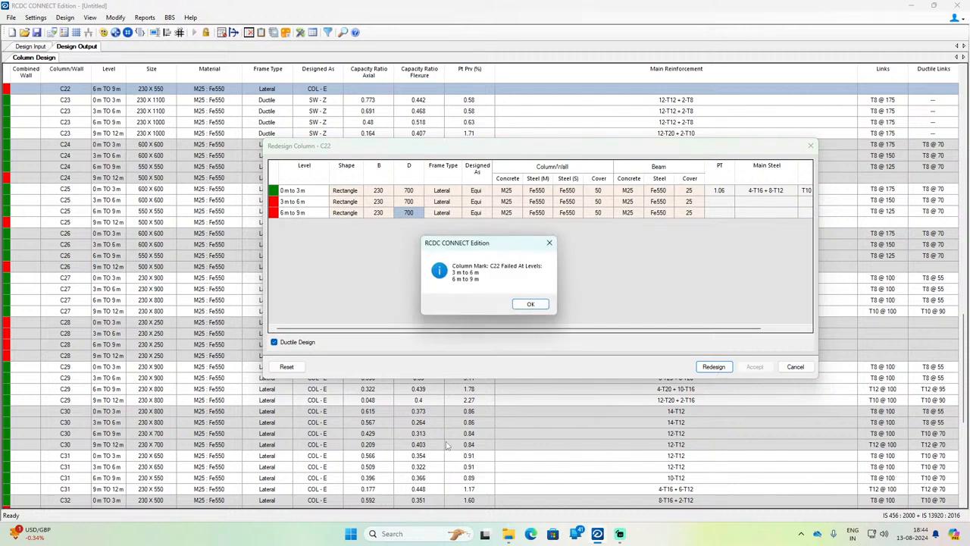
pyautogui.click(530, 304)
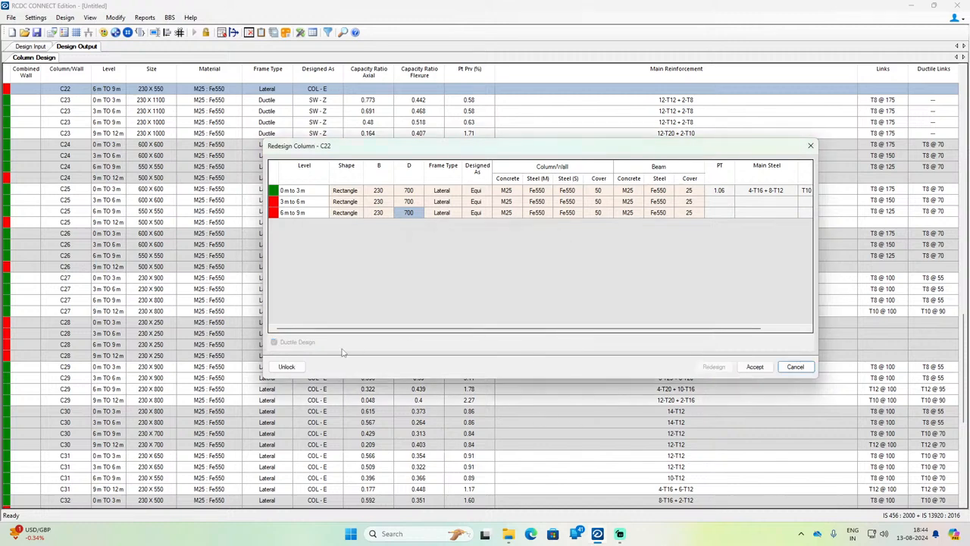
# Step: Unlock column C22 and try redesigning it with B set to 320 mm at all three levels
pyautogui.click(285, 368)
pyautogui.click(369, 194)
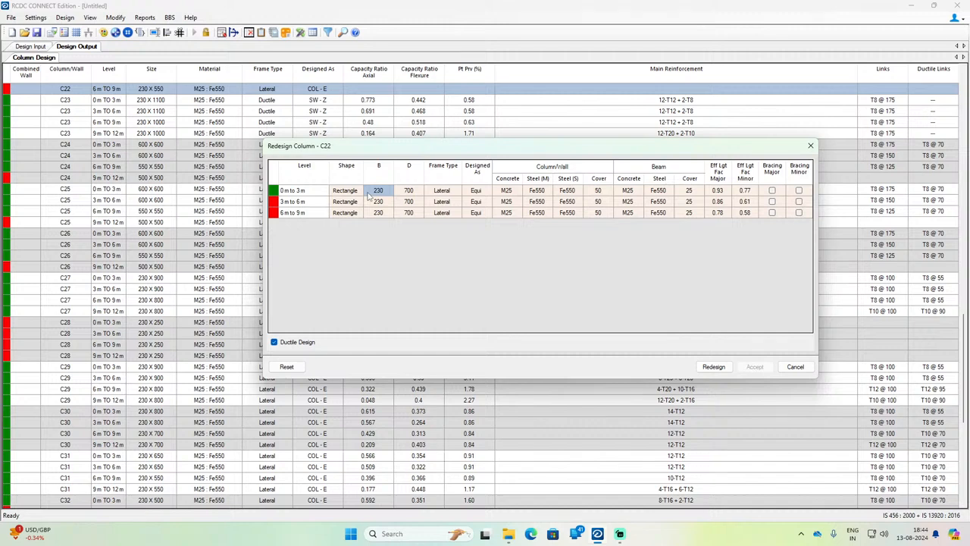
pyautogui.write('320')
pyautogui.press('Return')
pyautogui.write('320')
pyautogui.press('Return')
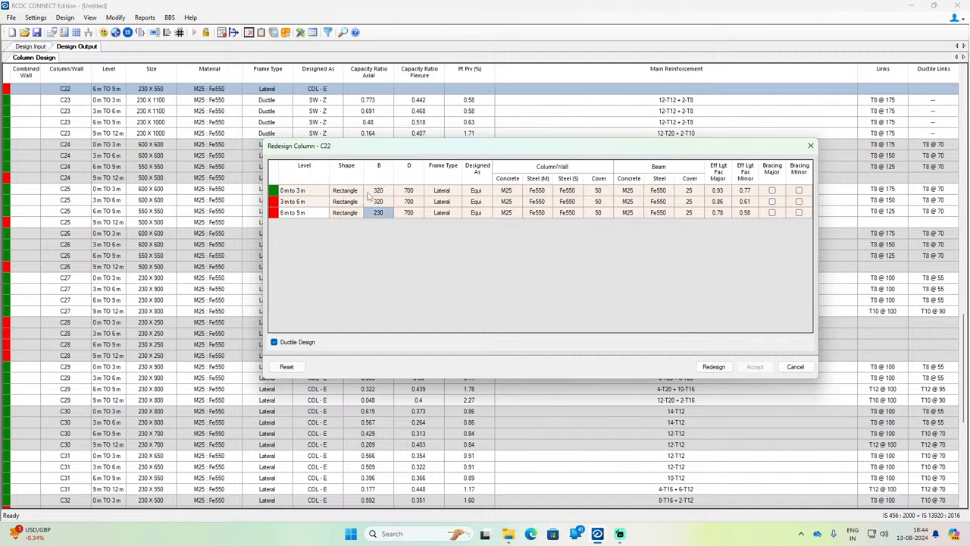
pyautogui.write('320')
pyautogui.press('Return')
pyautogui.click(713, 366)
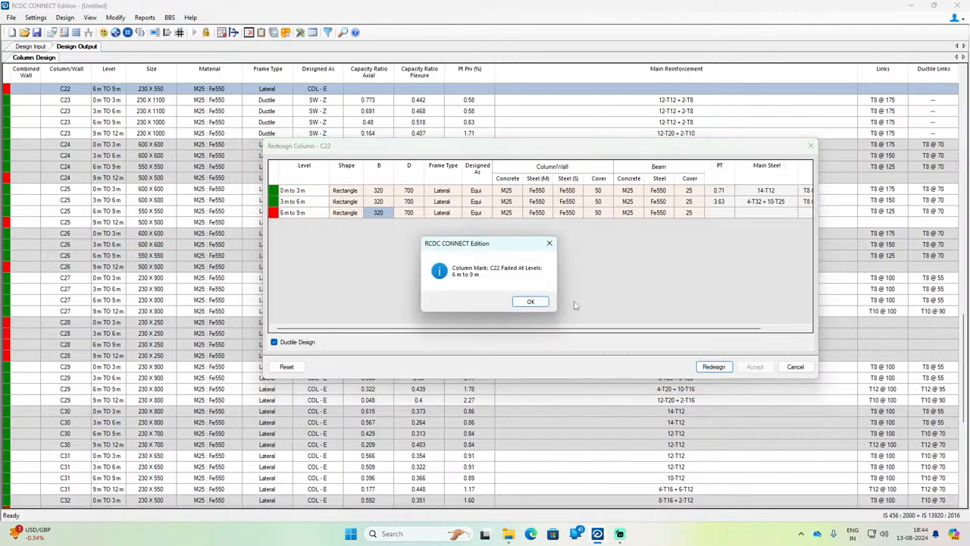
pyautogui.click(530, 300)
# Step: Unlock column C22 again and try redesigning it with B set to 350 mm at all three levels
pyautogui.click(387, 192)
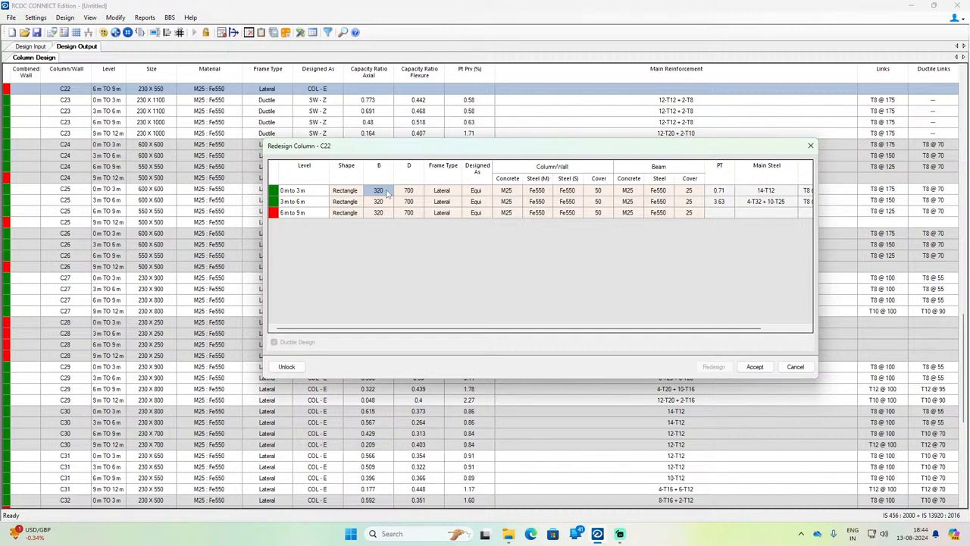
pyautogui.click(287, 366)
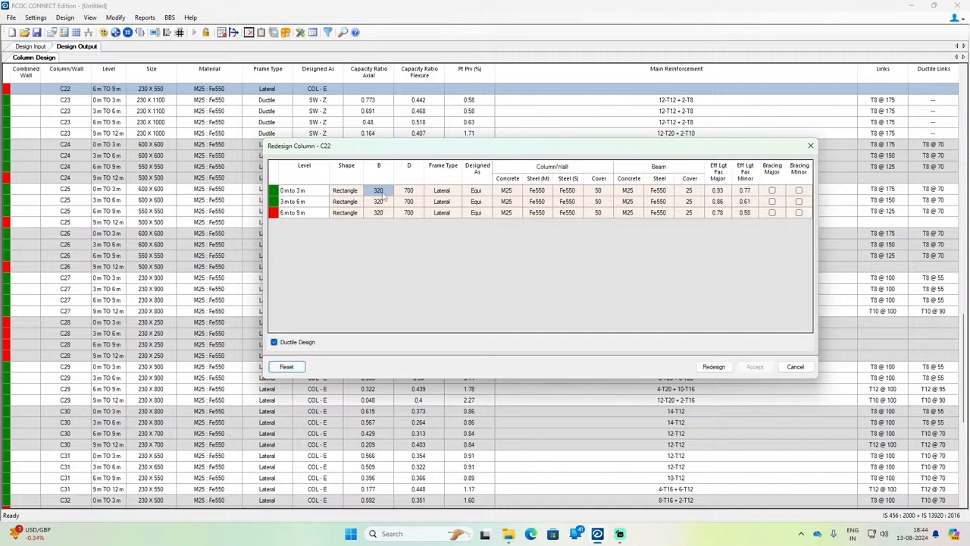
pyautogui.click(383, 196)
pyautogui.write('350')
pyautogui.press('Return')
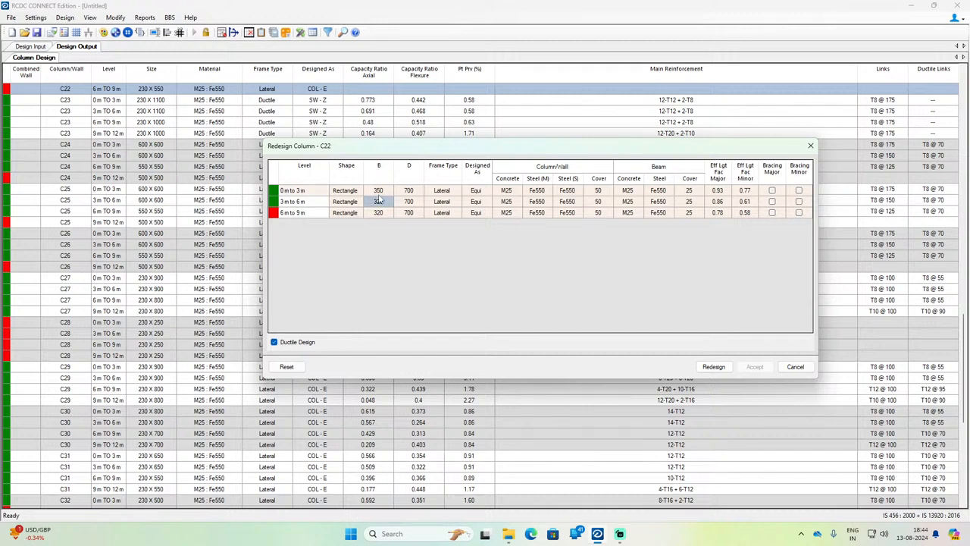
pyautogui.write('350')
pyautogui.press('Return')
pyautogui.write('350')
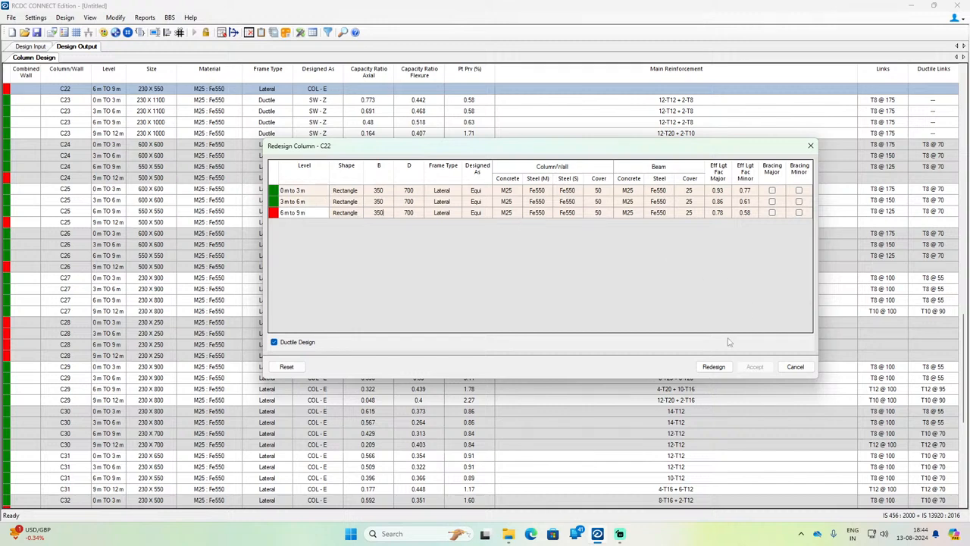
pyautogui.click(713, 367)
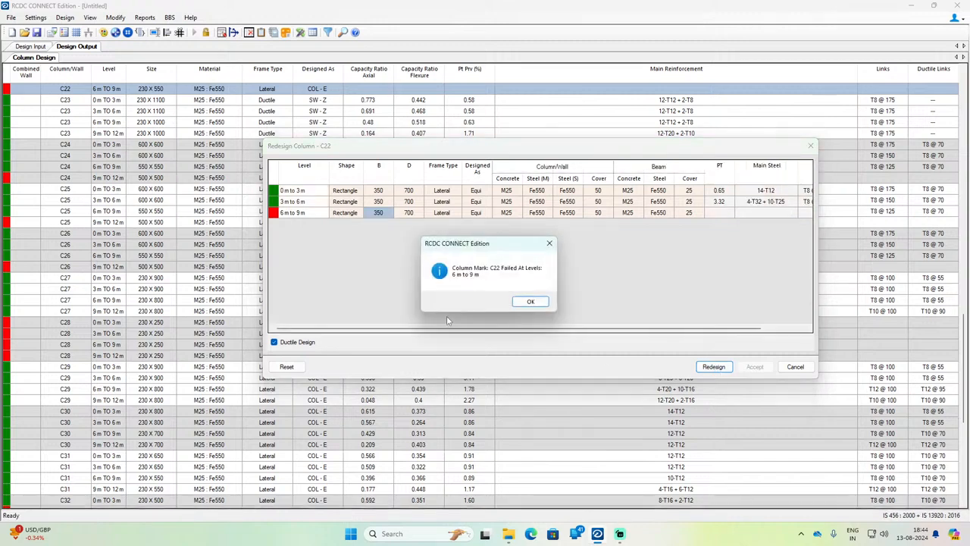
pyautogui.click(531, 302)
# Step: Unlock column C22, redesign it with B set to 420 mm at all three levels and accept the result
pyautogui.click(383, 191)
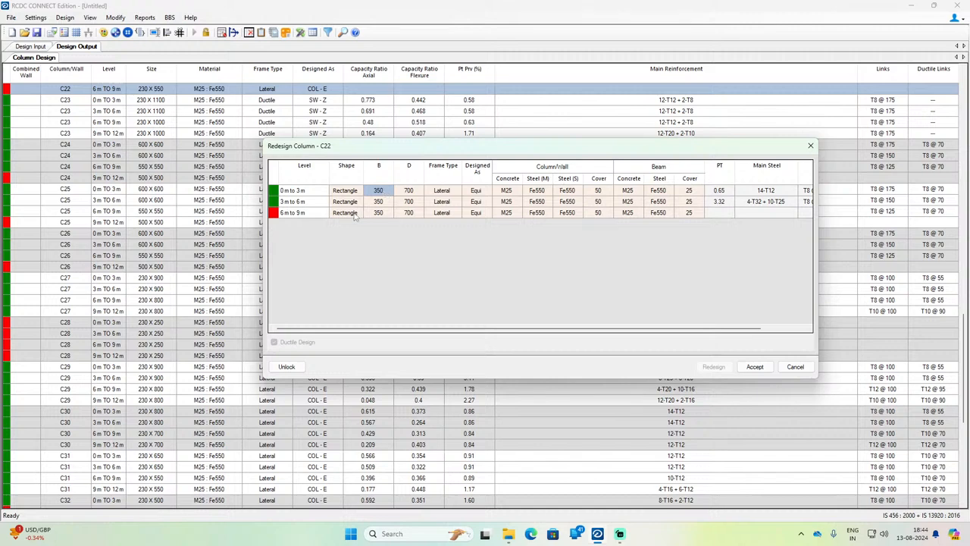
pyautogui.click(293, 369)
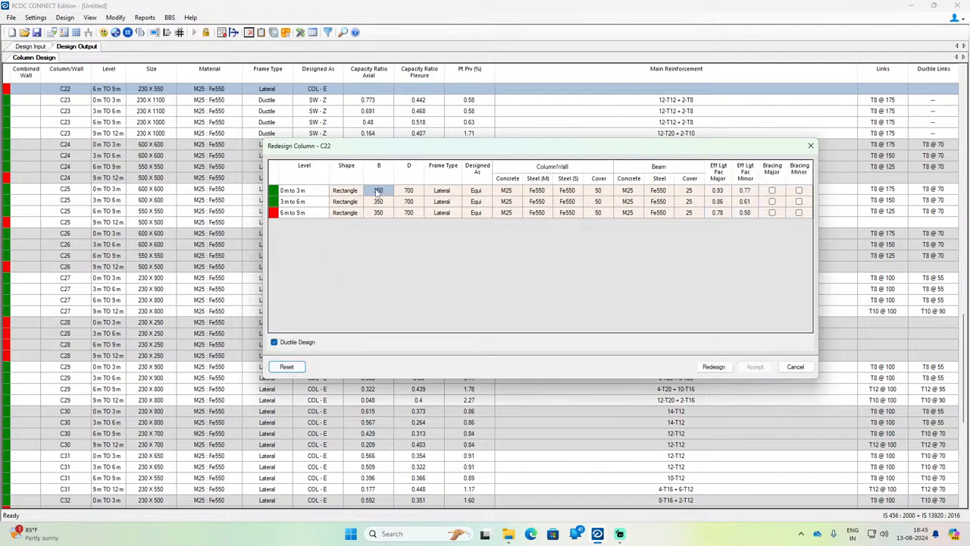
pyautogui.click(378, 191)
pyautogui.write('420')
pyautogui.press('Return')
pyautogui.write('42')
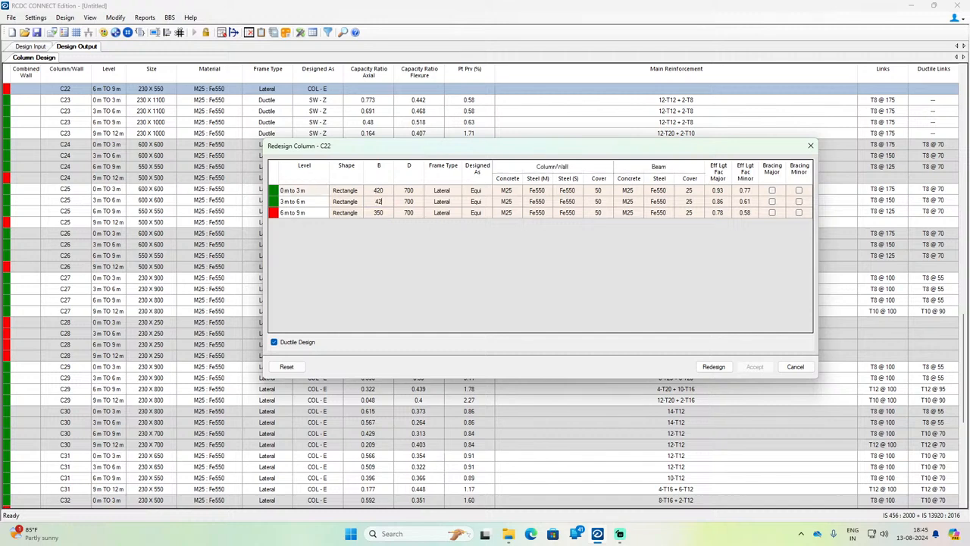
pyautogui.write('0')
pyautogui.press('Return')
pyautogui.write('42')
pyautogui.press('Return')
pyautogui.click(716, 366)
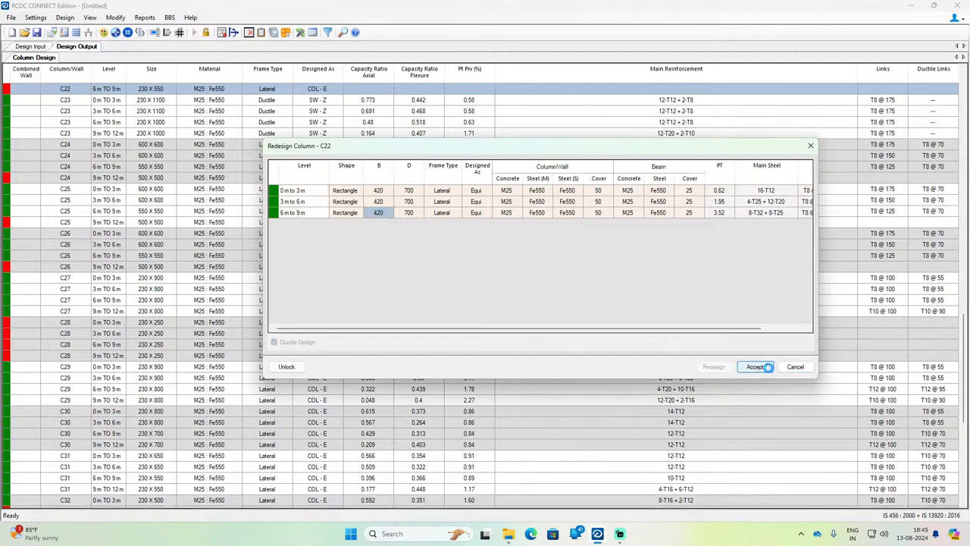
pyautogui.click(755, 366)
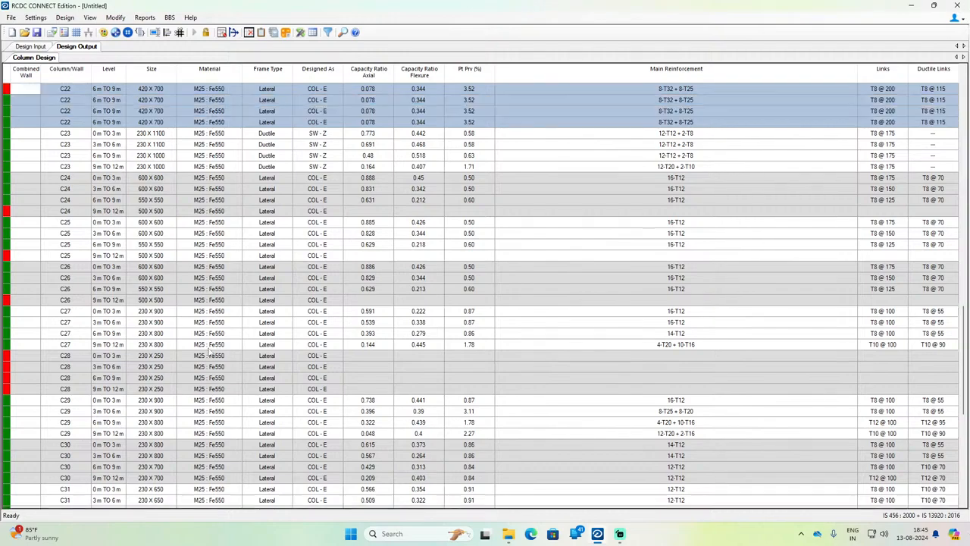
# Step: Redesign column C38 with D set to 450 mm at all four levels and accept the result
pyautogui.scroll(20, 208, 351)
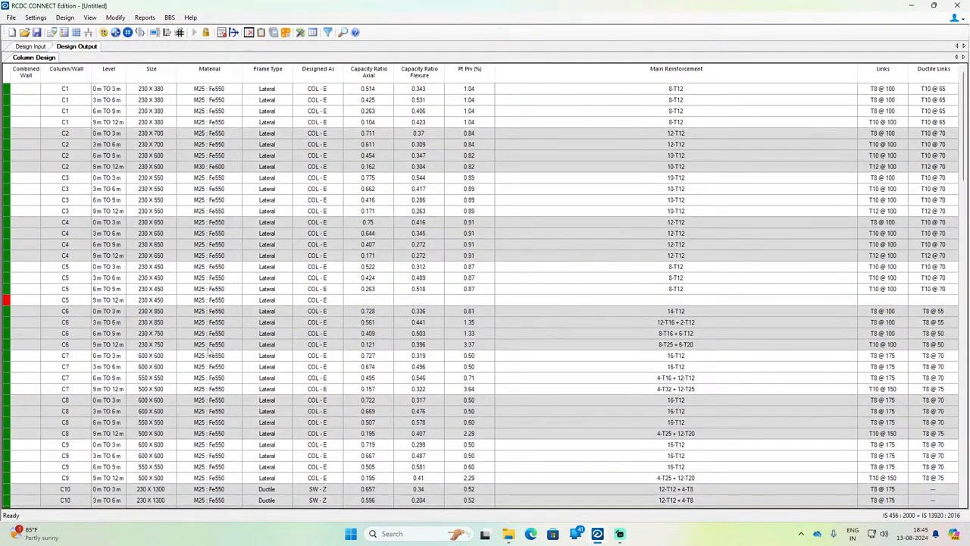
pyautogui.scroll(-20, 209, 351)
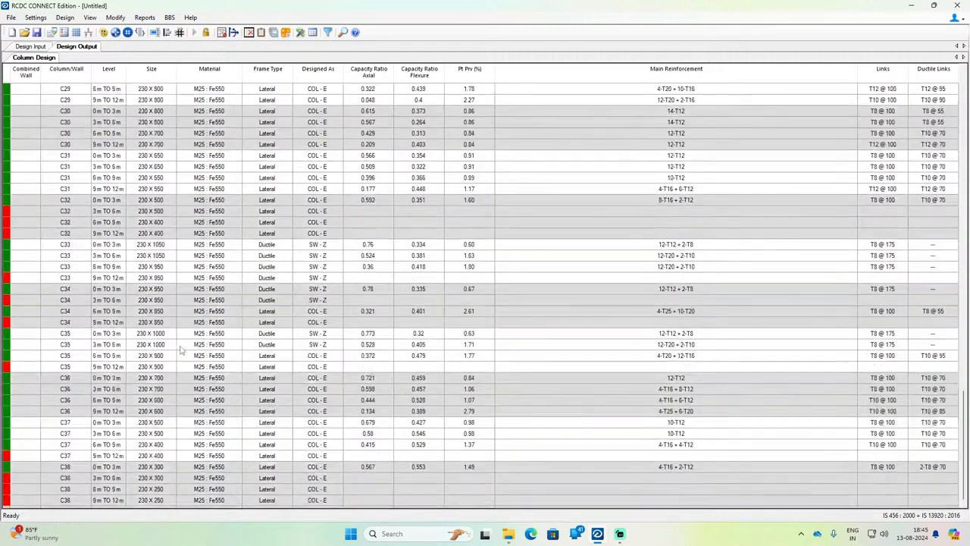
pyautogui.click(138, 480)
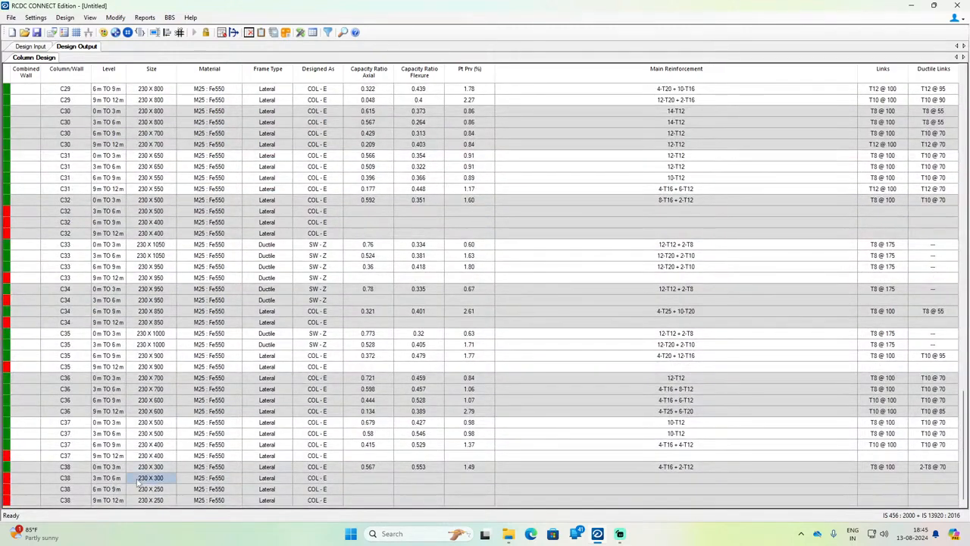
pyautogui.rightClick(137, 485)
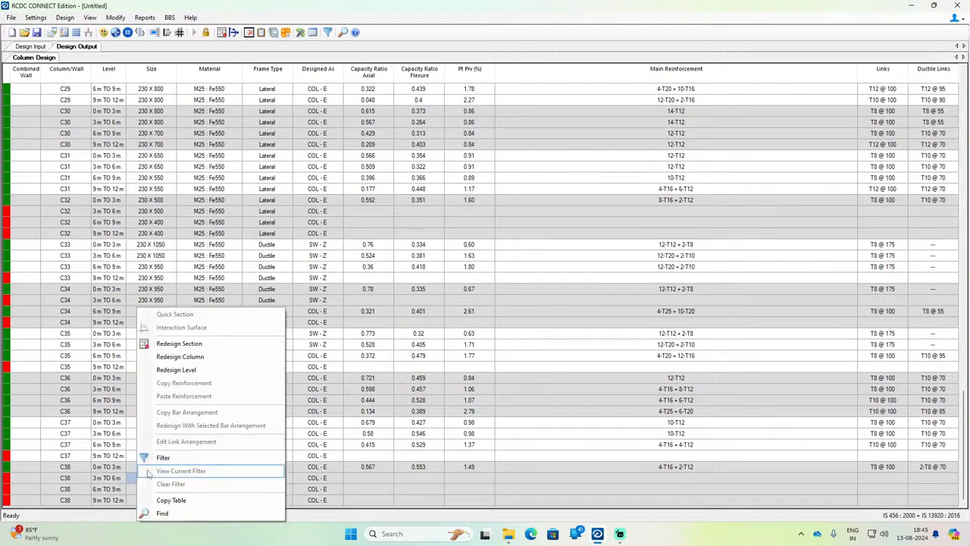
pyautogui.click(174, 354)
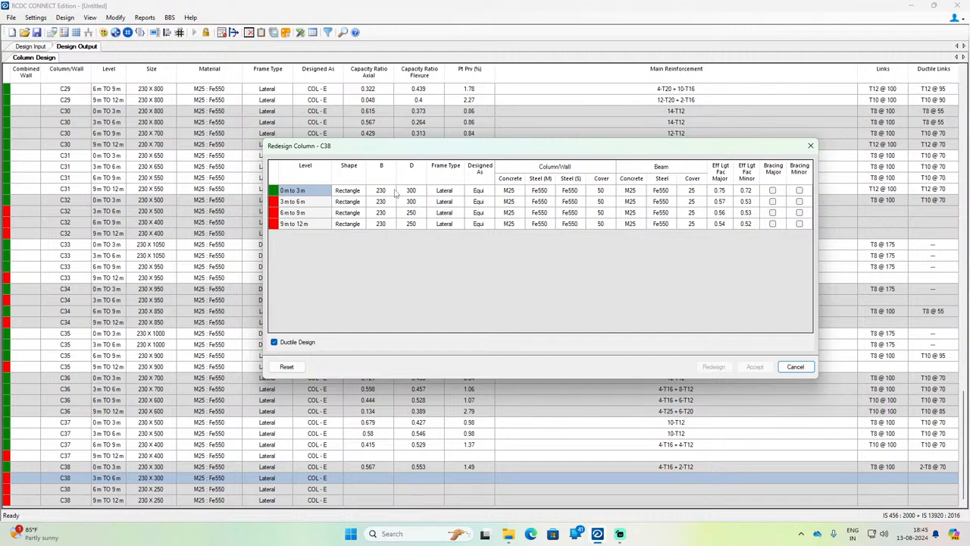
pyautogui.click(416, 194)
pyautogui.write('3')
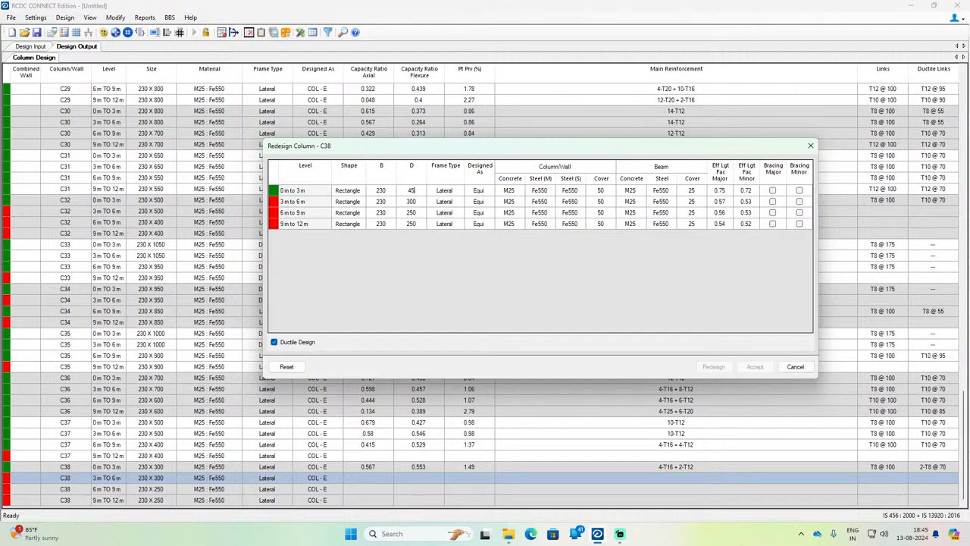
pyautogui.write('50')
pyautogui.click(418, 202)
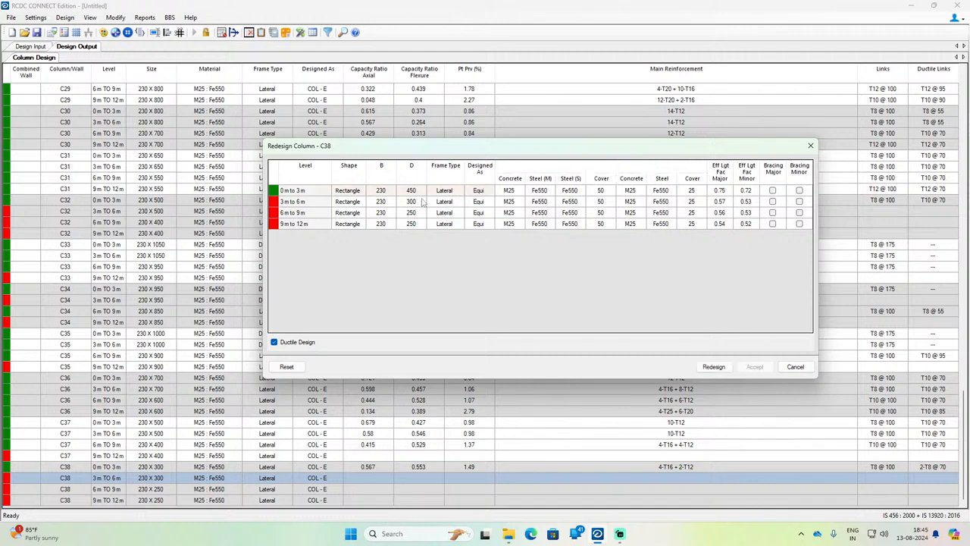
pyautogui.write('450')
pyautogui.press('Return')
pyautogui.write('450')
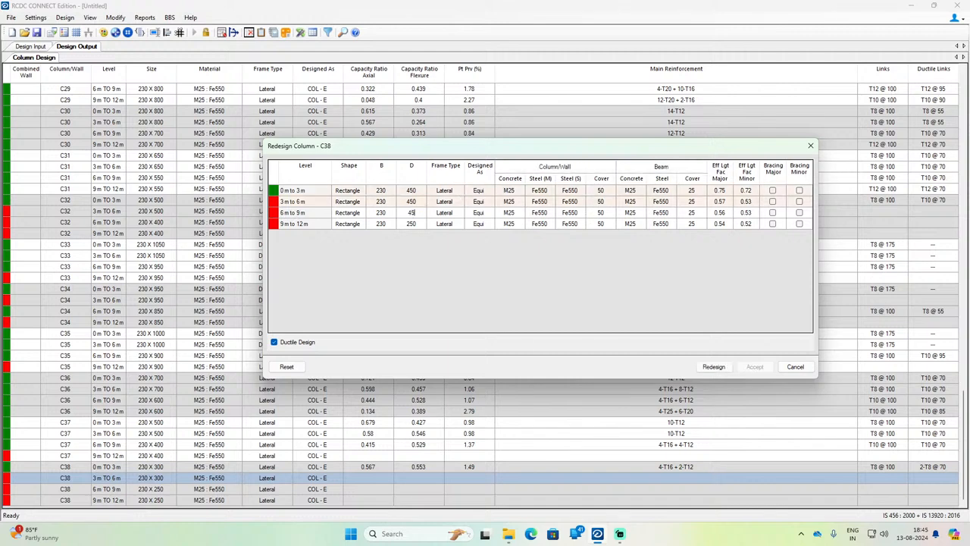
pyautogui.press('Return')
pyautogui.write('45')
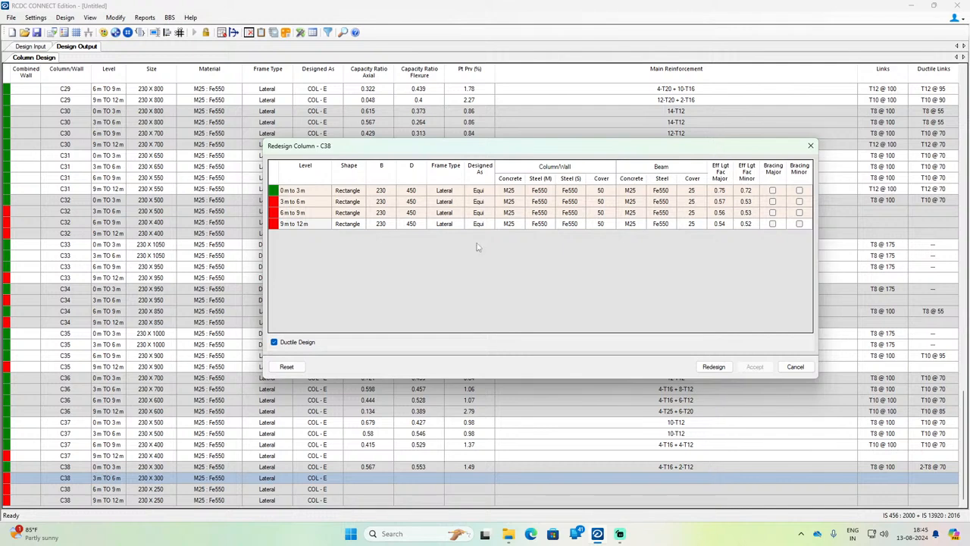
pyautogui.click(712, 366)
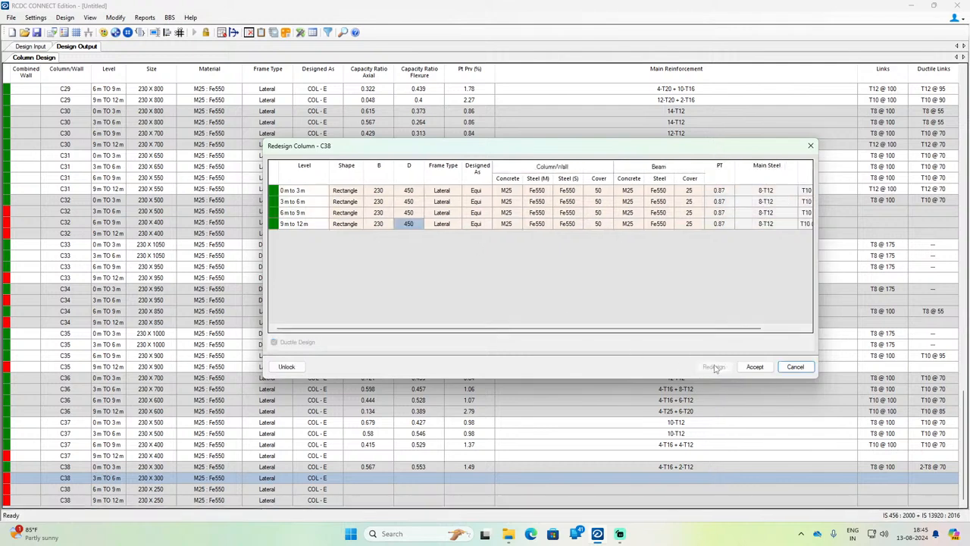
pyautogui.click(754, 367)
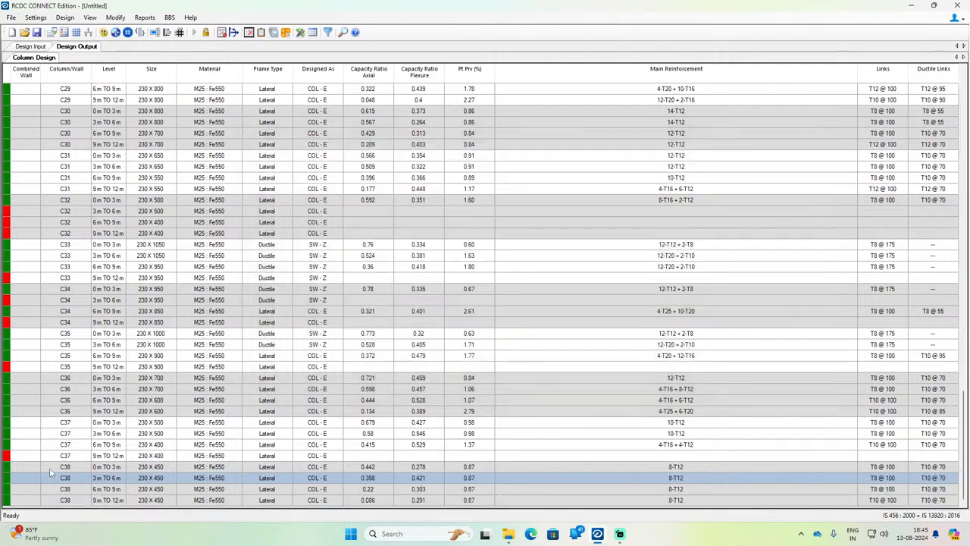
# Step: Set D to 500 mm at the 6 m to 9 m and 9 m to 12 m levels of column C37 and run the redesign
pyautogui.click(55, 456)
pyautogui.rightClick(54, 455)
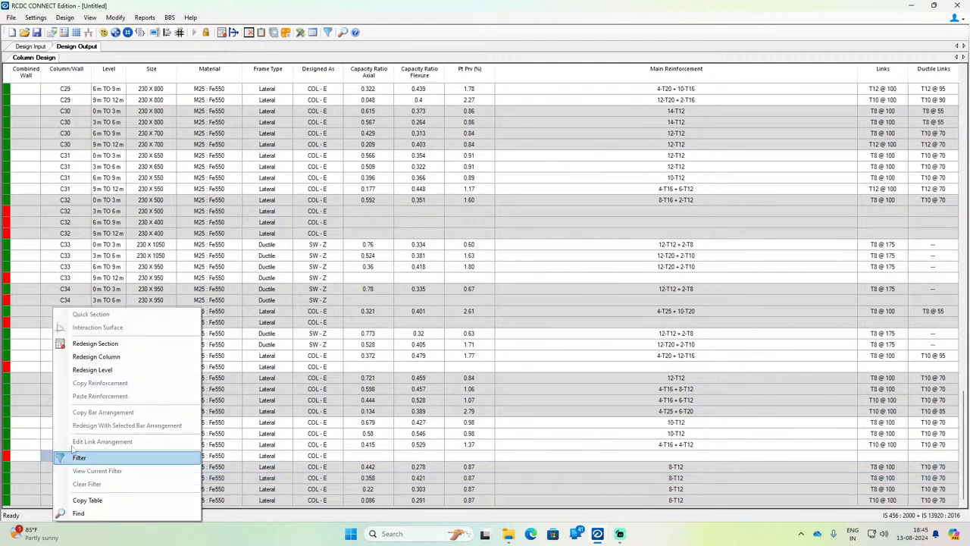
pyautogui.click(106, 366)
pyautogui.click(415, 191)
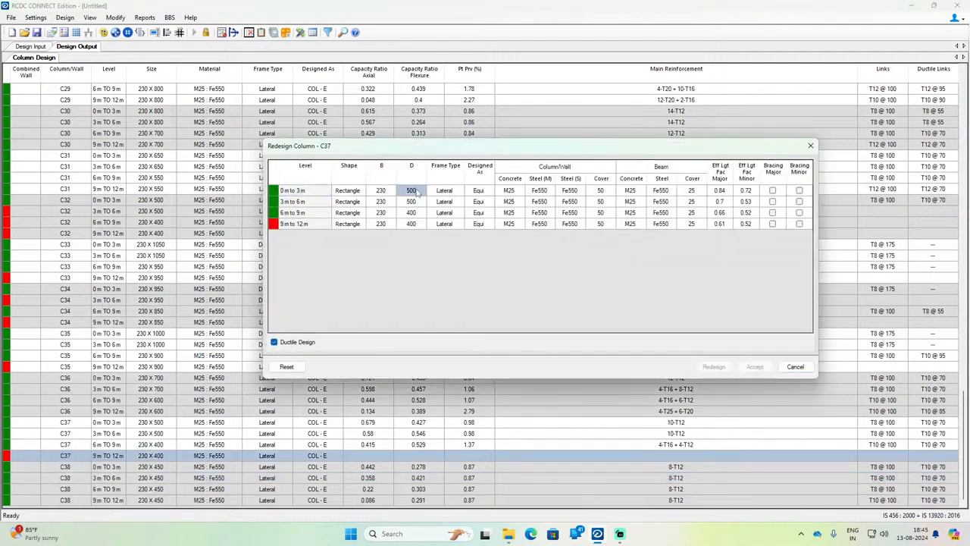
pyautogui.click(413, 212)
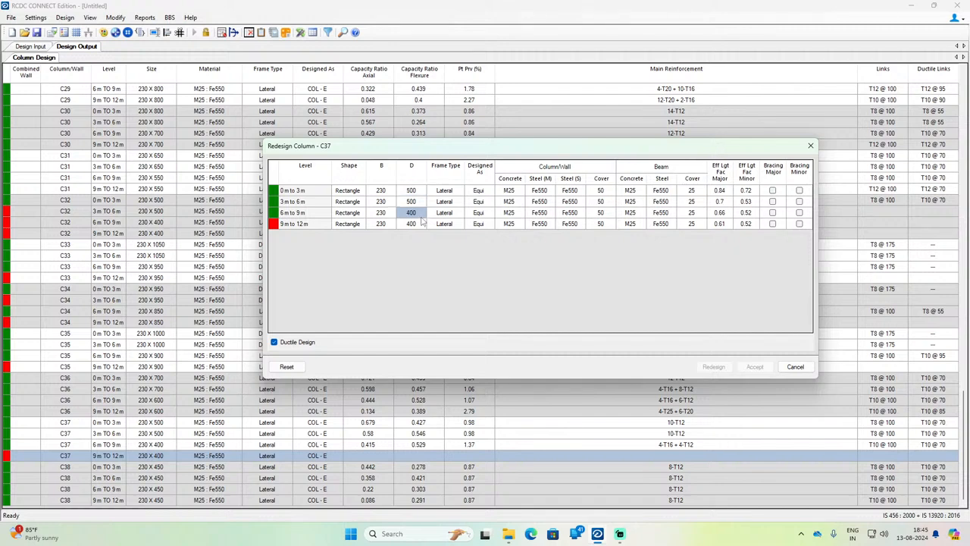
pyautogui.write('500')
pyautogui.click(421, 223)
pyautogui.write('5')
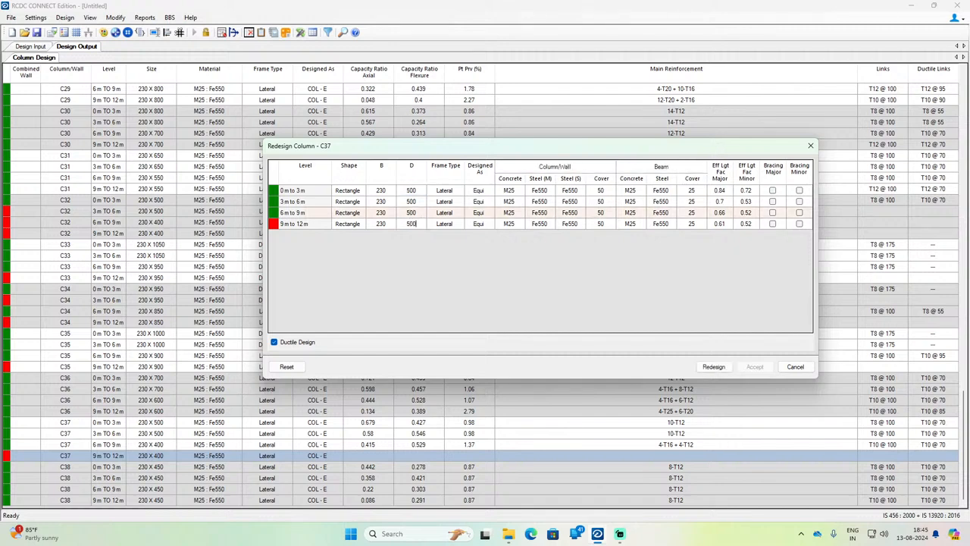
pyautogui.press('Return')
pyautogui.click(700, 366)
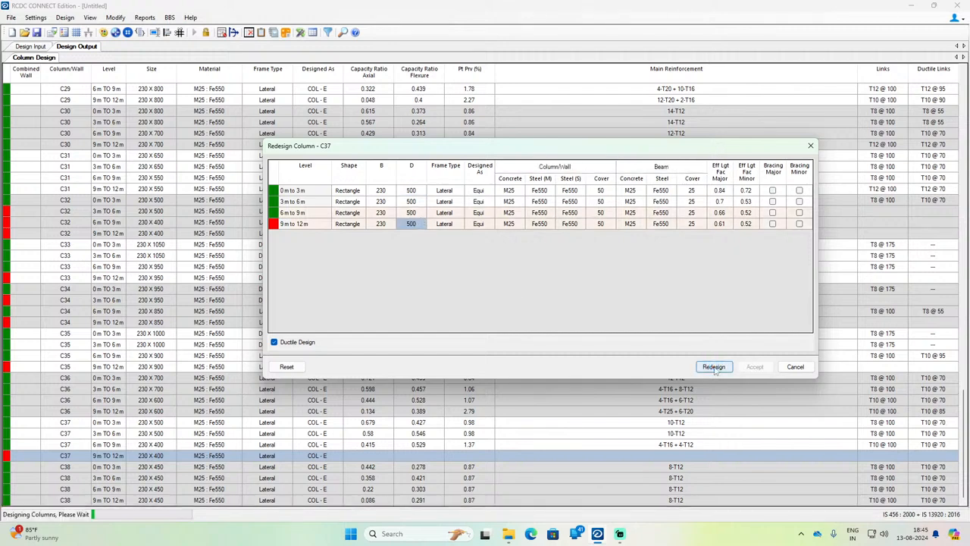
pyautogui.click(544, 304)
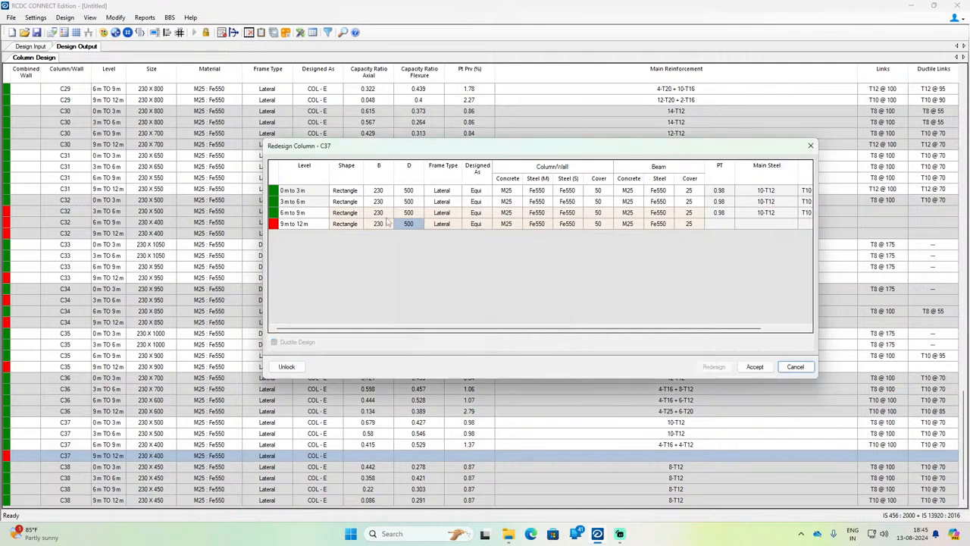
# Step: Unlock column C37, redesign it with B set to 380 mm at all four levels and accept the result
pyautogui.click(381, 194)
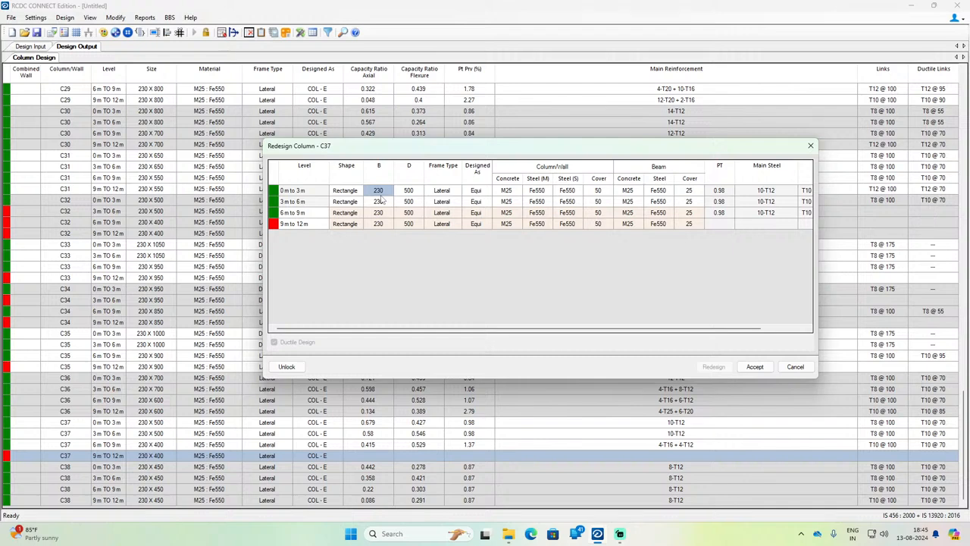
pyautogui.click(288, 367)
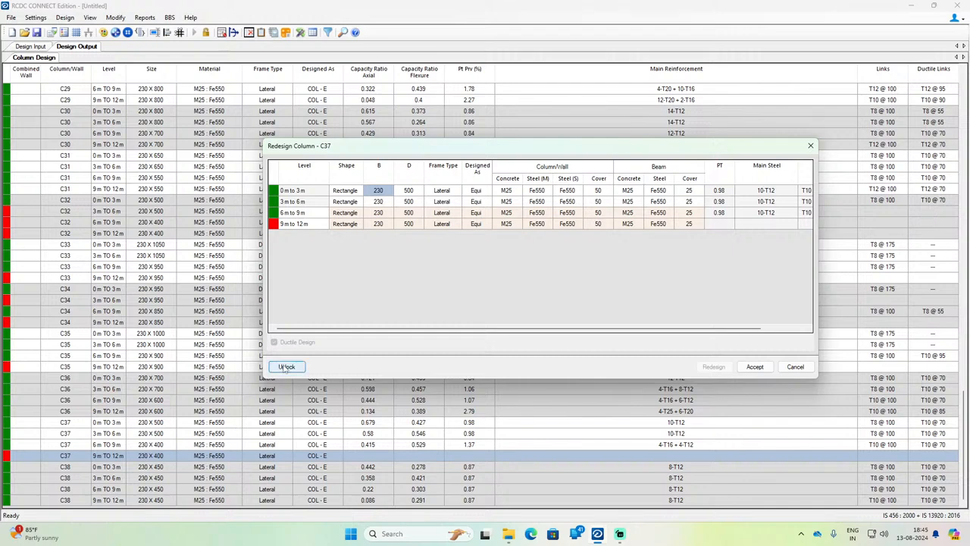
pyautogui.click(379, 191)
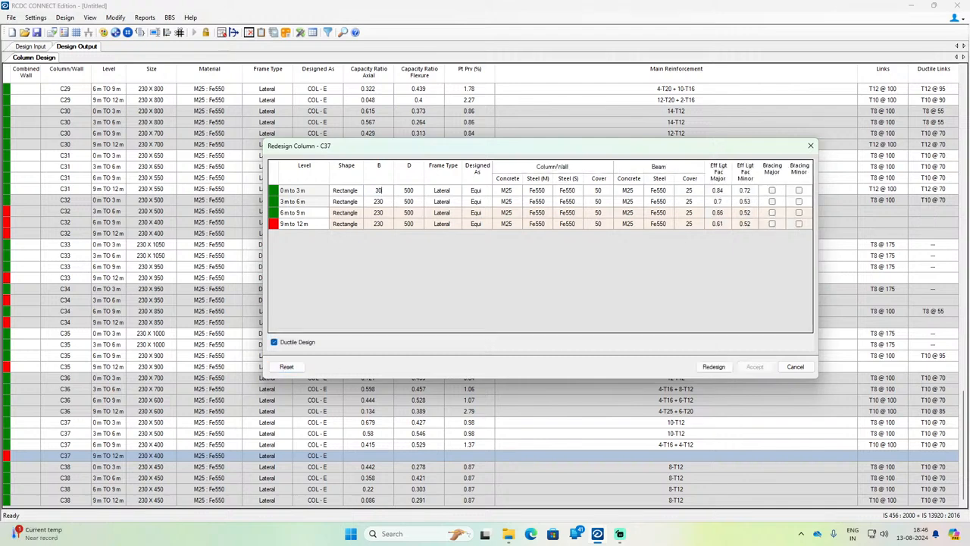
pyautogui.write('380')
pyautogui.press('Return')
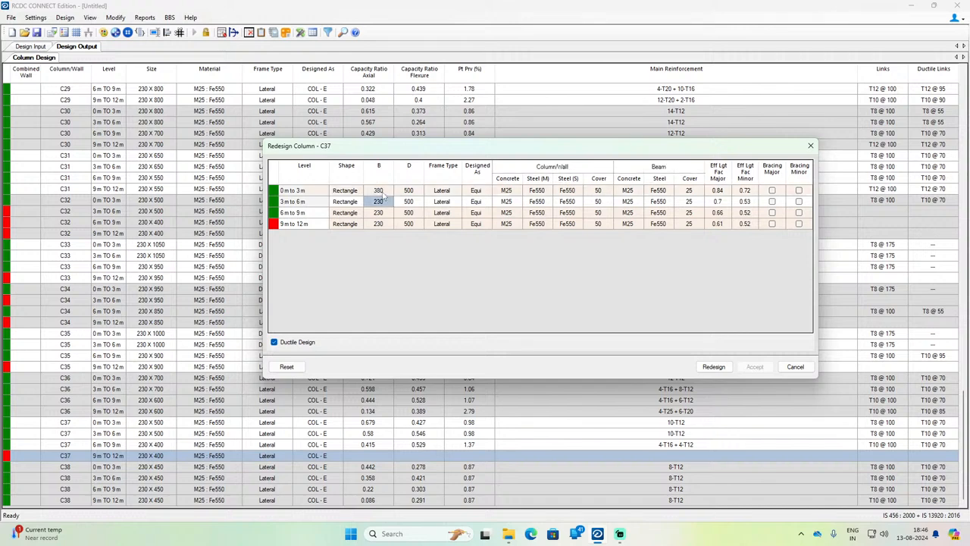
pyautogui.write('380')
pyautogui.press('Return')
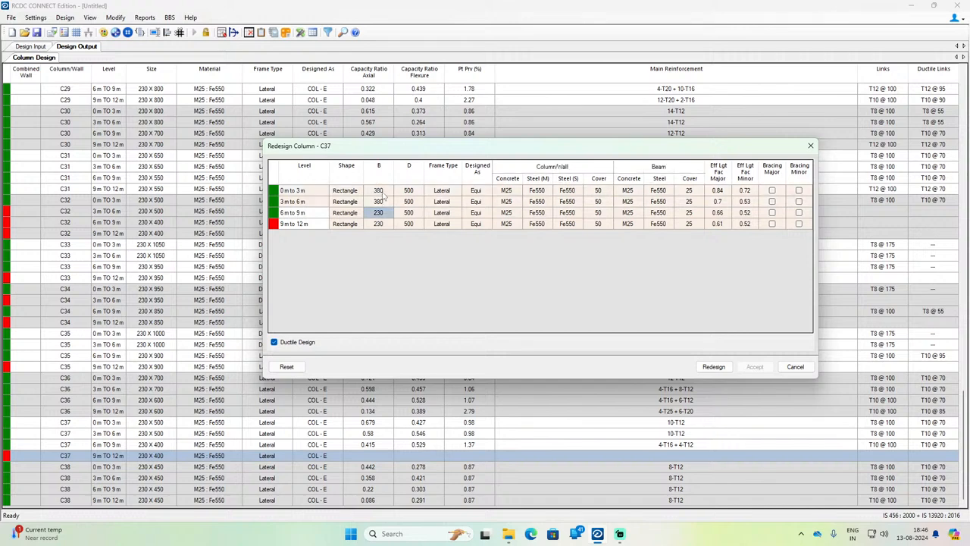
pyautogui.write('380')
pyautogui.press('Return')
pyautogui.write('3')
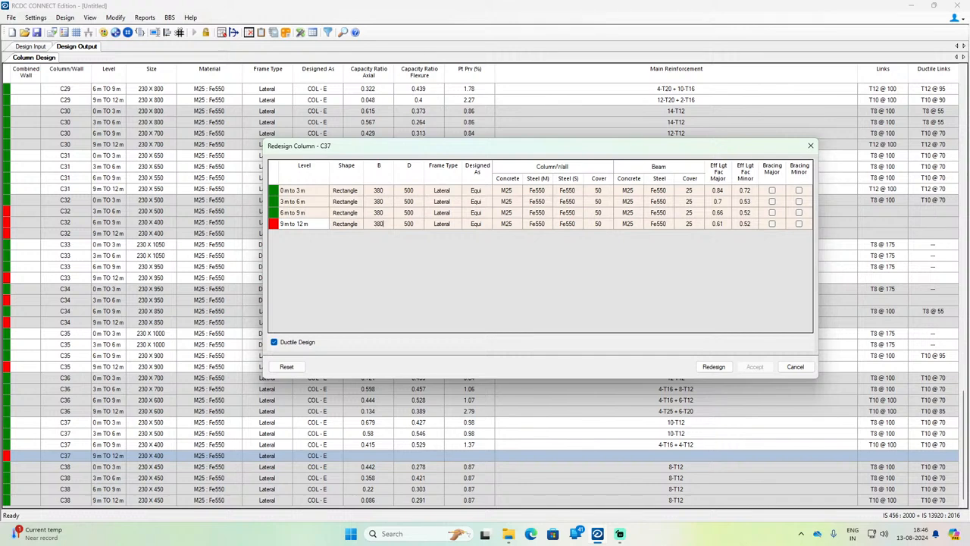
pyautogui.press('Return')
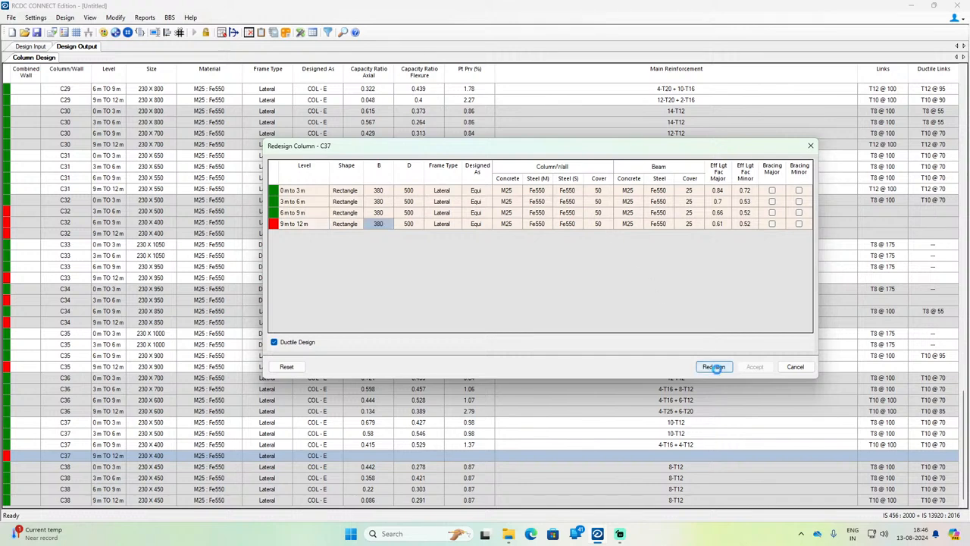
pyautogui.click(715, 367)
pyautogui.click(755, 366)
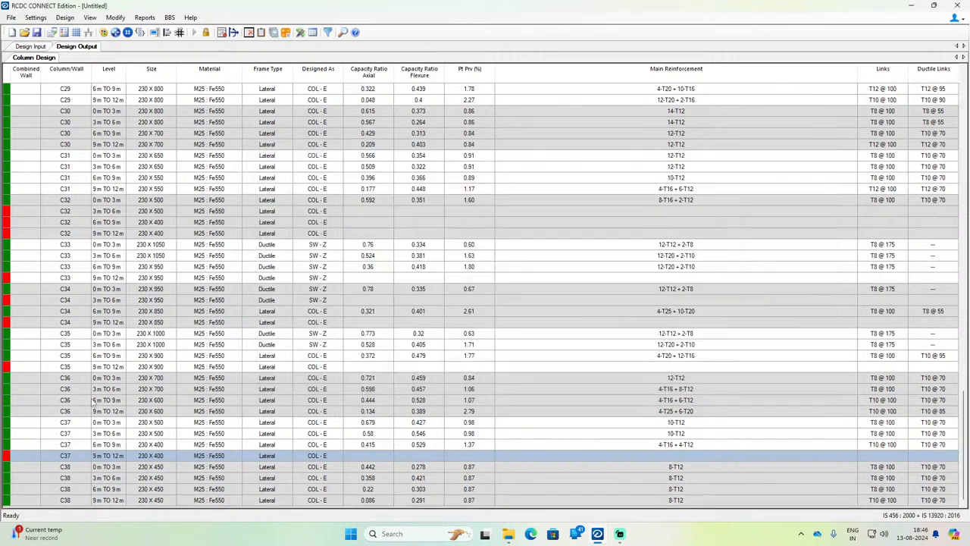
# Step: Redesign column C35 with B set to 380 mm at all four levels and accept the result
pyautogui.click(64, 367)
pyautogui.rightClick(64, 367)
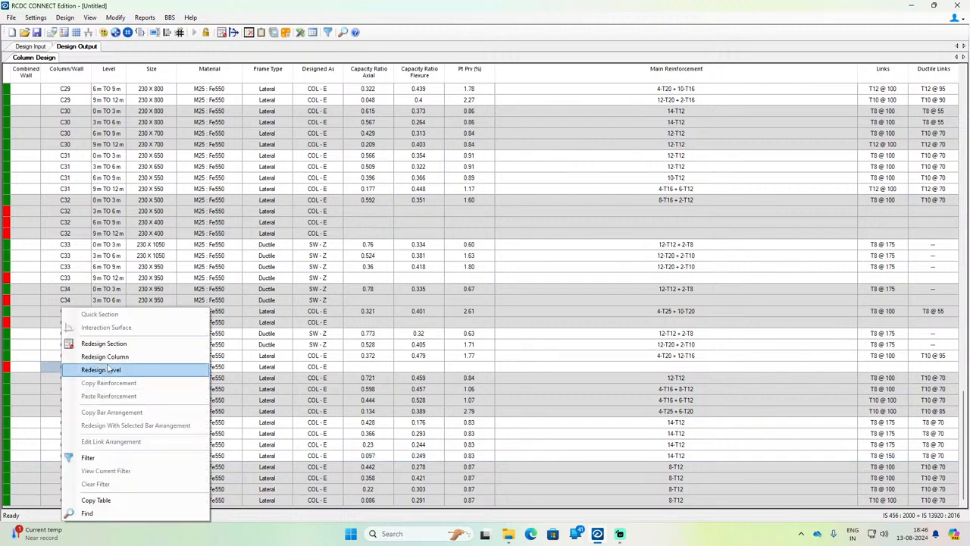
pyautogui.click(83, 353)
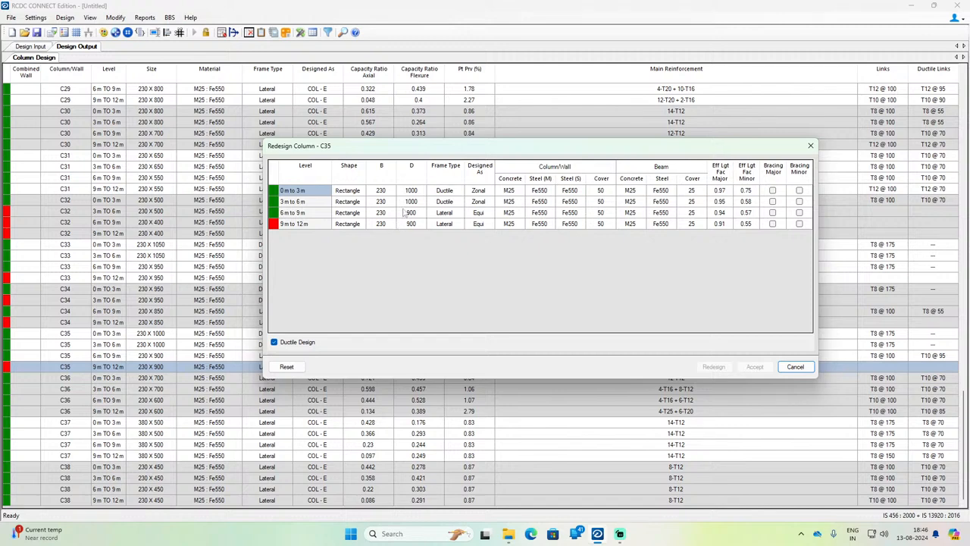
pyautogui.click(382, 193)
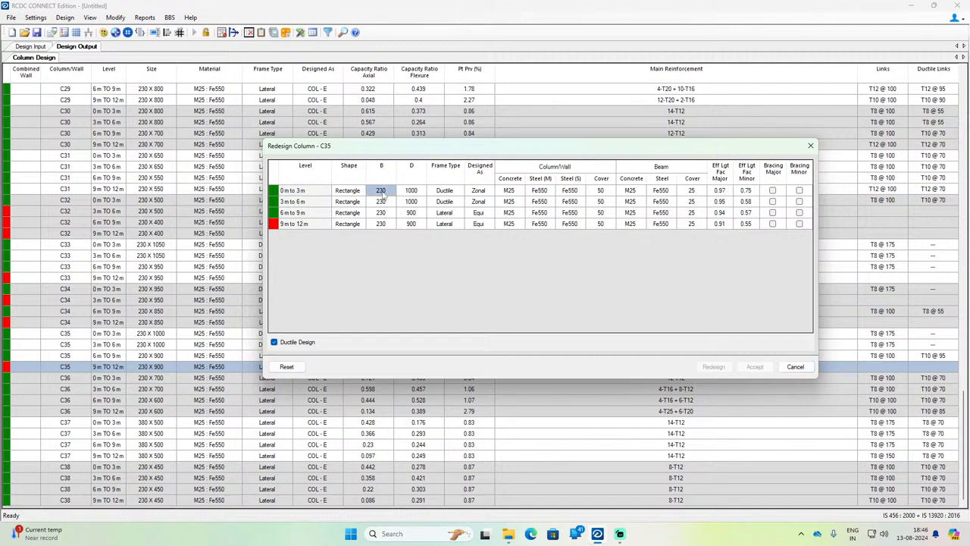
pyautogui.write('3')
pyautogui.press('Return')
pyautogui.write('380')
pyautogui.press('Return')
pyautogui.write('380')
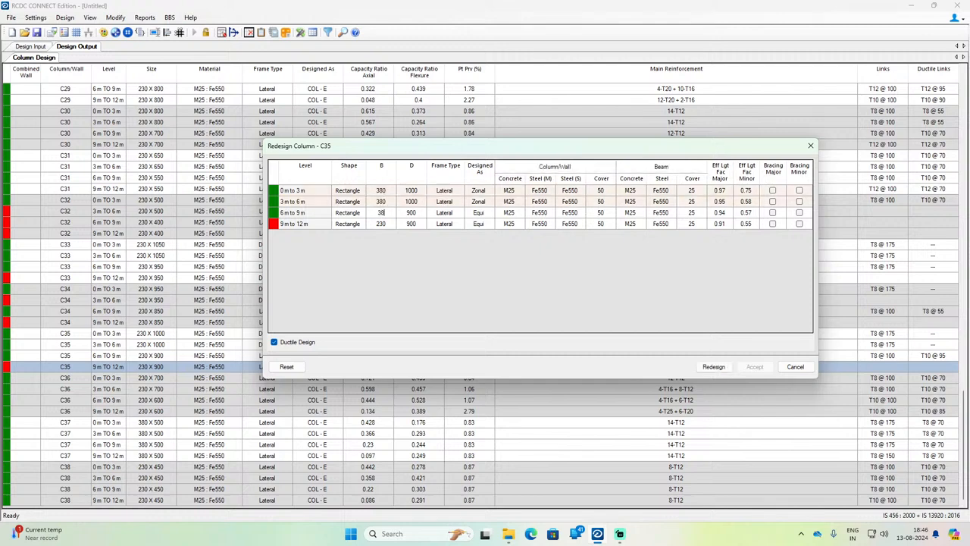
pyautogui.press('Return')
pyautogui.write('3')
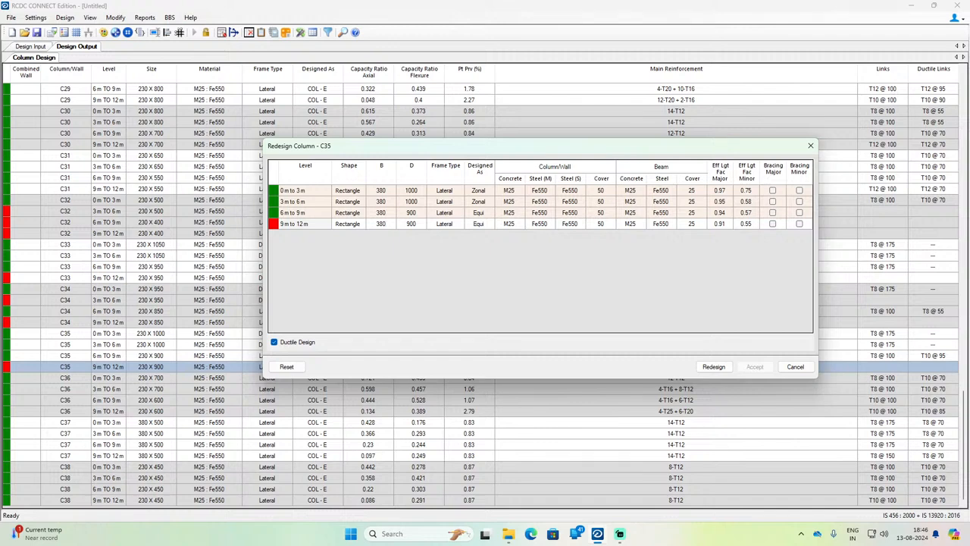
pyautogui.click(713, 366)
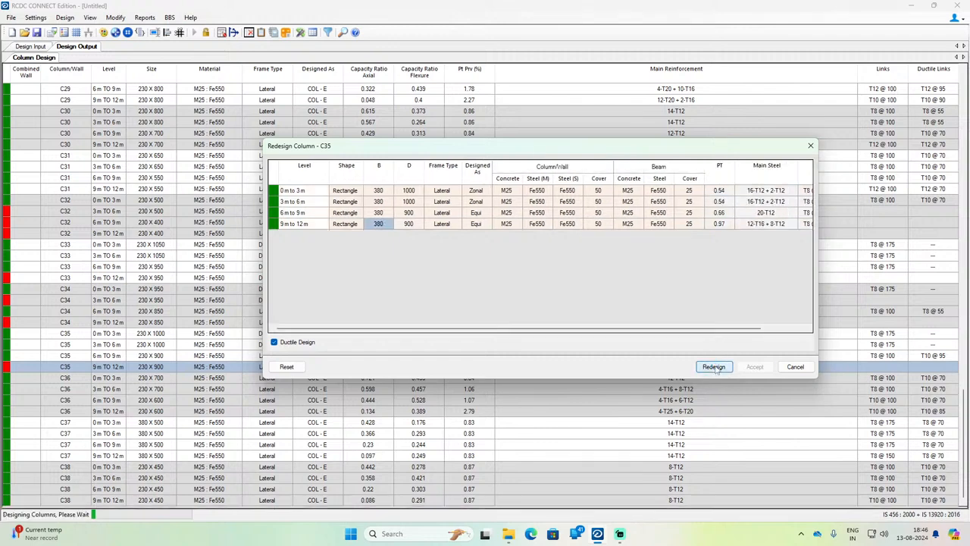
pyautogui.click(752, 366)
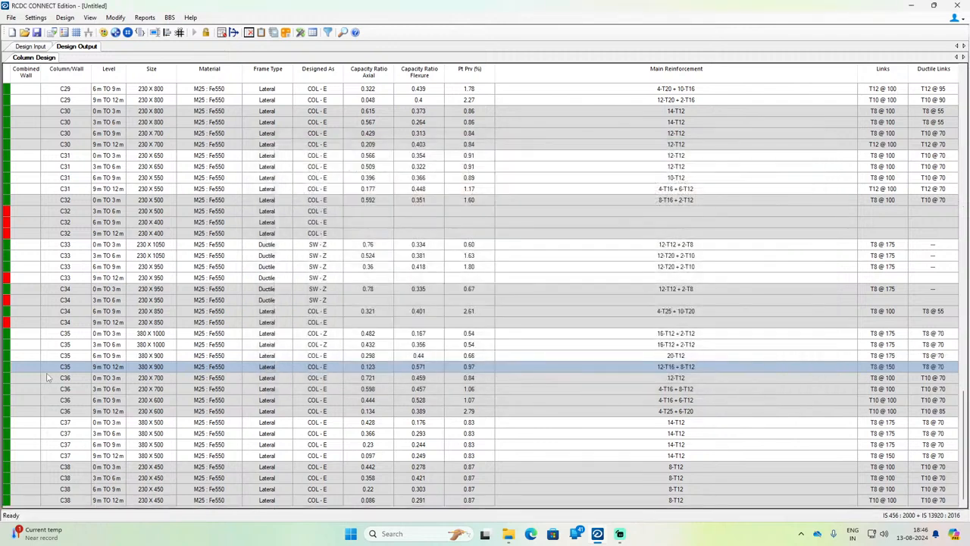
# Step: Redesign column C34 with B set to 380 mm at all four levels and accept the result
pyautogui.click(97, 324)
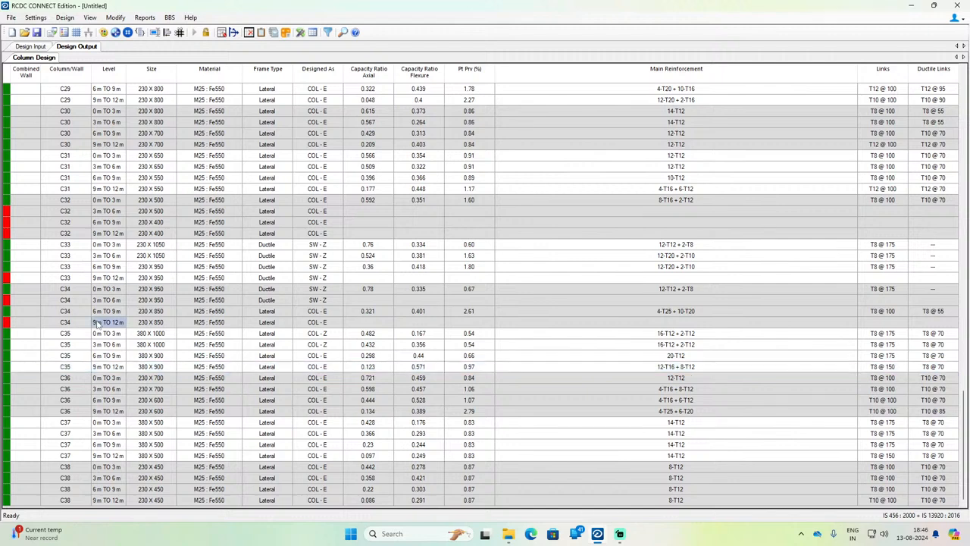
pyautogui.rightClick(97, 324)
pyautogui.click(136, 357)
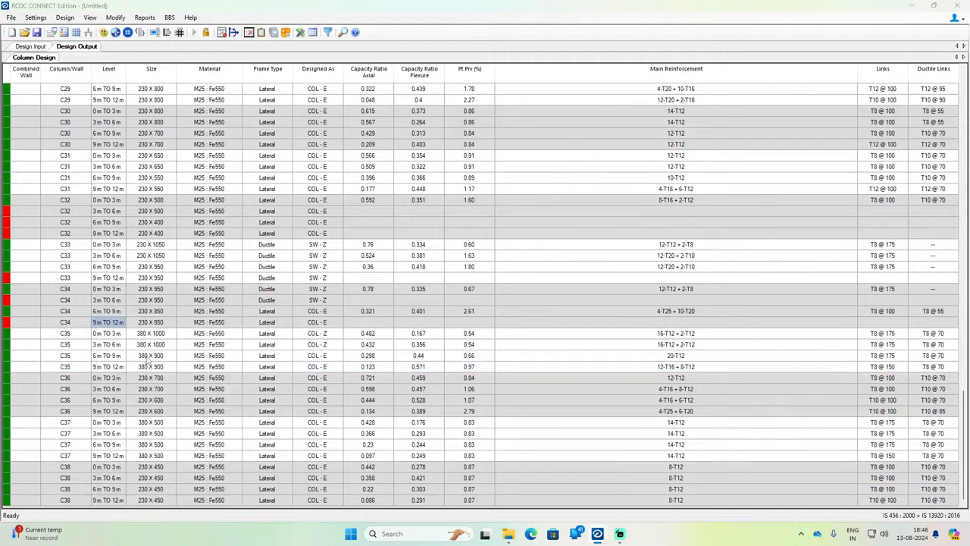
pyautogui.click(390, 194)
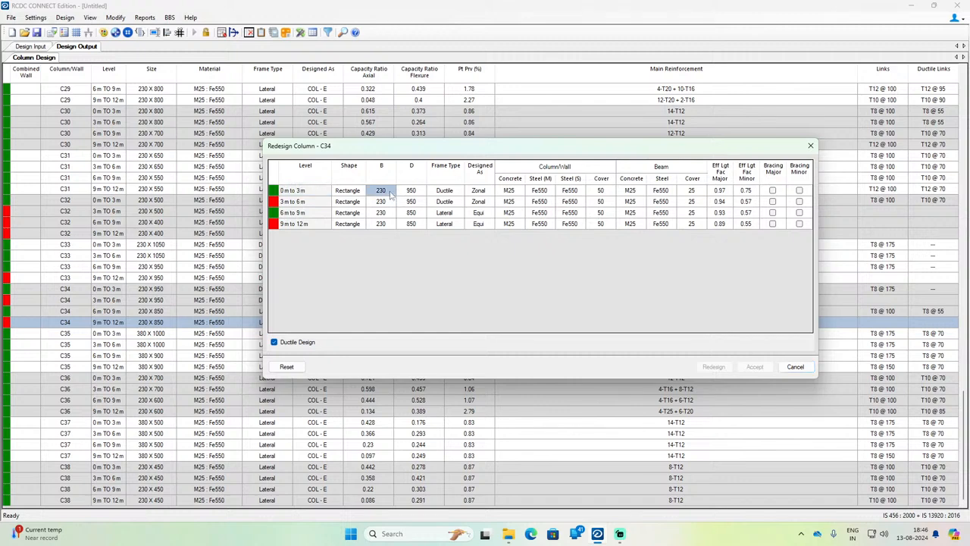
pyautogui.write('380')
pyautogui.press('Return')
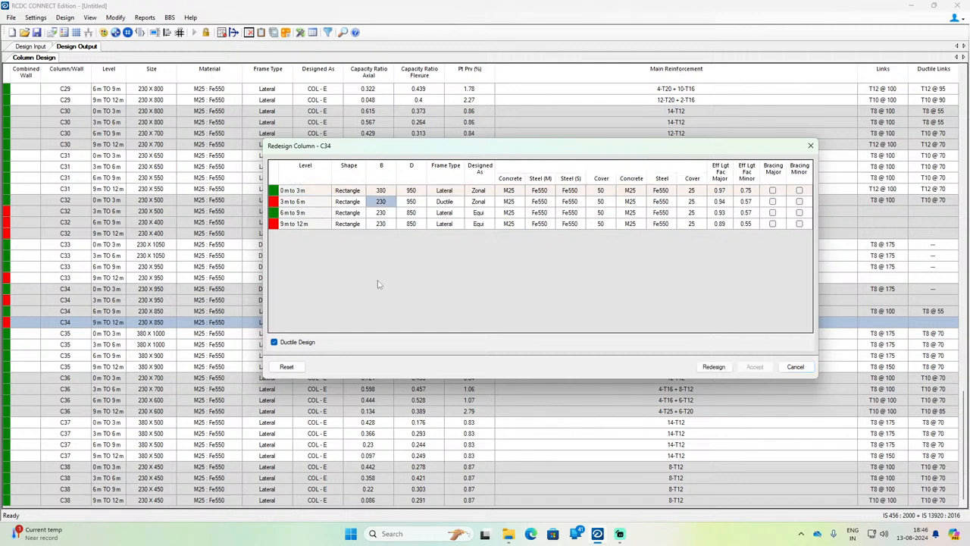
pyautogui.write('380')
pyautogui.press('Return')
pyautogui.write('380')
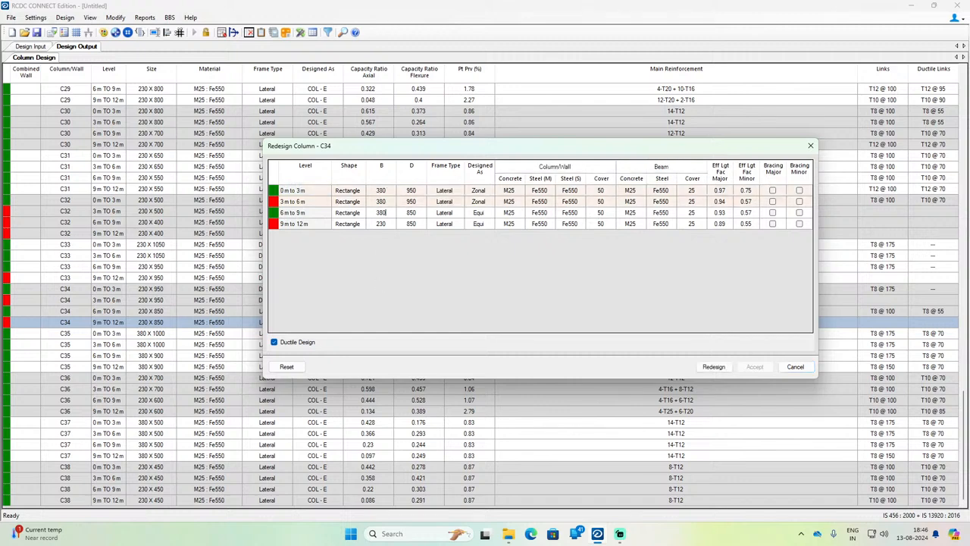
pyautogui.press('Return')
pyautogui.write('3')
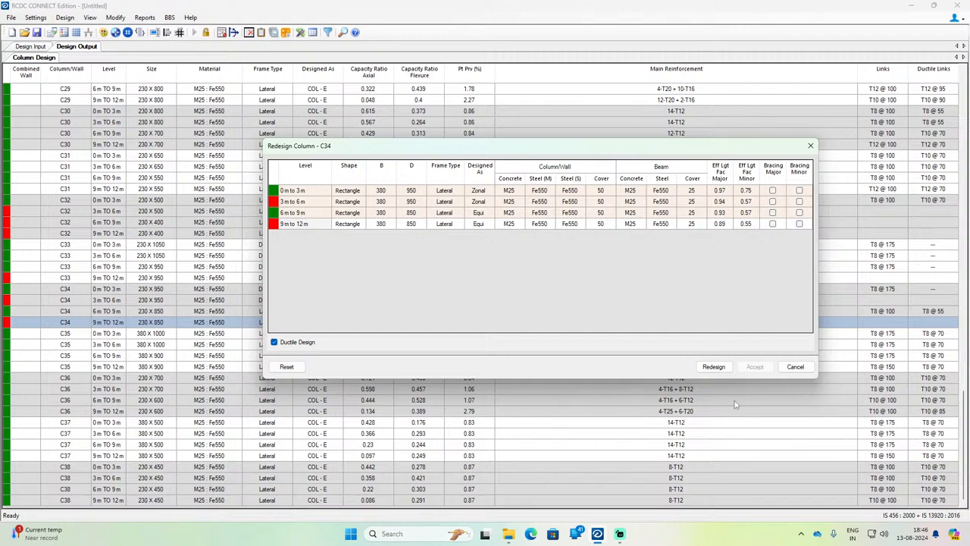
pyautogui.click(714, 366)
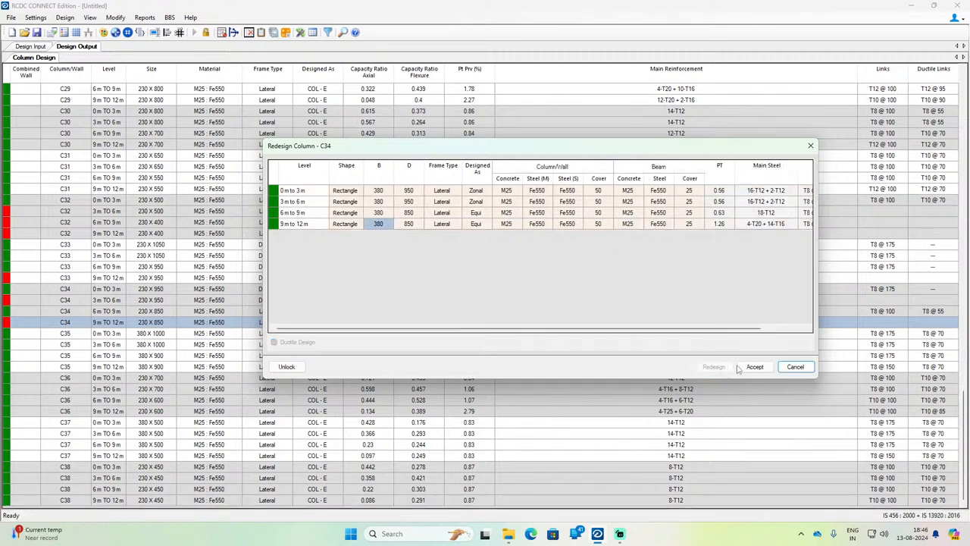
pyautogui.click(740, 368)
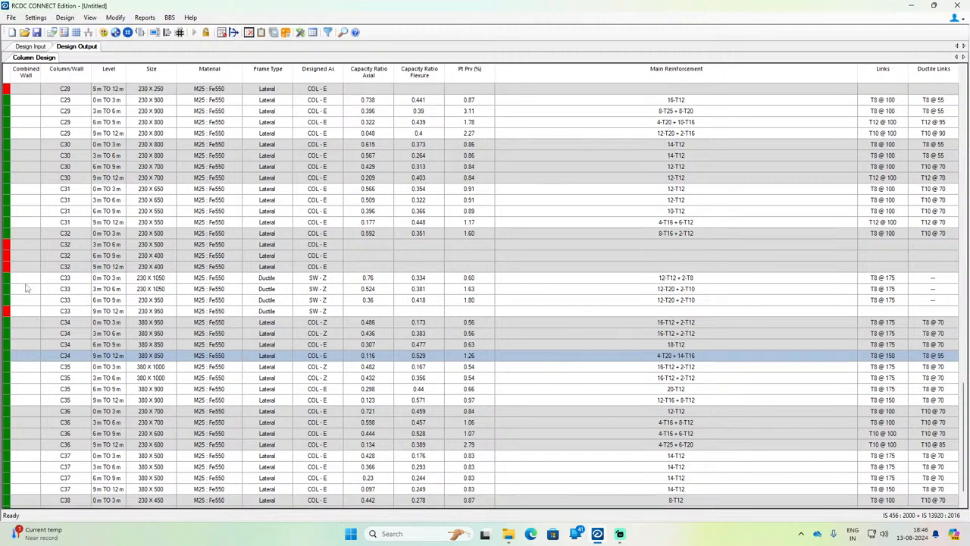
# Step: Redesign column C32 with D set to 700 mm at all four levels and accept the result
pyautogui.click(32, 266)
pyautogui.rightClick(31, 267)
pyautogui.click(109, 317)
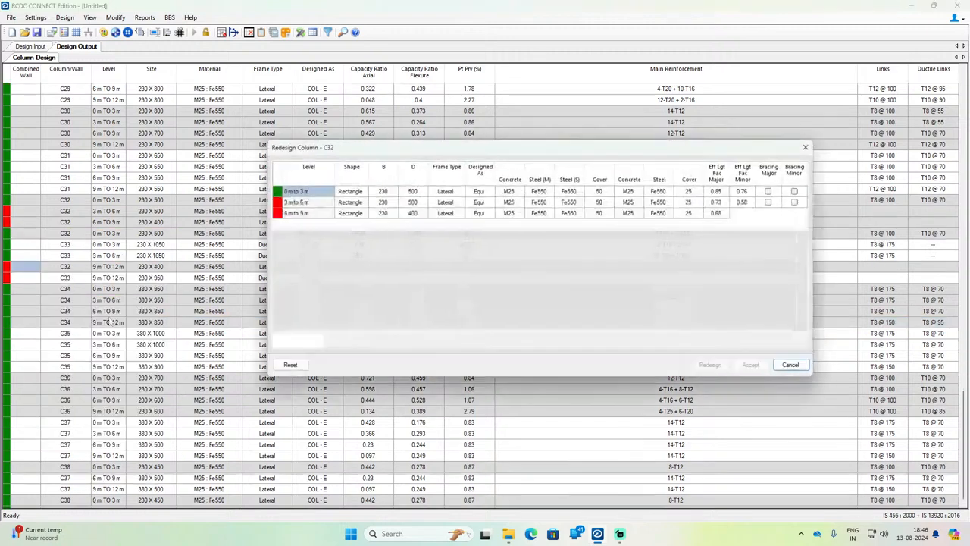
pyautogui.click(416, 193)
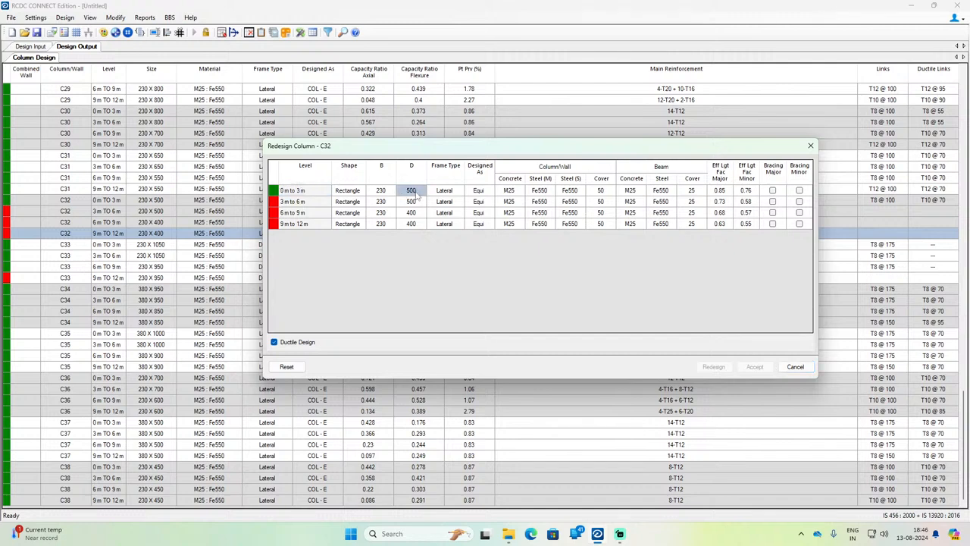
pyautogui.write('700')
pyautogui.press('Return')
pyautogui.write('700')
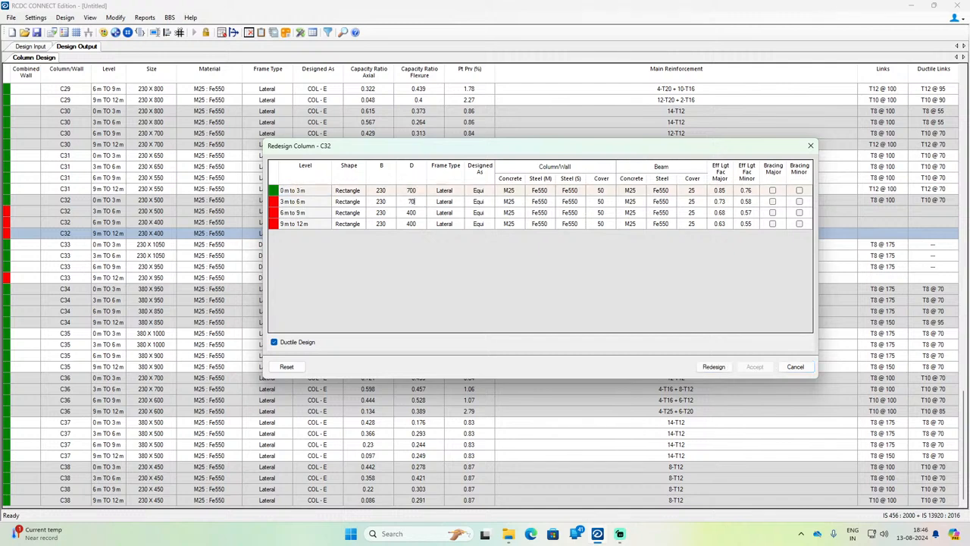
pyautogui.press('Return')
pyautogui.write('700')
pyautogui.press('Return')
pyautogui.write('7')
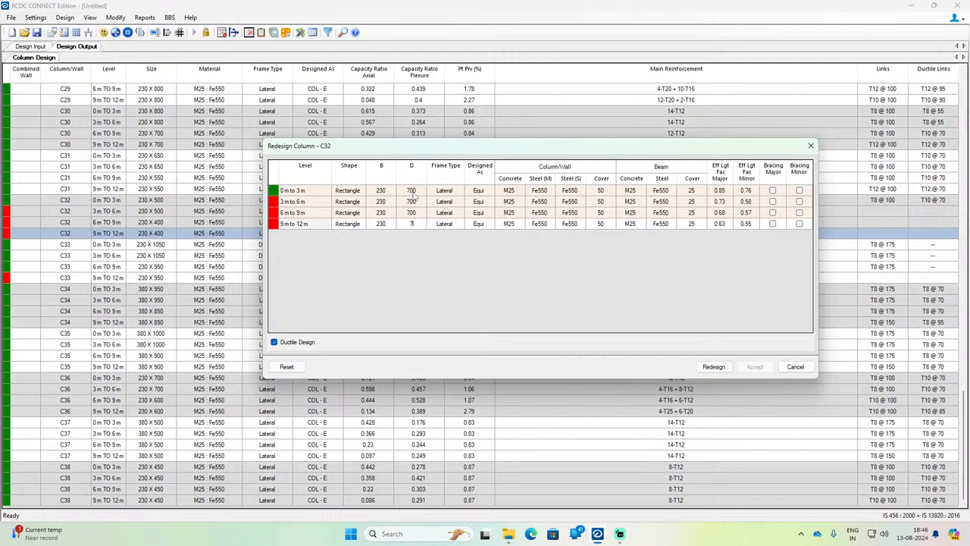
pyautogui.write('00')
pyautogui.press('Return')
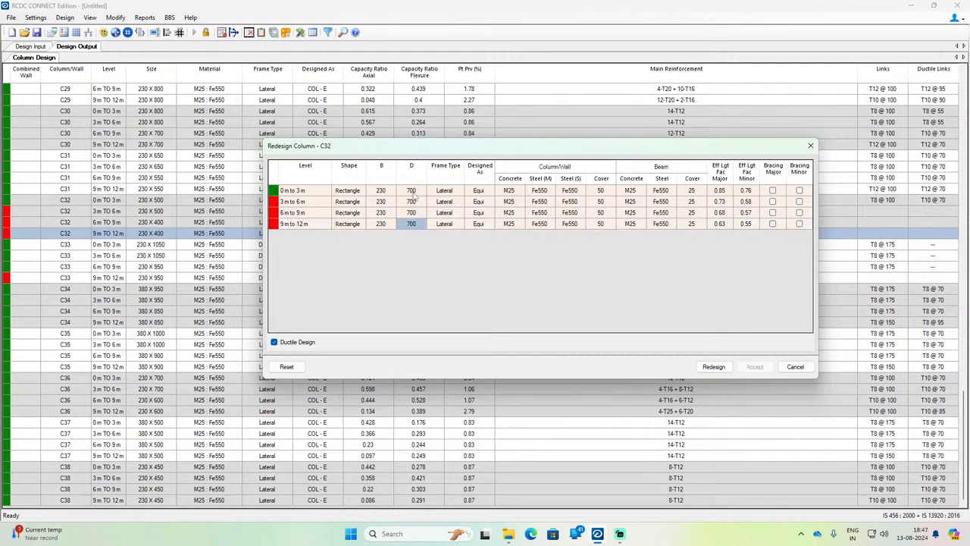
pyautogui.click(715, 367)
pyautogui.click(755, 367)
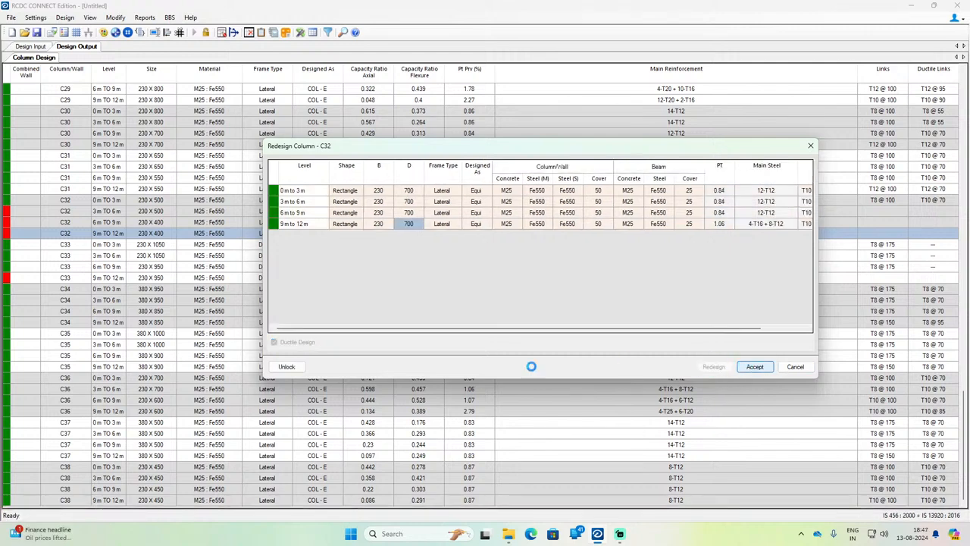
# Step: Open column C33 for redesign across all its levels
pyautogui.click(139, 281)
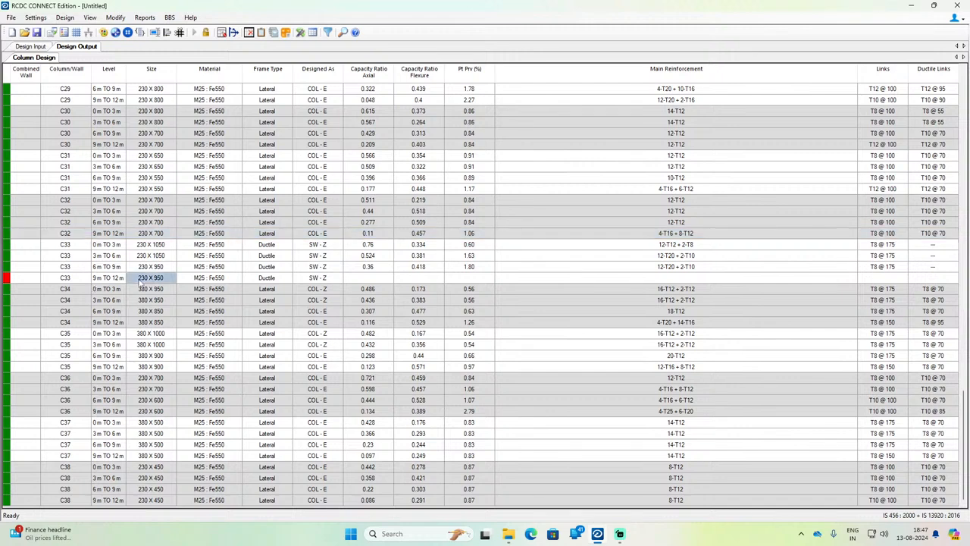
pyautogui.rightClick(139, 281)
pyautogui.click(192, 327)
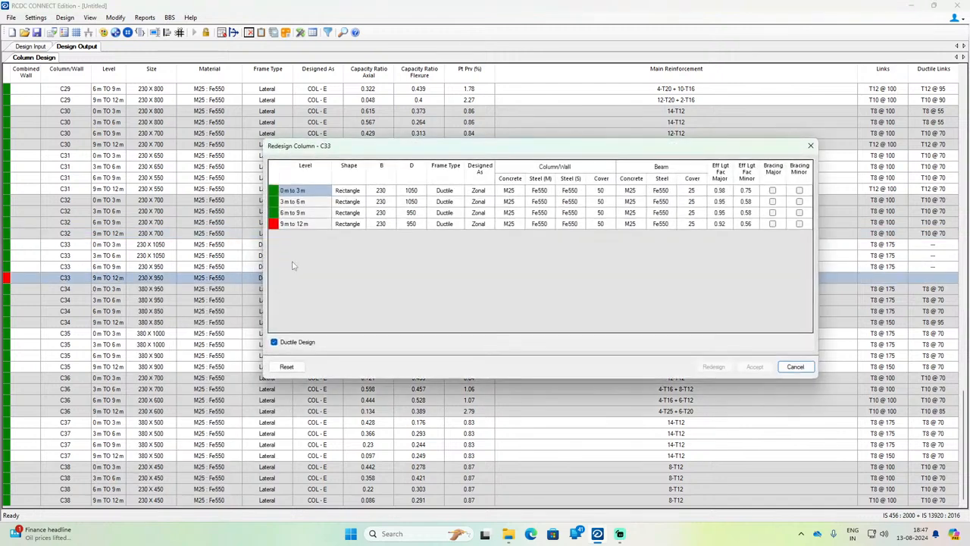
# Step: Set B to 380 mm at all four levels of column C33
pyautogui.click(384, 194)
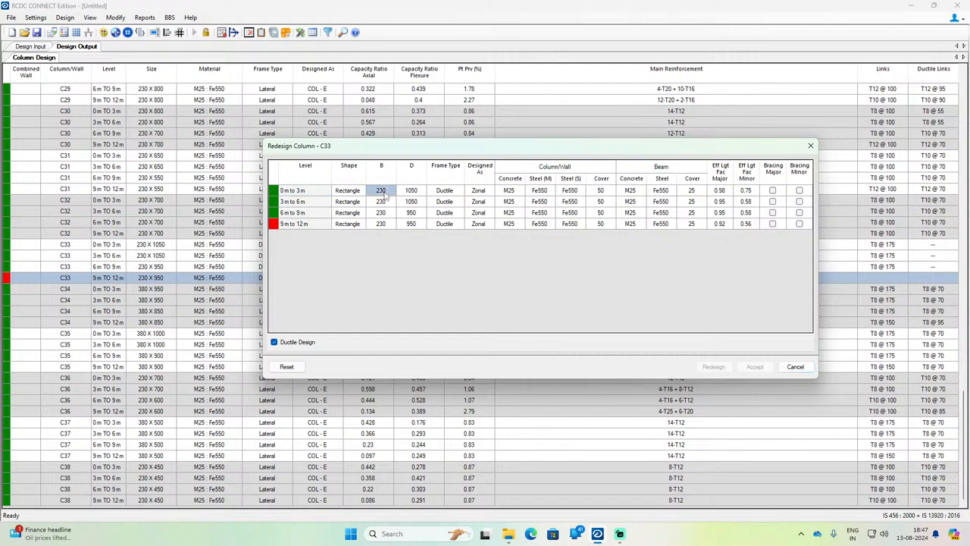
pyautogui.write('3')
pyautogui.click(385, 199)
pyautogui.write('3')
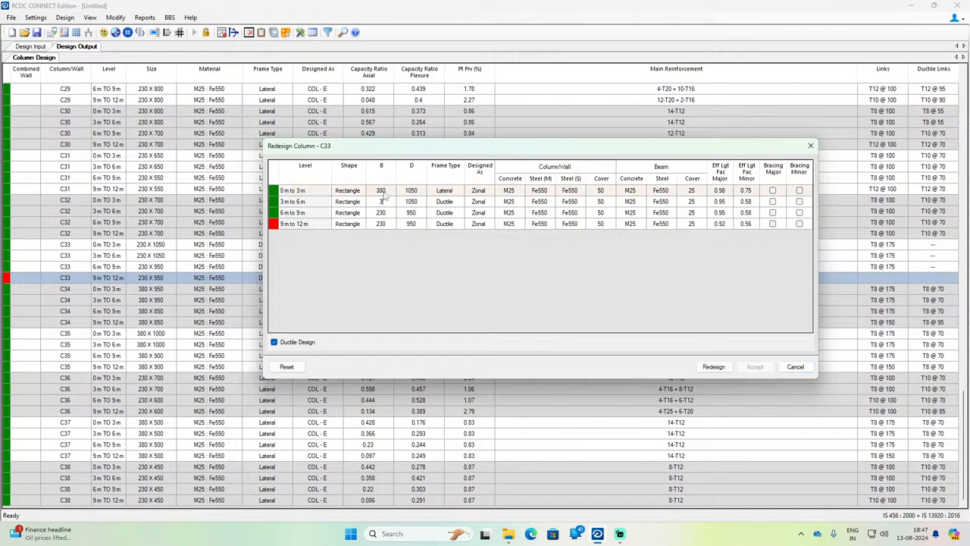
pyautogui.press('Return')
pyautogui.write('3')
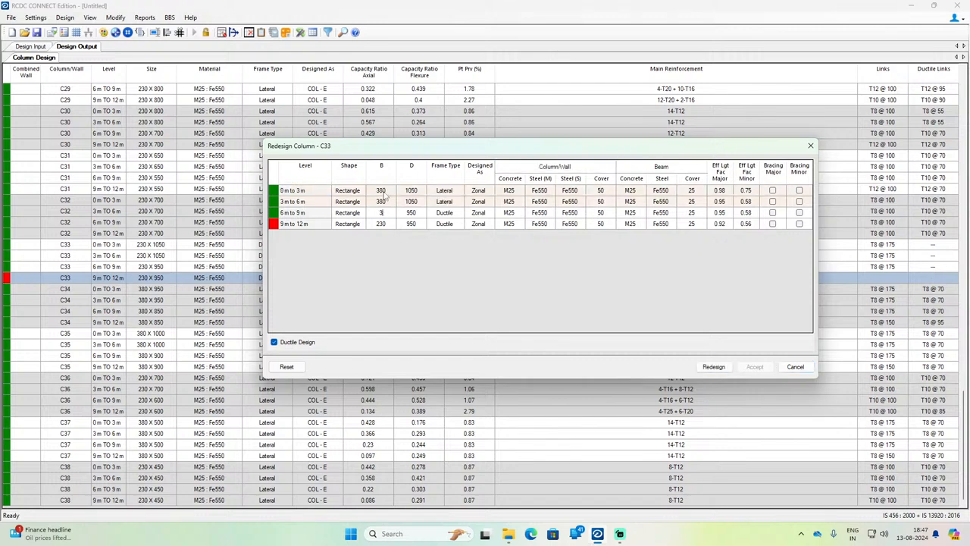
pyautogui.write('20')
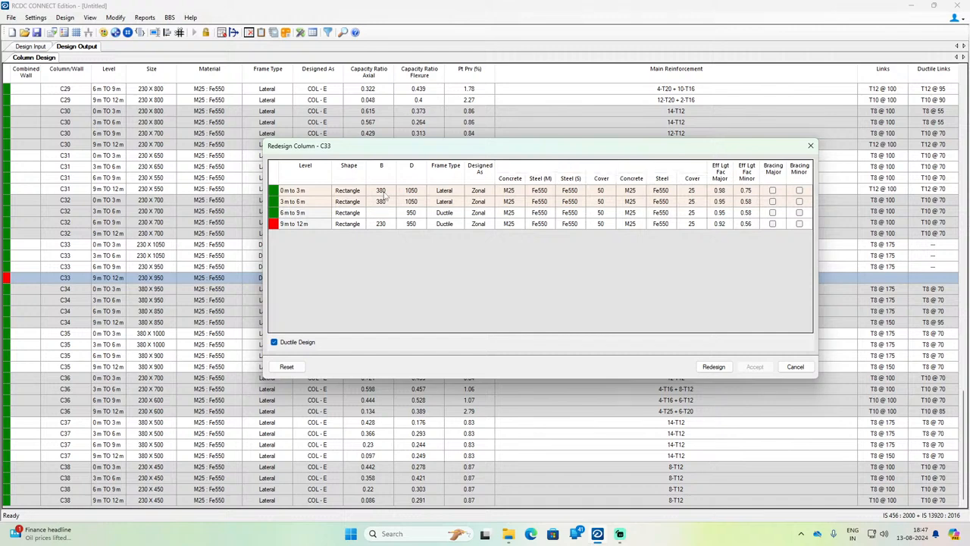
pyautogui.press('Return')
pyautogui.write('380')
pyautogui.press('Return')
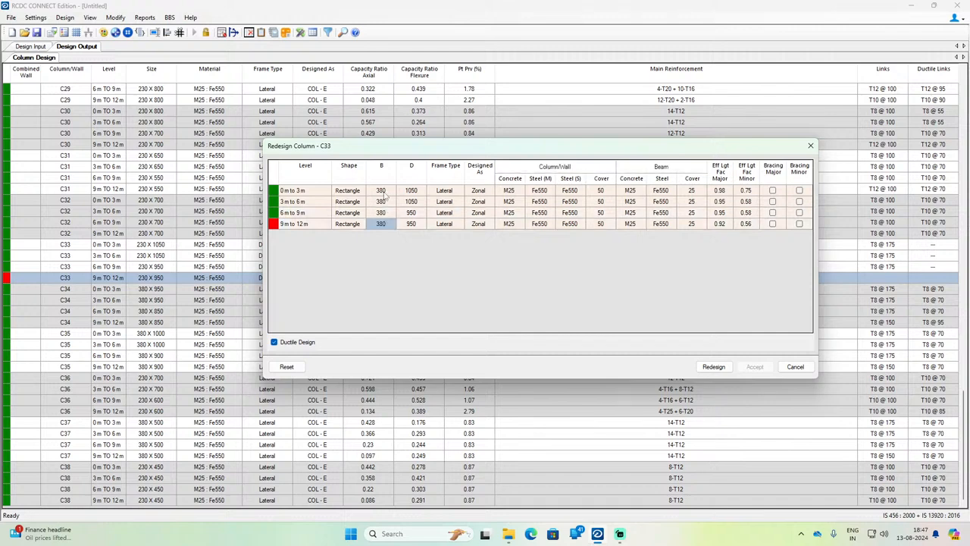
pyautogui.click(417, 228)
# Step: Set B to 450 mm at all four levels of column C33, run the redesign and accept the result
pyautogui.click(385, 194)
pyautogui.write('450')
pyautogui.press('Return')
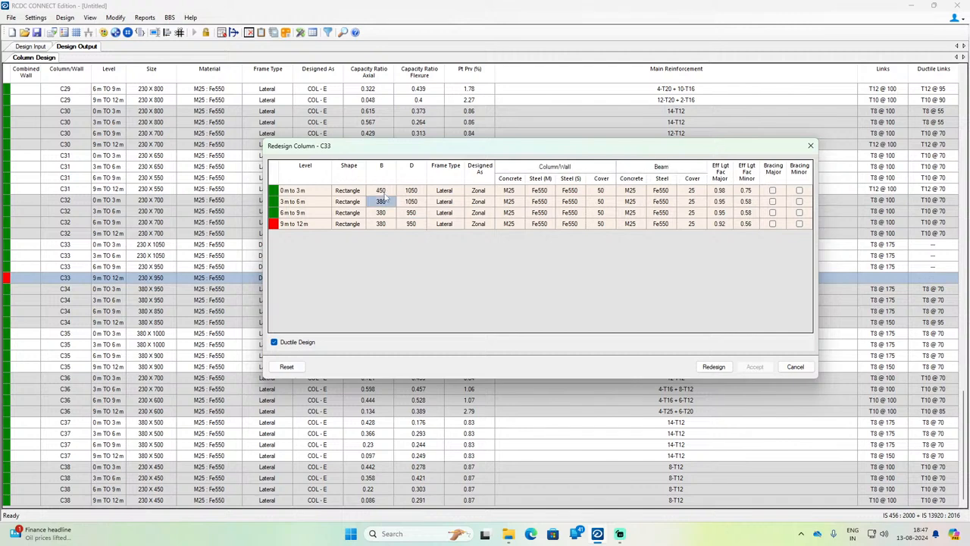
pyautogui.write('450')
pyautogui.press('Return')
pyautogui.write('450')
pyautogui.press('Return')
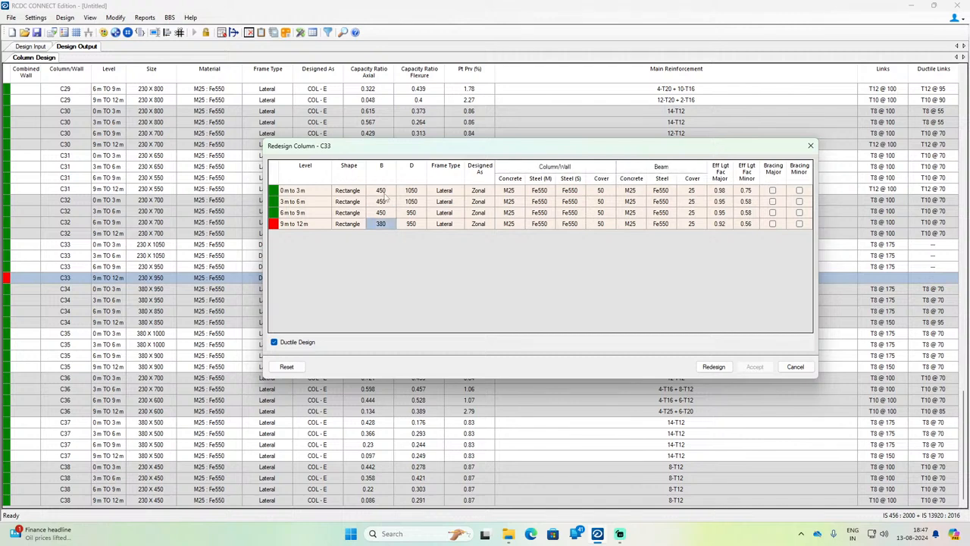
pyautogui.write('450')
pyautogui.press('Return')
pyautogui.click(711, 366)
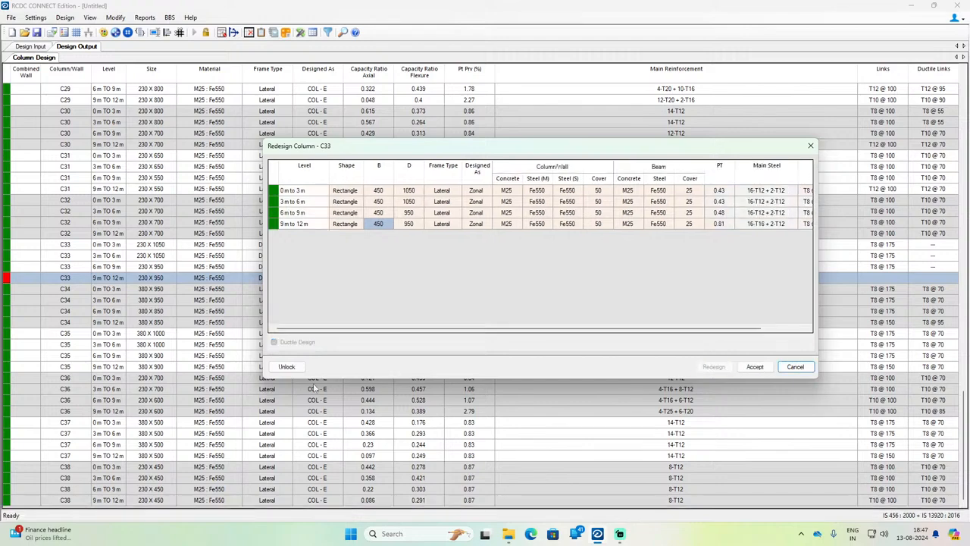
pyautogui.click(762, 367)
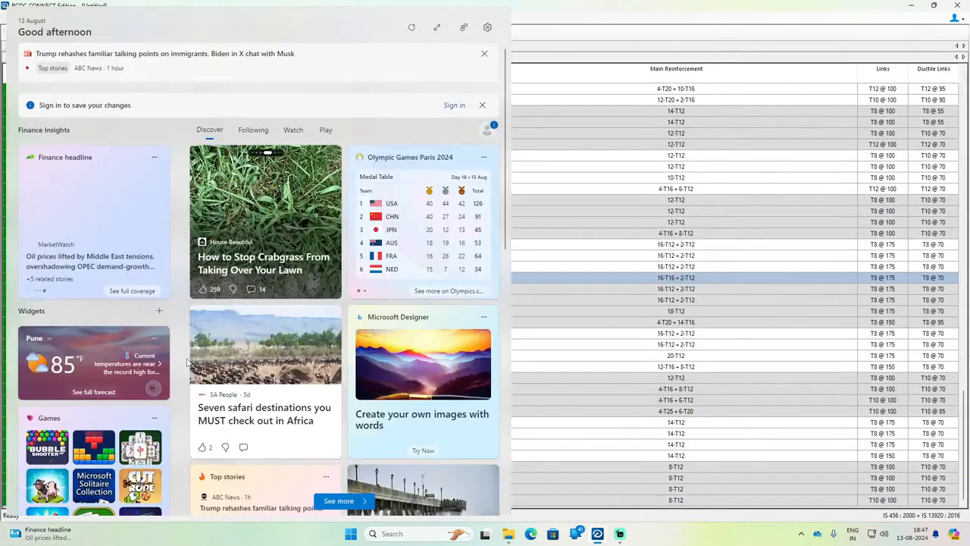
# Step: Redesign column C28 with D set to 450 mm at all four levels and accept the result
pyautogui.scroll(6, 228, 353)
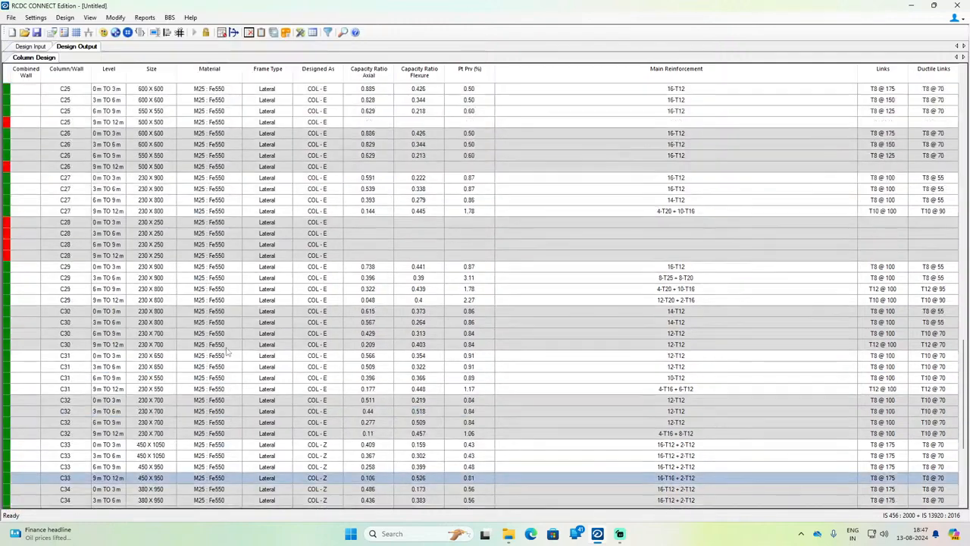
pyautogui.click(76, 237)
pyautogui.rightClick(77, 241)
pyautogui.click(106, 288)
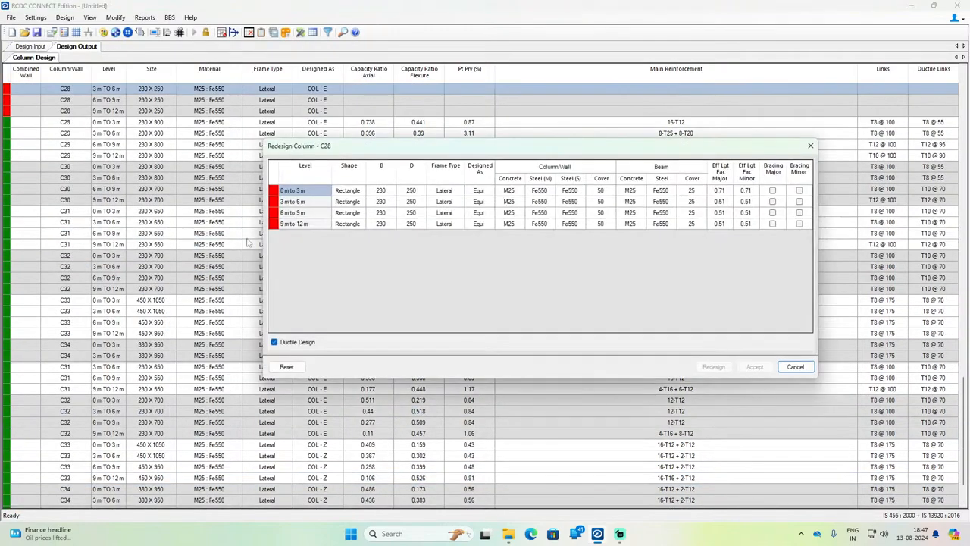
pyautogui.click(390, 191)
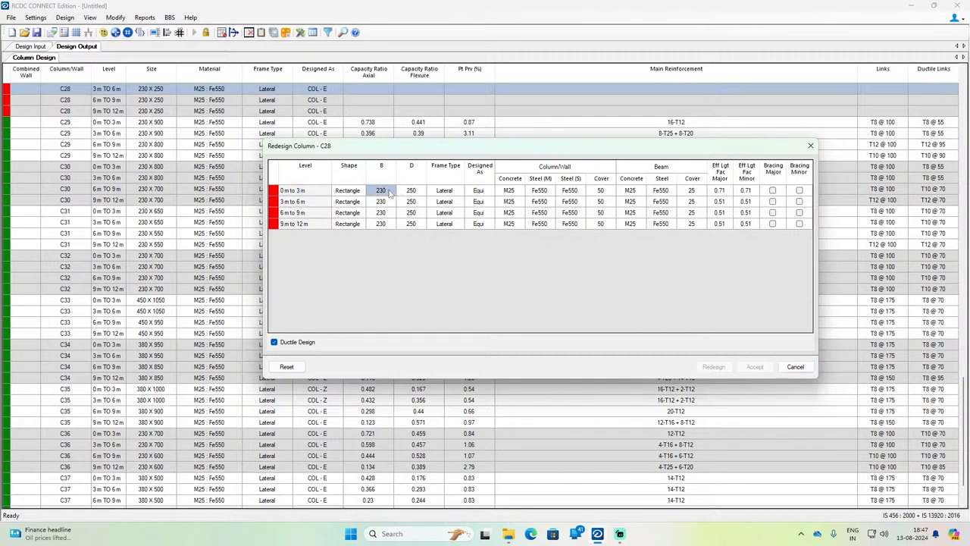
pyautogui.click(417, 191)
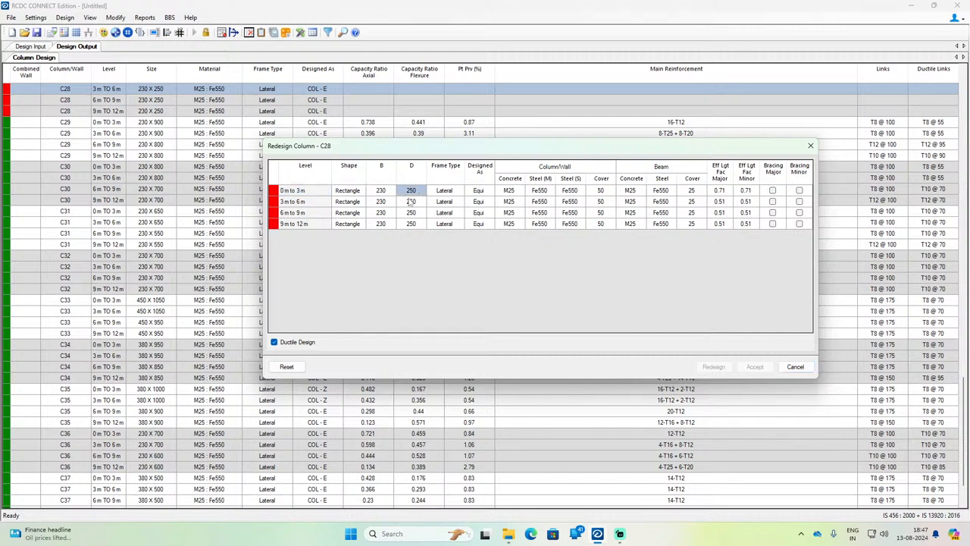
pyautogui.write('450')
pyautogui.press('Return')
pyautogui.write('450')
pyautogui.press('Return')
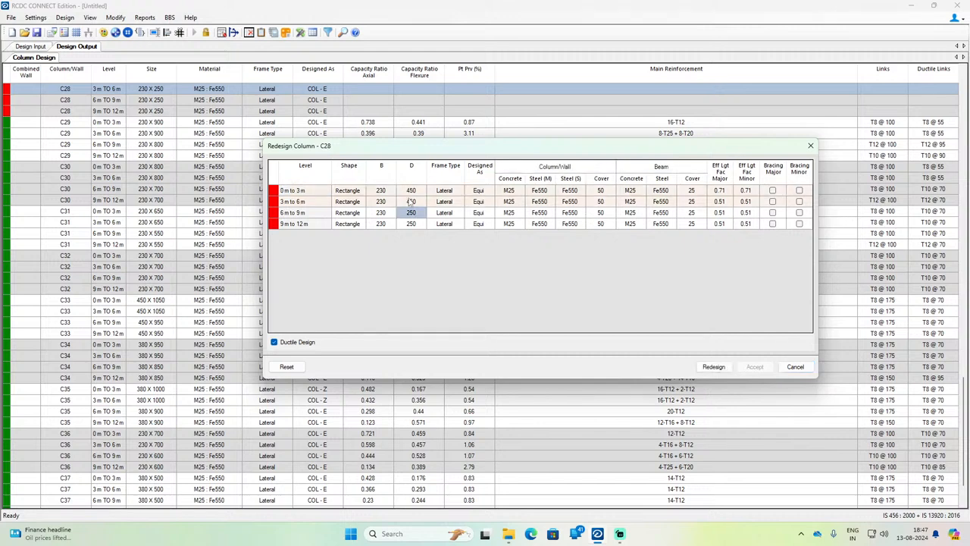
pyautogui.write('45')
pyautogui.press('Return')
pyautogui.write('45')
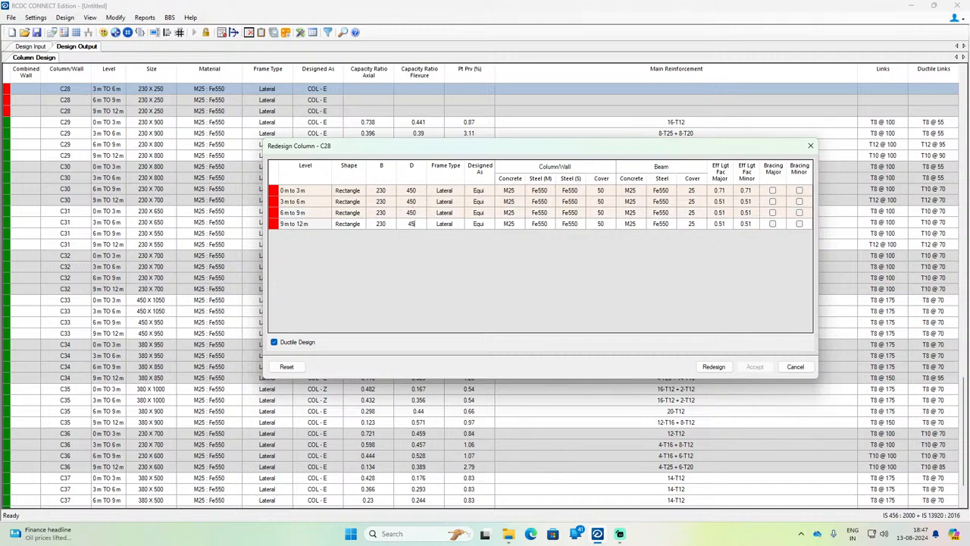
pyautogui.click(713, 366)
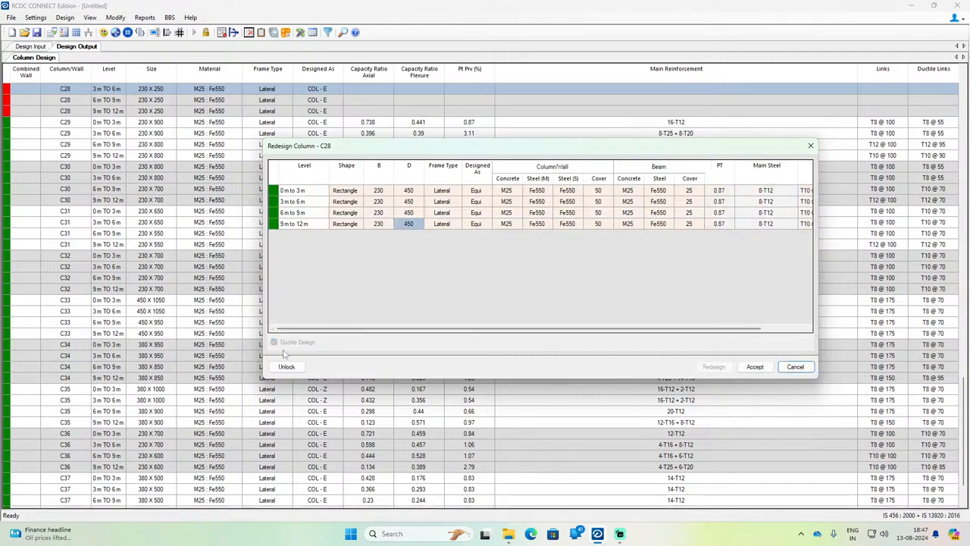
pyautogui.click(755, 364)
# Step: Open column C26 for redesign across all its levels
pyautogui.scroll(7, 254, 301)
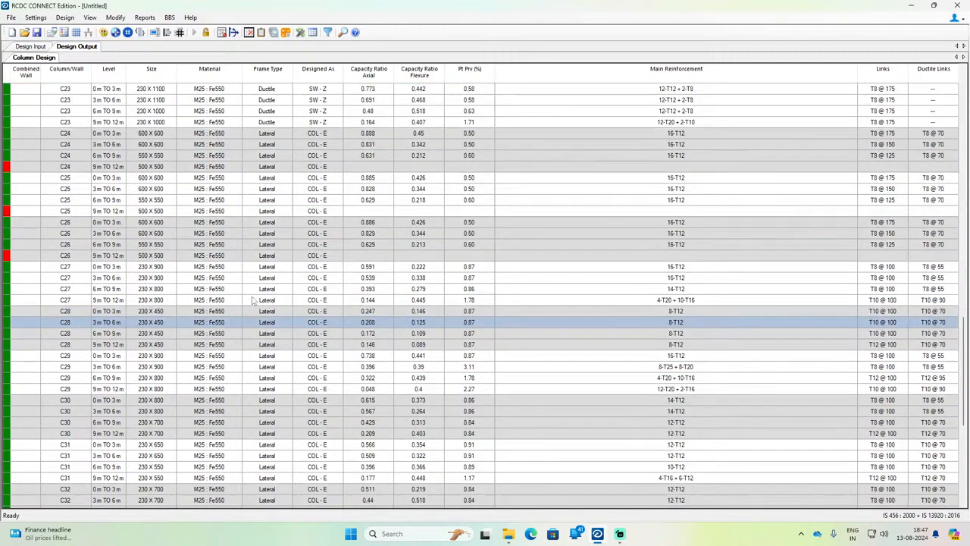
pyautogui.click(75, 258)
pyautogui.rightClick(74, 258)
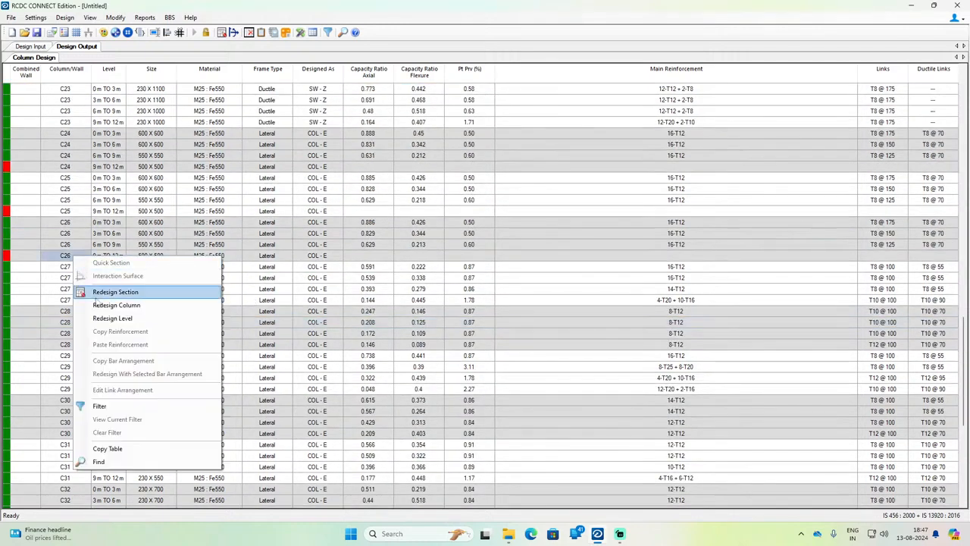
pyautogui.click(115, 305)
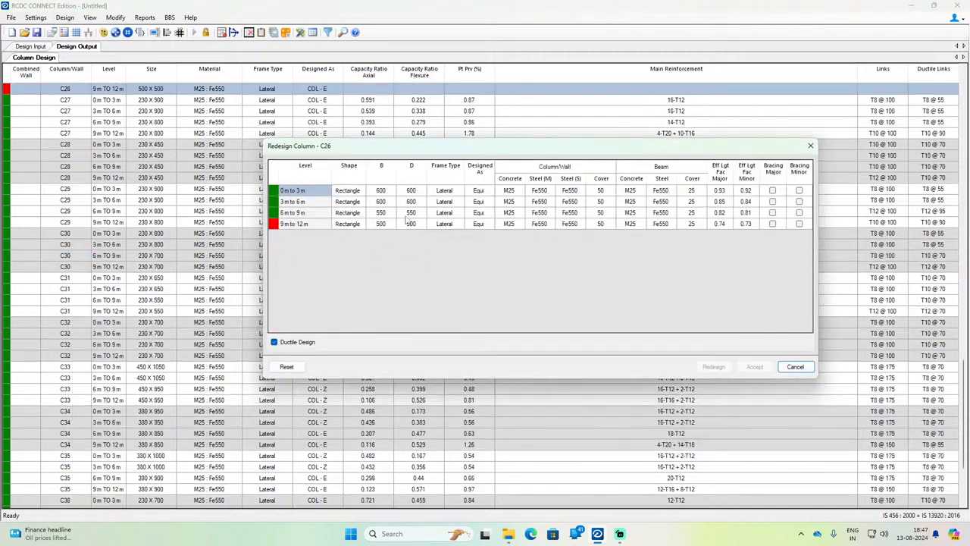
# Step: Set D to 700 mm at all four levels of column C26, run the redesign and accept the result
pyautogui.click(412, 192)
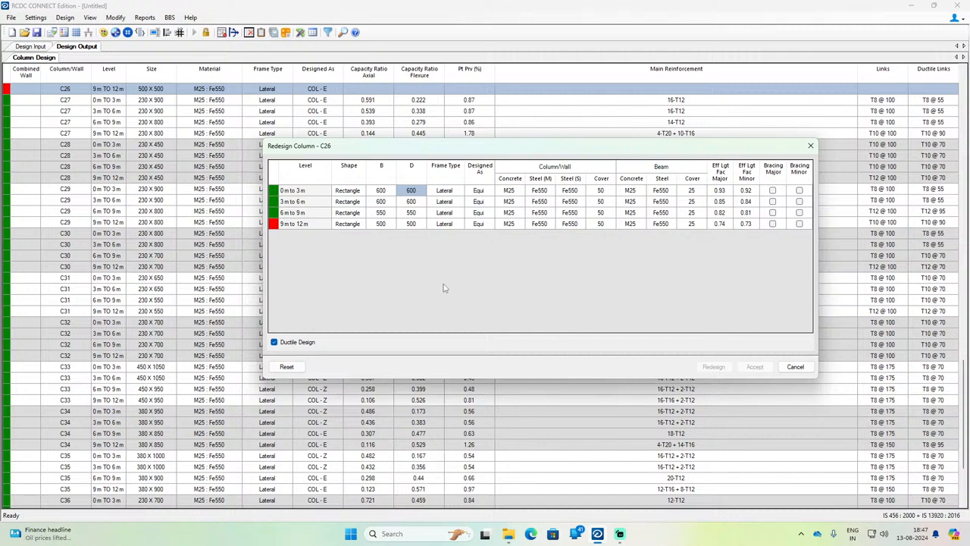
pyautogui.write('700')
pyautogui.press('Return')
pyautogui.write('700')
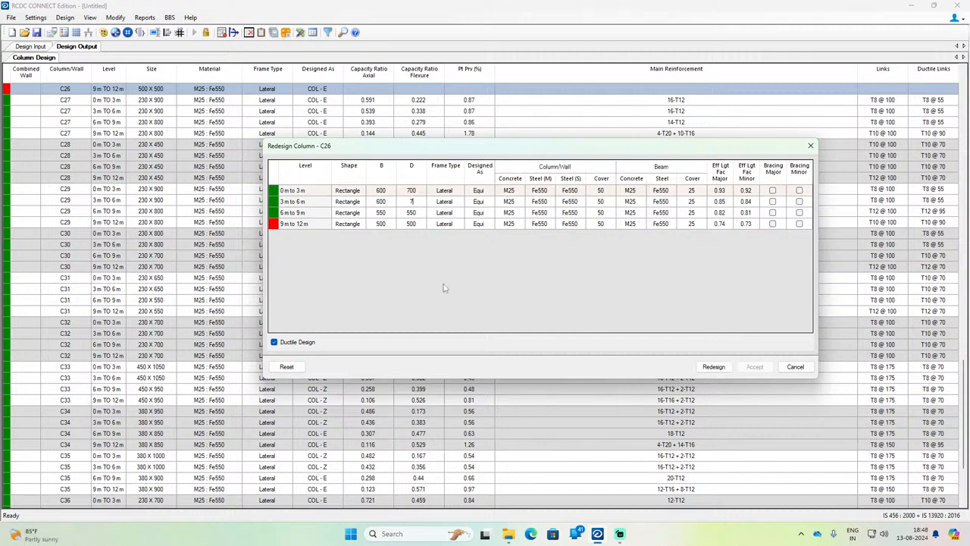
pyautogui.press('Return')
pyautogui.write('700')
pyautogui.press('Return')
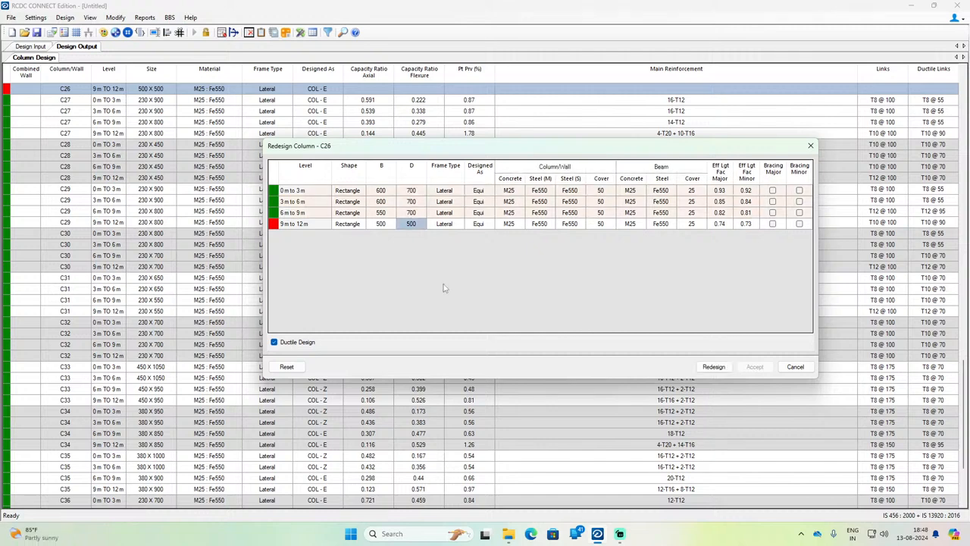
pyautogui.write('70')
pyautogui.press('Return')
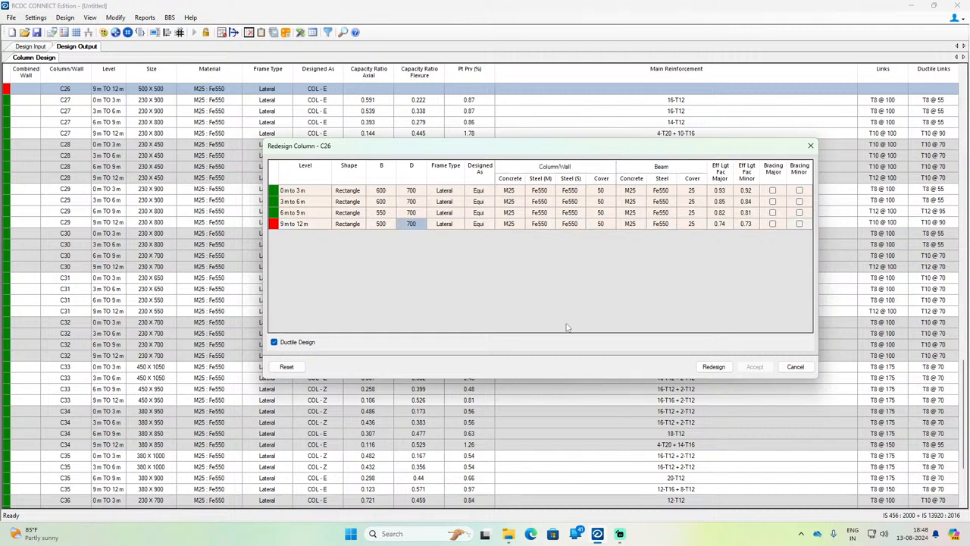
pyautogui.click(723, 366)
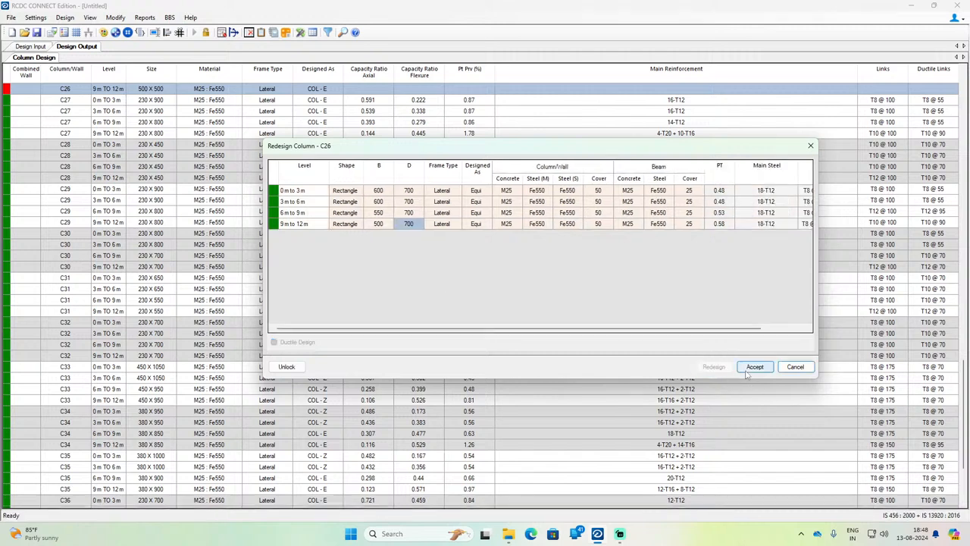
pyautogui.click(754, 367)
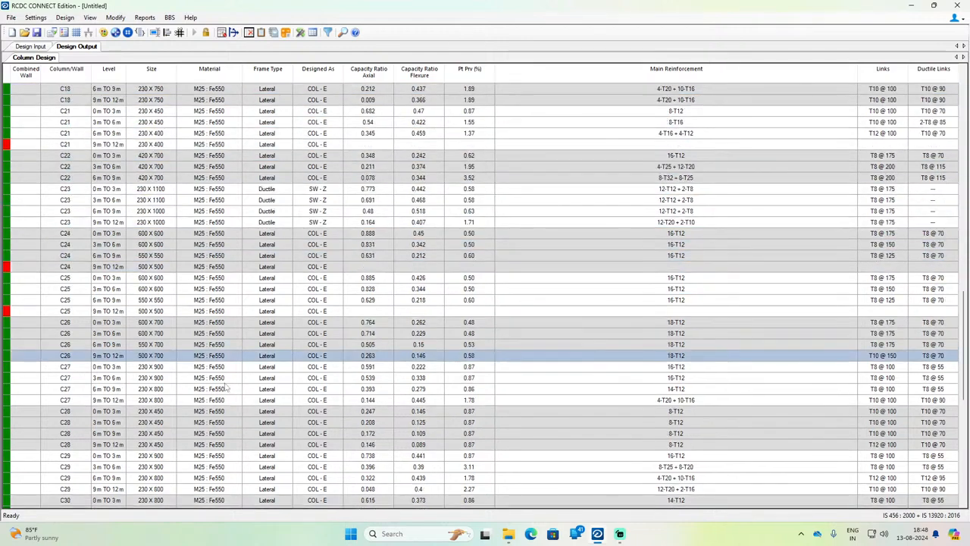
# Step: Redesign column C25 with D set to 700 mm at all four levels and accept the result
pyautogui.rightClick(116, 311)
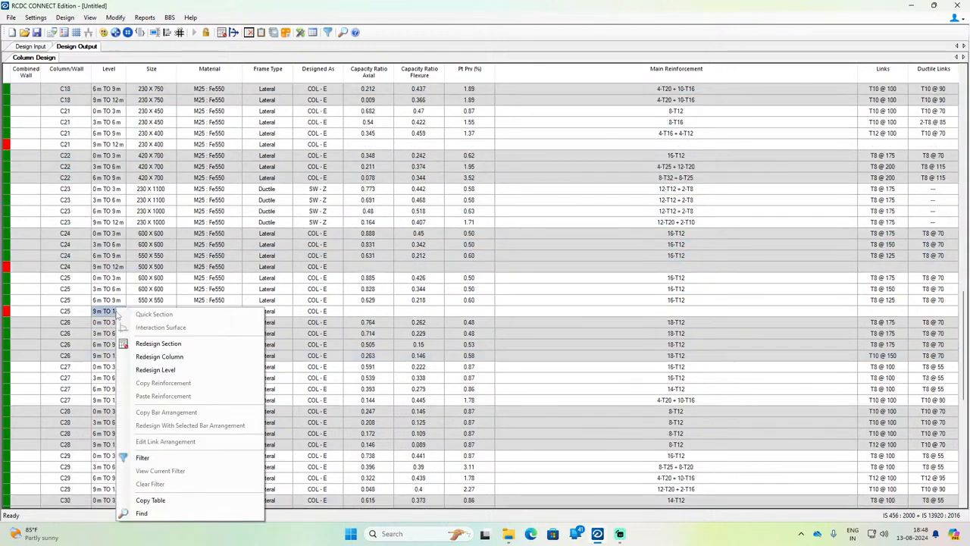
pyautogui.click(180, 358)
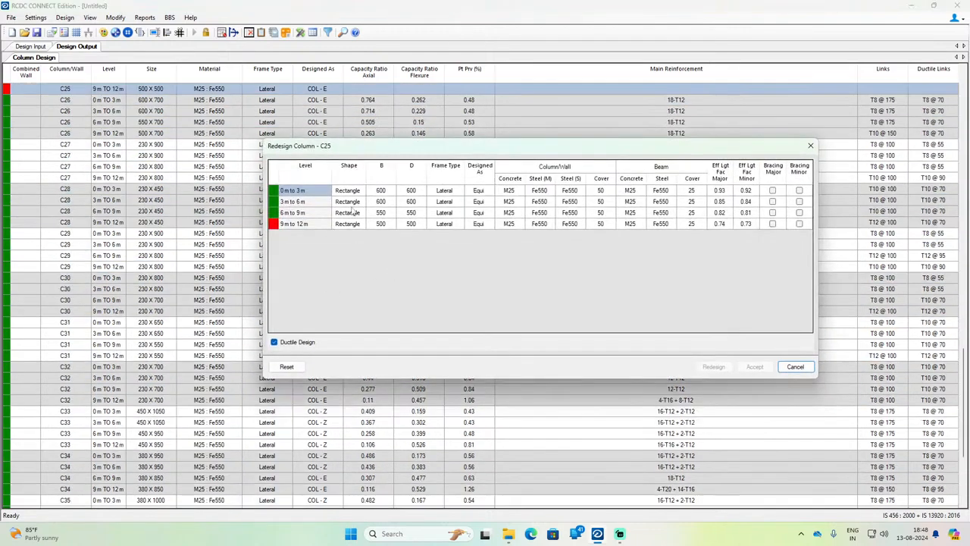
pyautogui.click(415, 192)
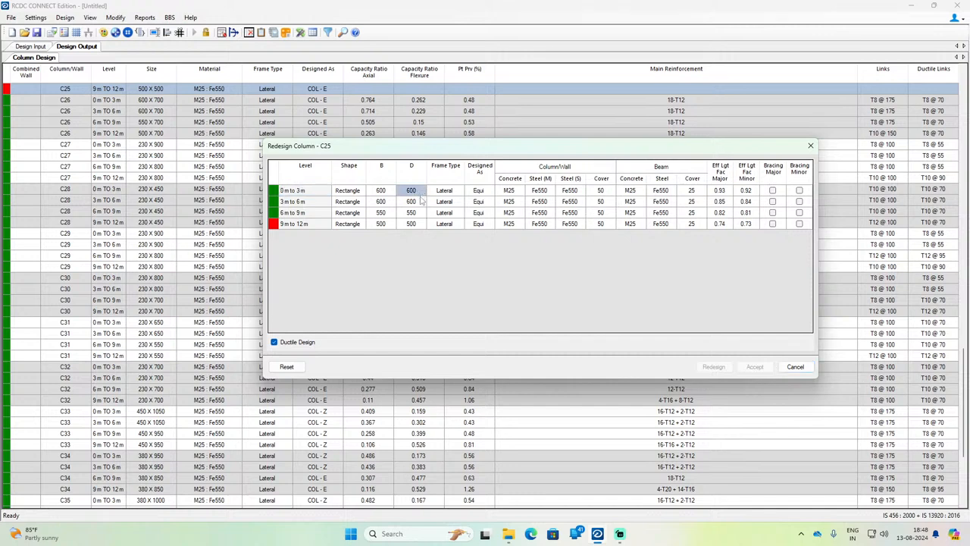
pyautogui.write('700')
pyautogui.click(422, 200)
pyautogui.write('70')
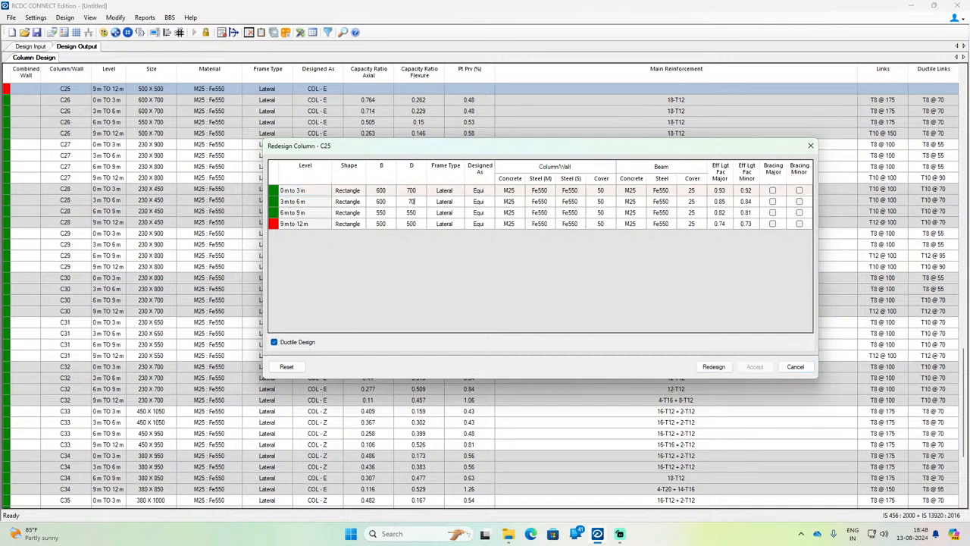
pyautogui.write('0')
pyautogui.press('Return')
pyautogui.write('700')
pyautogui.press('Return')
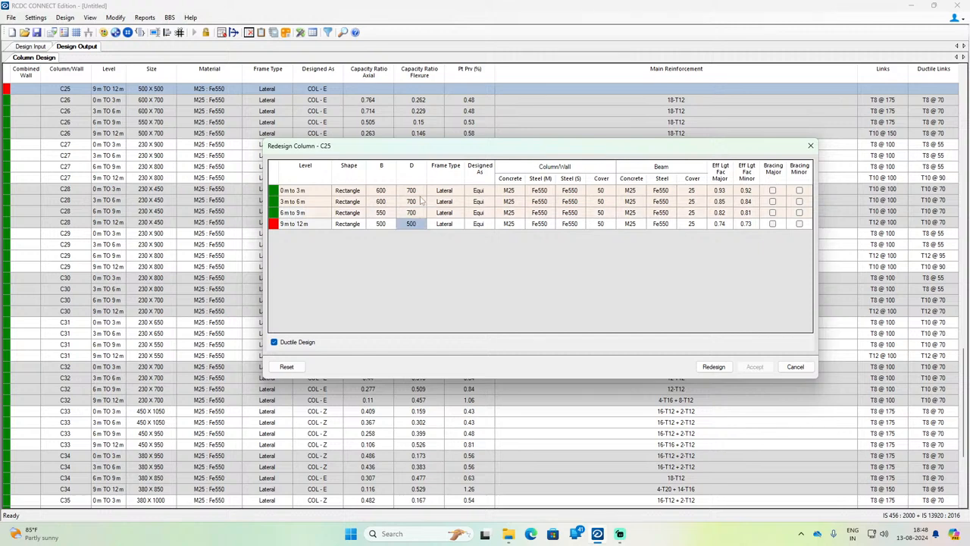
pyautogui.write('70')
pyautogui.click(713, 367)
pyautogui.click(758, 369)
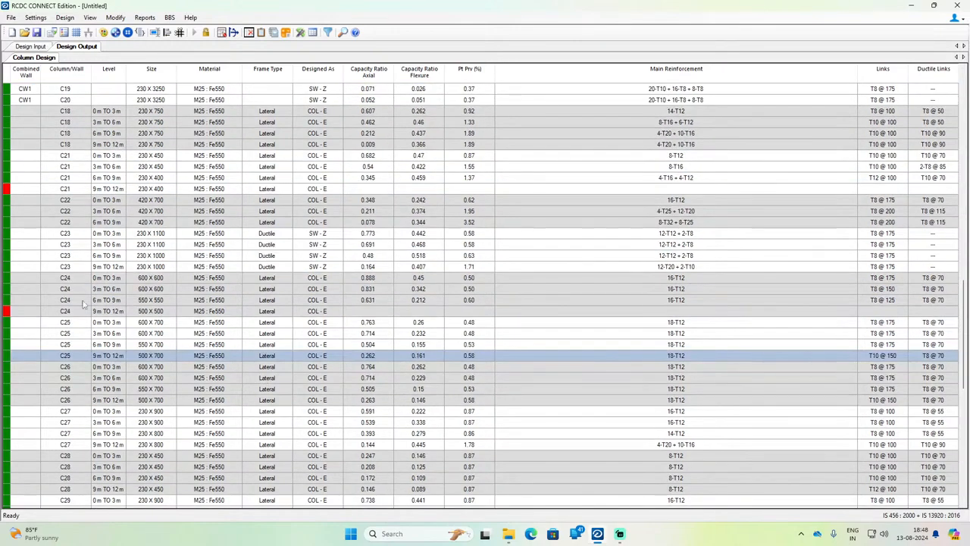
# Step: Open column C24 for redesign across all its levels
pyautogui.click(141, 313)
pyautogui.rightClick(141, 313)
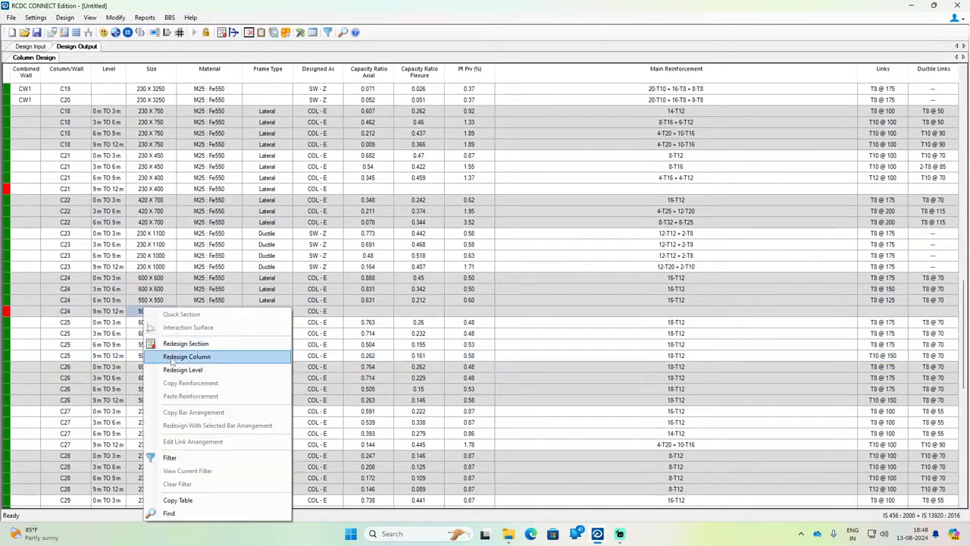
pyautogui.click(189, 356)
# Step: Set D to 700 mm at all four levels of column C24, run the redesign and accept the result
pyautogui.click(418, 192)
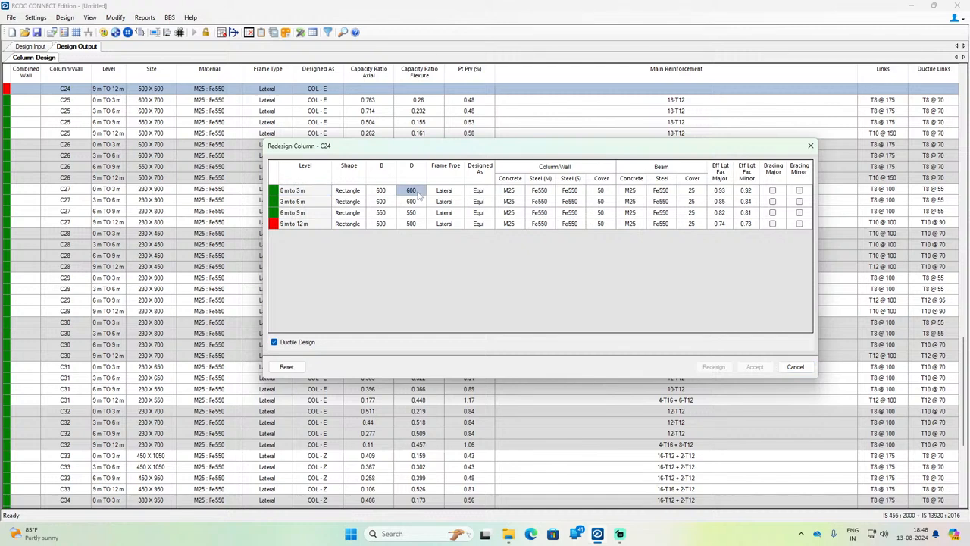
pyautogui.write('700')
pyautogui.press('Return')
pyautogui.write('7')
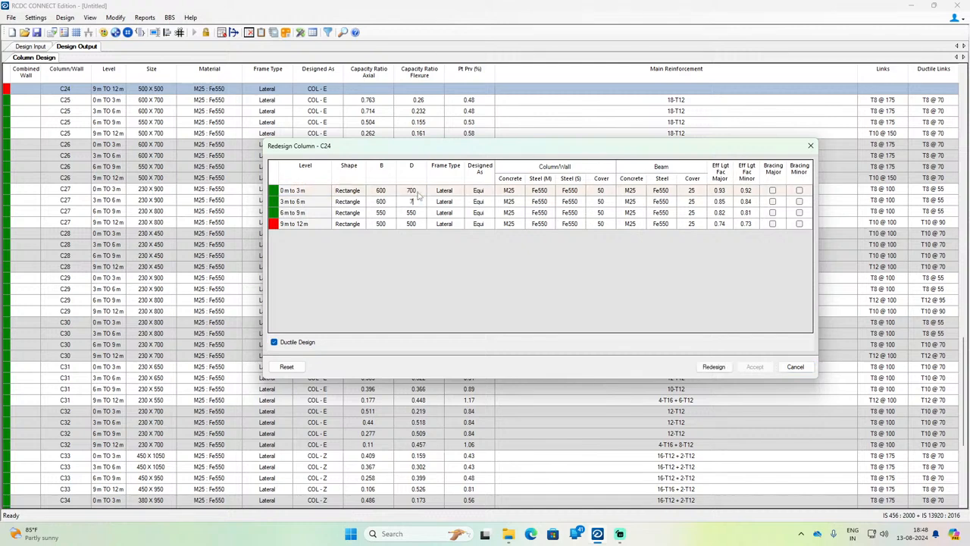
pyautogui.write('00')
pyautogui.press('Return')
pyautogui.write('700')
pyautogui.press('Return')
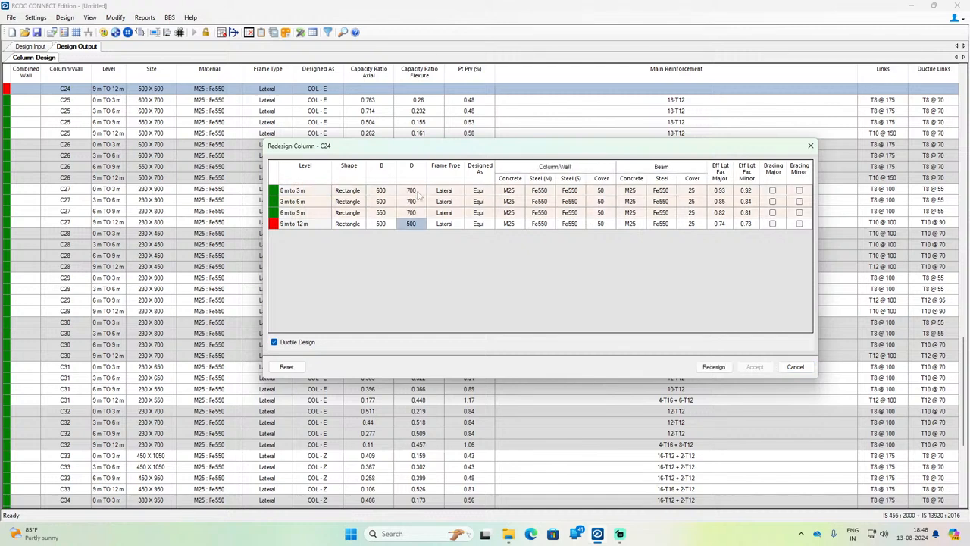
pyautogui.write('7')
pyautogui.press('Return')
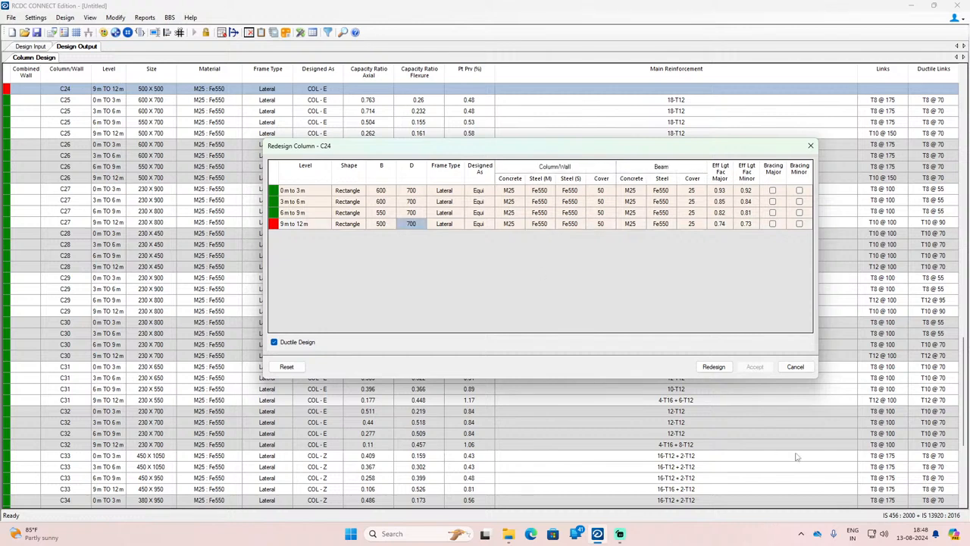
pyautogui.click(713, 366)
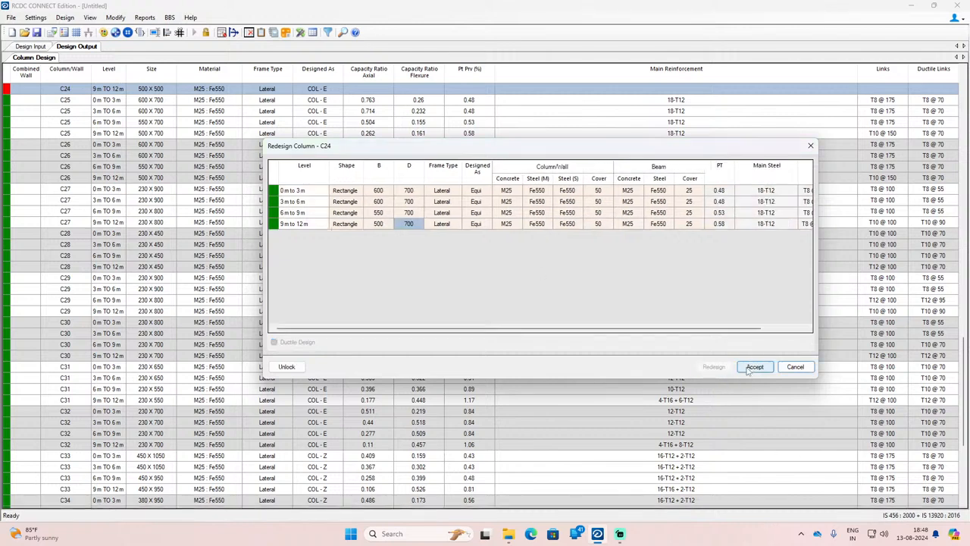
pyautogui.click(754, 367)
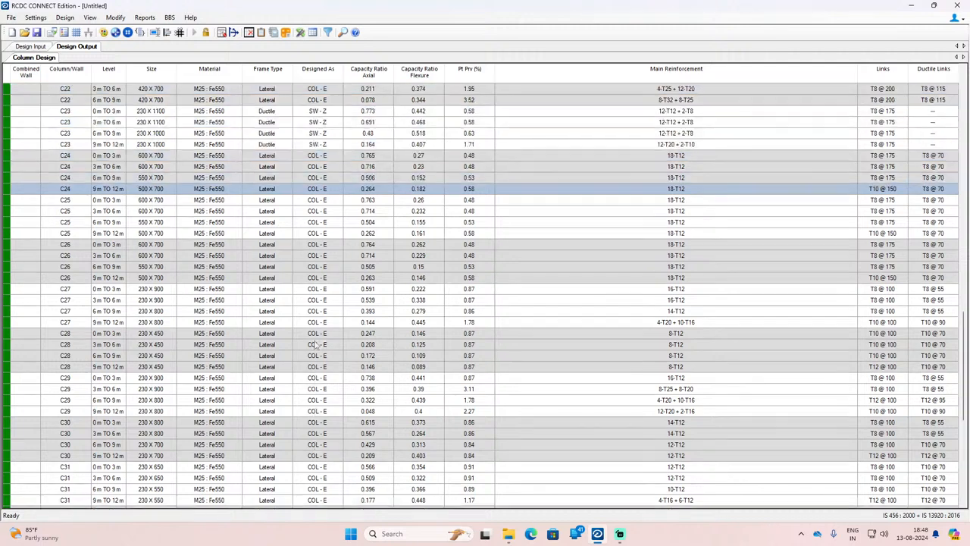
# Step: Open column C21 for redesign across all its levels
pyautogui.scroll(7, 317, 345)
pyautogui.rightClick(105, 300)
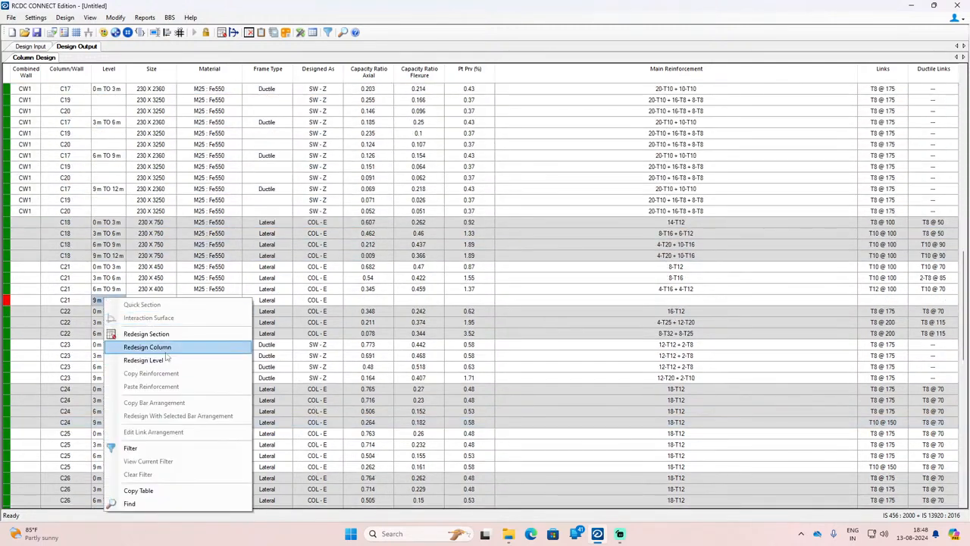
pyautogui.click(156, 347)
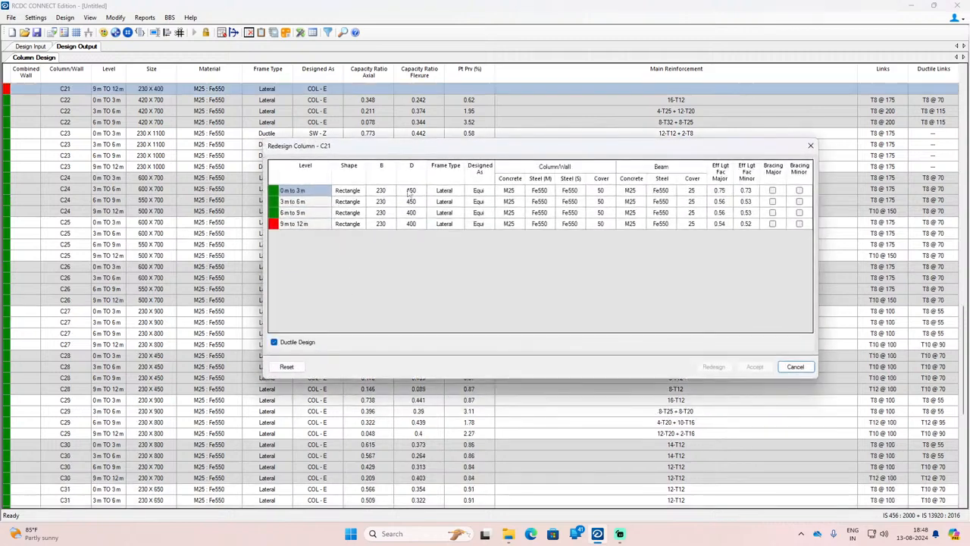
# Step: Redesign column C21 with D set to 550 mm at 0 m to 3 m and 500 mm at the three upper levels, and accept the result
pyautogui.click(410, 191)
pyautogui.write('5')
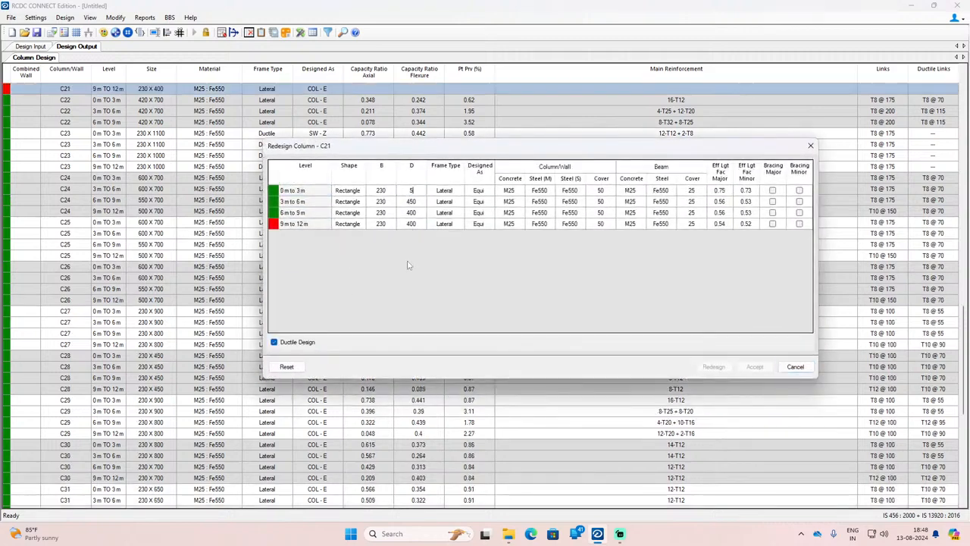
pyautogui.write('50')
pyautogui.press('Return')
pyautogui.write('5')
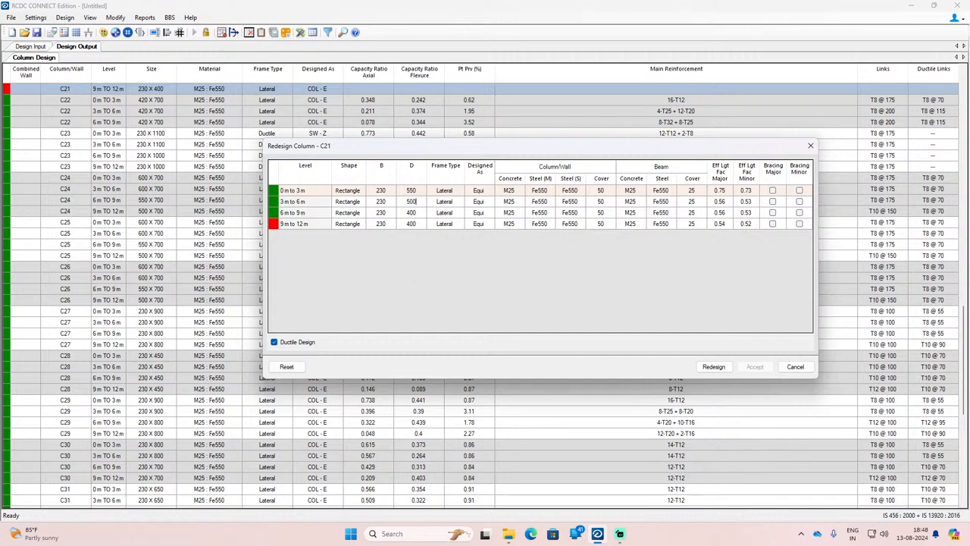
pyautogui.write('00')
pyautogui.press('Return')
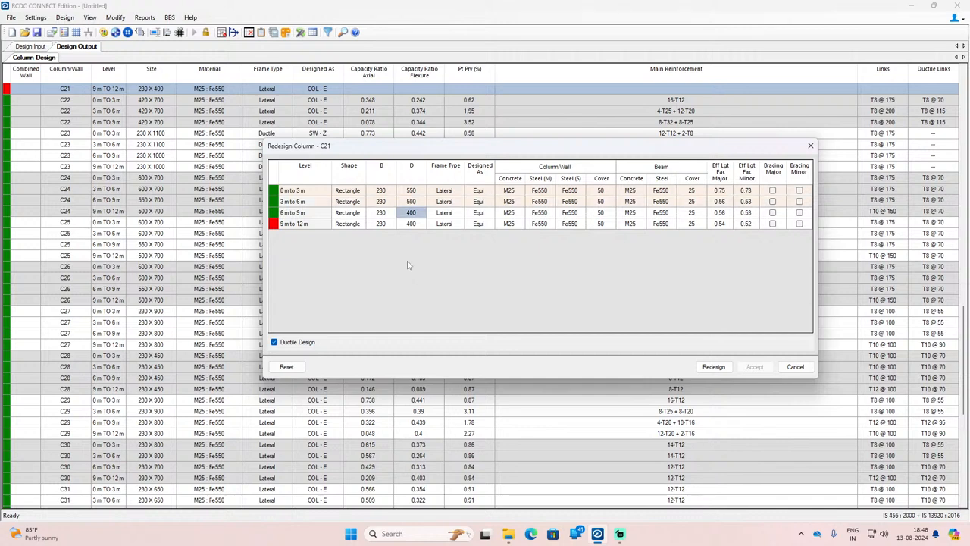
pyautogui.write('5')
pyautogui.press('Return')
pyautogui.write('5')
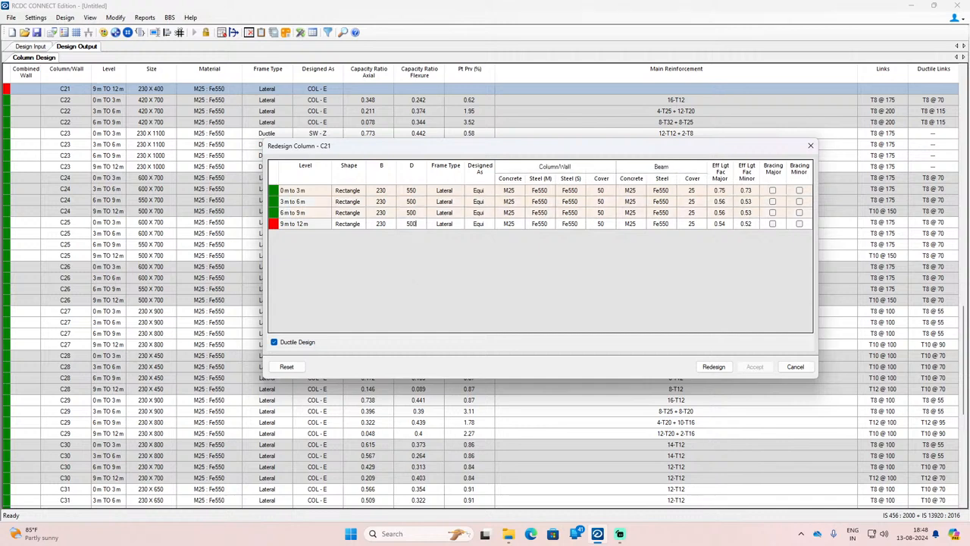
pyautogui.click(713, 366)
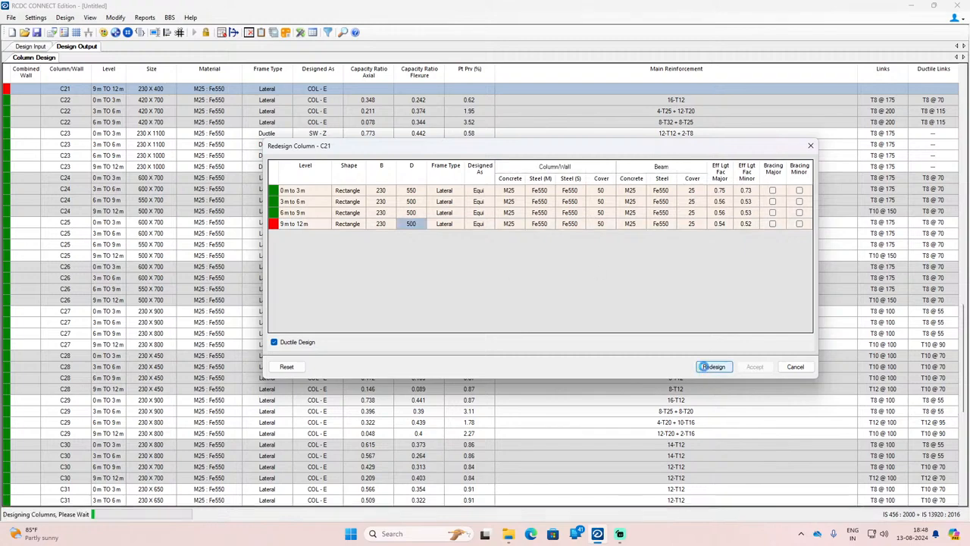
pyautogui.click(755, 366)
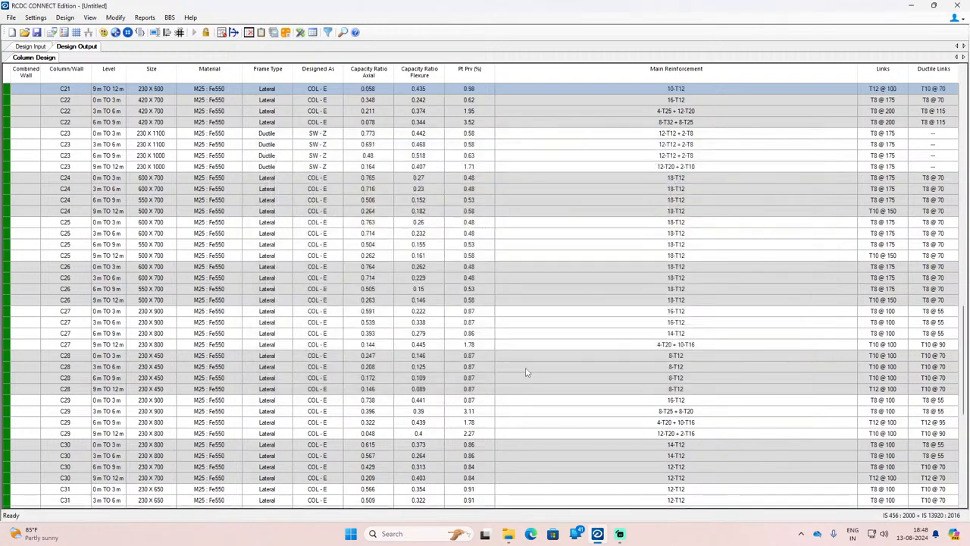
# Step: Open column C5 for redesign across all its levels
pyautogui.scroll(10, 526, 369)
pyautogui.scroll(3, 455, 327)
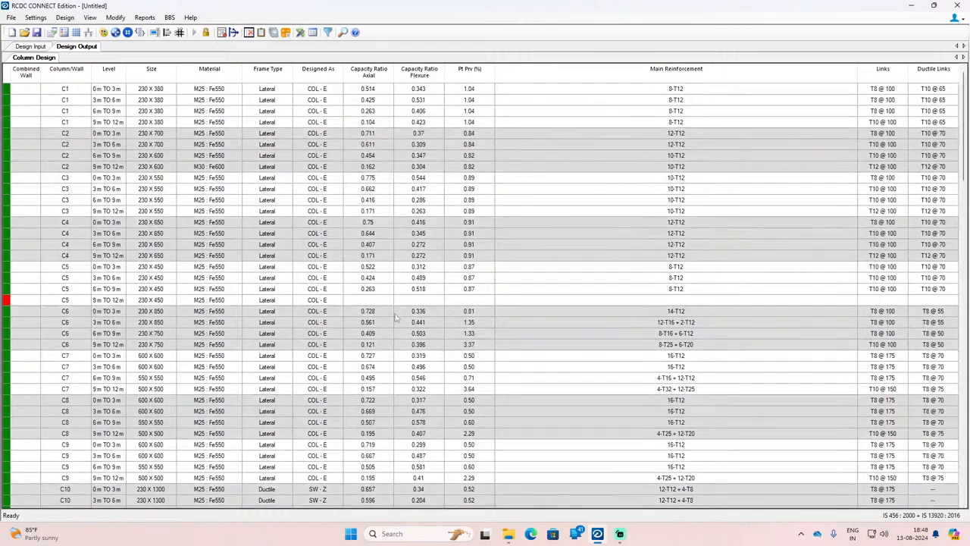
pyautogui.rightClick(174, 300)
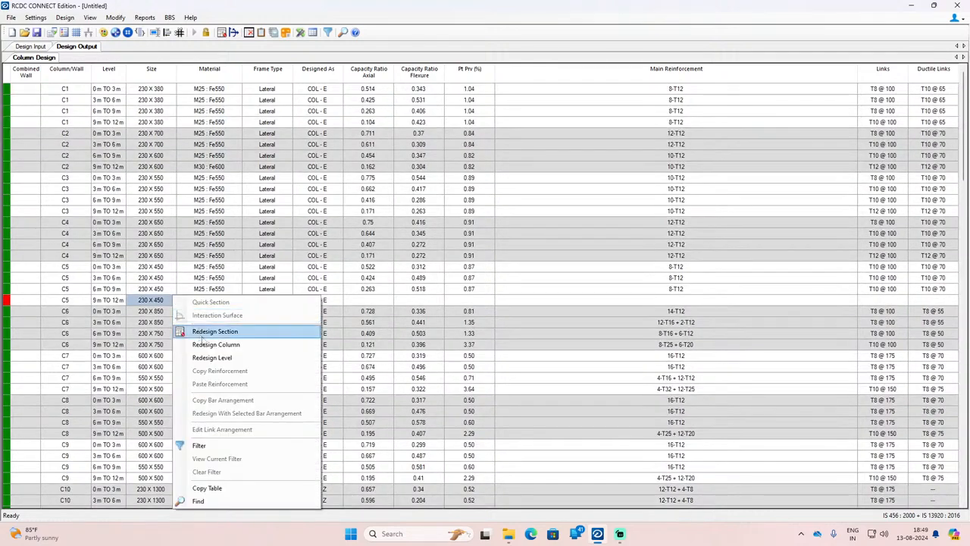
pyautogui.click(216, 344)
# Step: Redesign column C5 with D set to 550 mm at all four levels and accept the result
pyautogui.click(421, 192)
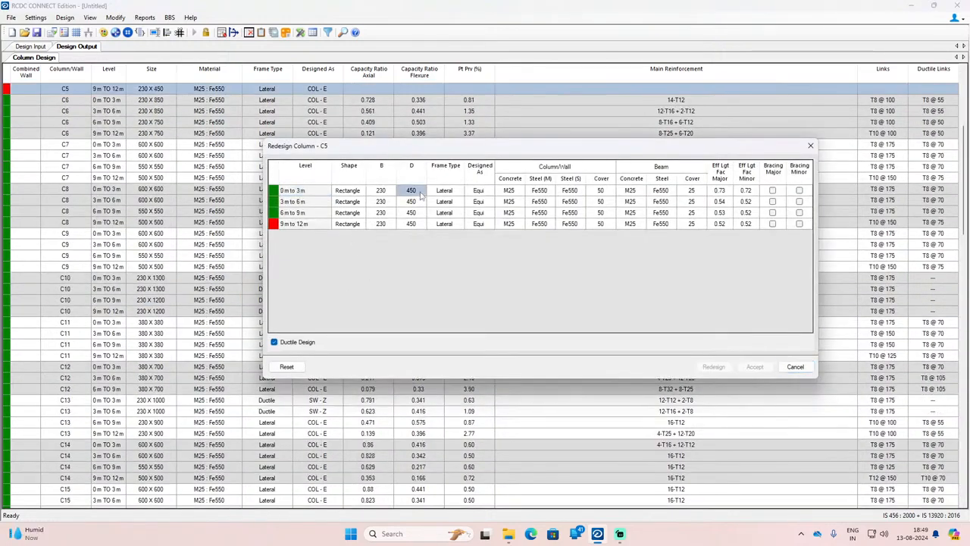
pyautogui.write('550')
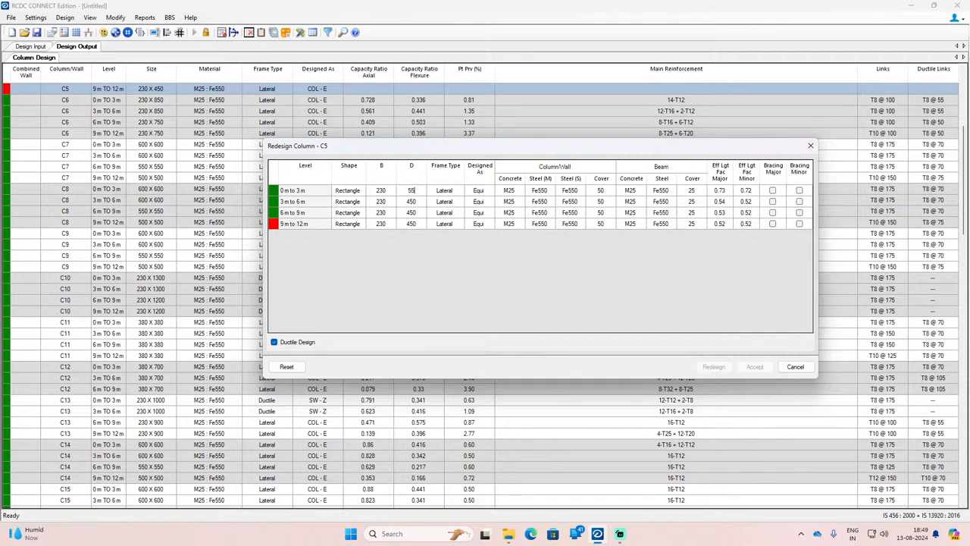
pyautogui.press('Down')
pyautogui.write('550')
pyautogui.press('Down')
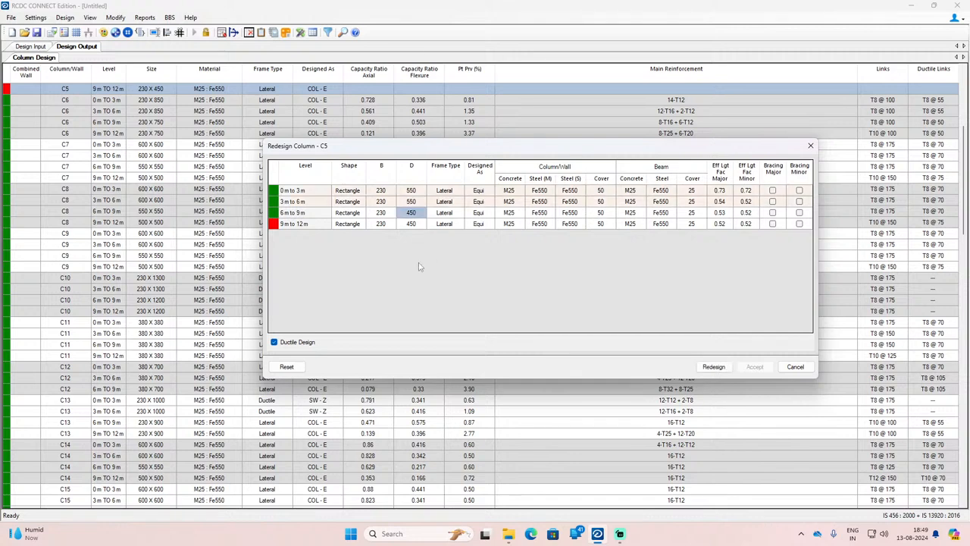
pyautogui.write('550')
pyautogui.press('Down')
pyautogui.write('55')
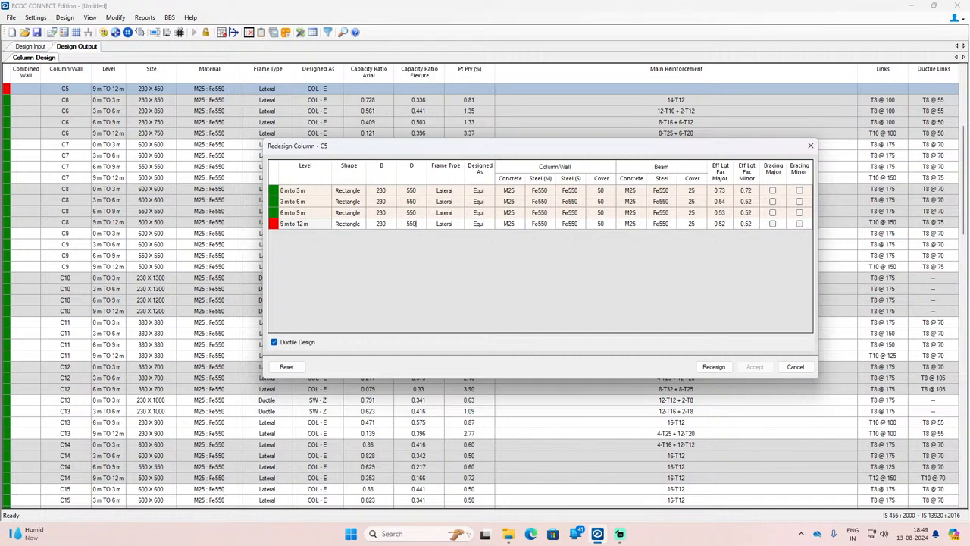
pyautogui.write('0')
pyautogui.click(422, 266)
pyautogui.click(713, 366)
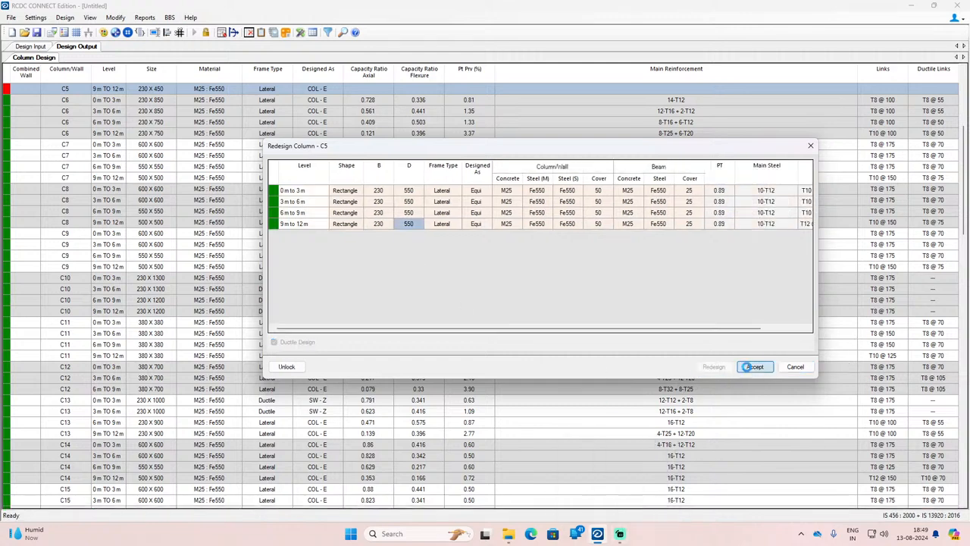
pyautogui.click(752, 366)
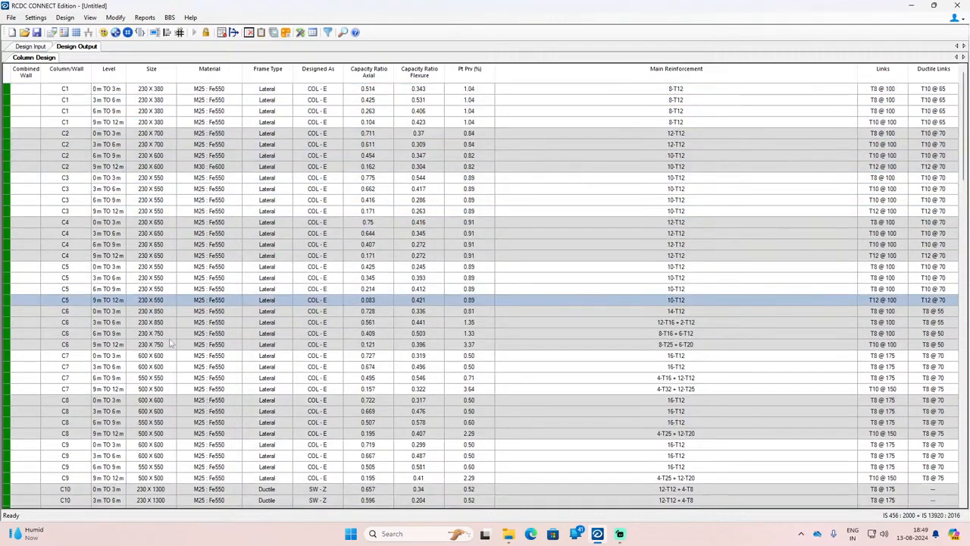
# Step: Generate the bar bending schedule for all combined walls as an on-screen drawing, keeping the default rebar settings
pyautogui.scroll(-20, 171, 344)
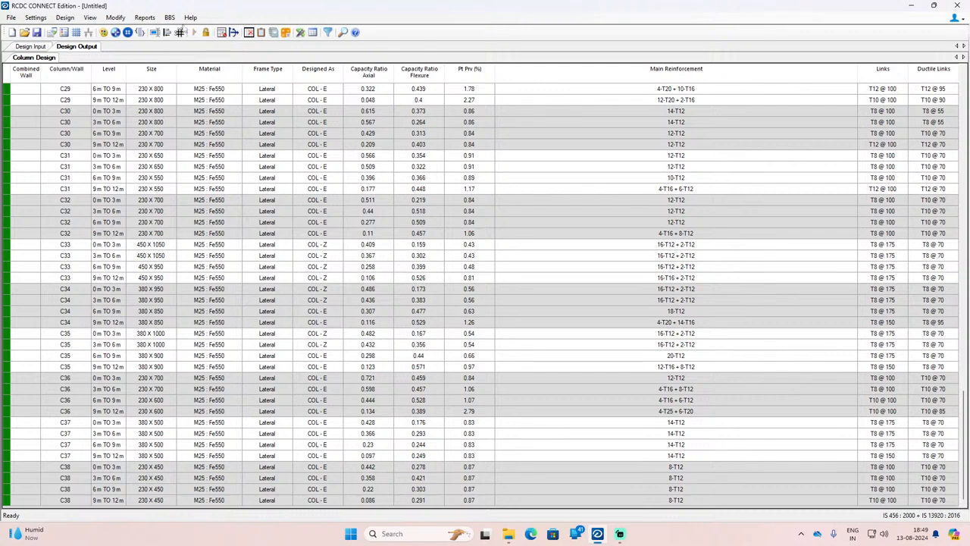
pyautogui.click(170, 18)
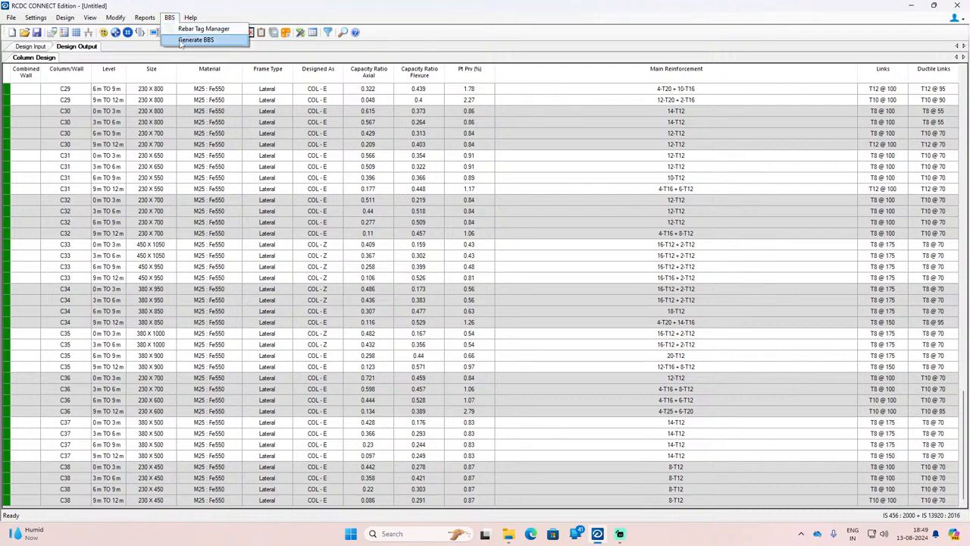
pyautogui.click(185, 40)
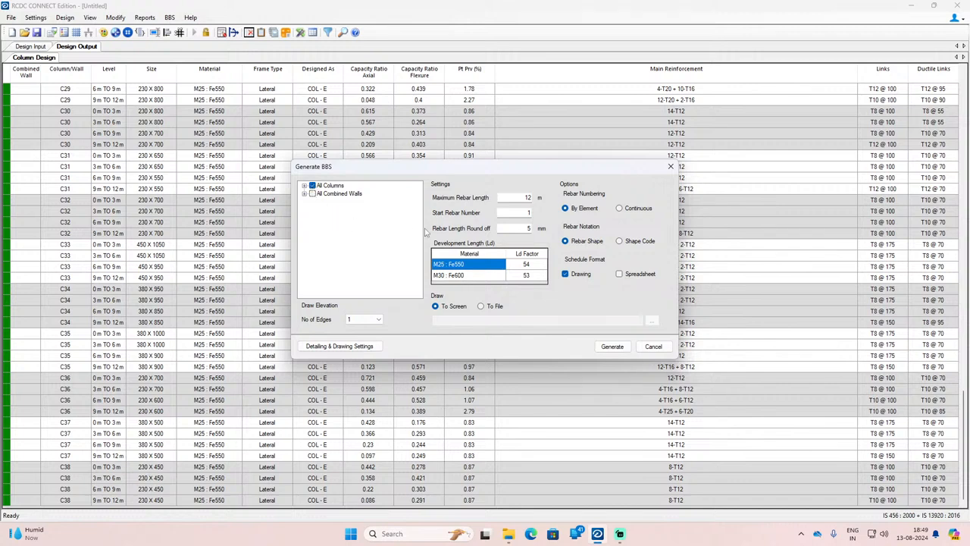
pyautogui.click(304, 194)
pyautogui.click(312, 194)
pyautogui.click(597, 345)
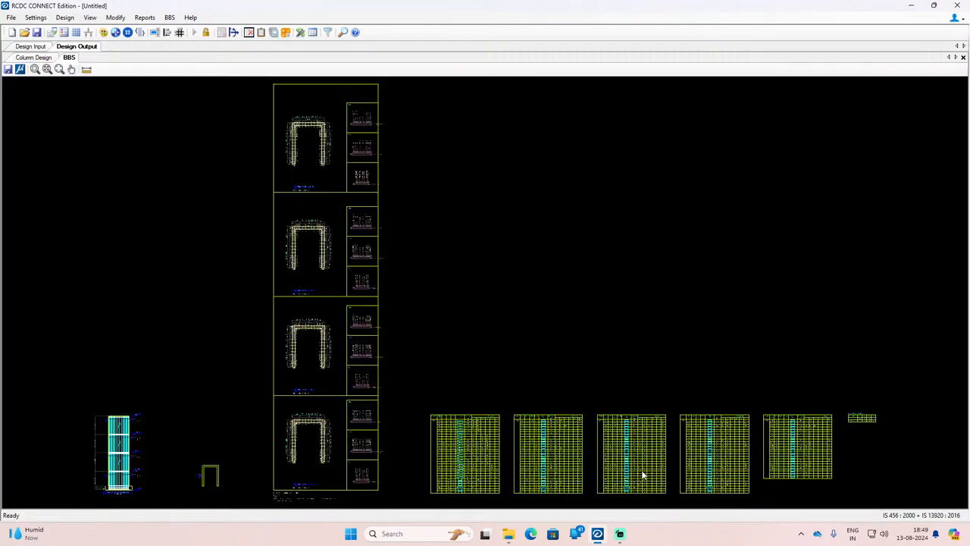
# Step: Examine the combined wall's plan sections and the link details of C20, C19 and C17 in the BBS drawing
pyautogui.scroll(10, 328, 200)
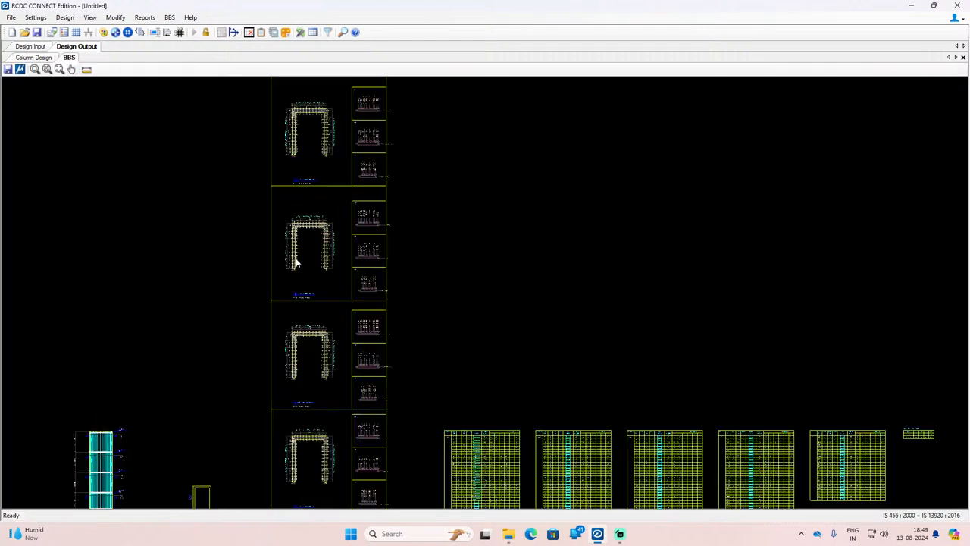
pyautogui.scroll(8, 329, 200)
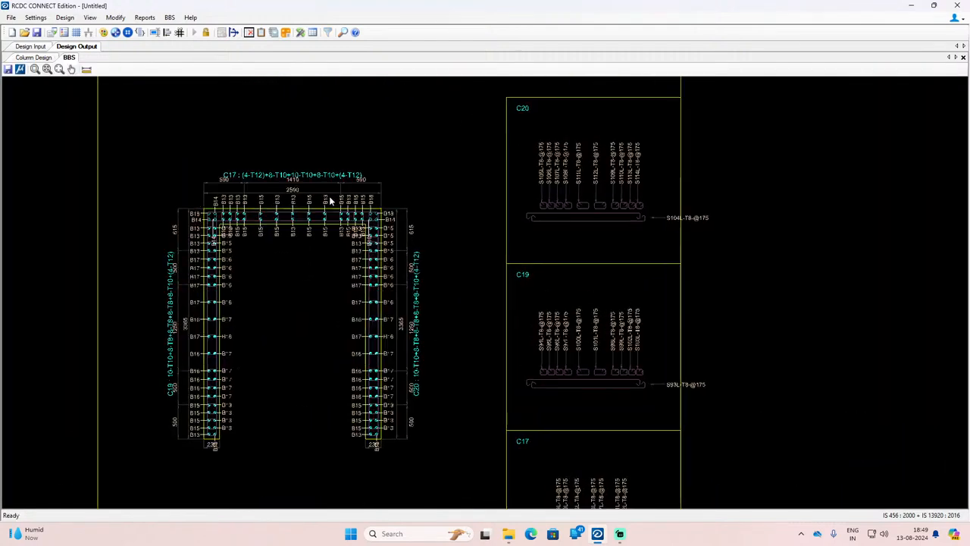
pyautogui.scroll(-10, 349, 228)
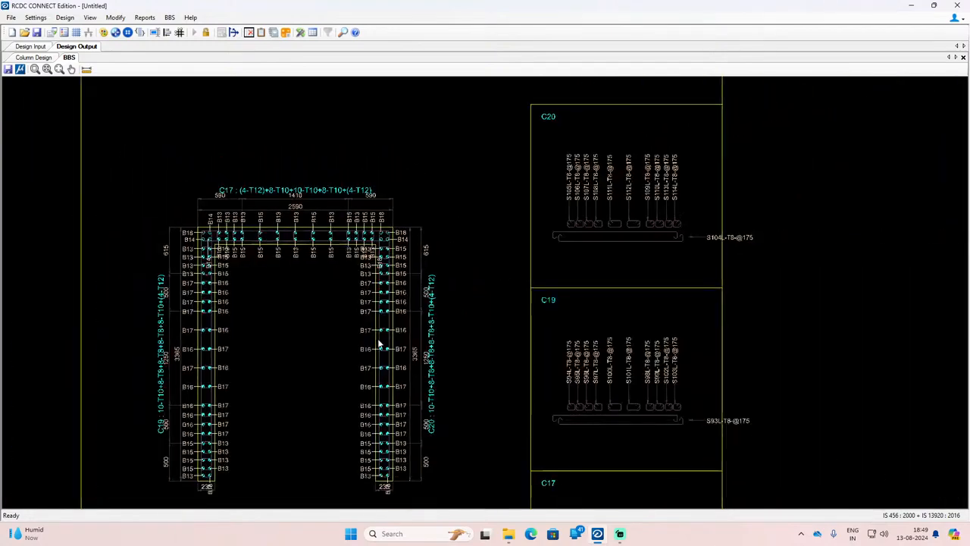
pyautogui.scroll(-3, 386, 403)
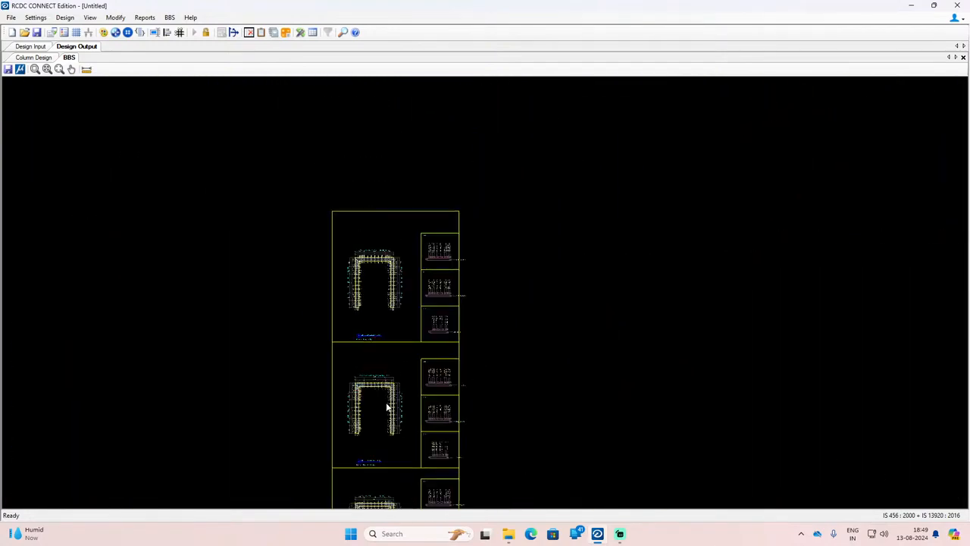
pyautogui.scroll(6, 412, 271)
pyautogui.scroll(6, 413, 272)
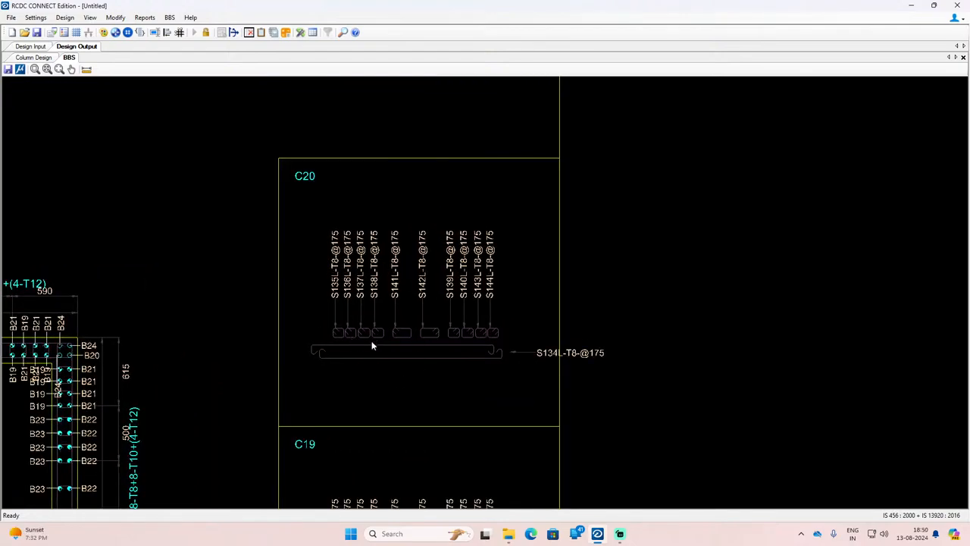
pyautogui.scroll(-8, 334, 190)
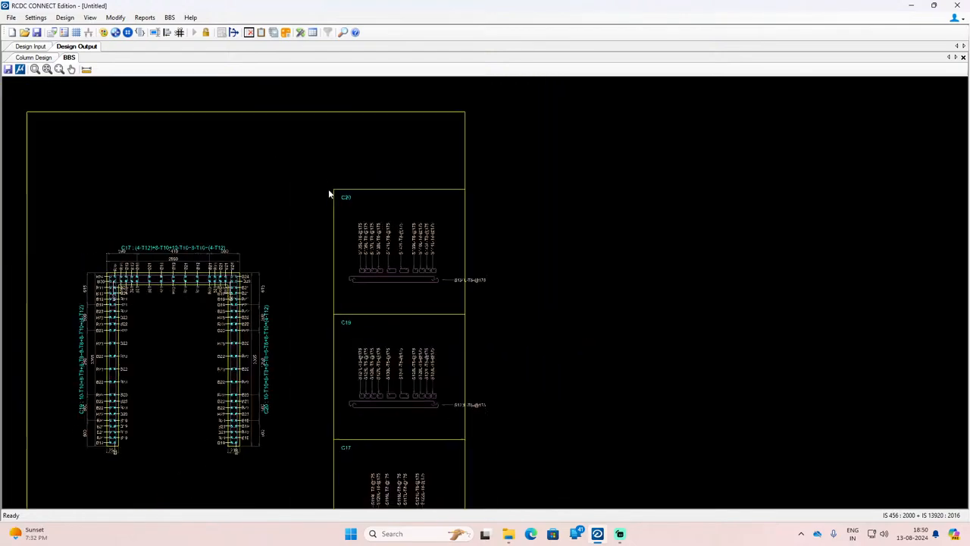
pyautogui.scroll(-5, 354, 177)
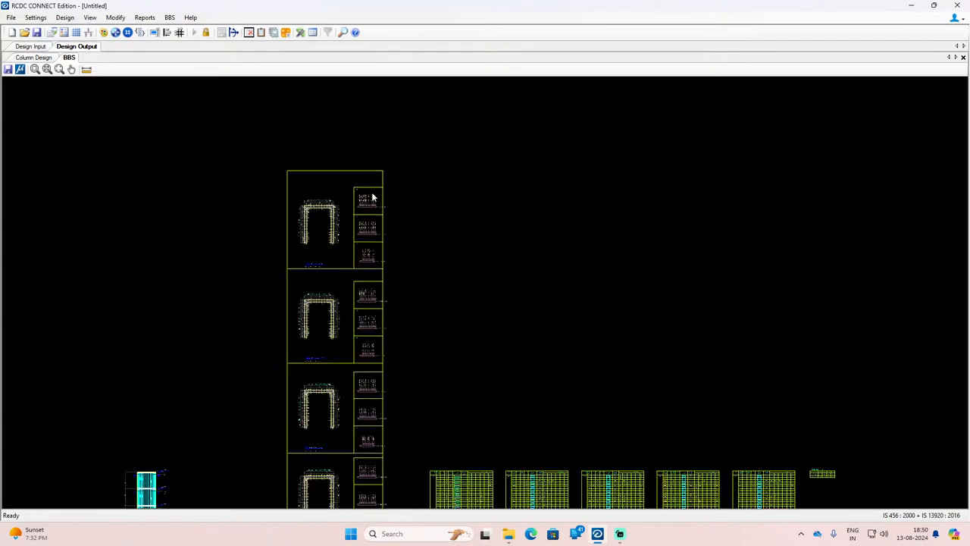
# Step: Examine the elevation of CW1, checking the vertical bars, laps, link ranges and level marks from the base to the top storey
pyautogui.scroll(10, 194, 454)
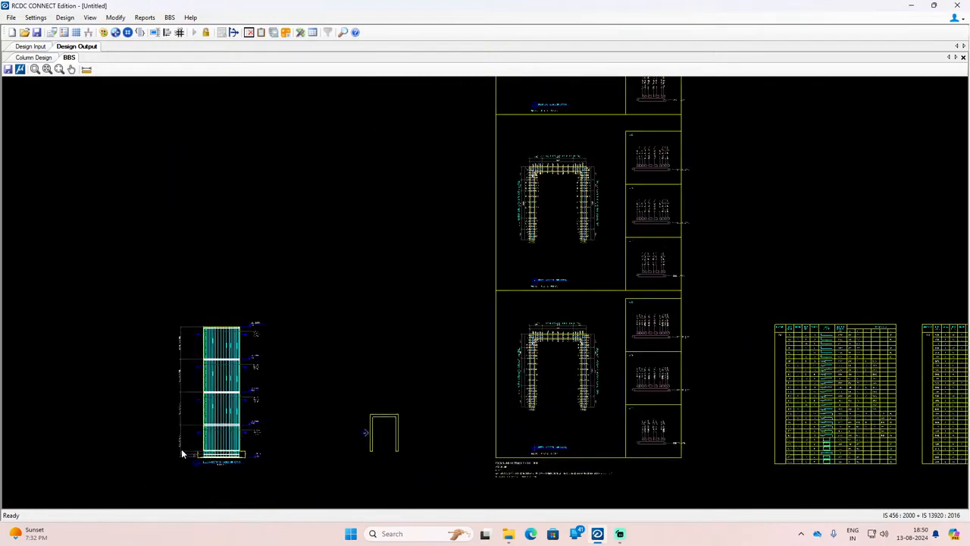
pyautogui.scroll(5, 182, 454)
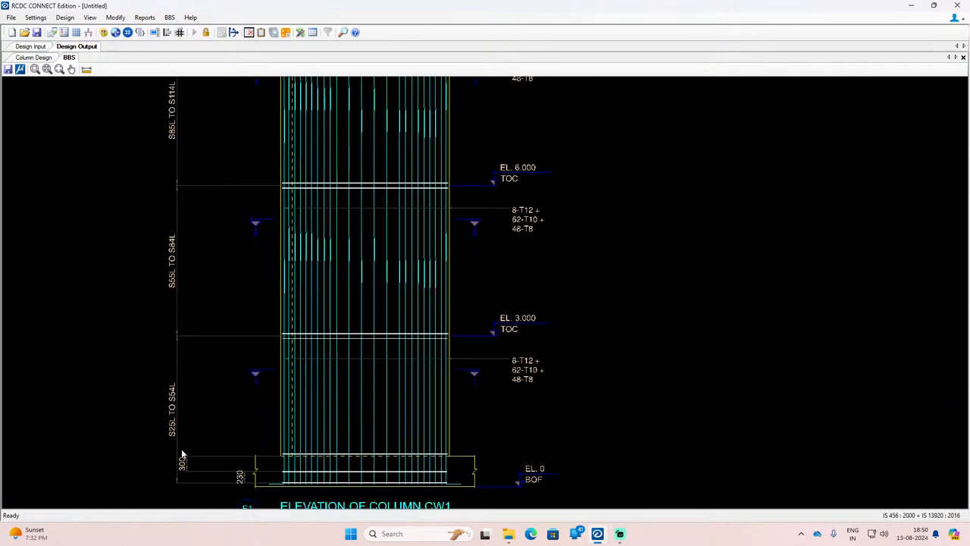
pyautogui.scroll(-3, 338, 488)
pyautogui.scroll(6, 367, 201)
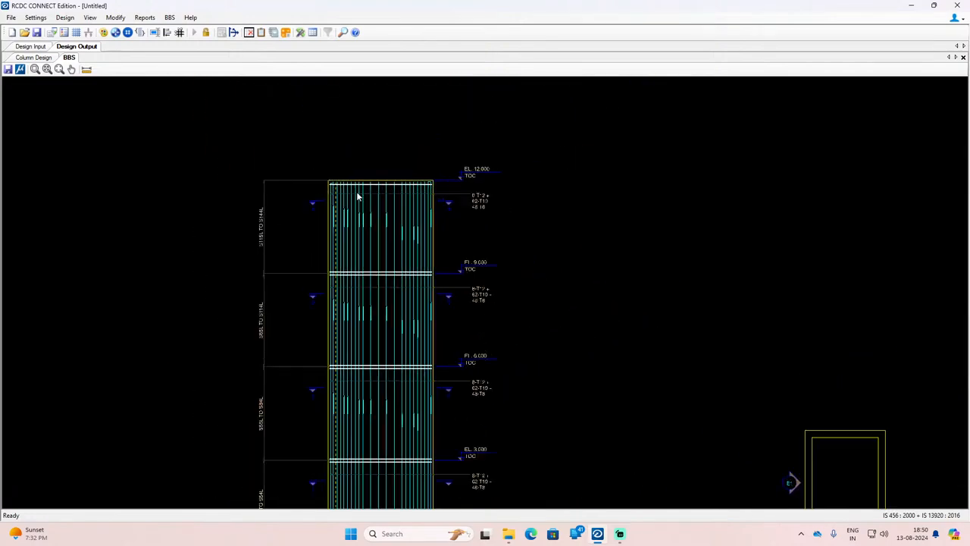
pyautogui.scroll(6, 376, 226)
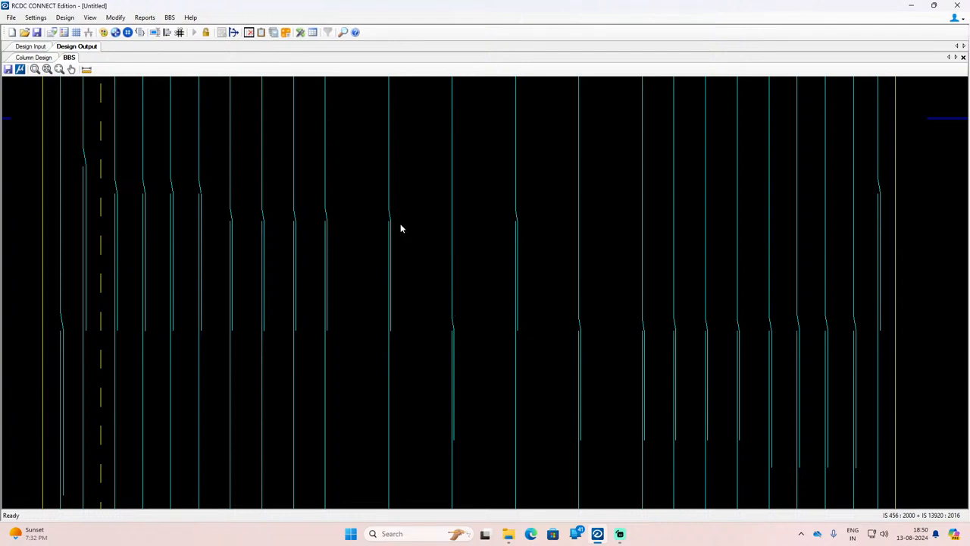
pyautogui.scroll(-4, 394, 216)
pyautogui.scroll(1, 386, 202)
pyautogui.scroll(-3, 518, 435)
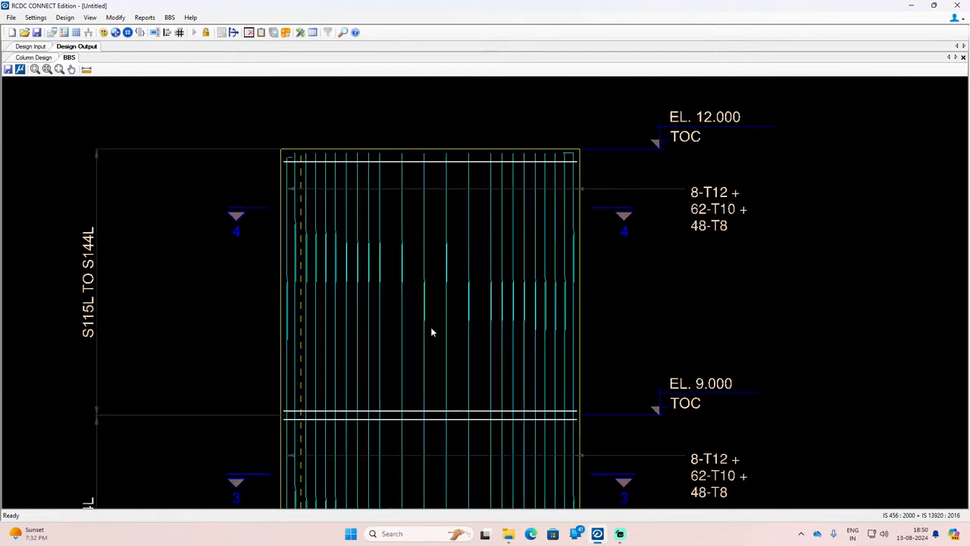
pyautogui.scroll(1, 480, 195)
pyautogui.scroll(-2, 472, 180)
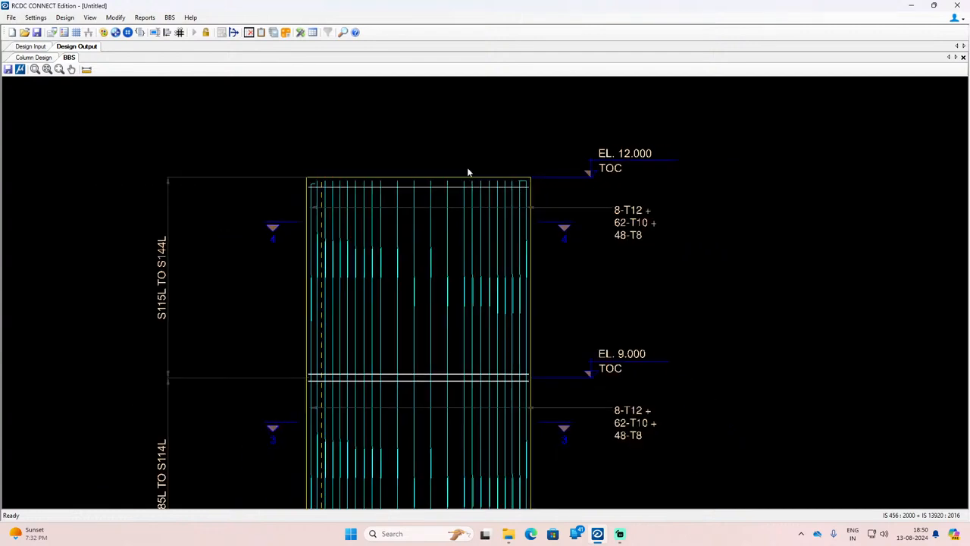
pyautogui.scroll(5, 364, 190)
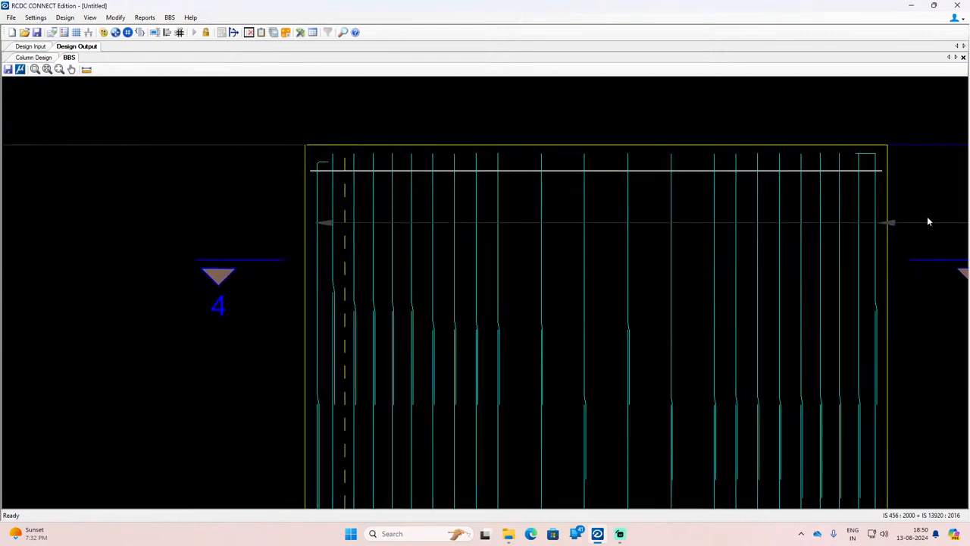
pyautogui.scroll(-5, 344, 143)
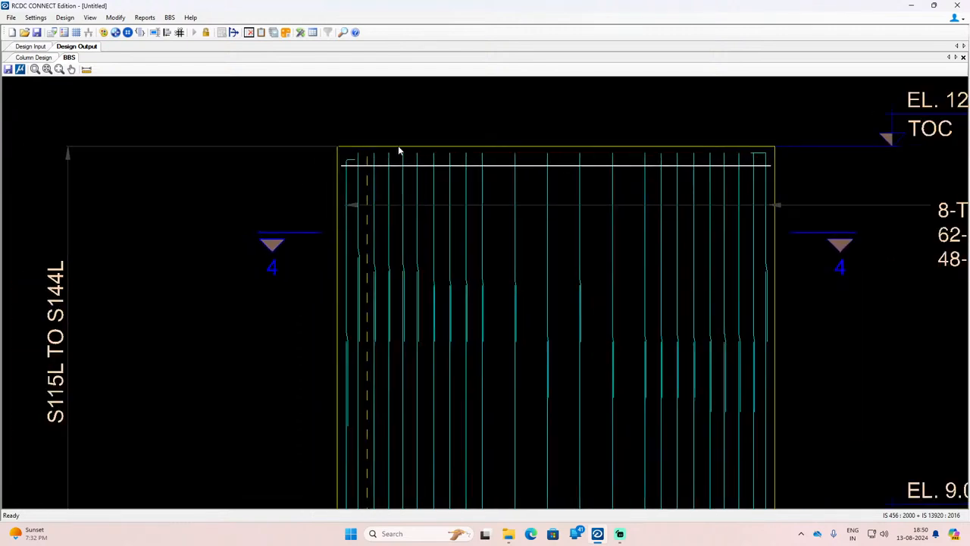
pyautogui.scroll(-1, 345, 192)
pyautogui.scroll(3, 381, 410)
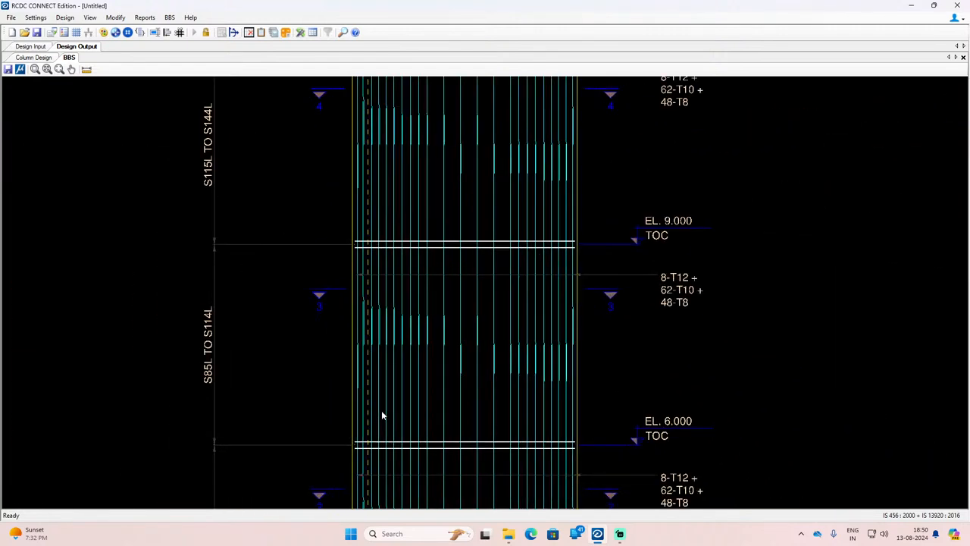
pyautogui.scroll(-5, 553, 342)
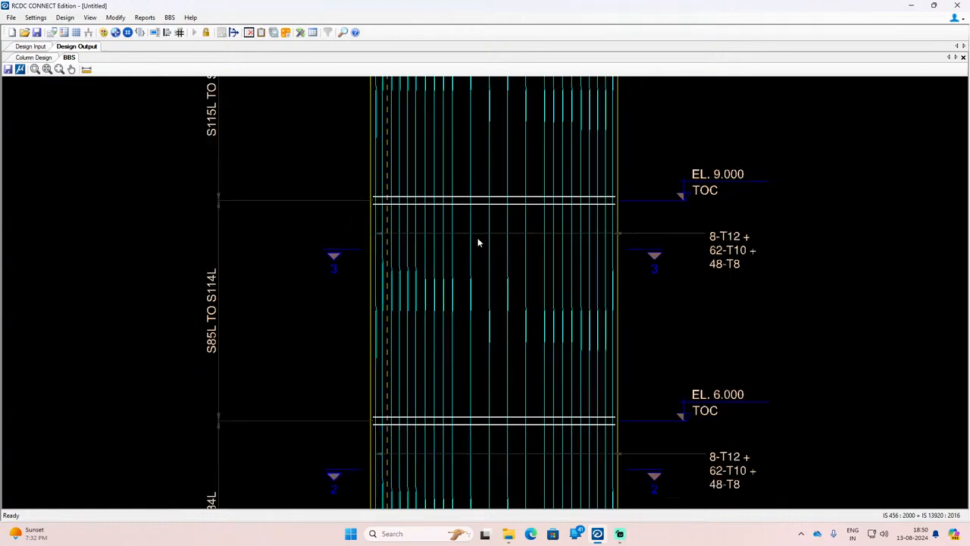
pyautogui.scroll(-2, 108, 329)
pyautogui.scroll(-3, 244, 389)
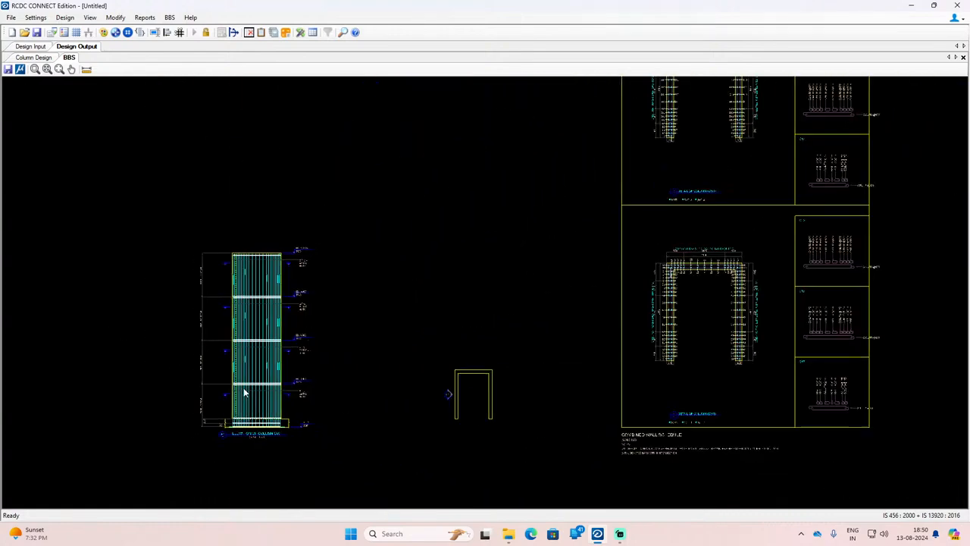
# Step: Review the combined wall schedule, the bar bending tables and the CW1 rebar length and weight summary
pyautogui.scroll(5, 690, 410)
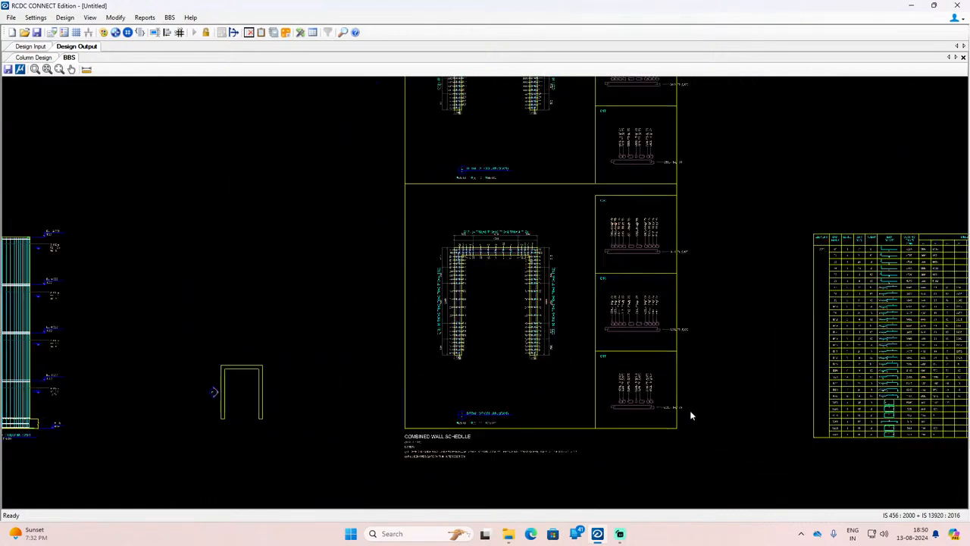
pyautogui.scroll(-4, 297, 400)
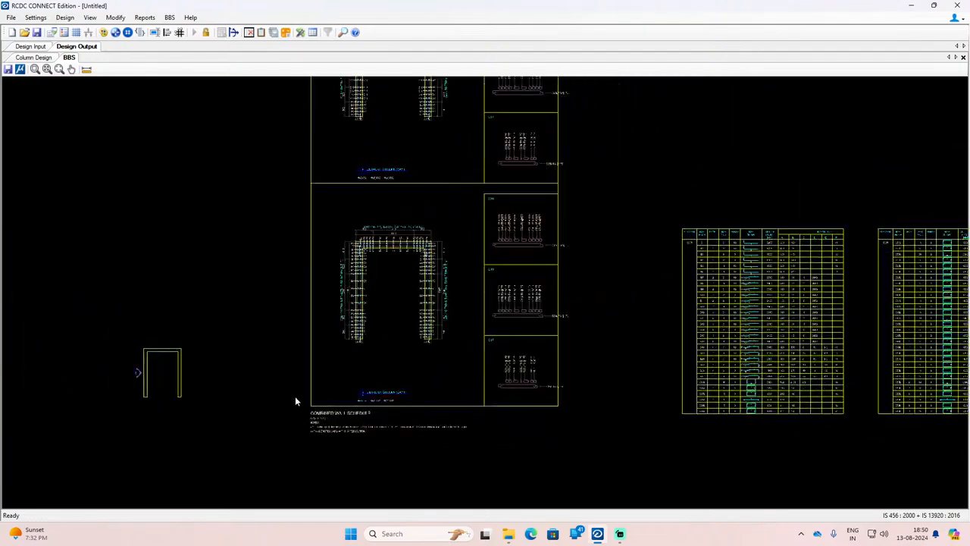
pyautogui.scroll(3, 546, 388)
pyautogui.scroll(-3, 239, 377)
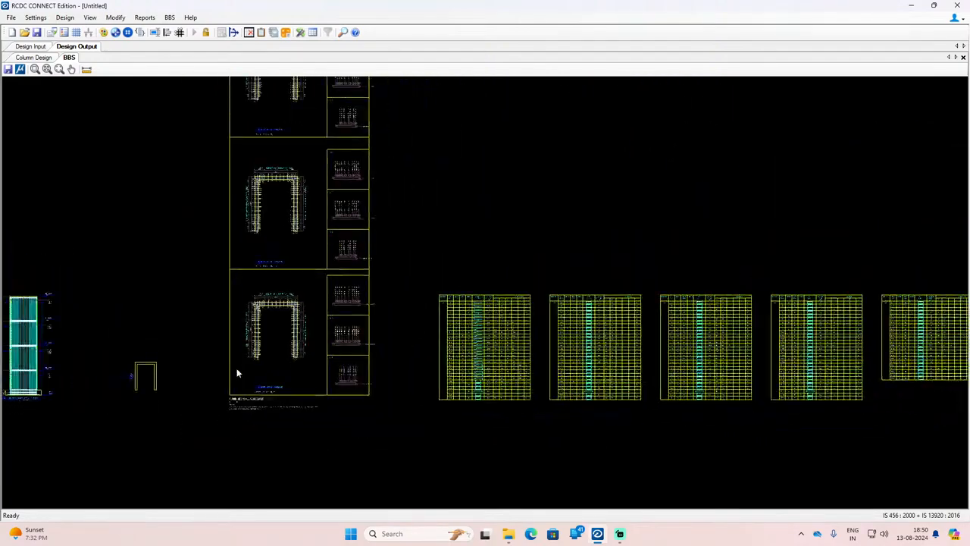
pyautogui.scroll(3, 734, 326)
pyautogui.scroll(5, 700, 321)
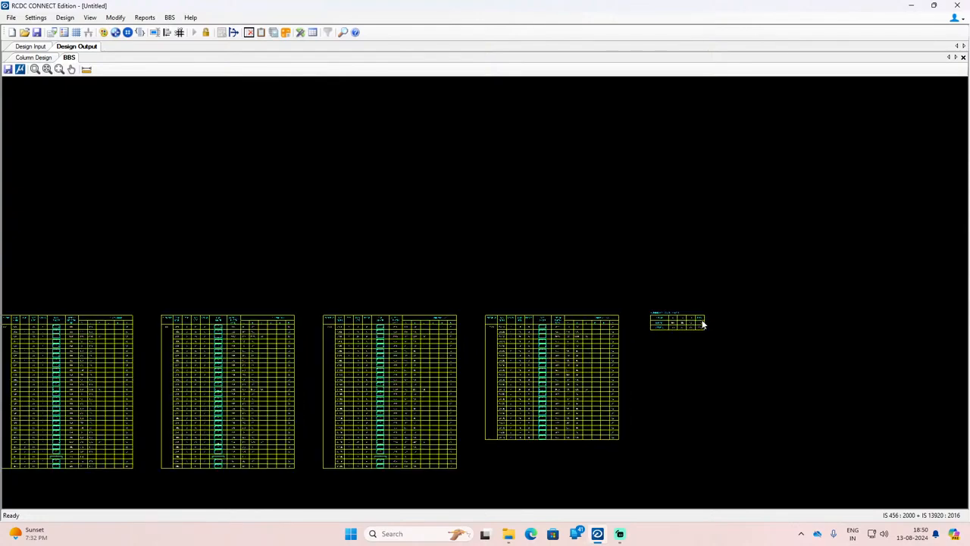
pyautogui.scroll(3, 694, 318)
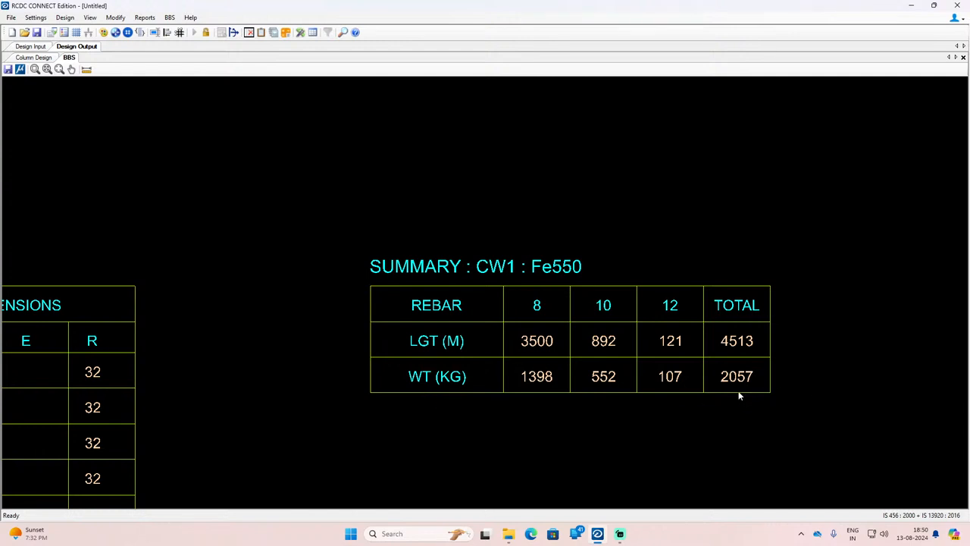
# Step: Generate the bar bending schedule for column C1 only as an on-screen drawing, keeping the default rebar settings
pyautogui.click(169, 17)
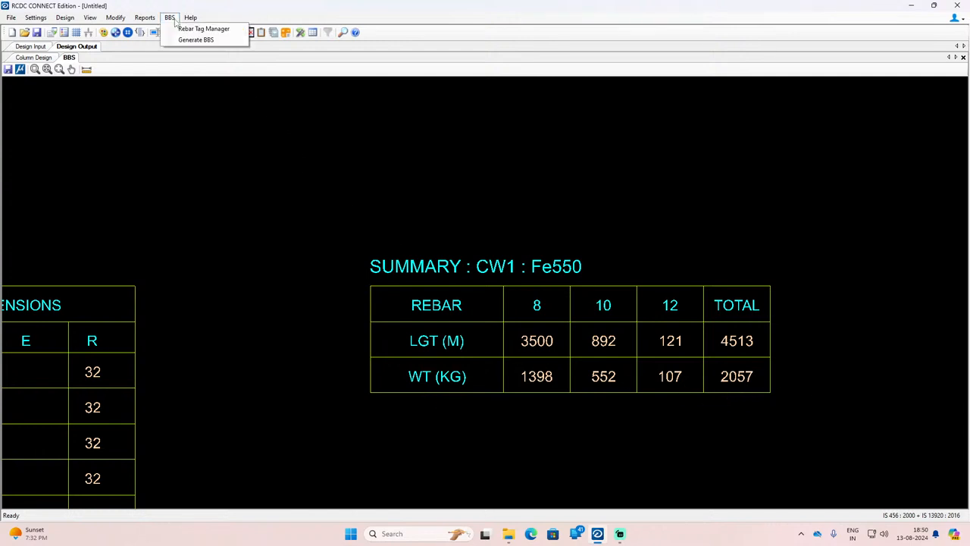
pyautogui.click(182, 39)
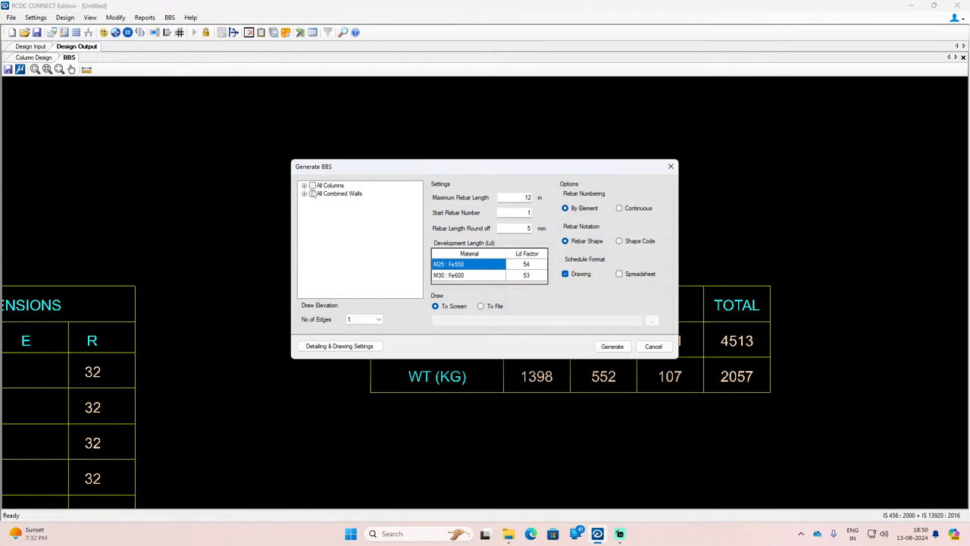
pyautogui.click(304, 185)
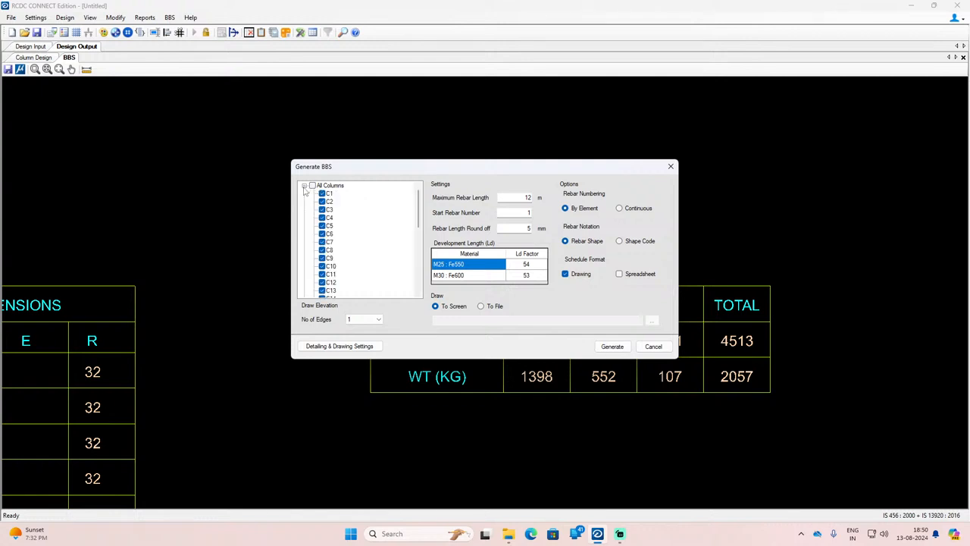
pyautogui.click(313, 186)
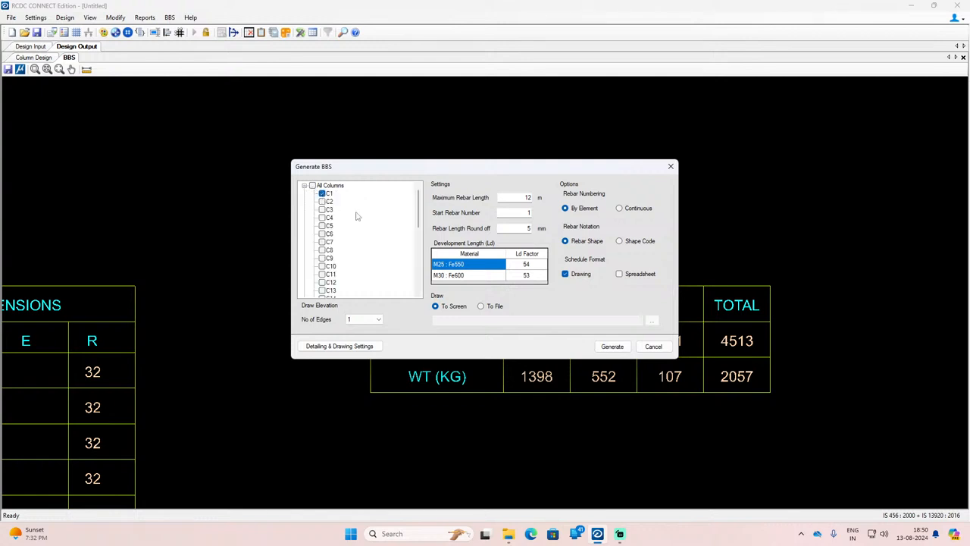
pyautogui.click(613, 346)
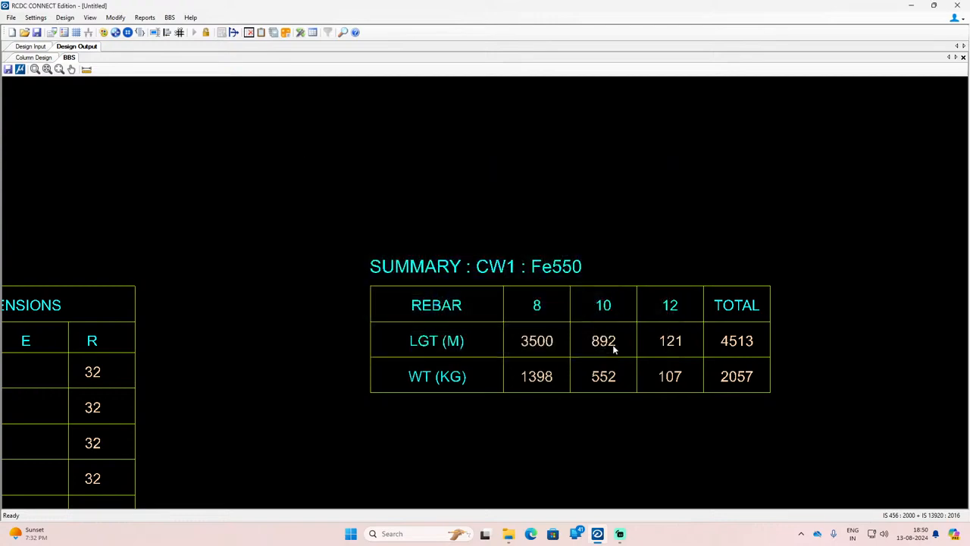
# Step: Examine the elevation of column C1, checking the vertical bars, link ranges and level marks from the footing upward
pyautogui.scroll(-5, 498, 331)
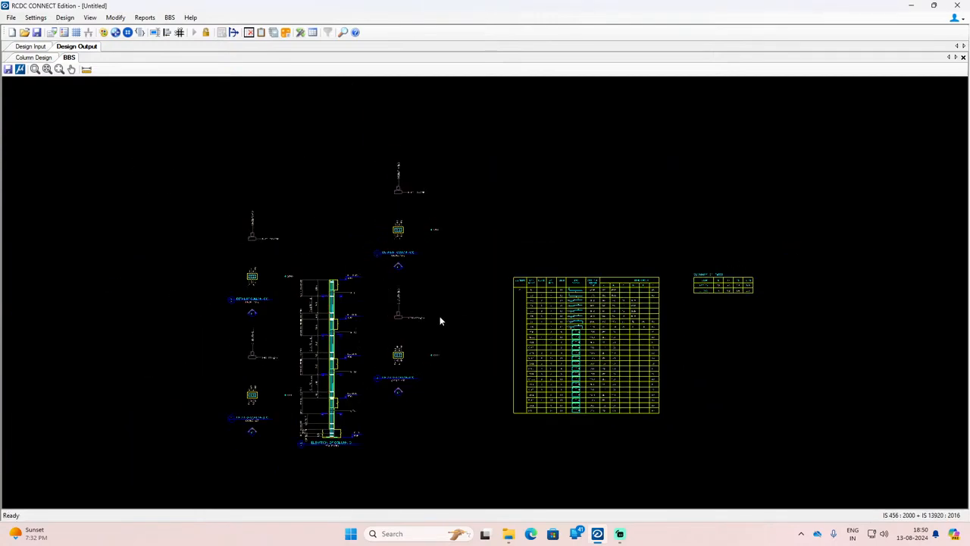
pyautogui.scroll(5, 364, 366)
pyautogui.scroll(3, 340, 419)
pyautogui.scroll(-3, 345, 462)
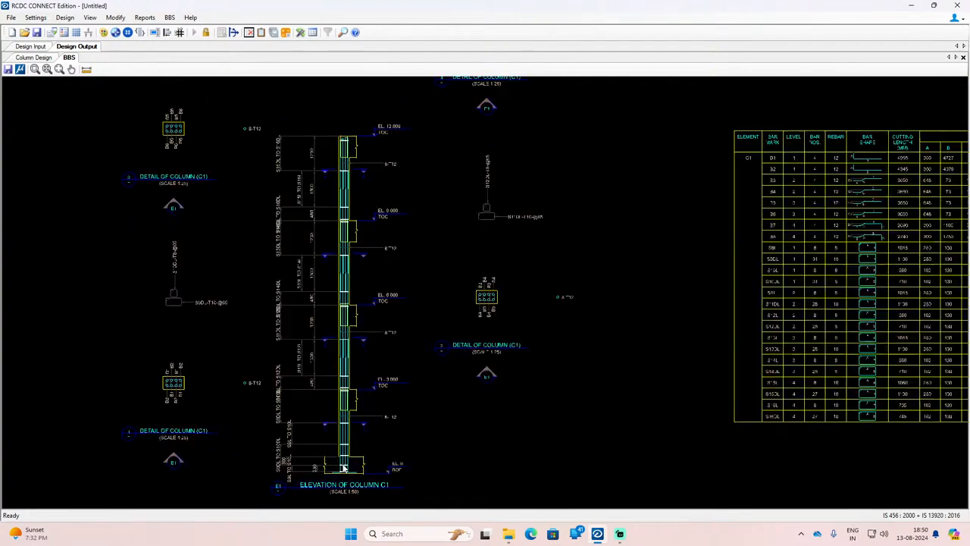
pyautogui.scroll(5, 349, 472)
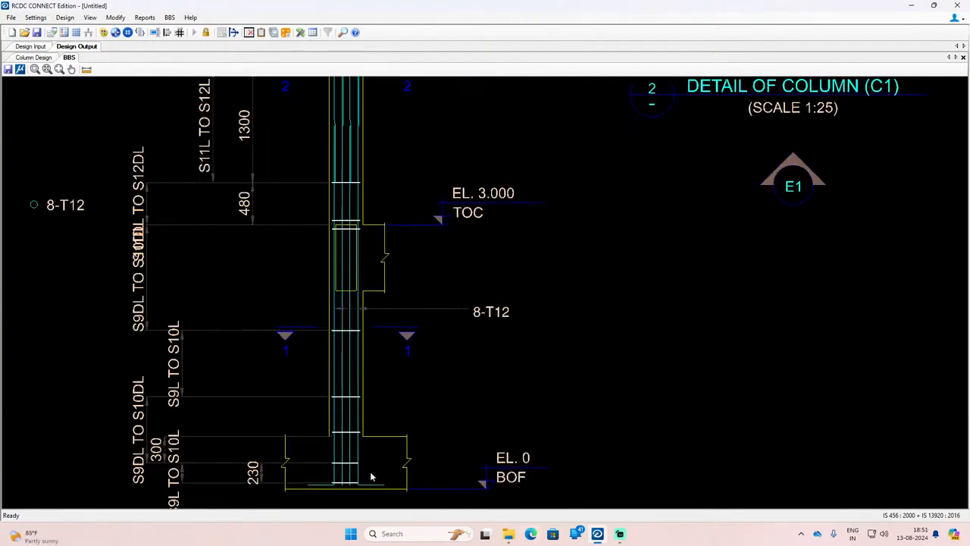
pyautogui.scroll(-5, 373, 474)
pyautogui.scroll(3, 349, 356)
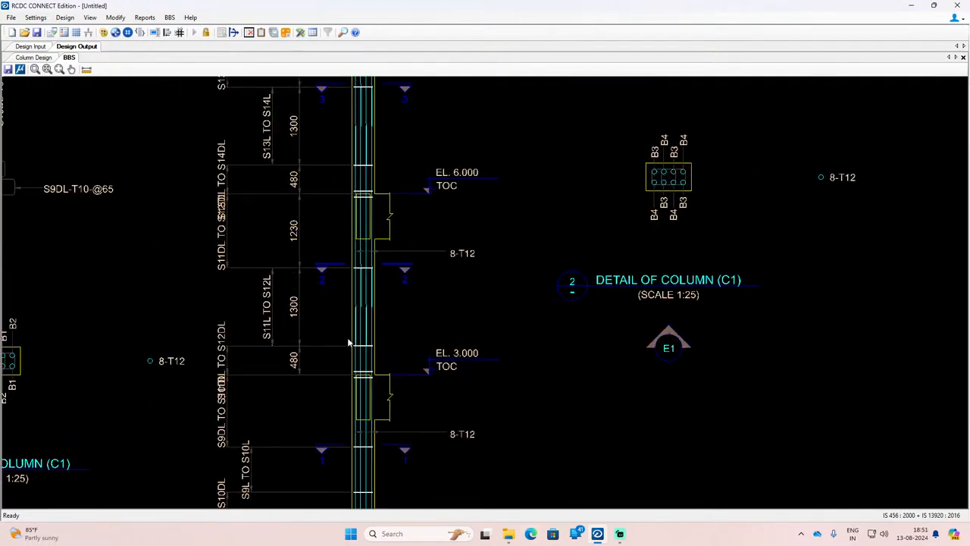
pyautogui.scroll(-5, 350, 337)
pyautogui.scroll(4, 345, 303)
pyautogui.scroll(-4, 337, 242)
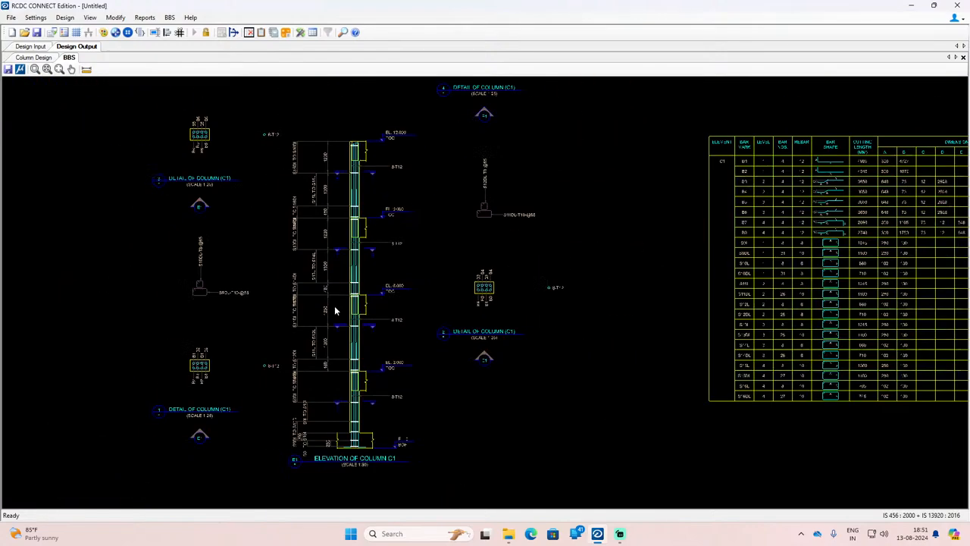
pyautogui.scroll(3, 325, 174)
pyautogui.scroll(-2, 321, 163)
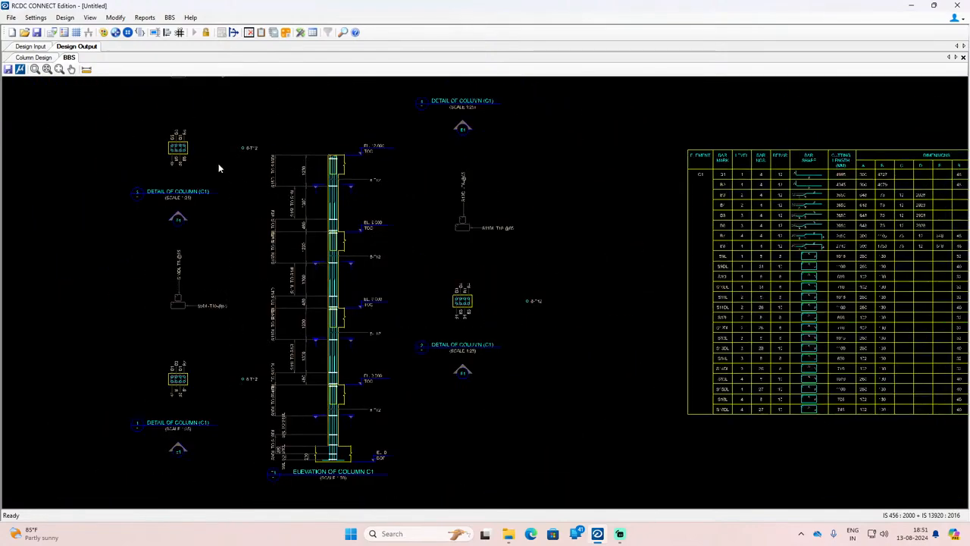
# Step: Examine C1's section 2 detail with bar marks B3 and B4, and review the C1 rebar length and weight summary
pyautogui.scroll(-1, 172, 170)
pyautogui.scroll(3, 171, 170)
pyautogui.scroll(-2, 379, 303)
pyautogui.scroll(3, 559, 345)
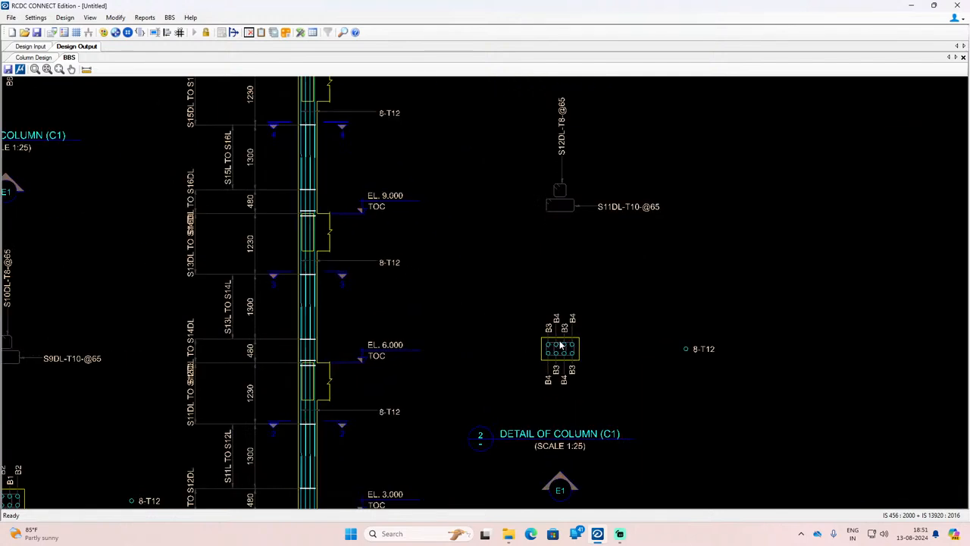
pyautogui.scroll(4, 559, 345)
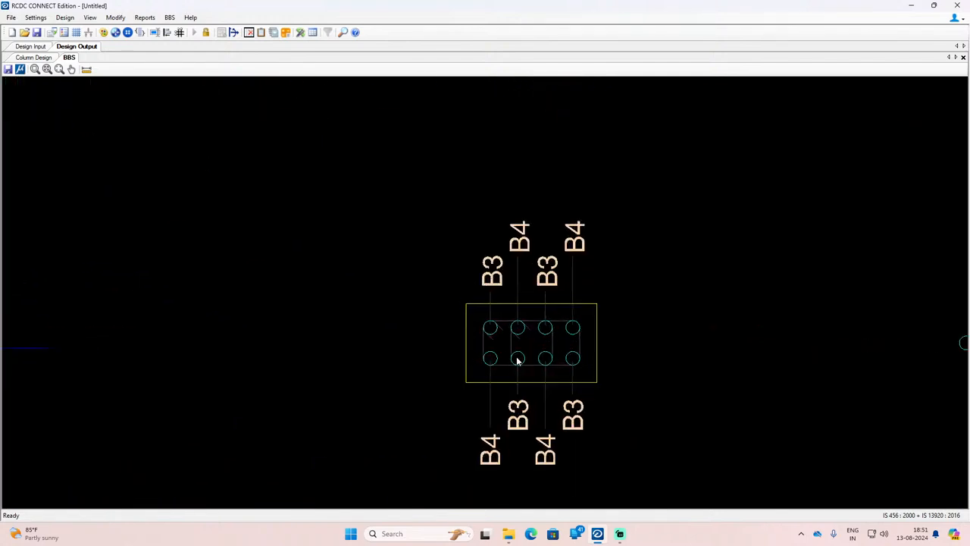
pyautogui.scroll(1, 526, 324)
pyautogui.scroll(-8, 367, 344)
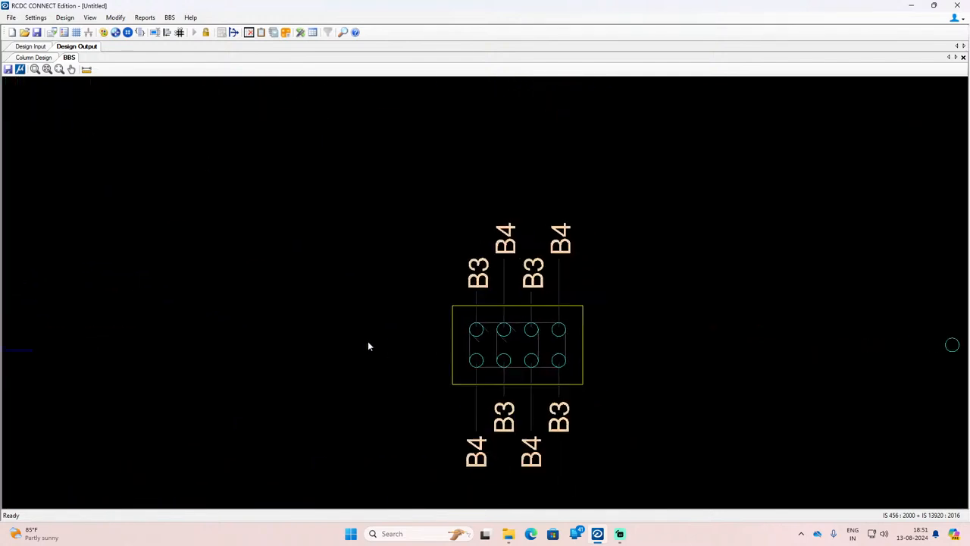
pyautogui.scroll(-6, 335, 350)
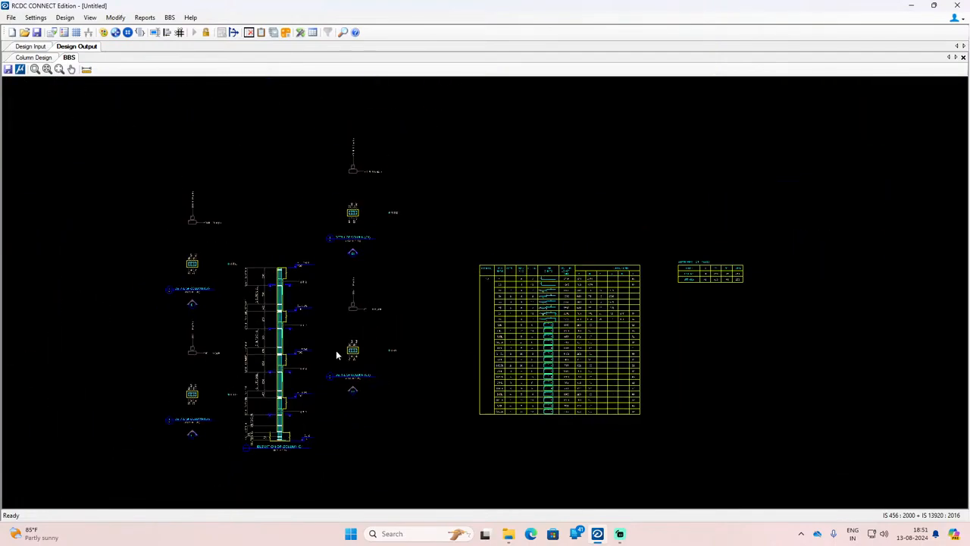
pyautogui.scroll(4, 665, 367)
pyautogui.scroll(-3, 703, 282)
pyautogui.scroll(6, 704, 284)
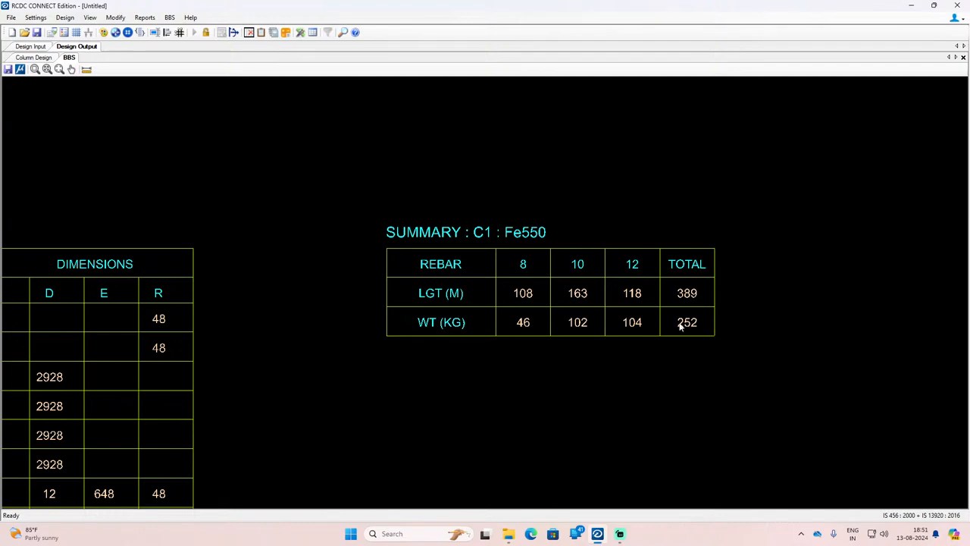
# Step: Examine C1's section 4 link detail and the staggered bar laps along its elevation around section 3
pyautogui.scroll(-8, 722, 315)
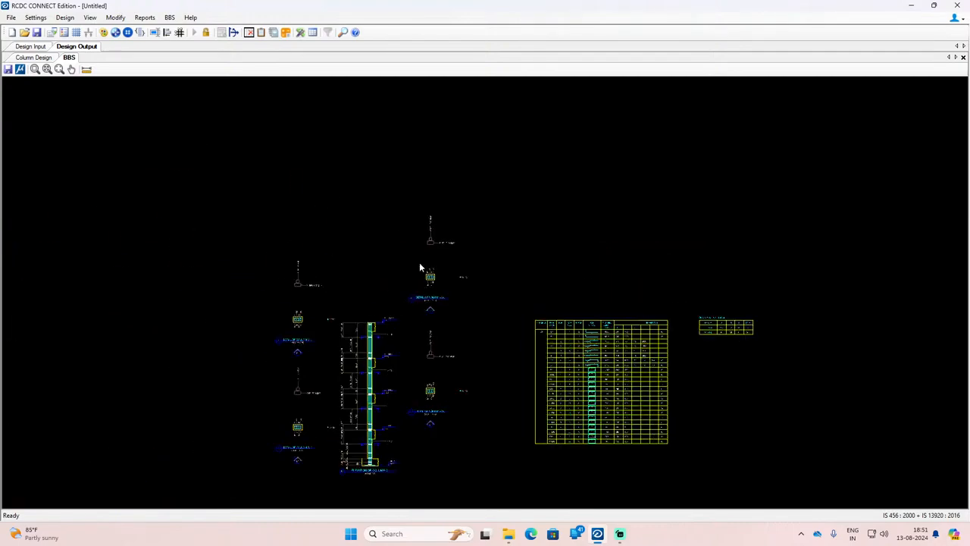
pyautogui.scroll(8, 422, 258)
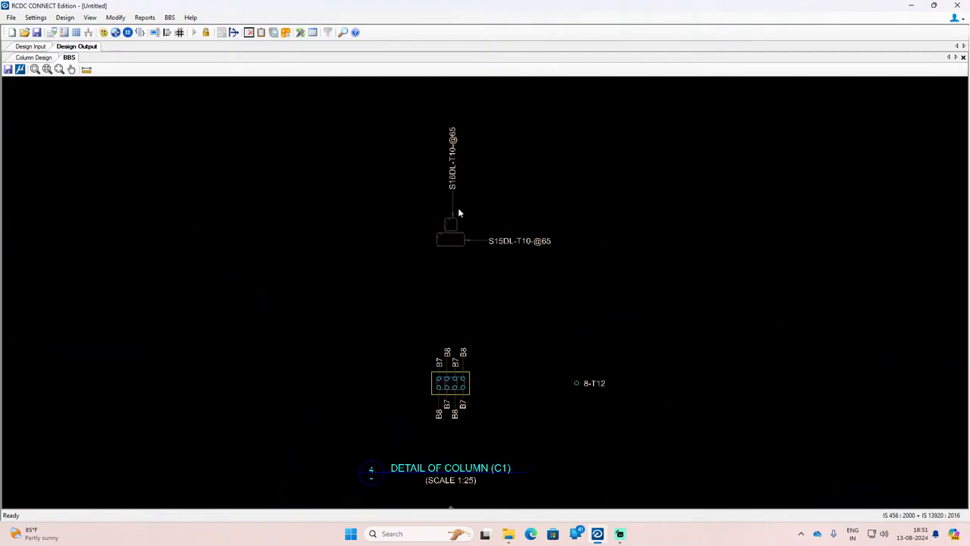
pyautogui.scroll(-4, 542, 200)
pyautogui.scroll(5, 455, 409)
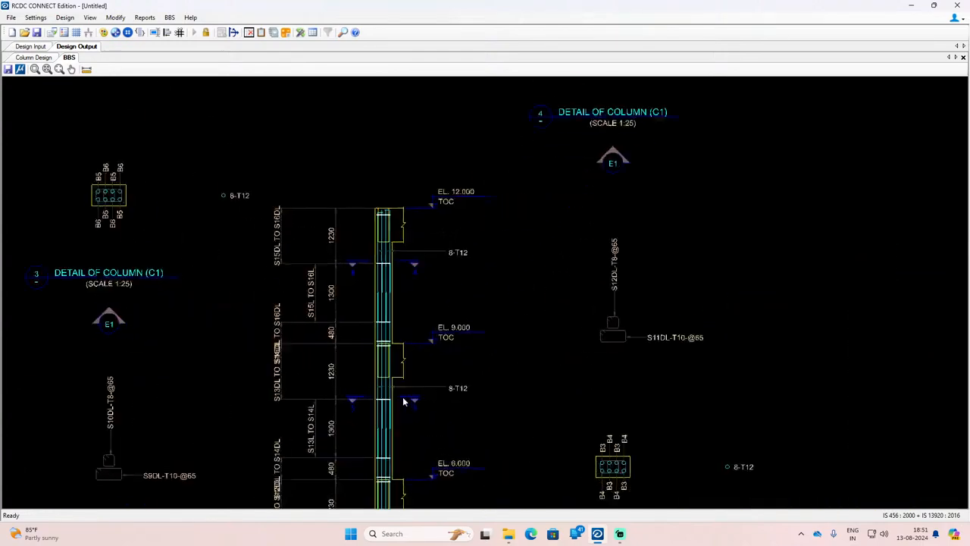
pyautogui.scroll(4, 385, 407)
pyautogui.scroll(-3, 394, 310)
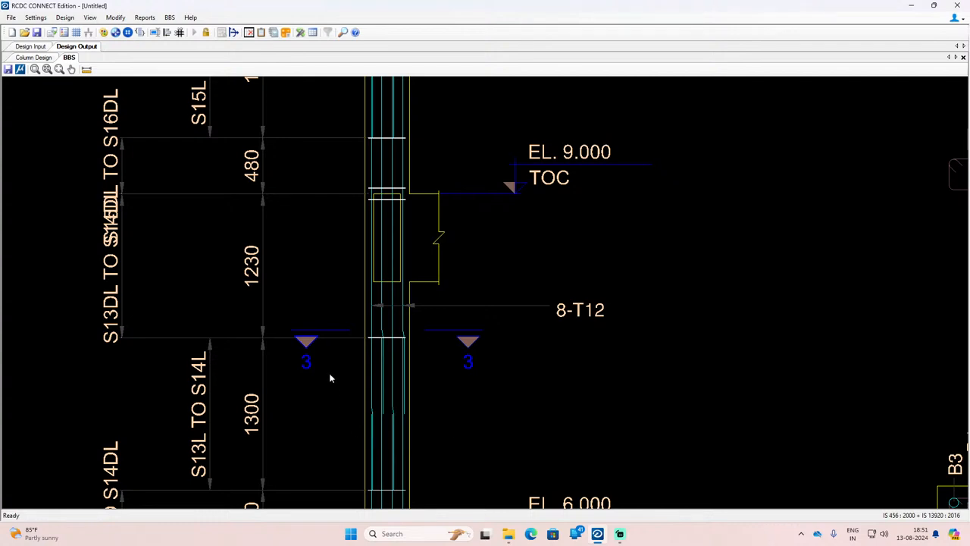
pyautogui.scroll(-3, 398, 288)
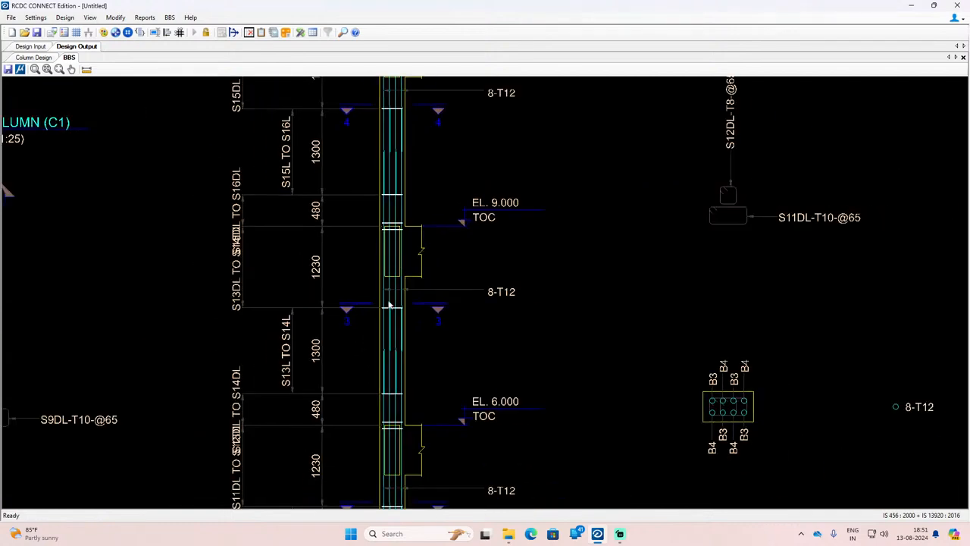
pyautogui.scroll(3, 392, 308)
pyautogui.scroll(-3, 405, 324)
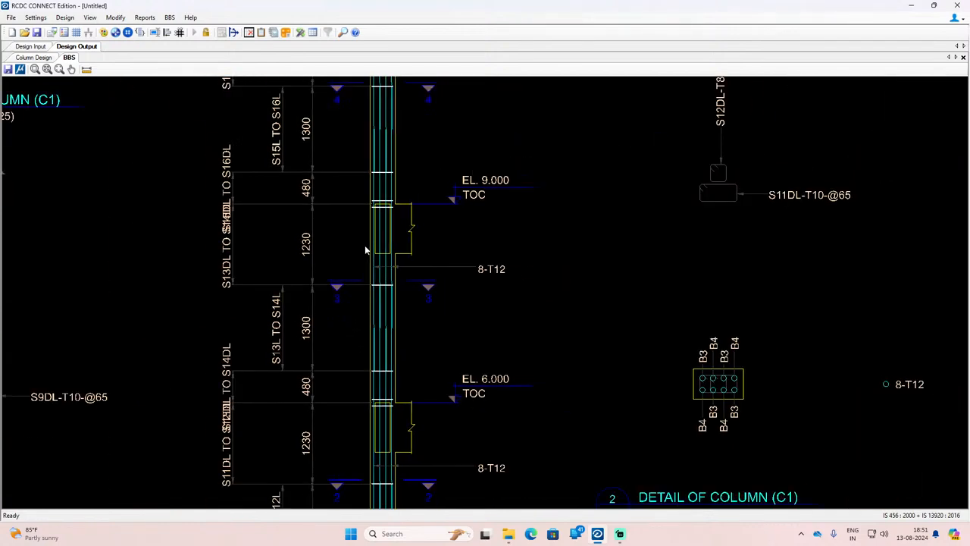
pyautogui.scroll(5, 384, 298)
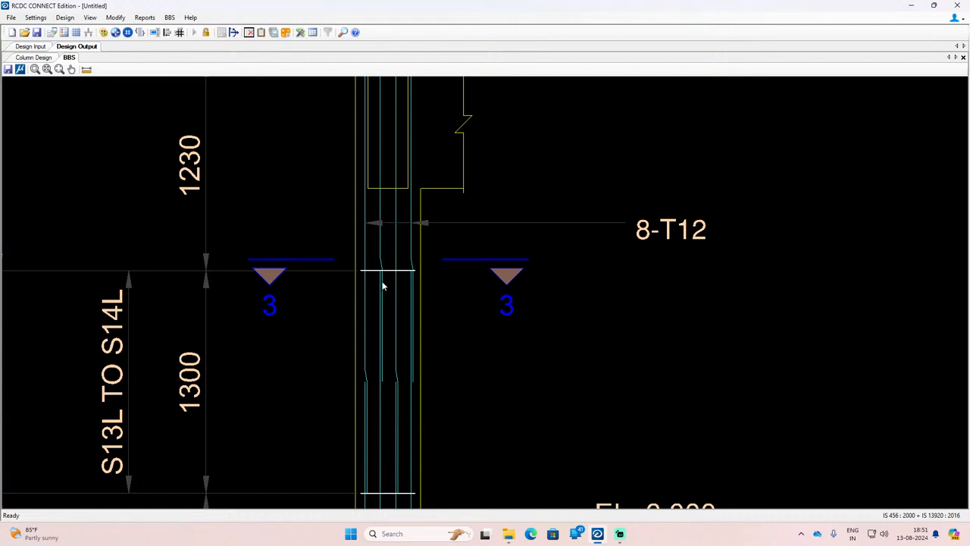
pyautogui.scroll(-3, 383, 285)
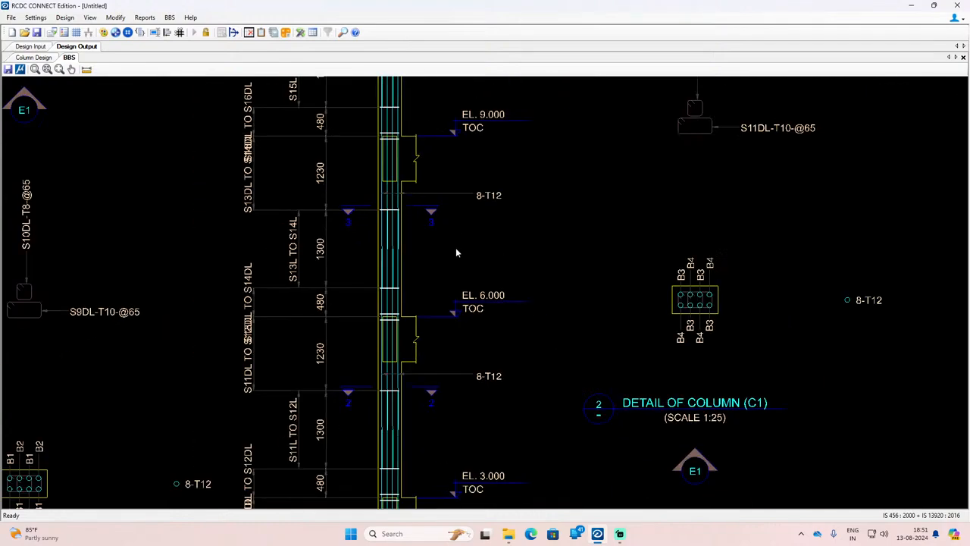
pyautogui.scroll(-5, 455, 252)
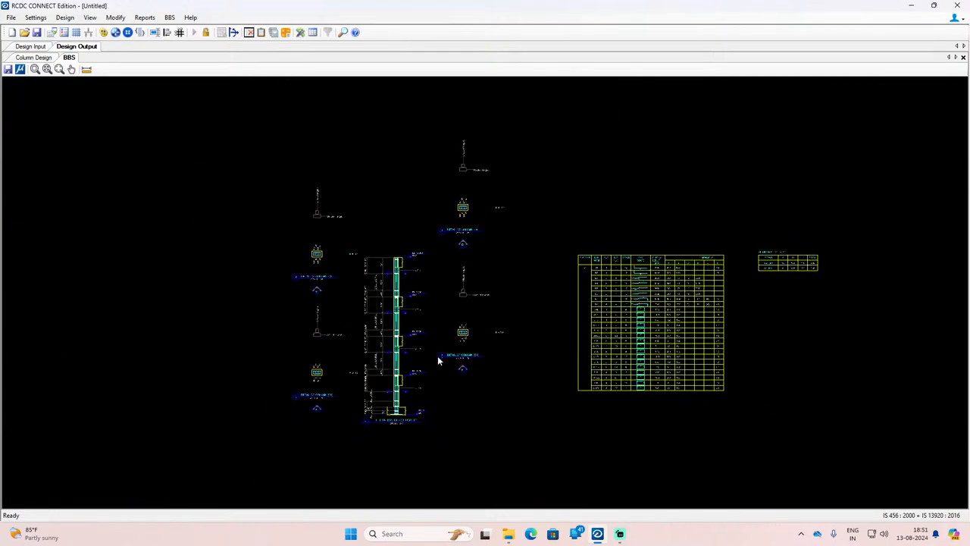
pyautogui.scroll(4, 437, 360)
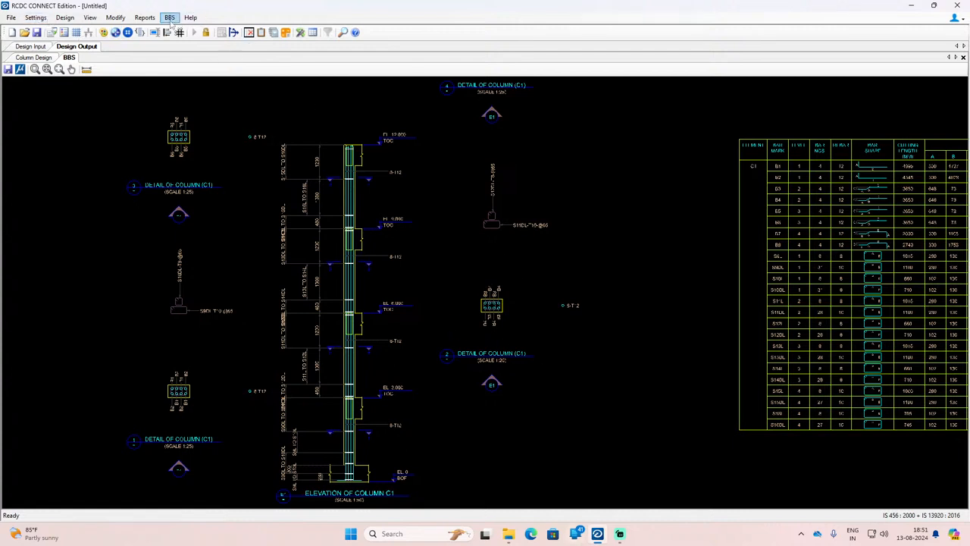
pyautogui.click(144, 18)
pyautogui.moveTo(119, 18)
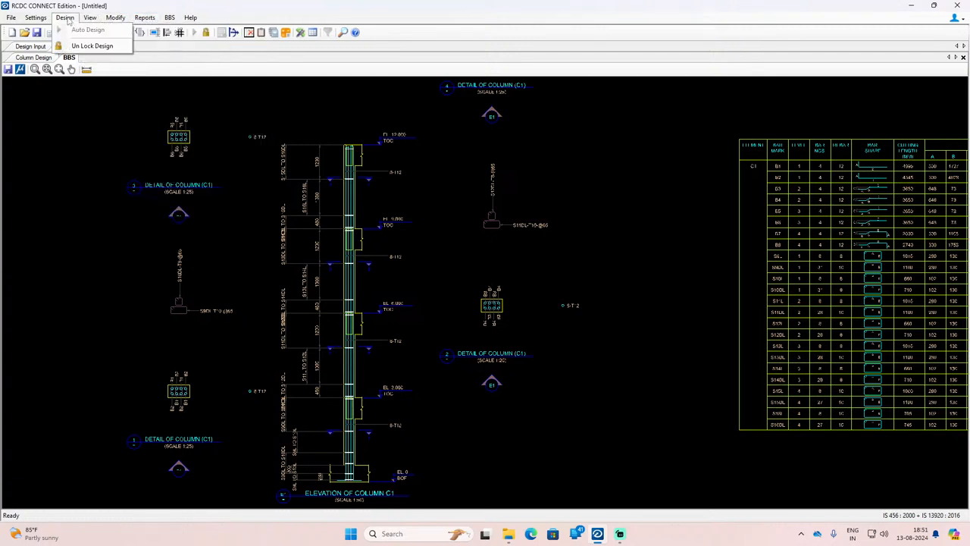
pyautogui.click(250, 174)
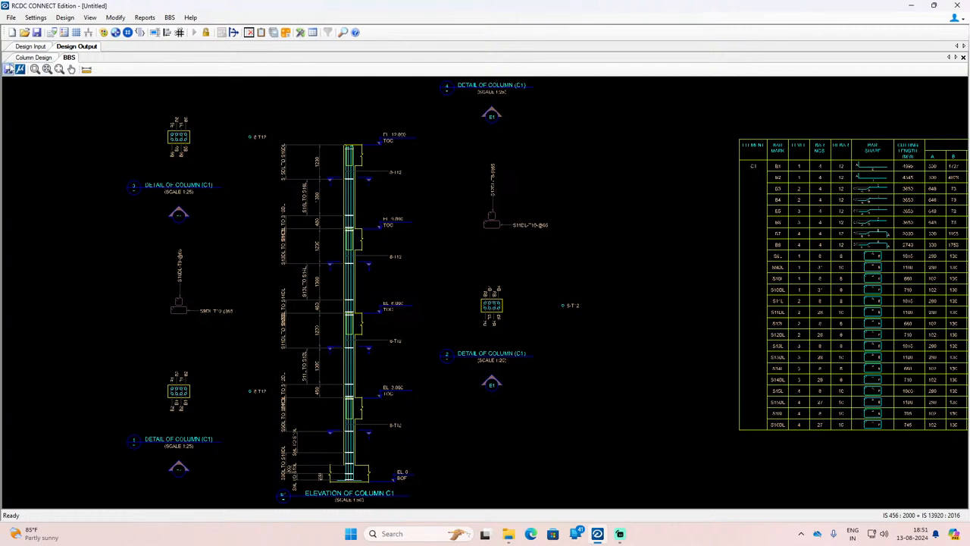
pyautogui.click(66, 19)
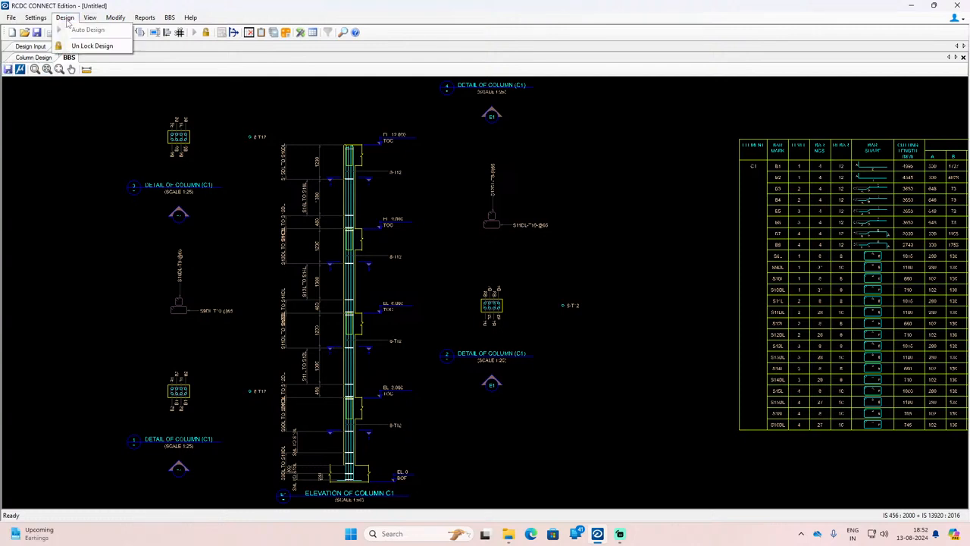
pyautogui.click(283, 197)
# Step: Return to the column design results table and review its rows from C38 back to C1
pyautogui.click(37, 59)
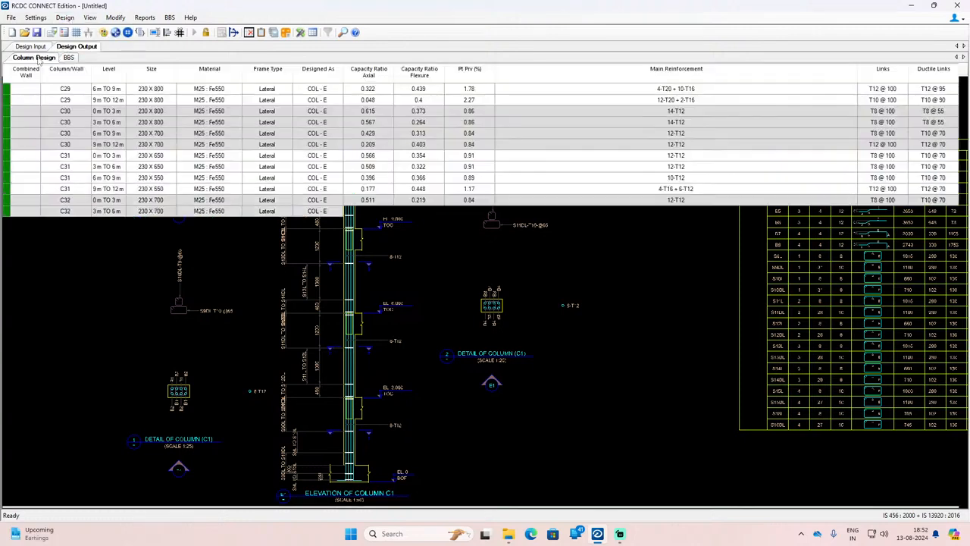
pyautogui.click(303, 276)
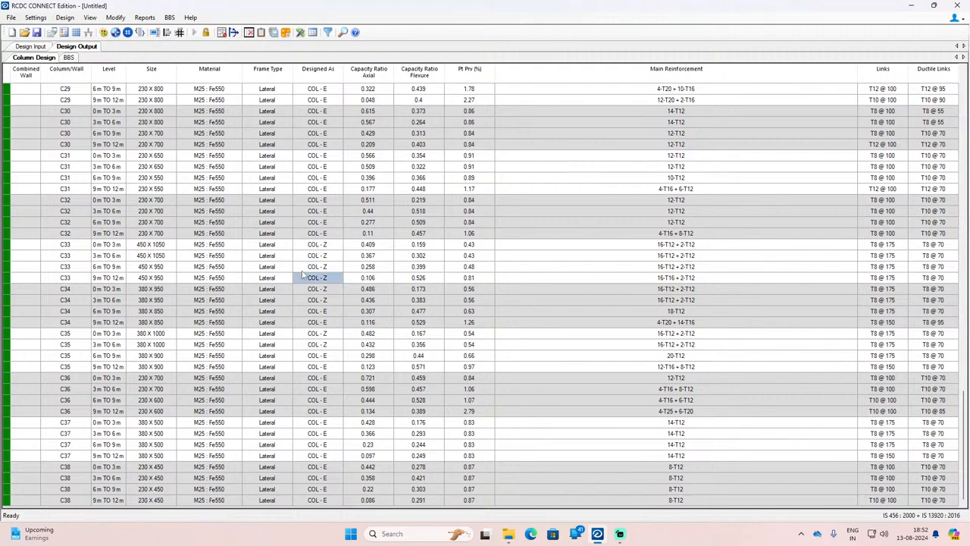
pyautogui.scroll(20, 331, 259)
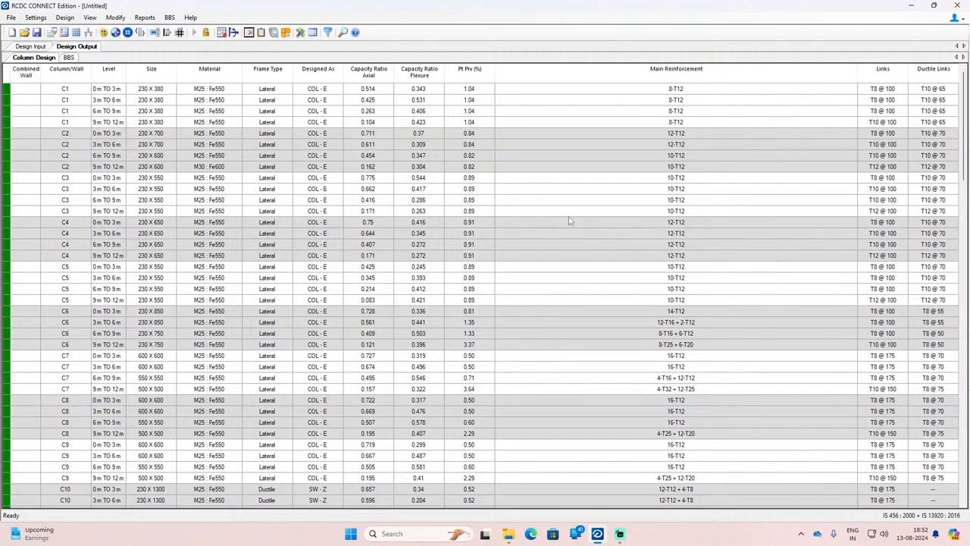
# Step: Generate the design calculations report for the combined walls
pyautogui.click(170, 18)
pyautogui.moveTo(156, 21)
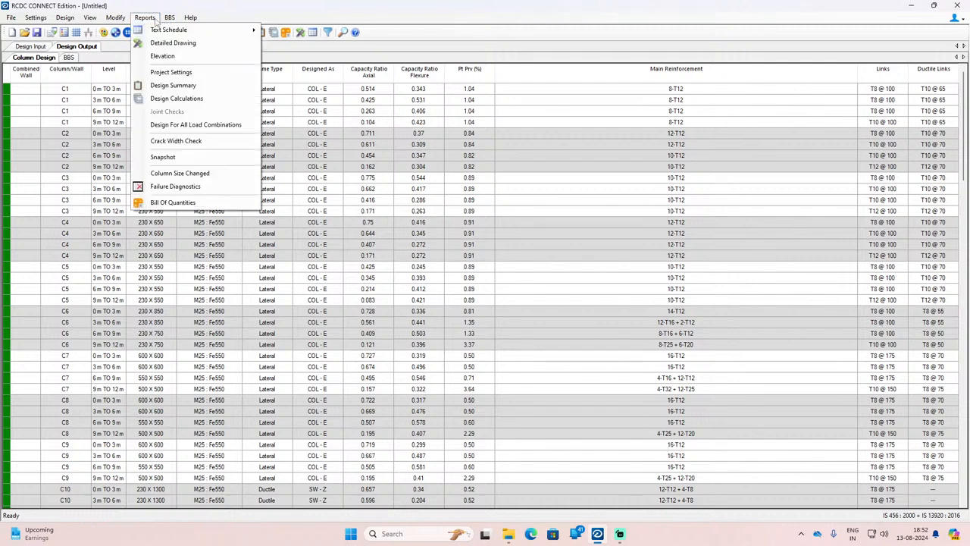
pyautogui.click(174, 98)
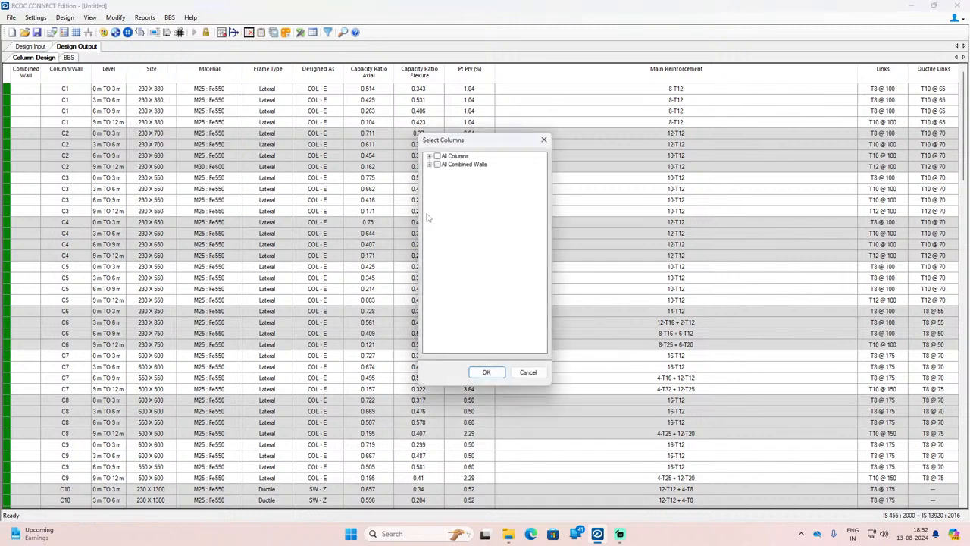
pyautogui.click(429, 165)
pyautogui.click(436, 164)
pyautogui.click(486, 372)
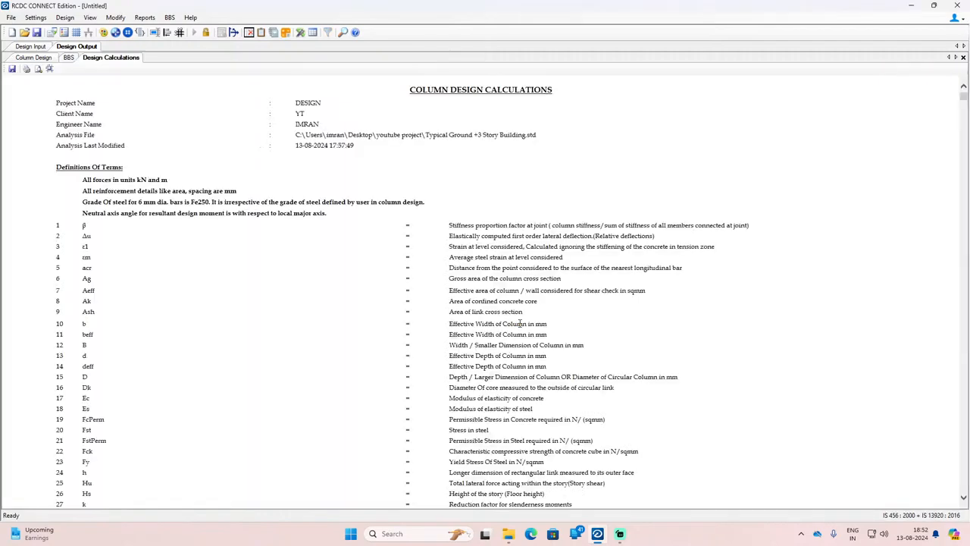
# Step: Examine the IS 456 and IS 13920 - 2016 code references and the CW1 general data in the design calculations
pyautogui.scroll(-15, 500, 311)
pyautogui.scroll(-17, 485, 296)
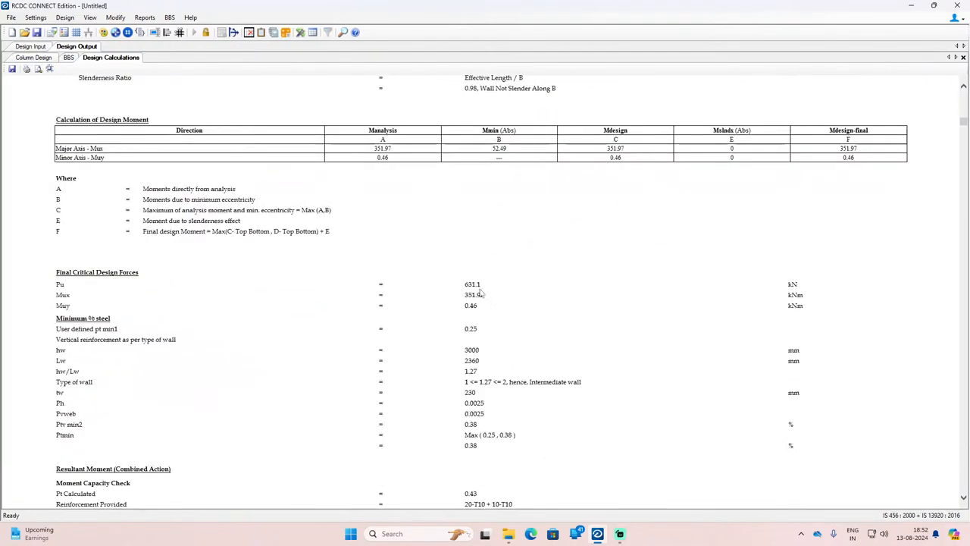
pyautogui.scroll(11, 482, 292)
pyautogui.scroll(8, 86, 307)
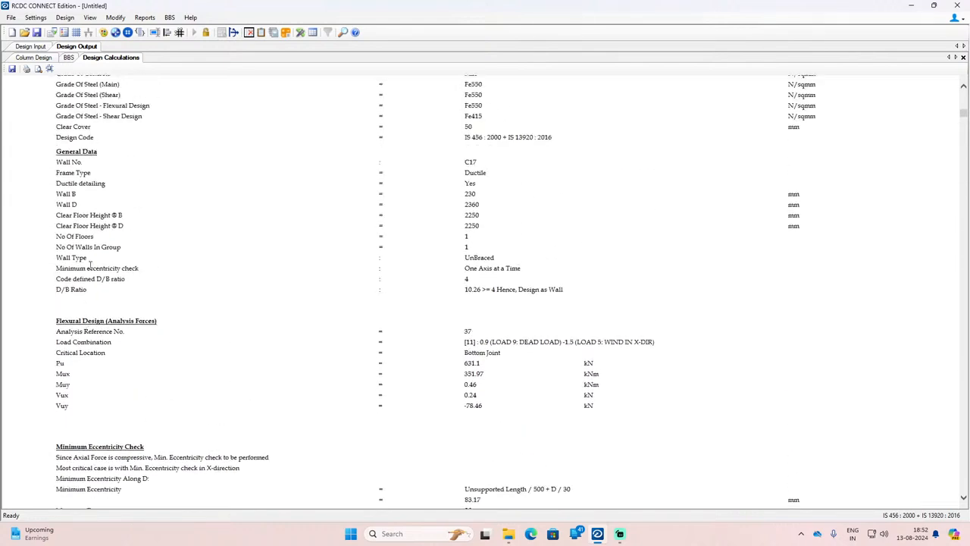
pyautogui.scroll(6, 118, 256)
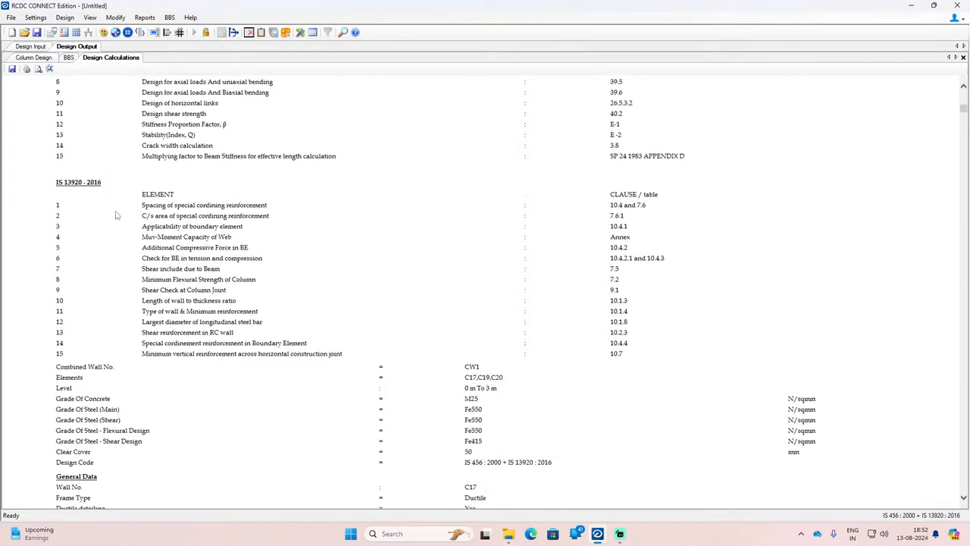
pyautogui.scroll(4, 578, 362)
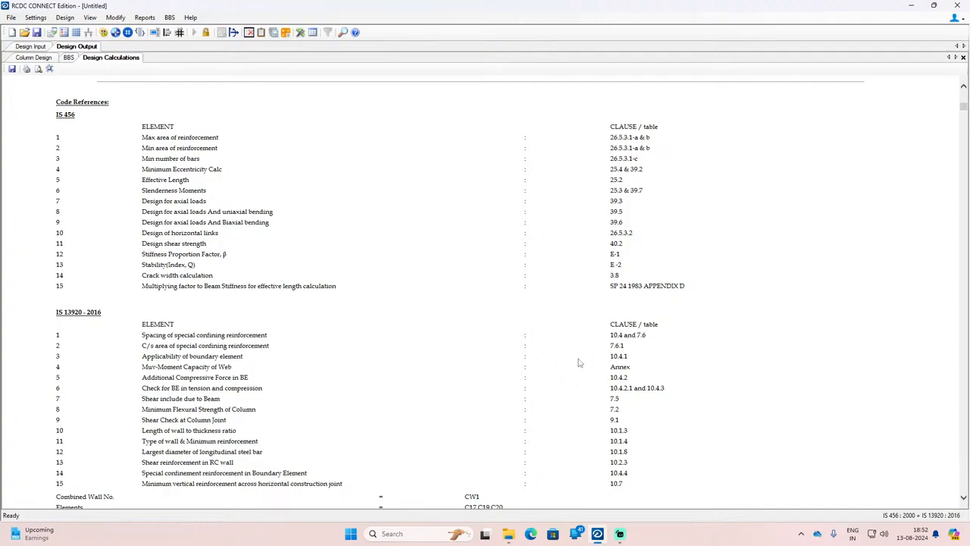
pyautogui.scroll(10, 578, 362)
pyautogui.scroll(-20, 568, 353)
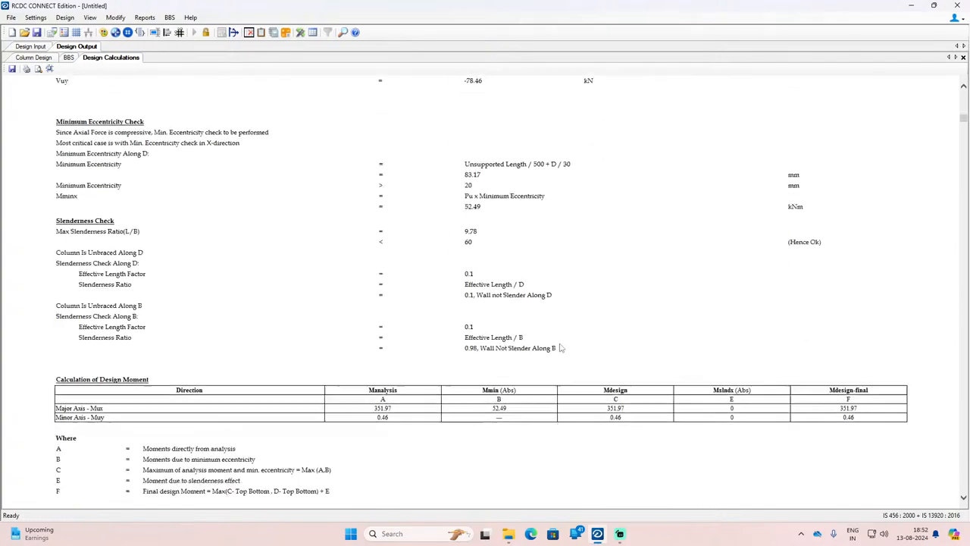
pyautogui.scroll(20, 558, 345)
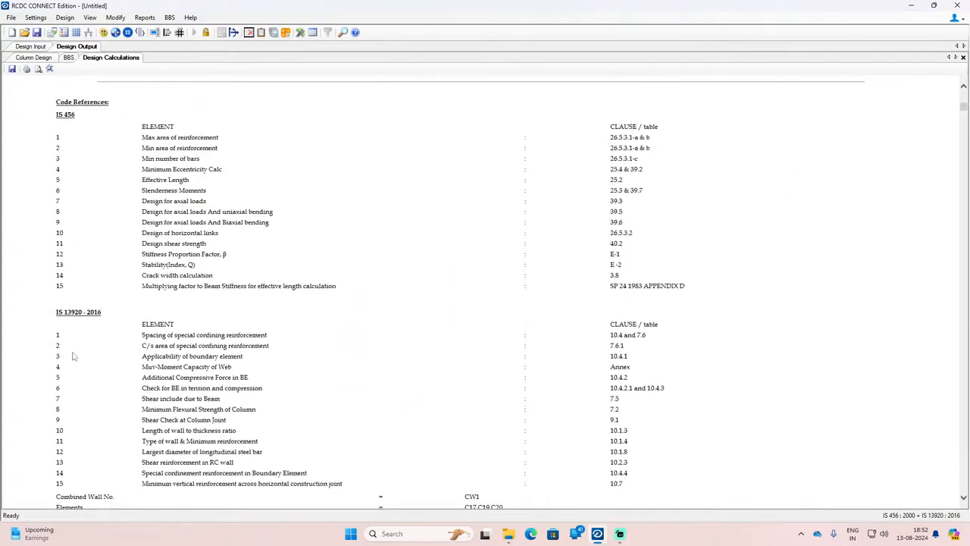
pyautogui.moveTo(56, 313); pyautogui.dragTo(104, 313)
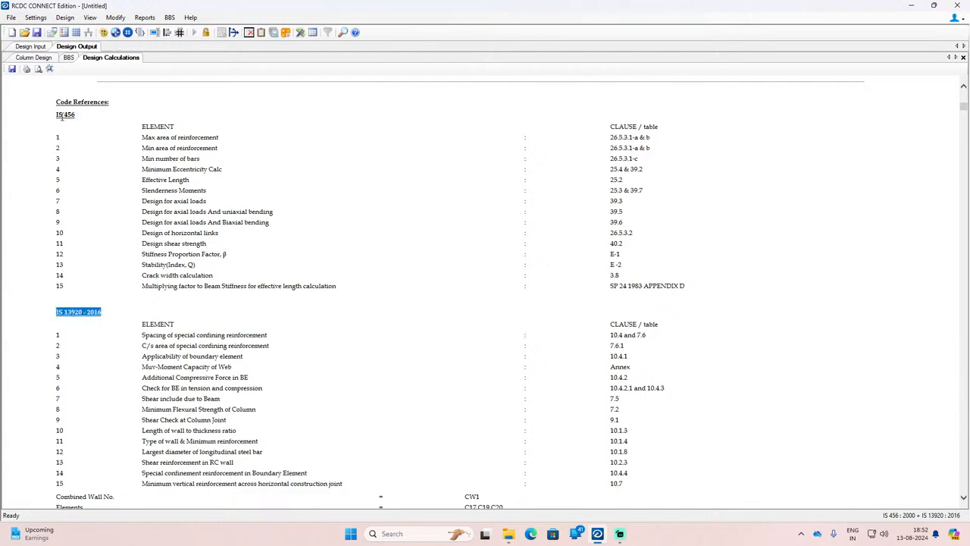
pyautogui.moveTo(56, 114); pyautogui.dragTo(91, 115)
# Step: Review wall C17's flexural, slenderness and design moment calculations and its shear design table for 0 m to 3 m
pyautogui.scroll(-15, 258, 185)
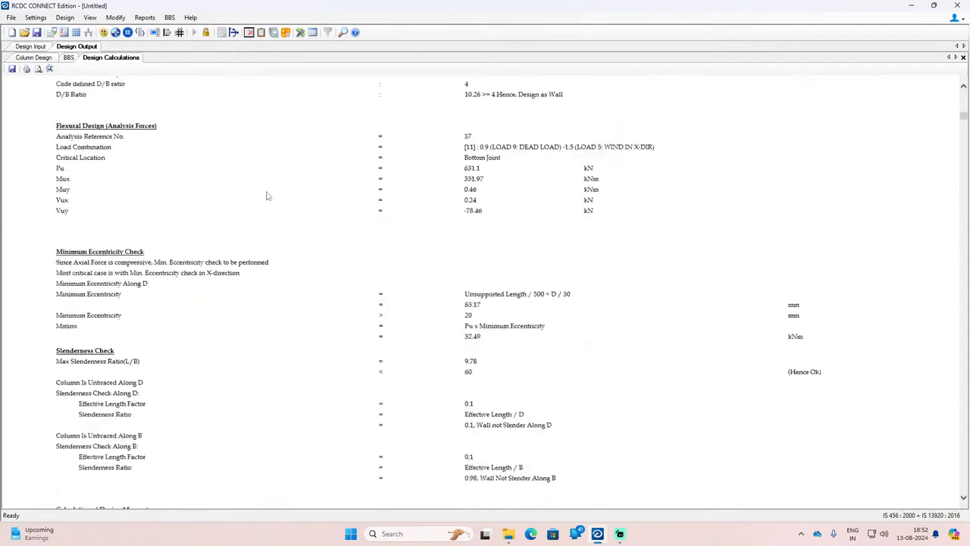
pyautogui.scroll(3, 266, 194)
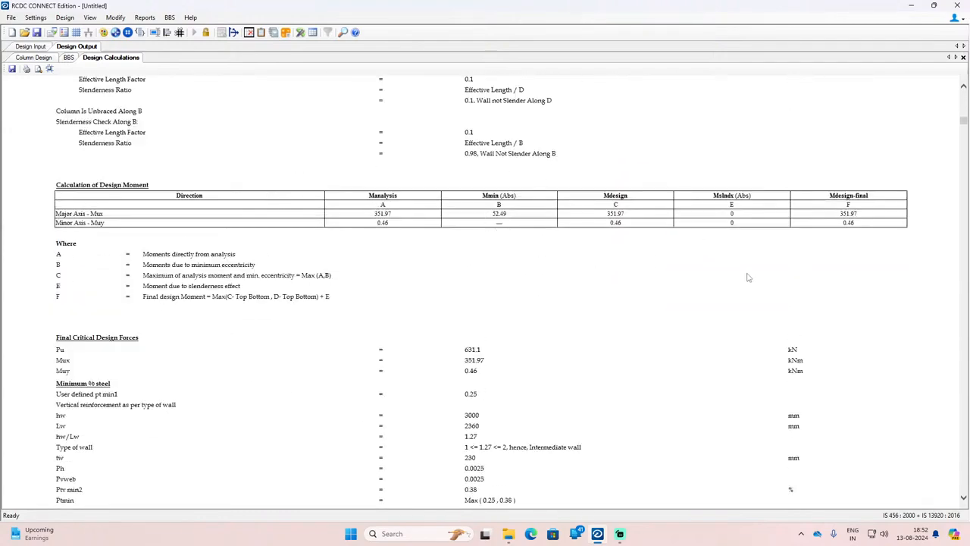
pyautogui.scroll(-15, 747, 278)
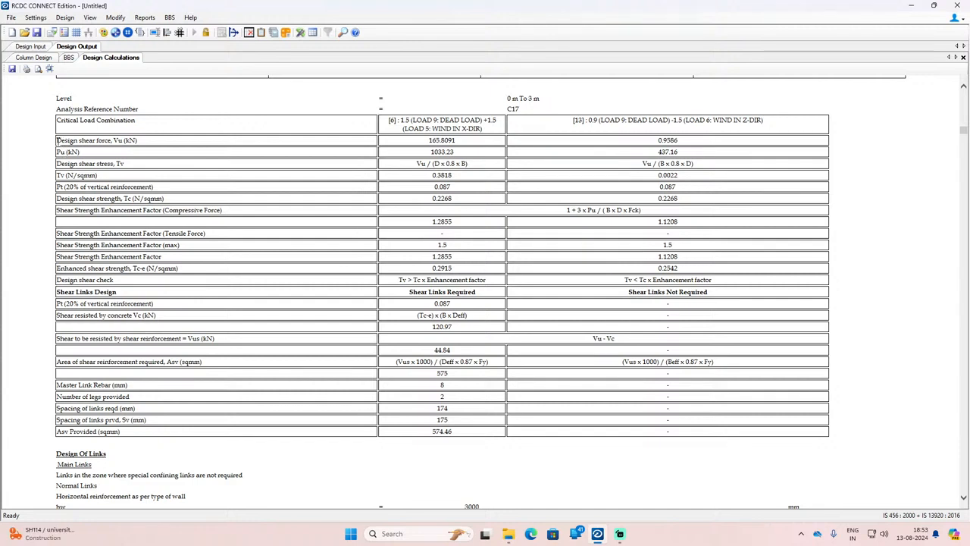
pyautogui.moveTo(59, 141); pyautogui.dragTo(131, 397)
pyautogui.click(130, 396)
pyautogui.moveTo(65, 152); pyautogui.dragTo(83, 199)
pyautogui.scroll(-2, 152, 356)
pyautogui.scroll(-2, 152, 357)
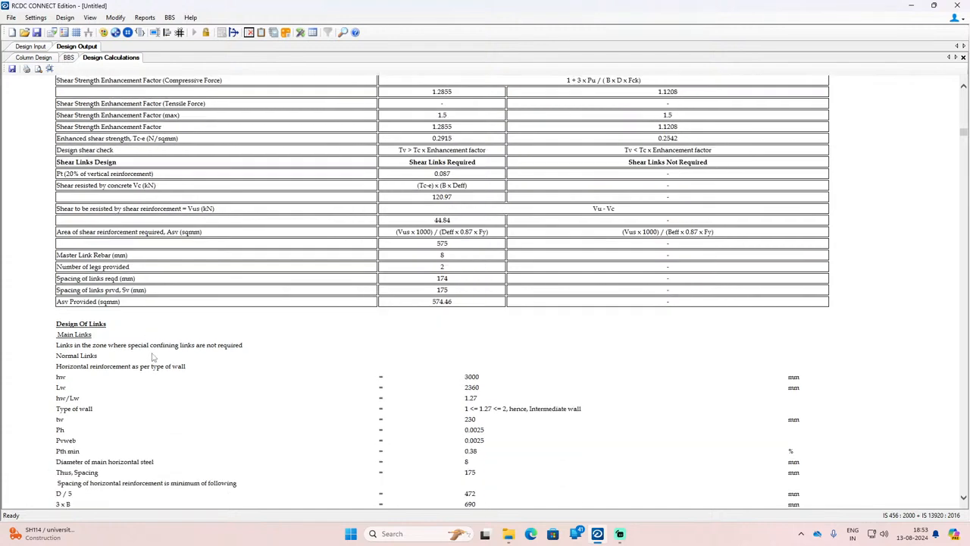
# Step: Examine wall C17's link design, crack width check, stress limit check and design summary
pyautogui.scroll(-4, 153, 356)
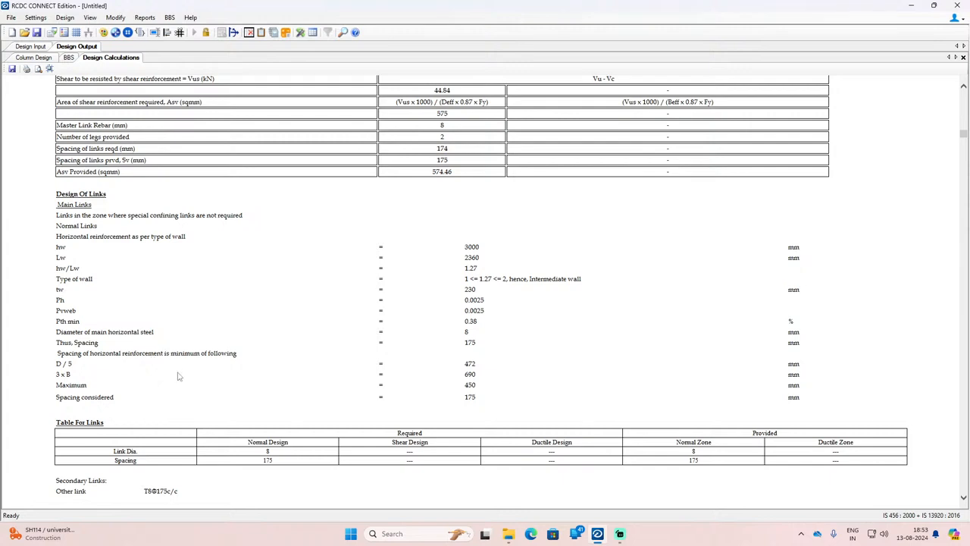
pyautogui.scroll(-2, 640, 359)
pyautogui.scroll(4, 624, 357)
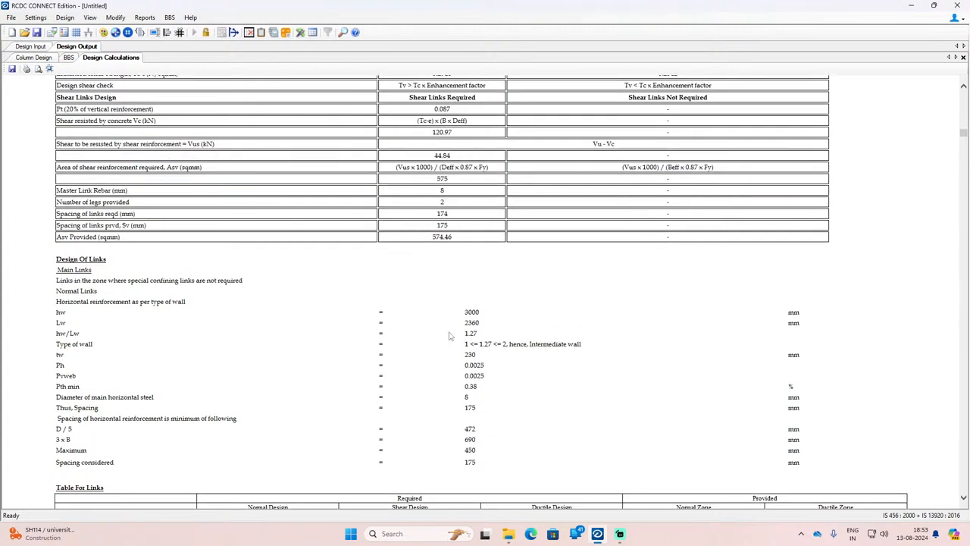
pyautogui.scroll(-12, 203, 385)
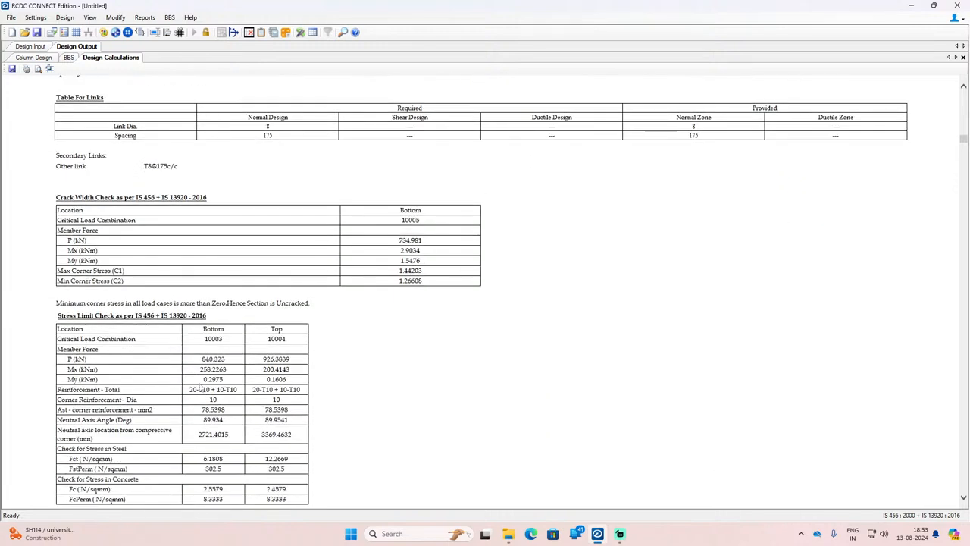
pyautogui.scroll(-2, 223, 381)
pyautogui.scroll(-6, 224, 381)
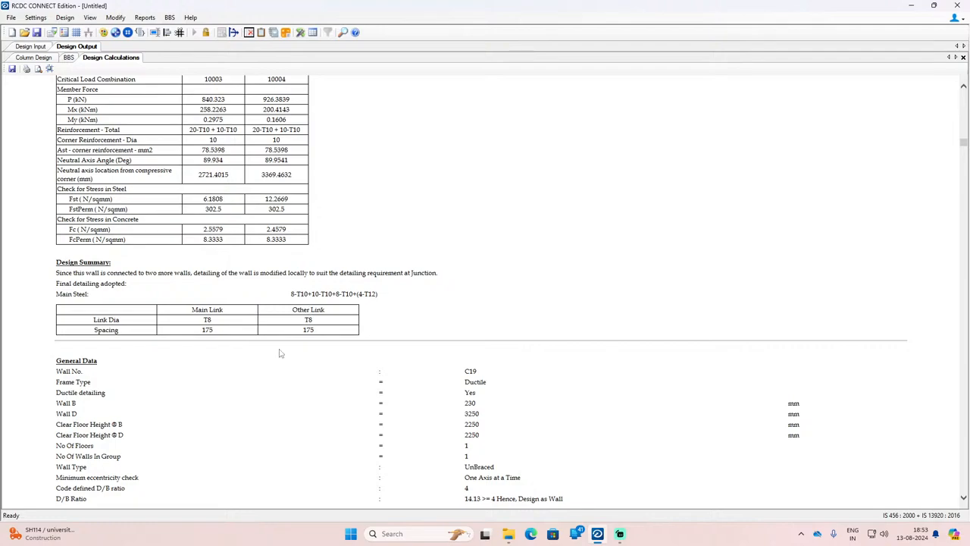
# Step: Review the calculations for walls C19 and C20 and the junction reinforcement tables of combined wall CW1
pyautogui.scroll(-20, 279, 353)
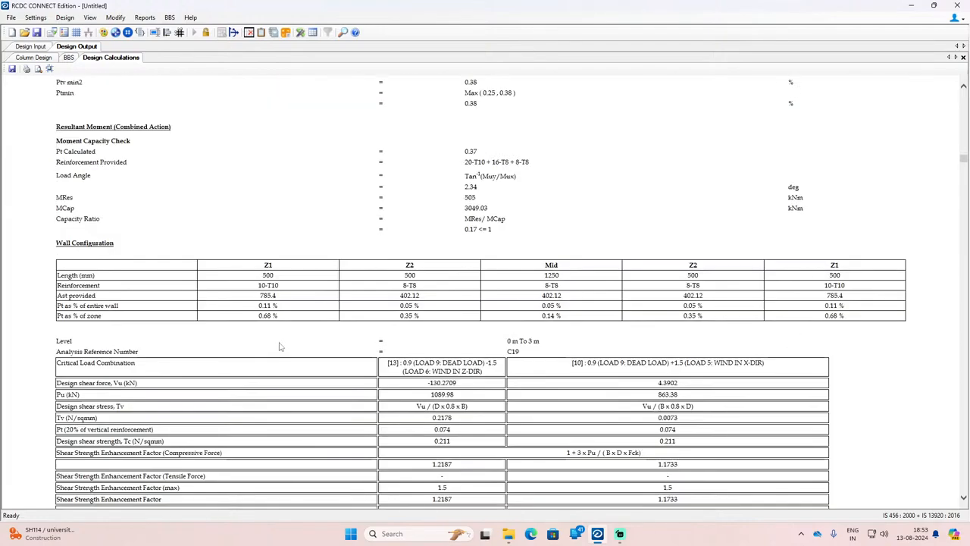
pyautogui.scroll(-20, 279, 347)
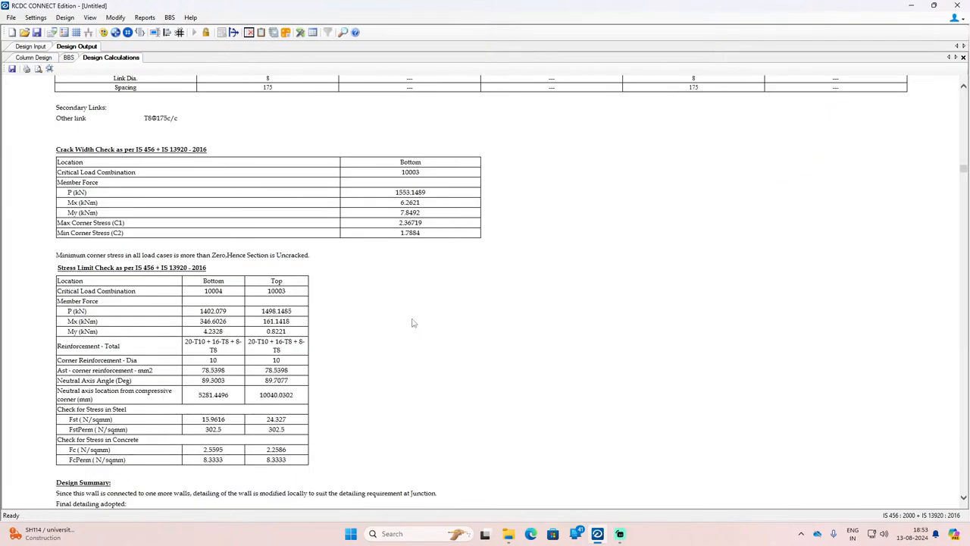
pyautogui.scroll(-20, 412, 322)
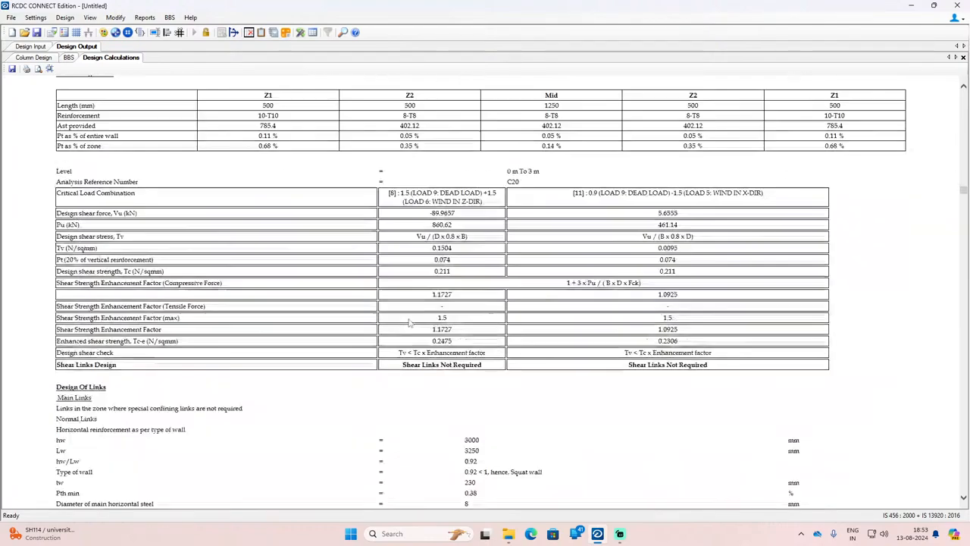
pyautogui.scroll(-20, 409, 323)
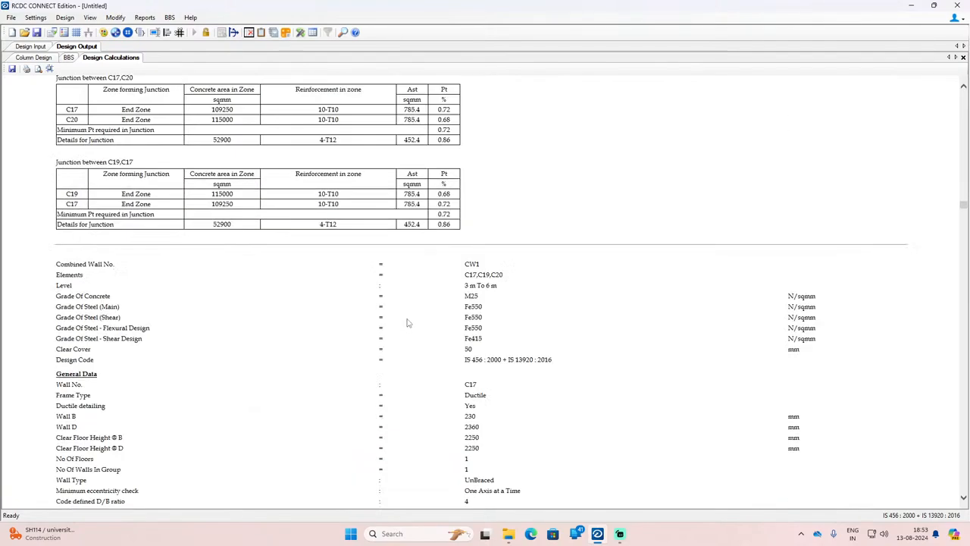
pyautogui.scroll(-8, 407, 323)
pyautogui.scroll(12, 409, 322)
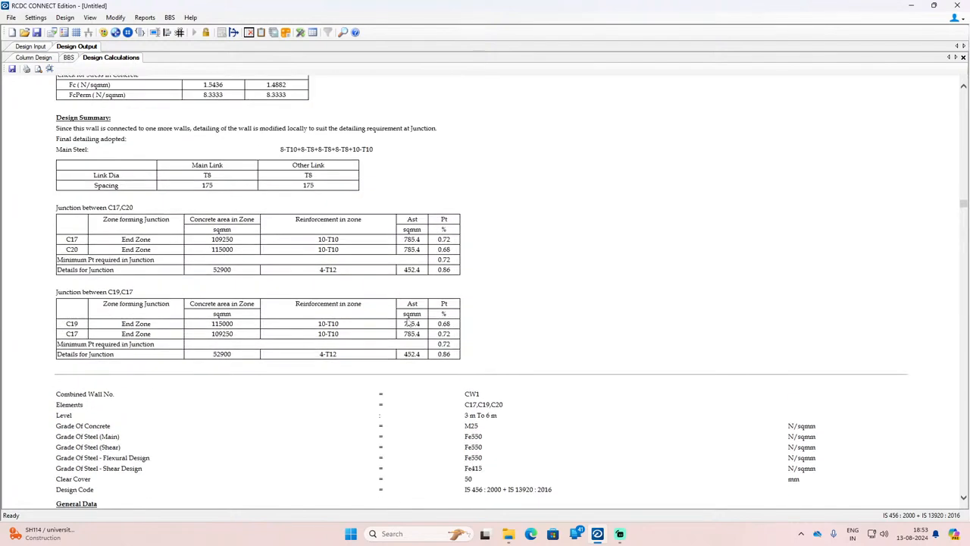
pyautogui.scroll(10, 410, 323)
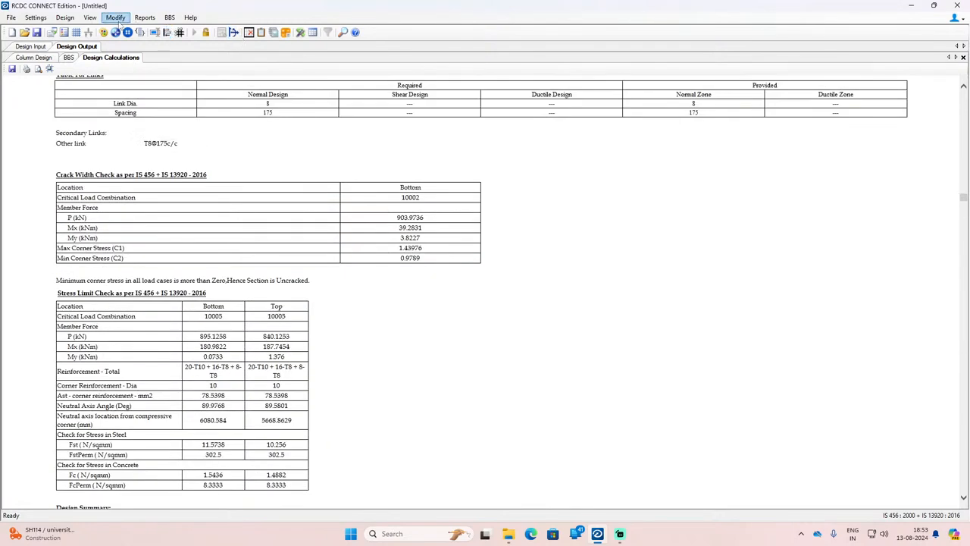
# Step: Generate the column design summary report
pyautogui.click(141, 18)
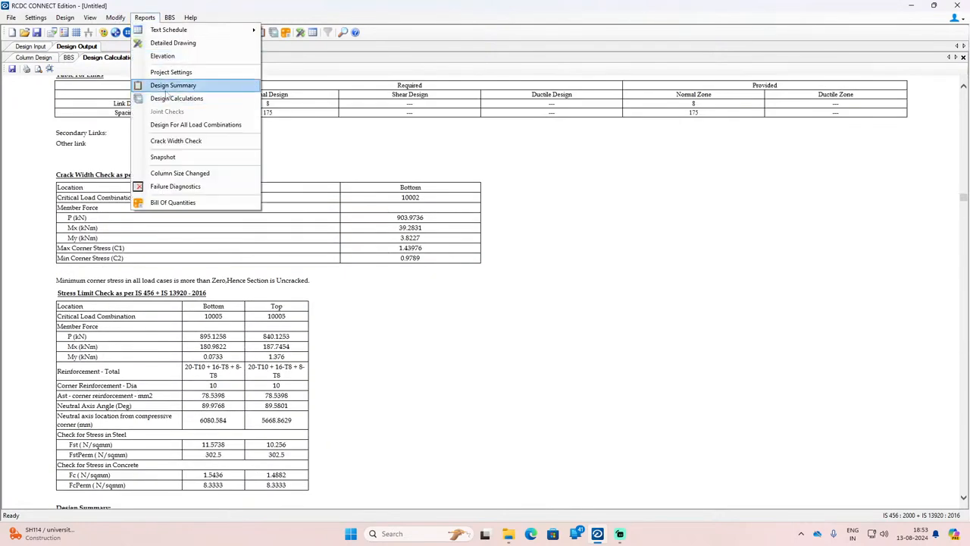
pyautogui.click(165, 87)
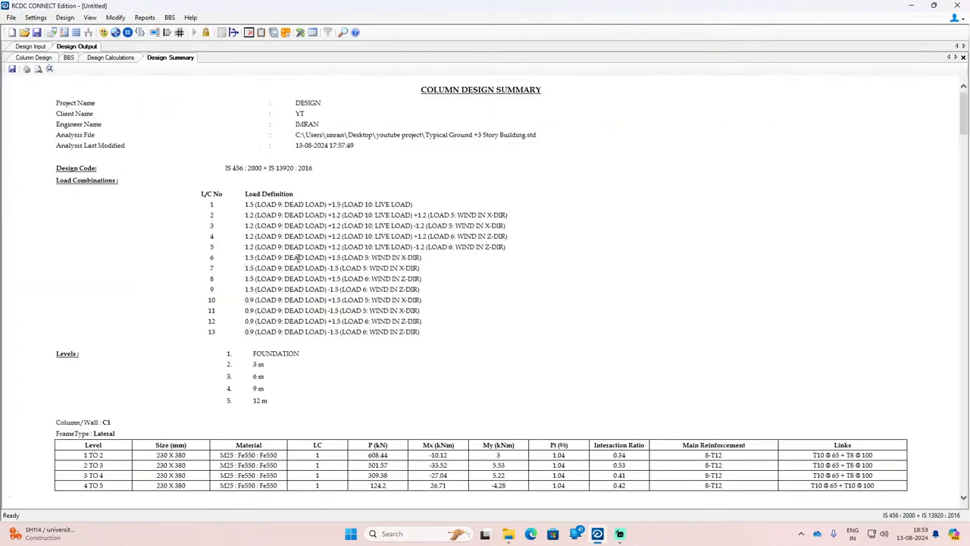
# Step: Examine column C1's forces, moments, steel percentage and links in the design summary, and review the tables through C38
pyautogui.scroll(-5, 303, 273)
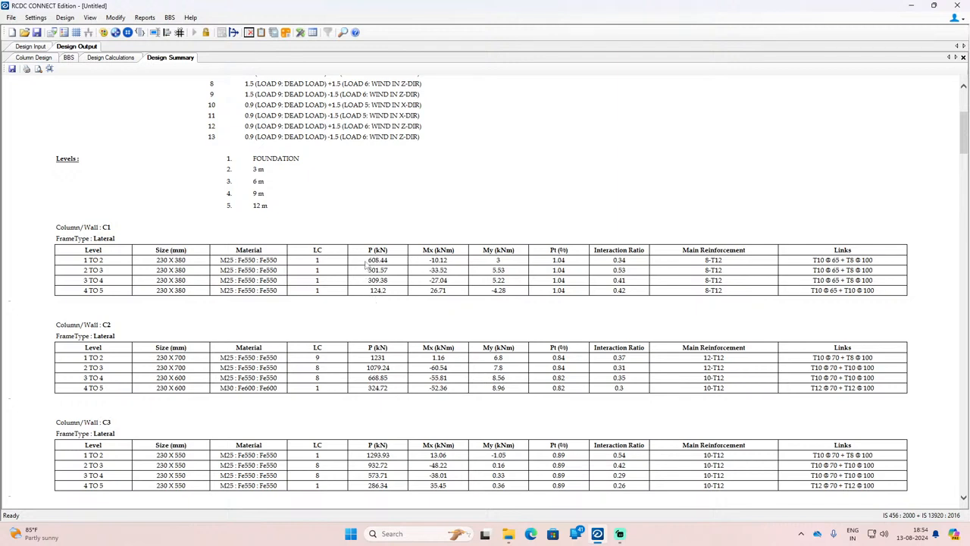
pyautogui.moveTo(370, 260); pyautogui.dragTo(394, 295)
pyautogui.moveTo(432, 259); pyautogui.dragTo(448, 259)
pyautogui.click(532, 260)
pyautogui.moveTo(836, 260); pyautogui.dragTo(823, 269)
pyautogui.scroll(-10, 117, 388)
pyautogui.scroll(-20, 117, 388)
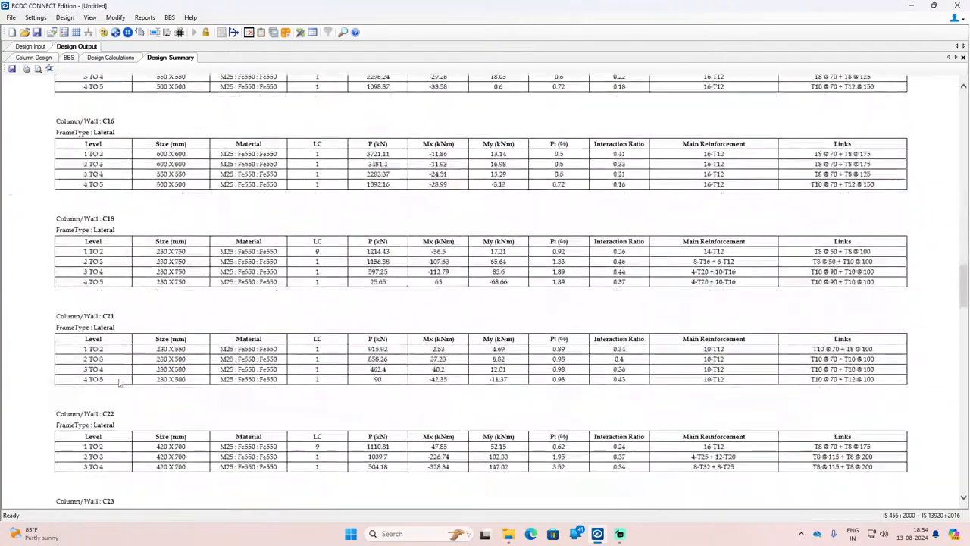
pyautogui.scroll(-17, 685, 318)
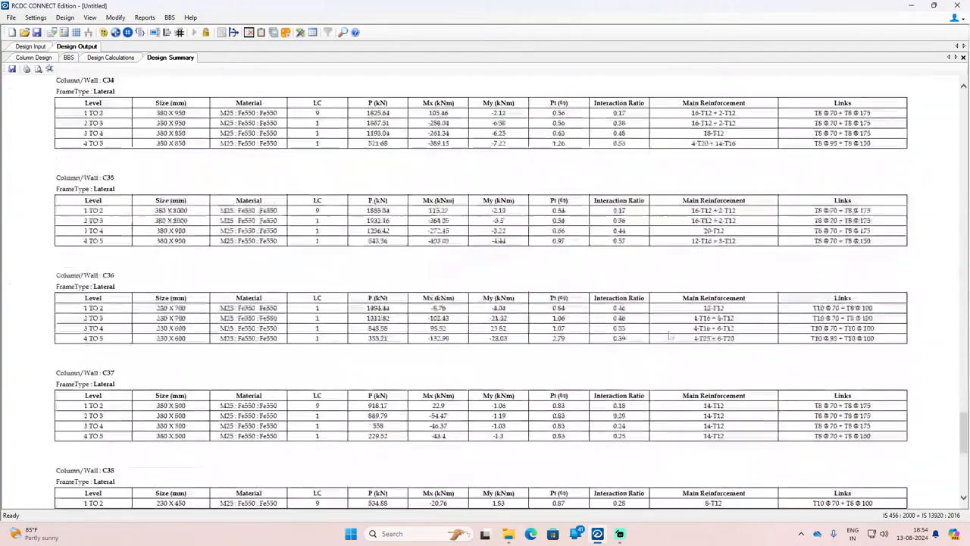
pyautogui.scroll(20, 669, 334)
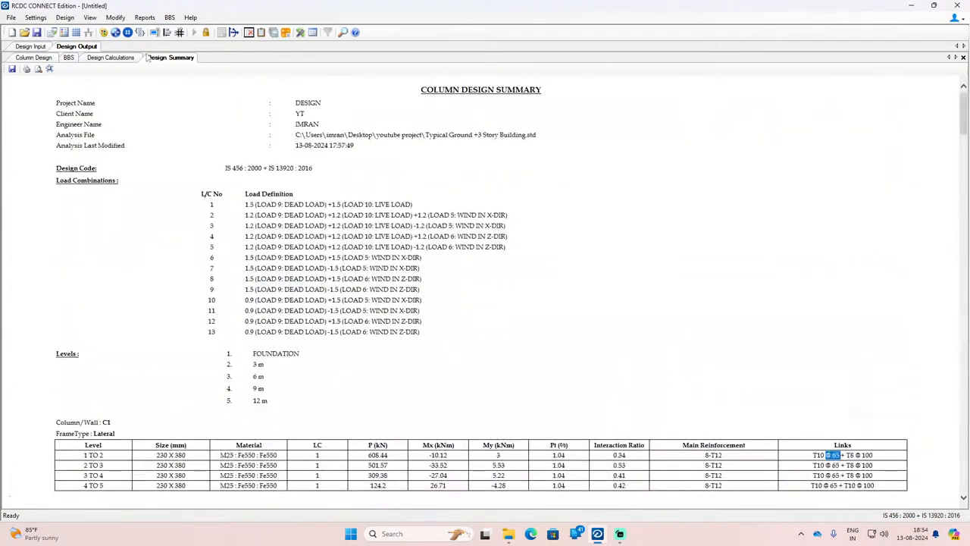
# Step: Generate the crack width check report together with the stress limit check
pyautogui.click(144, 18)
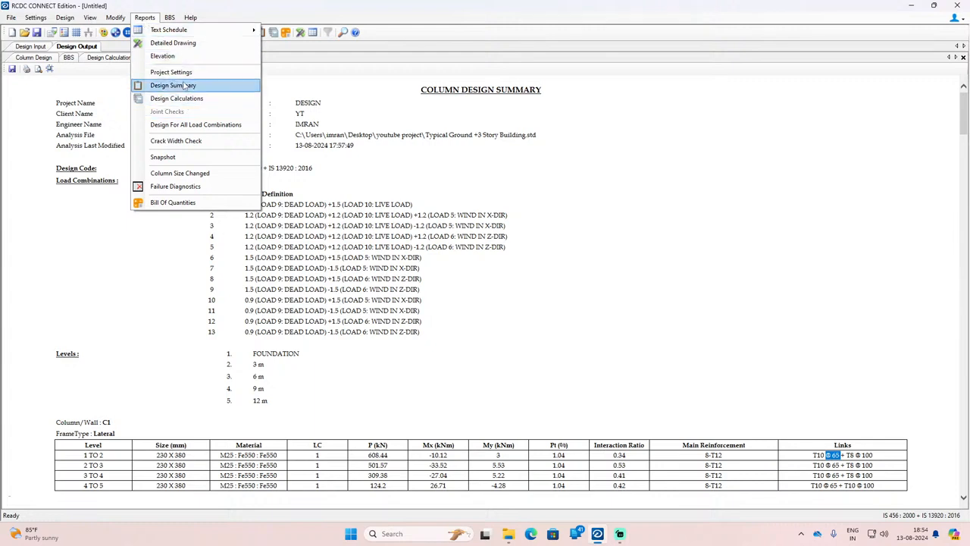
pyautogui.click(196, 145)
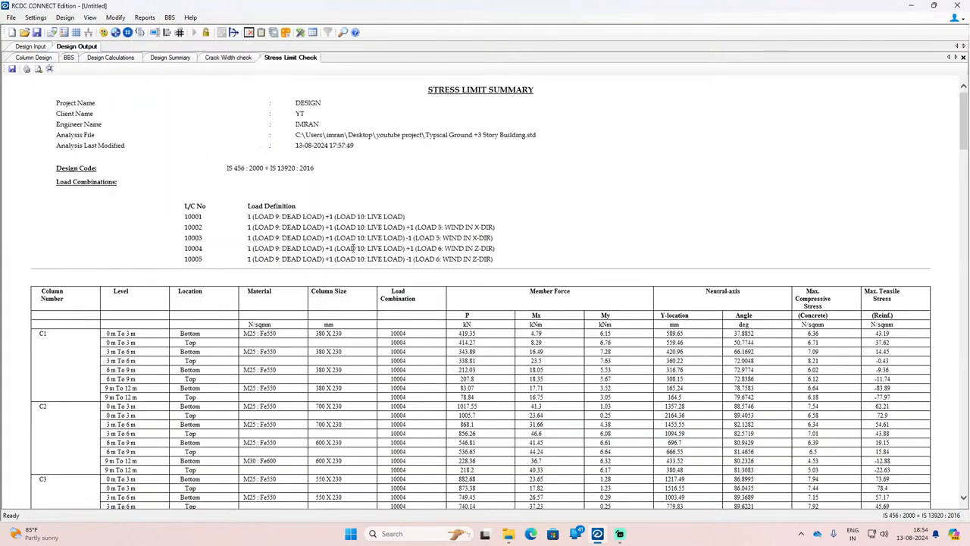
# Step: Examine C1's neutral-axis angle, compressive stress and tensile stress in the stress limit summary, and review the rows through C19
pyautogui.scroll(-3, 353, 248)
pyautogui.scroll(2, 353, 248)
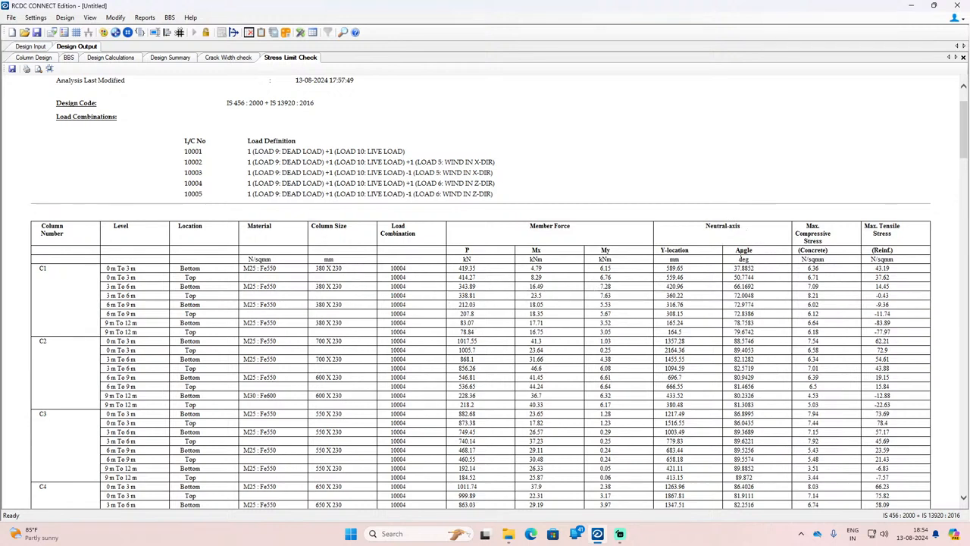
pyautogui.moveTo(734, 269); pyautogui.dragTo(823, 274)
pyautogui.click(879, 269)
pyautogui.moveTo(884, 268); pyautogui.dragTo(895, 267)
pyautogui.scroll(-10, 887, 296)
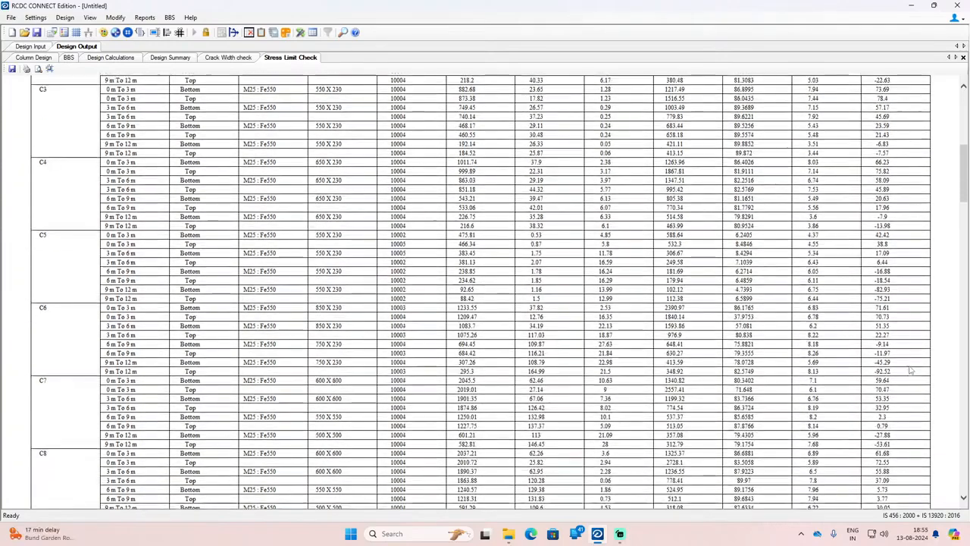
pyautogui.scroll(-5, 911, 369)
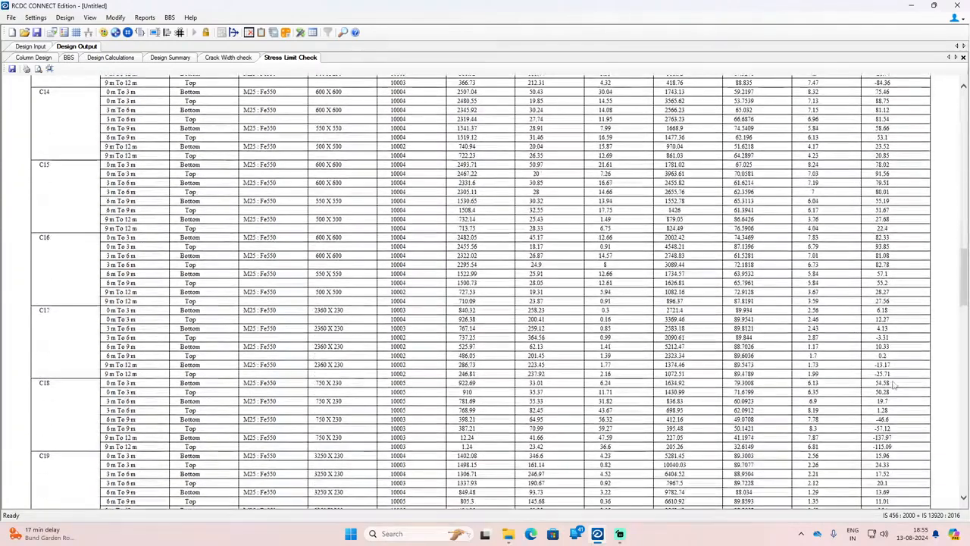
pyautogui.scroll(20, 884, 367)
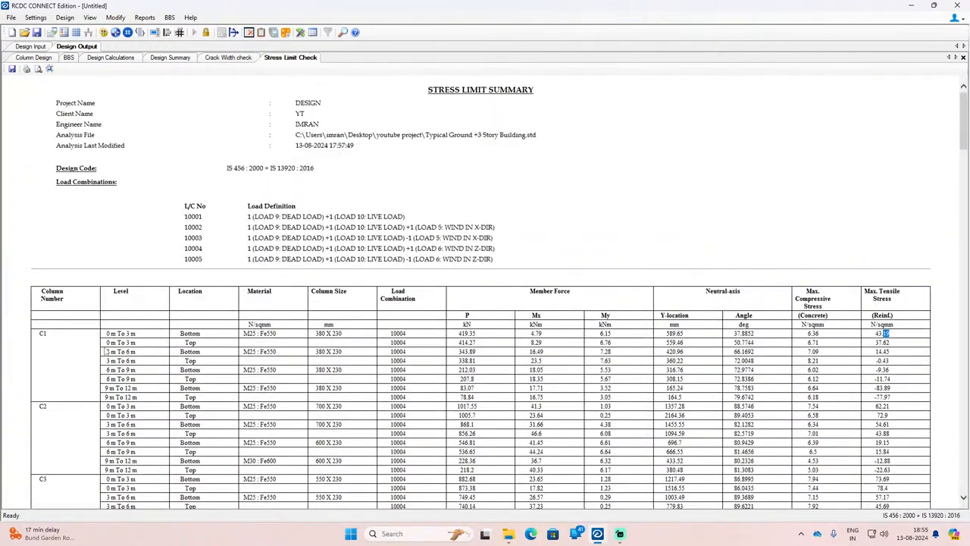
pyautogui.click(313, 32)
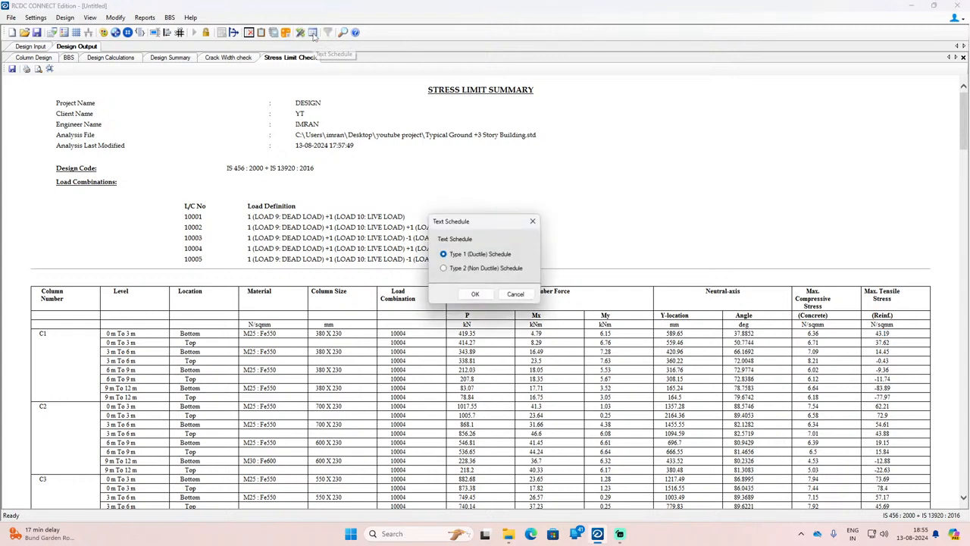
pyautogui.click(538, 215)
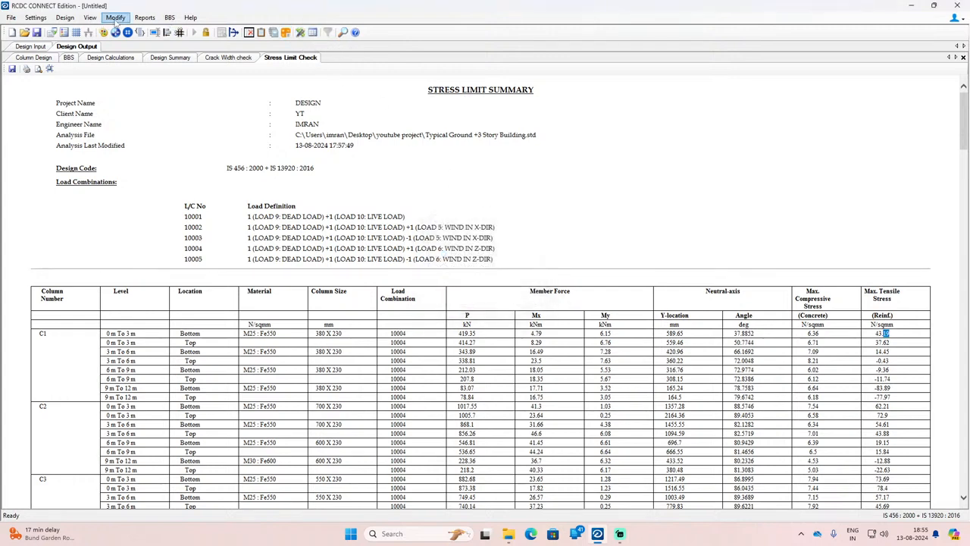
pyautogui.click(140, 17)
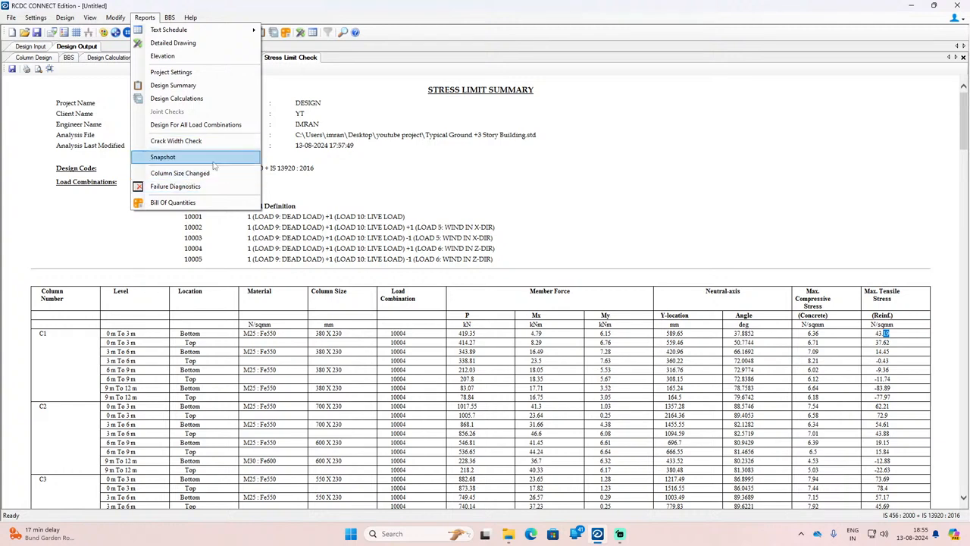
pyautogui.click(300, 201)
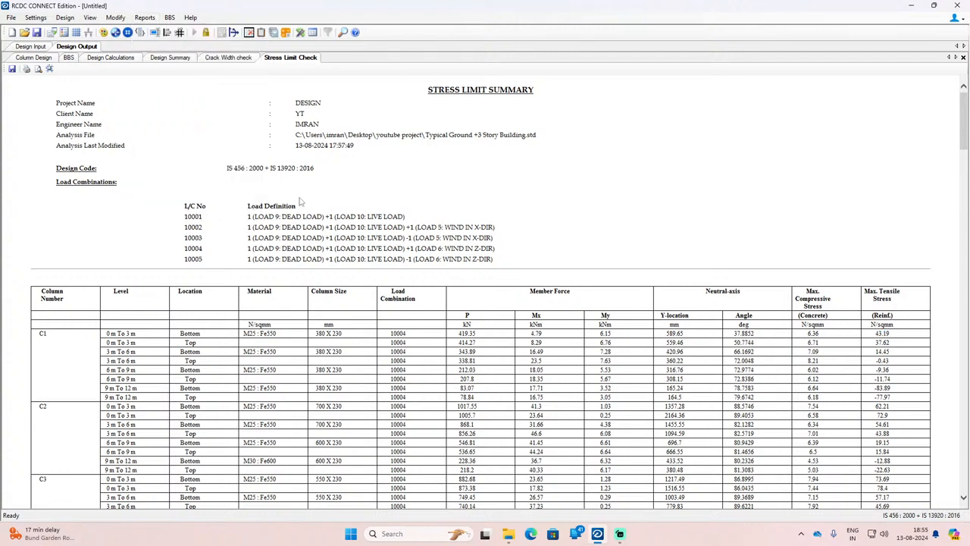